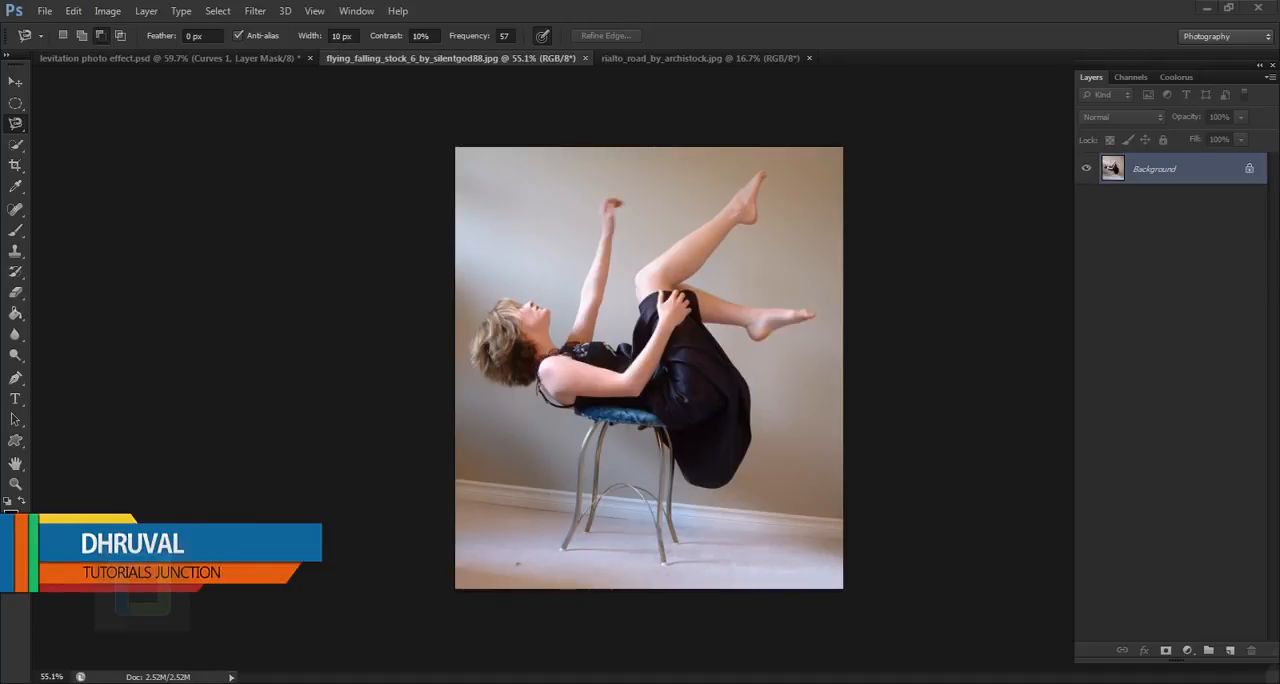
- Compare the empty street photo with the photo of the woman lying on a stool, examining her pose and the stool closely
{"action": "left_click", "coordinate": [662, 58]}
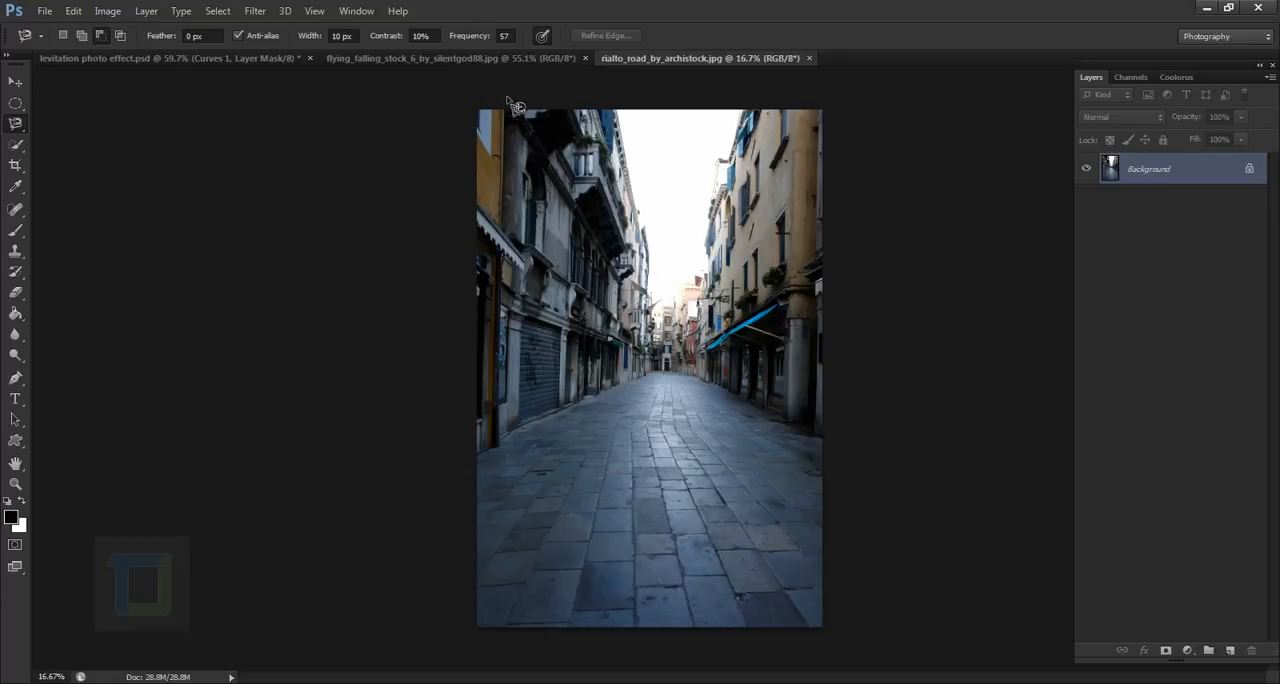
{"action": "left_click", "coordinate": [515, 60]}
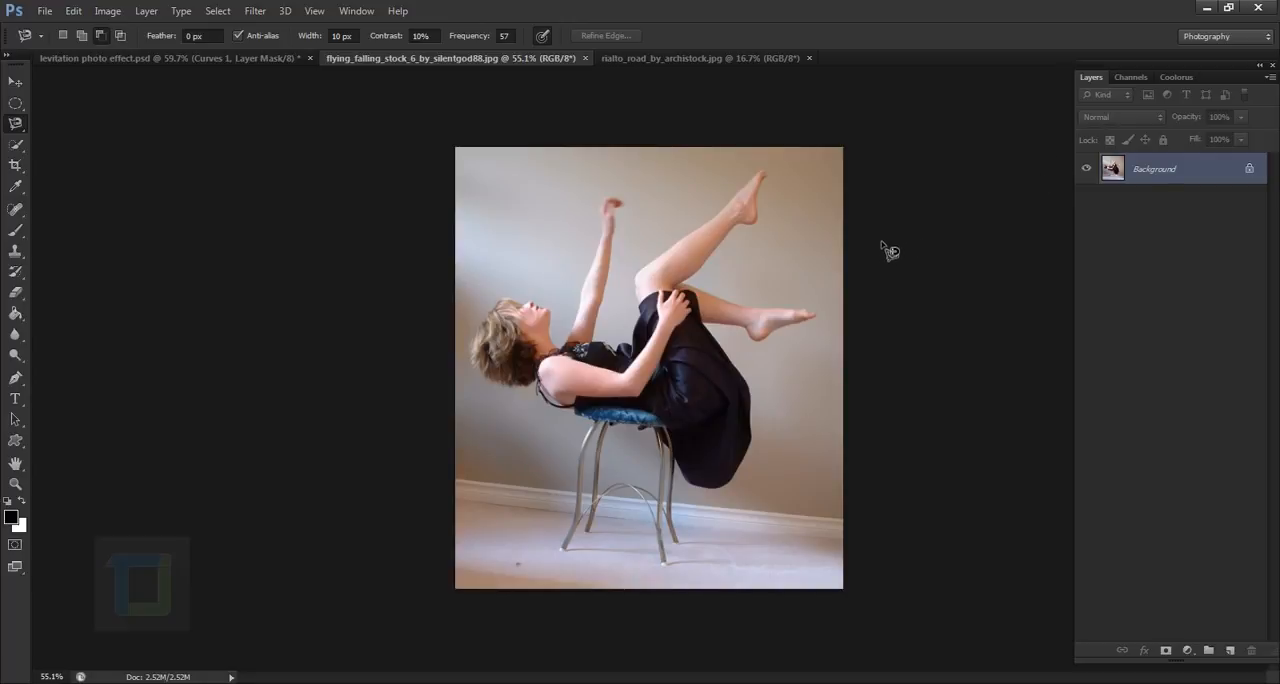
{"action": "scroll", "coordinate": [661, 366], "scroll_direction": "up", "scroll_amount": 1}
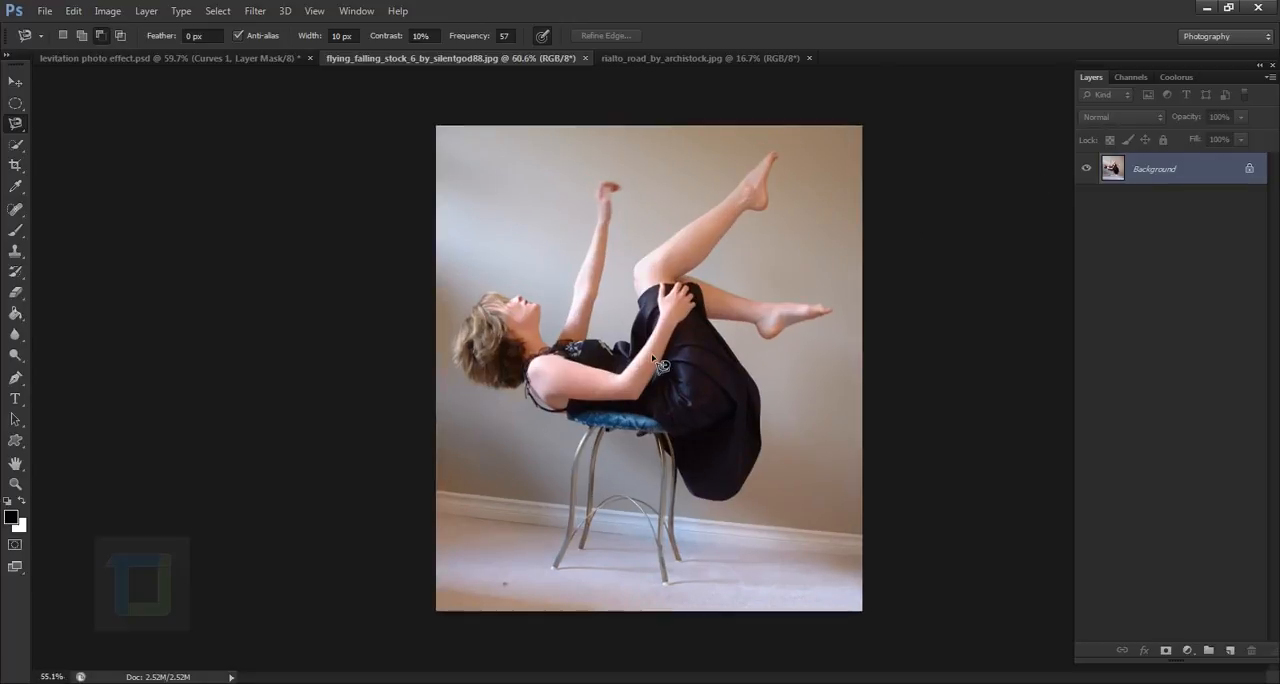
{"action": "scroll", "coordinate": [661, 366], "scroll_direction": "down", "scroll_amount": 2}
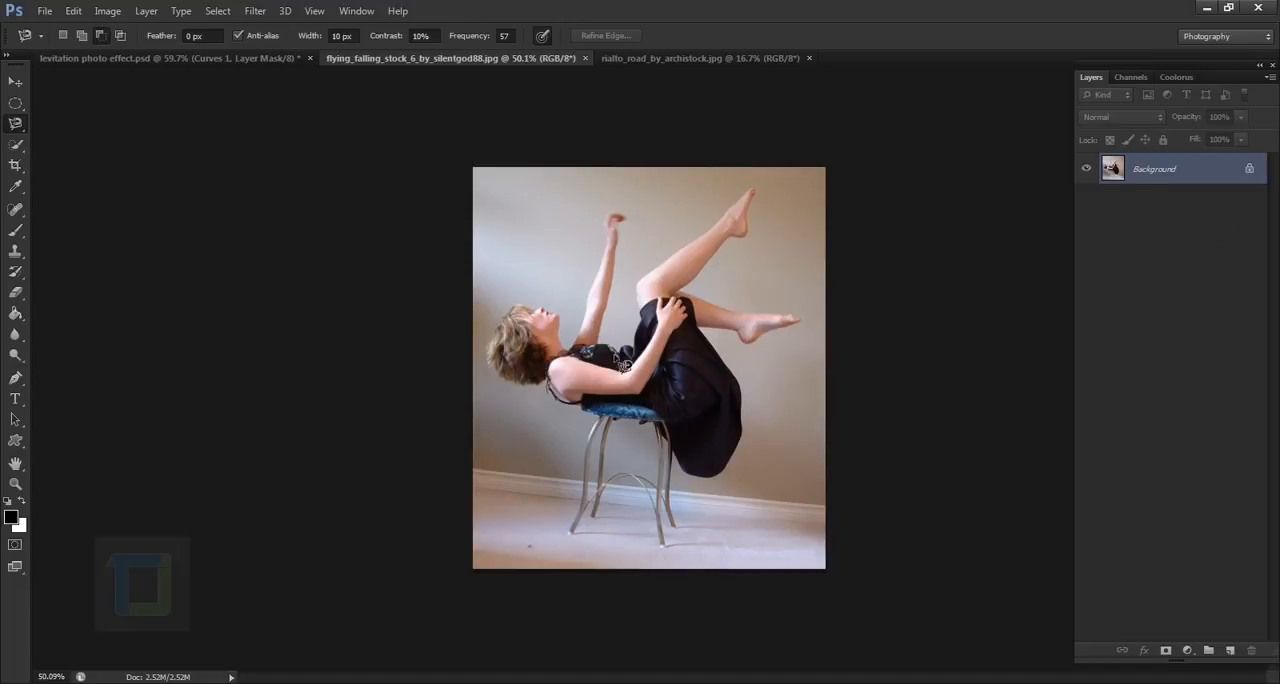
{"action": "scroll", "coordinate": [700, 398], "scroll_direction": "up", "scroll_amount": 1}
{"action": "scroll", "coordinate": [700, 398], "scroll_direction": "down", "scroll_amount": 1}
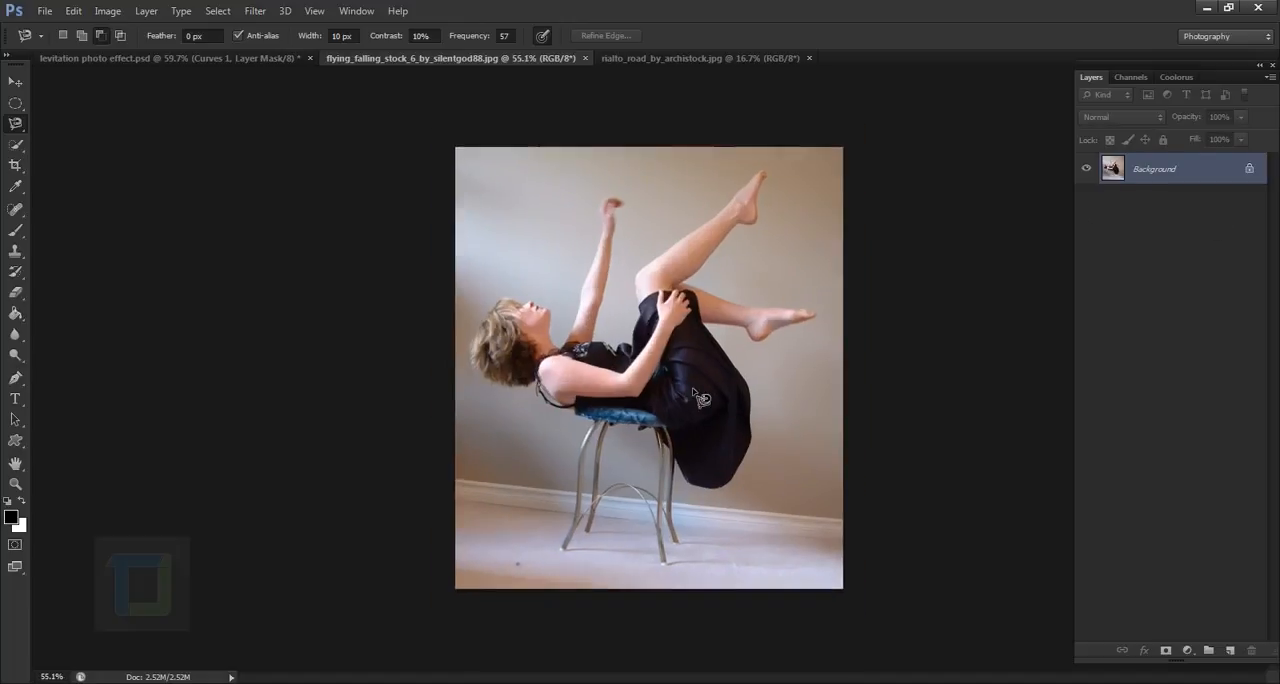
{"action": "scroll", "coordinate": [700, 398], "scroll_direction": "up", "scroll_amount": 5}
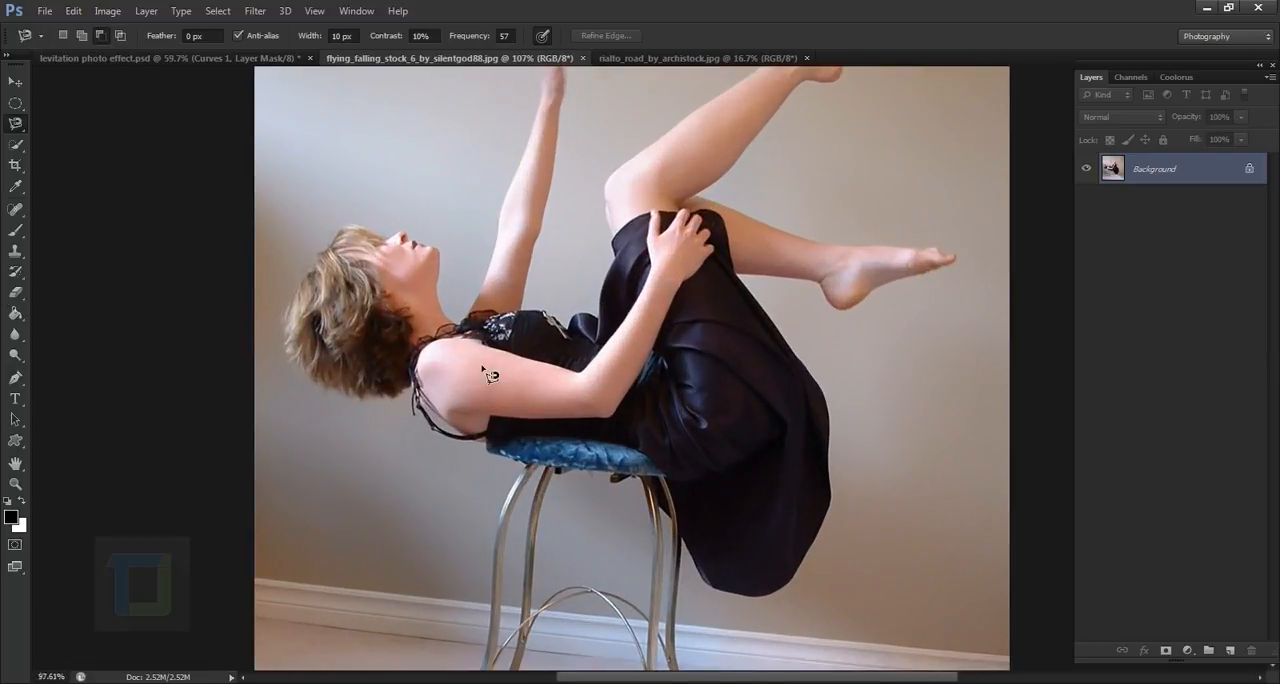
{"action": "scroll", "coordinate": [490, 374], "scroll_direction": "down", "scroll_amount": 3}
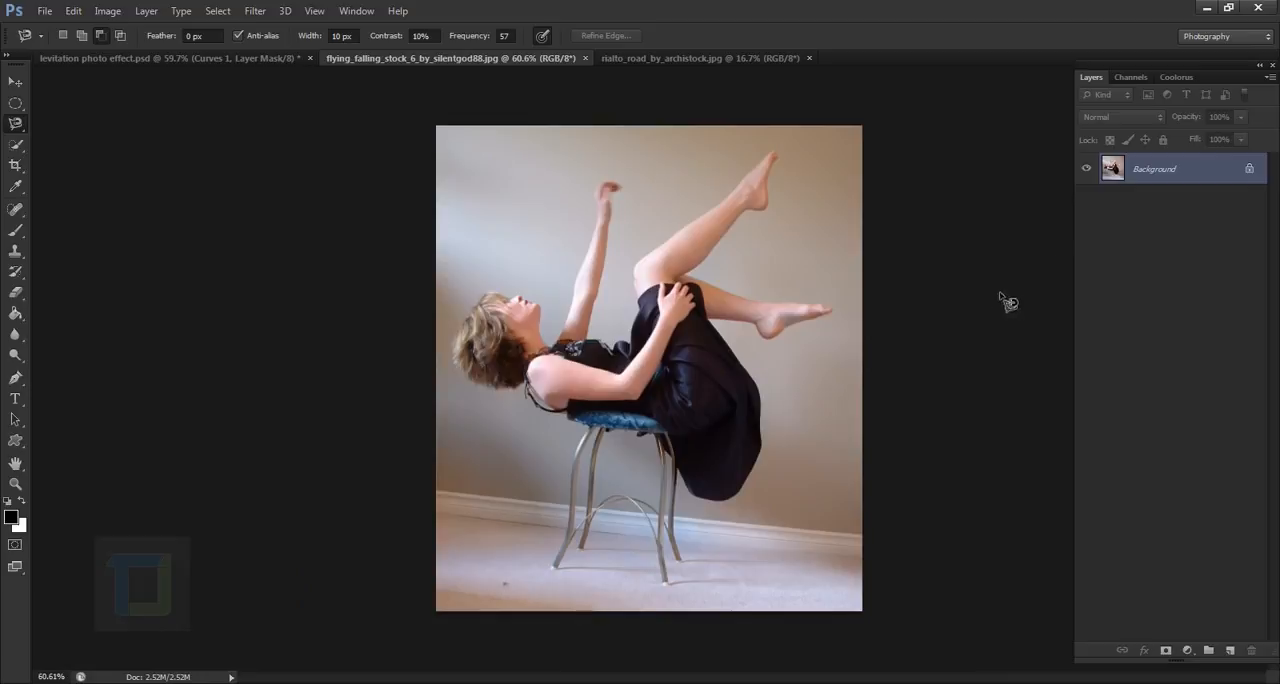
- Convert the locked background of the woman's photo into a regular editable layer with the default settings
{"action": "double_click", "coordinate": [1228, 174]}
{"action": "key", "text": "Return"}
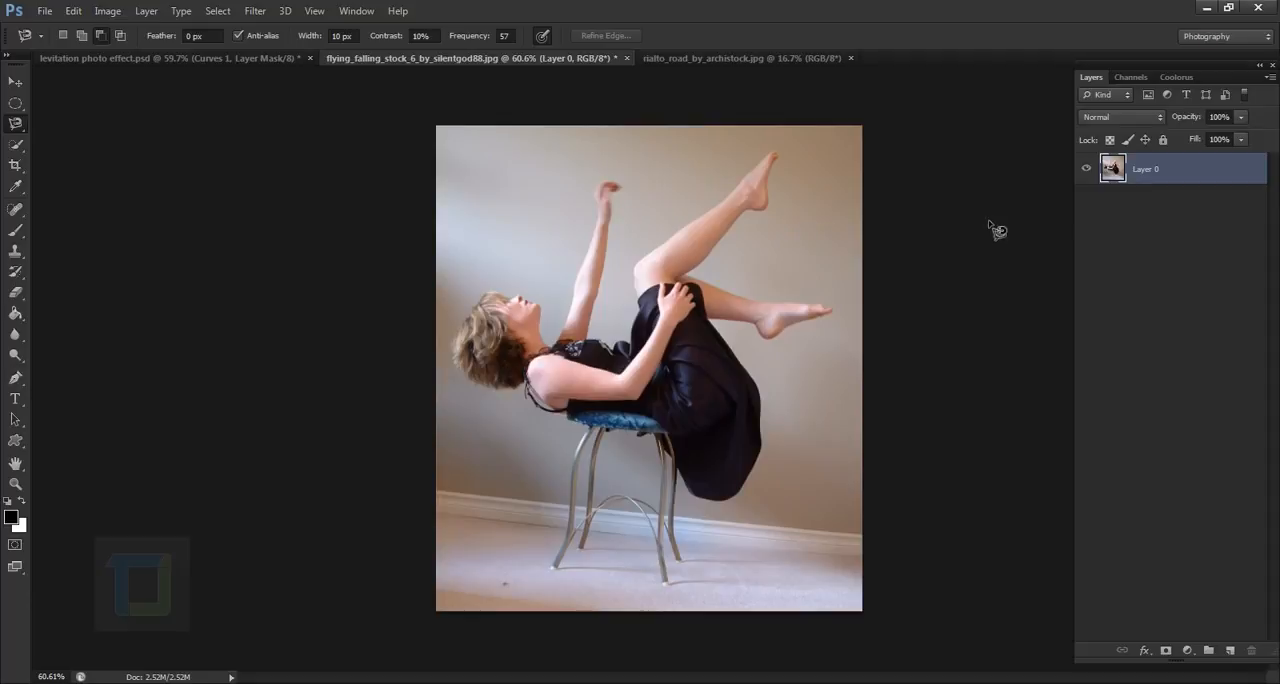
- Select the woman's raised leg, dress, torso, face and most of her hair with the Quick Selection tool
{"action": "left_click_drag", "start_coordinate": [15, 144], "coordinate": [86, 141]}
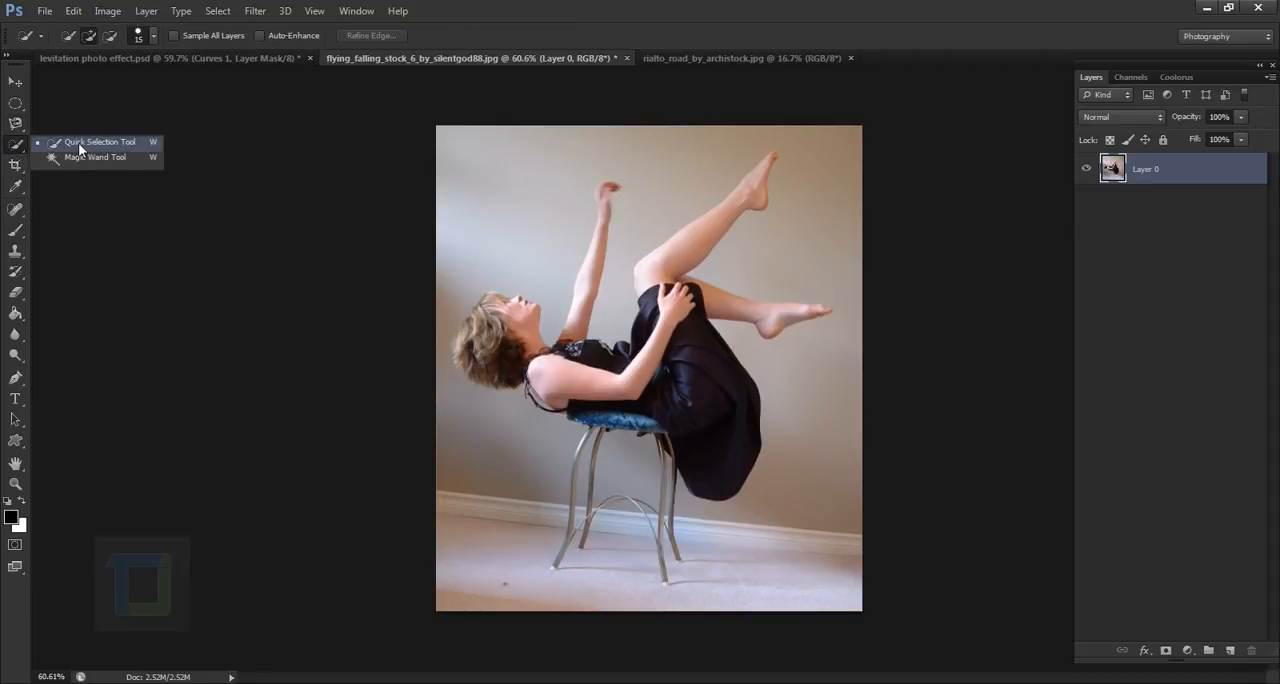
{"action": "left_click", "coordinate": [78, 142]}
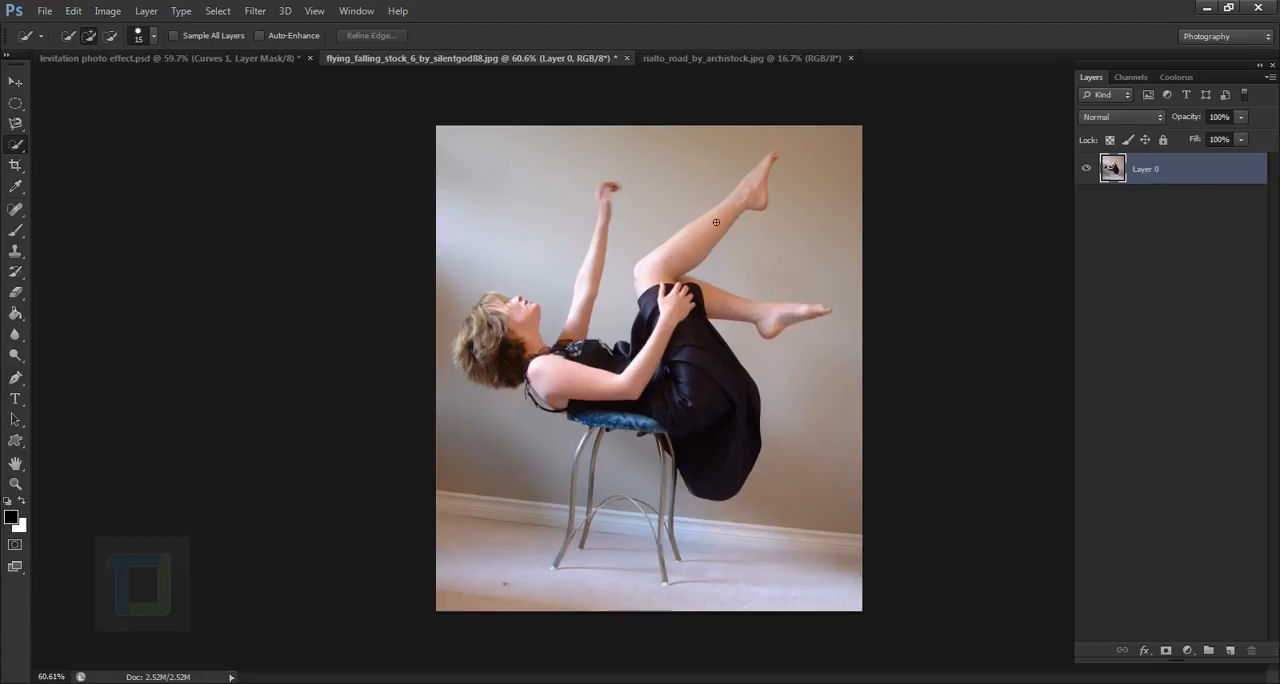
{"action": "mouse_move", "coordinate": [716, 222]}
{"action": "left_mouse_down"}
{"action": "mouse_move", "coordinate": [678, 256]}
{"action": "mouse_move", "coordinate": [655, 343]}
{"action": "mouse_move", "coordinate": [715, 432]}
{"action": "mouse_move", "coordinate": [593, 370]}
{"action": "left_mouse_up"}
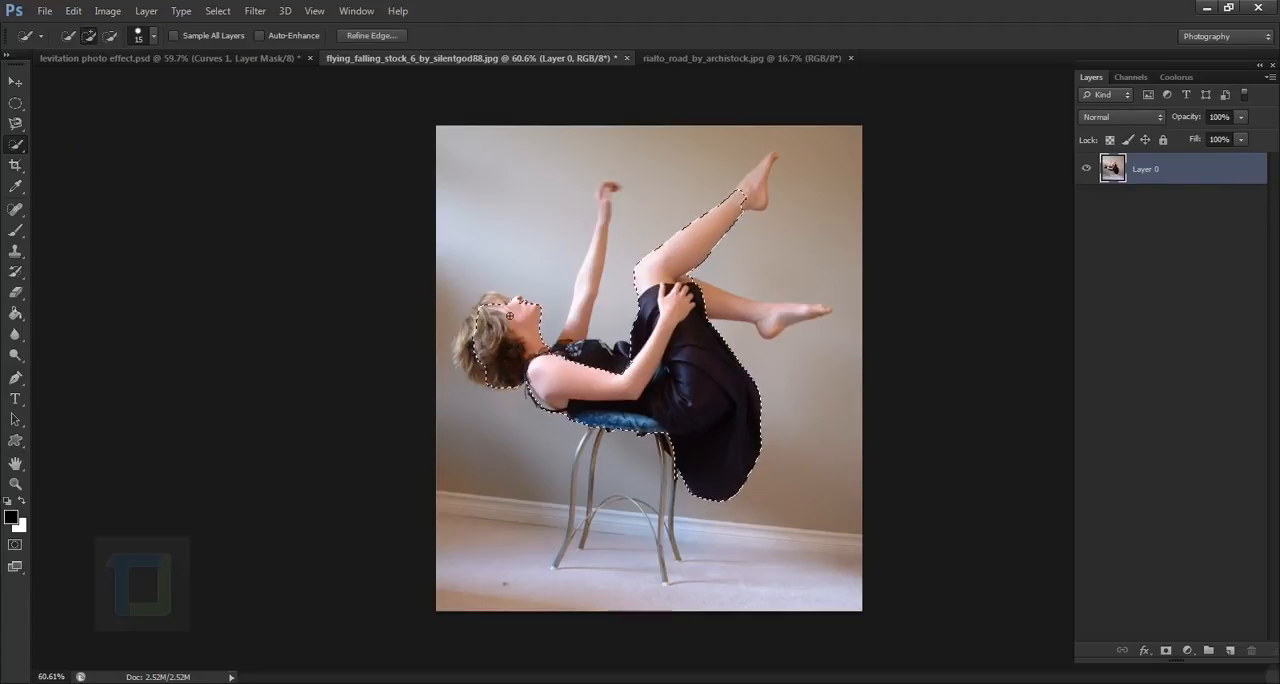
{"action": "mouse_move", "coordinate": [488, 328]}
{"action": "left_mouse_down"}
{"action": "mouse_move", "coordinate": [497, 308]}
{"action": "mouse_move", "coordinate": [478, 355]}
{"action": "mouse_move", "coordinate": [460, 350]}
{"action": "left_mouse_up"}
{"action": "scroll", "coordinate": [472, 346], "scroll_direction": "up", "scroll_amount": 5}
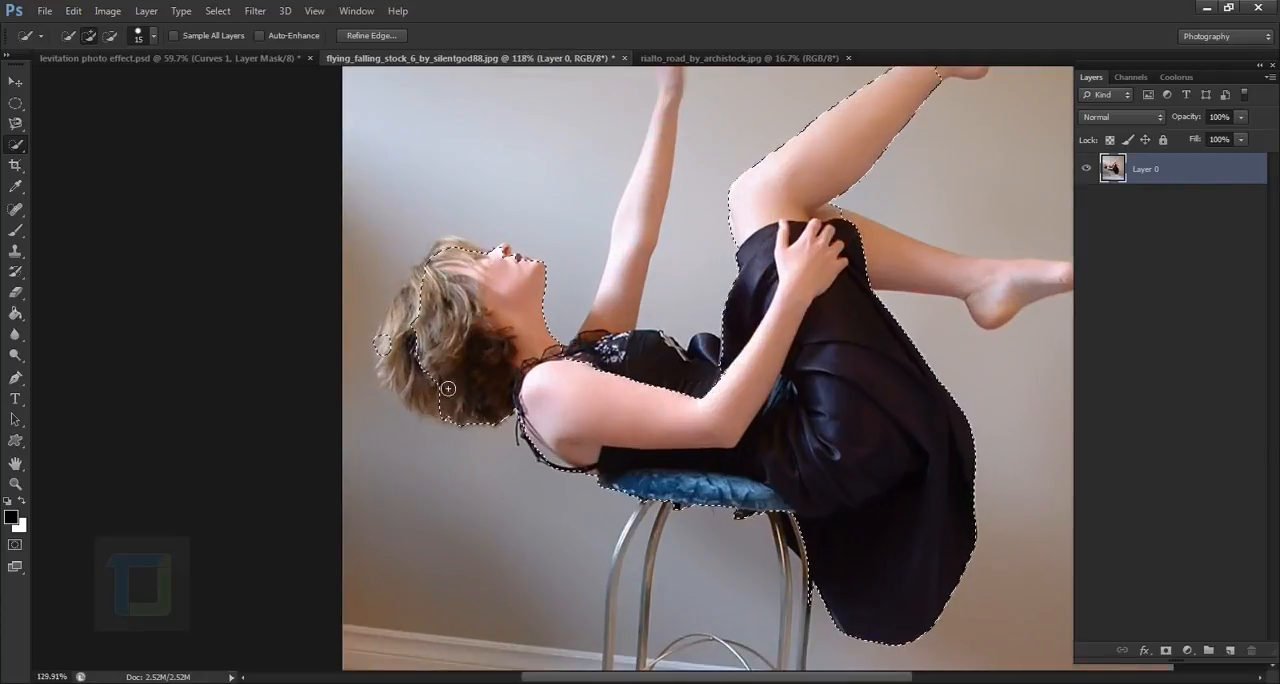
{"action": "mouse_move", "coordinate": [415, 310]}
{"action": "left_mouse_down"}
{"action": "mouse_move", "coordinate": [478, 214]}
{"action": "mouse_move", "coordinate": [464, 219]}
{"action": "mouse_move", "coordinate": [588, 238]}
{"action": "mouse_move", "coordinate": [538, 219]}
{"action": "left_mouse_up"}
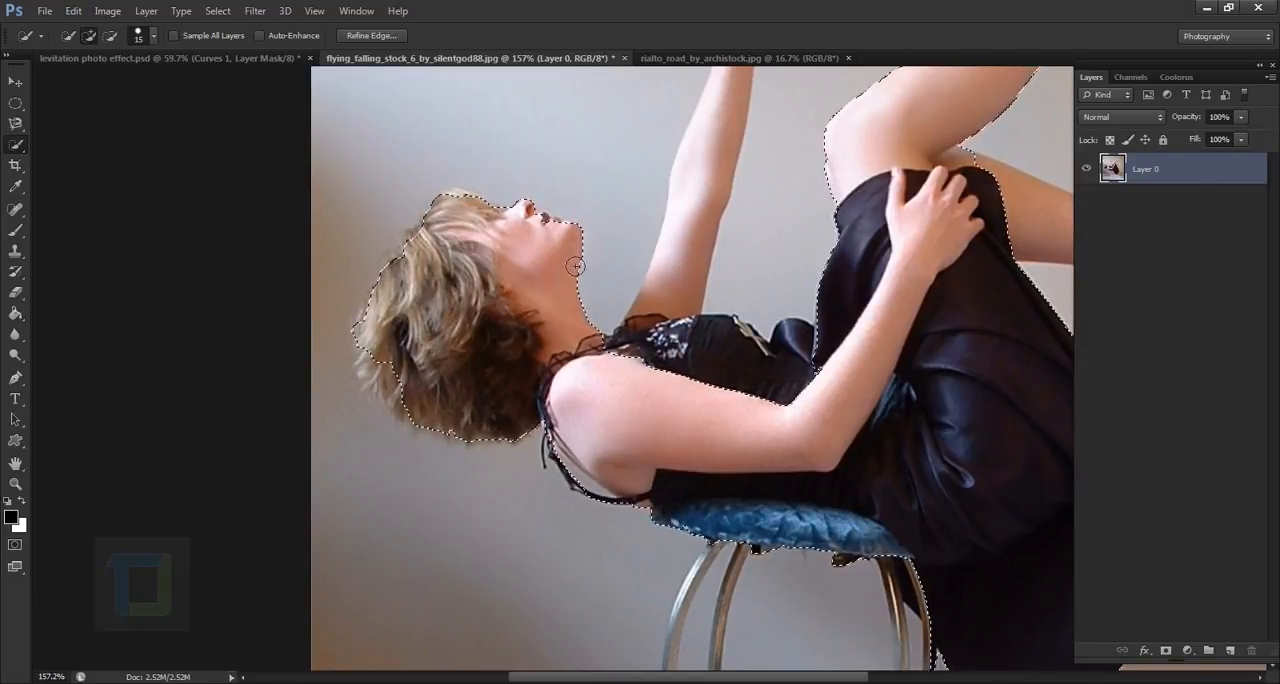
{"action": "scroll", "coordinate": [568, 268], "scroll_direction": "up", "scroll_amount": 6}
{"action": "scroll", "coordinate": [568, 268], "scroll_direction": "up", "scroll_amount": 5}
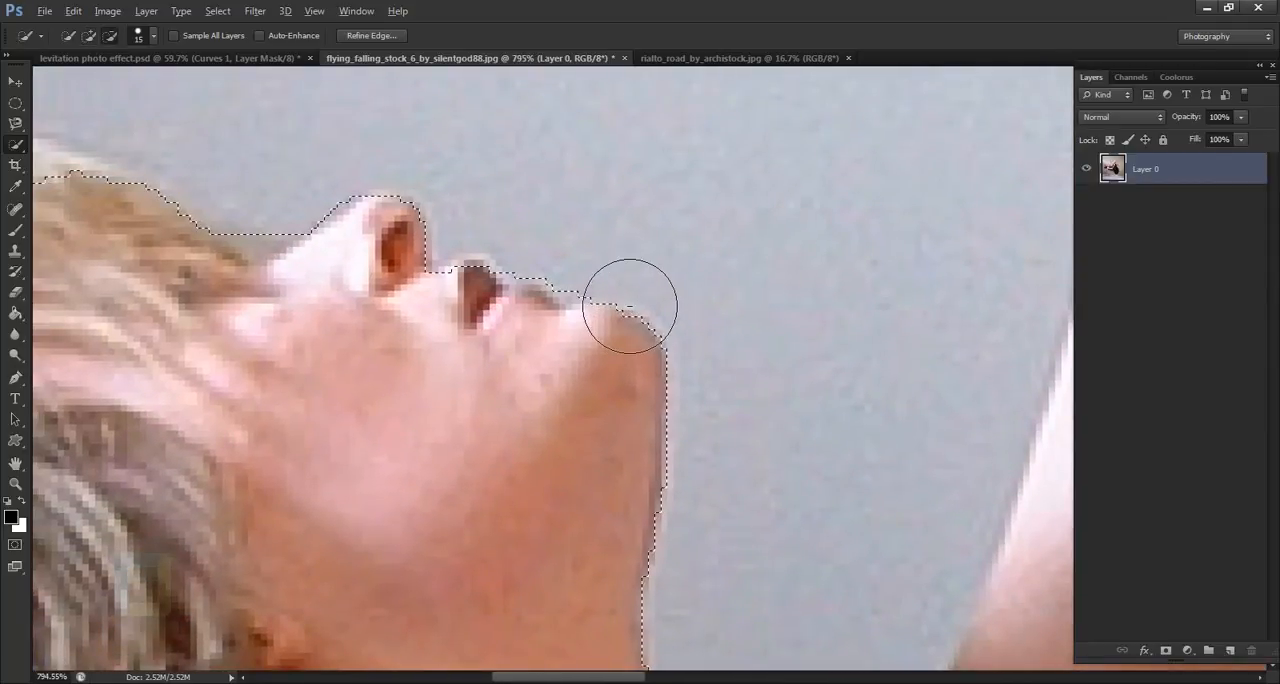
{"action": "scroll", "coordinate": [680, 343], "scroll_direction": "down", "scroll_amount": 10}
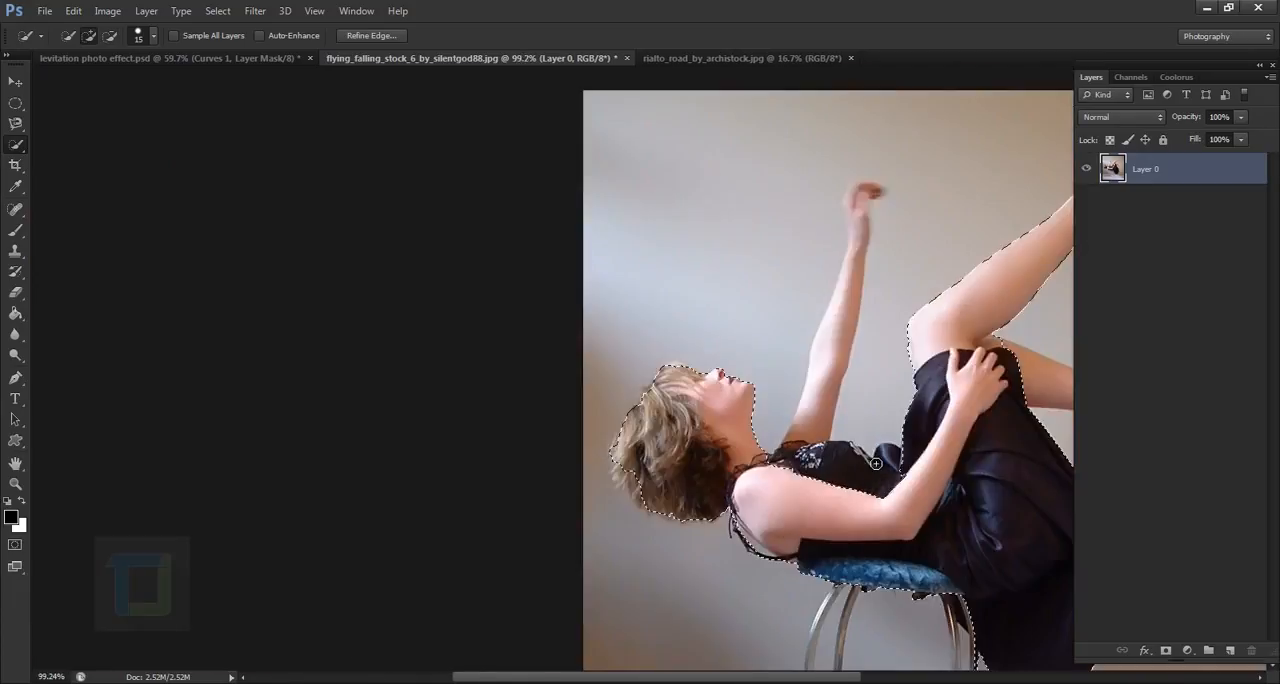
- Add the woman's raised arm and hand to the selection
{"action": "left_click_drag", "start_coordinate": [769, 430], "coordinate": [620, 405]}
{"action": "left_click_drag", "start_coordinate": [607, 469], "coordinate": [611, 381]}
{"action": "mouse_move", "coordinate": [623, 317]}
{"action": "left_mouse_down"}
{"action": "mouse_move", "coordinate": [664, 190]}
{"action": "mouse_move", "coordinate": [652, 230]}
{"action": "mouse_move", "coordinate": [647, 187]}
{"action": "left_mouse_up"}
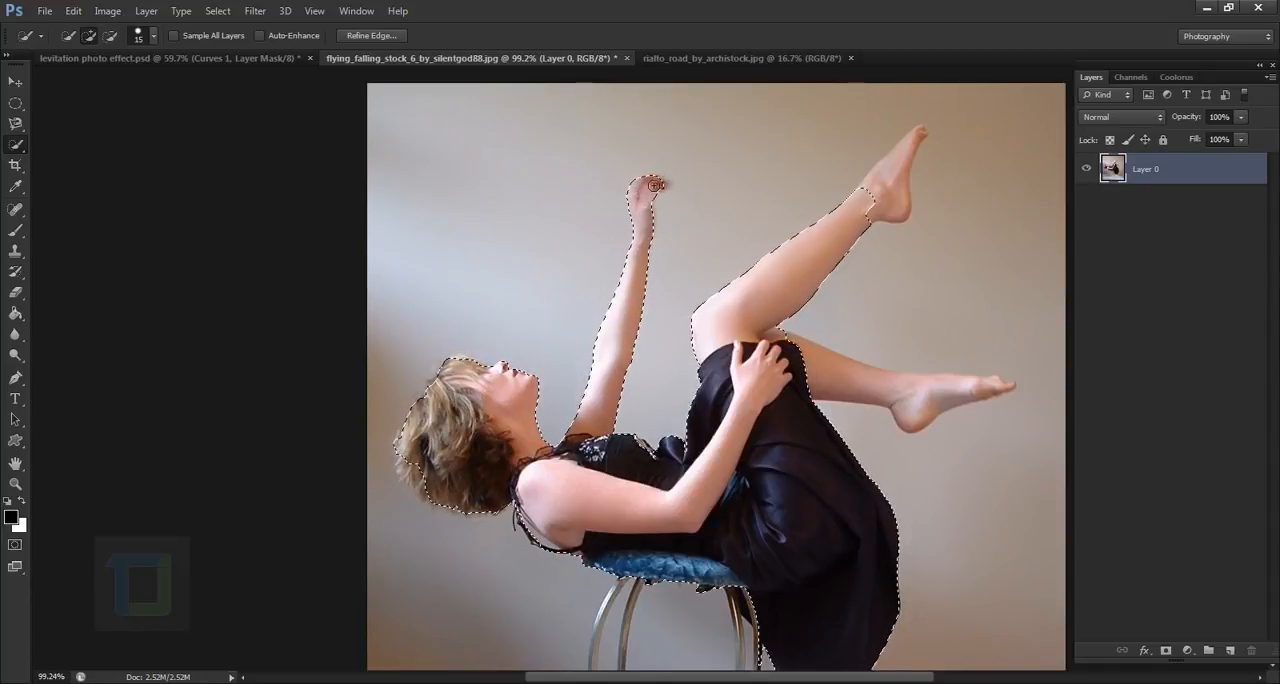
{"action": "scroll", "coordinate": [608, 186], "scroll_direction": "up", "scroll_amount": 2}
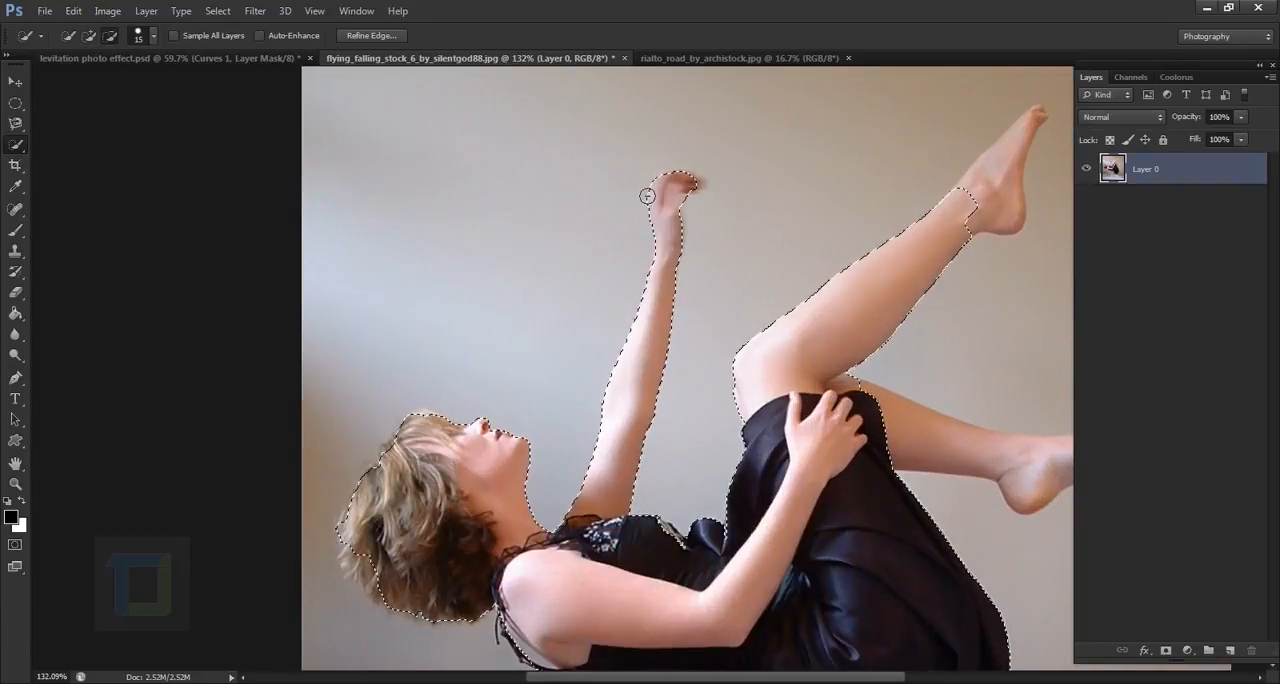
- Extend the selection over the lower of the woman's two legs, down to the toes
{"action": "scroll", "coordinate": [623, 252], "scroll_direction": "down", "scroll_amount": 5}
{"action": "scroll", "coordinate": [800, 266], "scroll_direction": "up", "scroll_amount": 2}
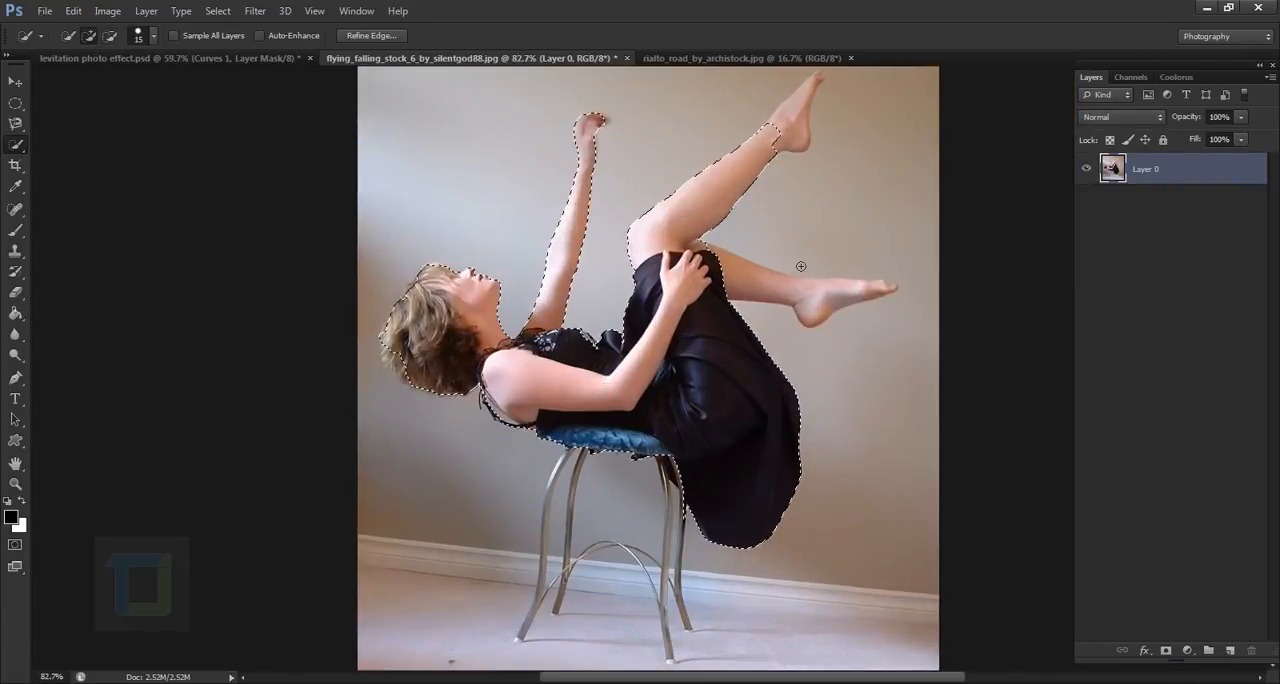
{"action": "scroll", "coordinate": [801, 267], "scroll_direction": "up", "scroll_amount": 2}
{"action": "mouse_move", "coordinate": [708, 275]}
{"action": "left_mouse_down"}
{"action": "mouse_move", "coordinate": [837, 303]}
{"action": "mouse_move", "coordinate": [913, 302]}
{"action": "left_mouse_up"}
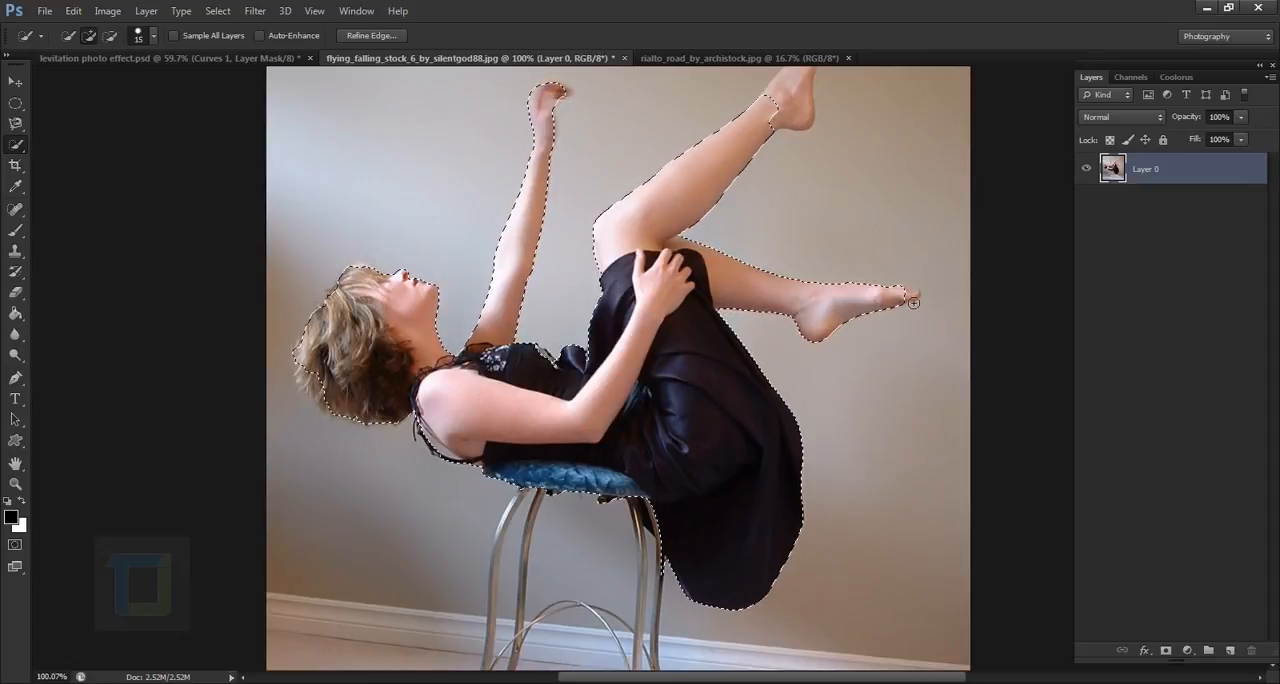
- Subtract the blue stool seat and stool legs from the selection with the Magnetic Lasso, following the underside of the dress
{"action": "scroll", "coordinate": [750, 380], "scroll_direction": "down", "scroll_amount": 3}
{"action": "scroll", "coordinate": [644, 430], "scroll_direction": "up", "scroll_amount": 4}
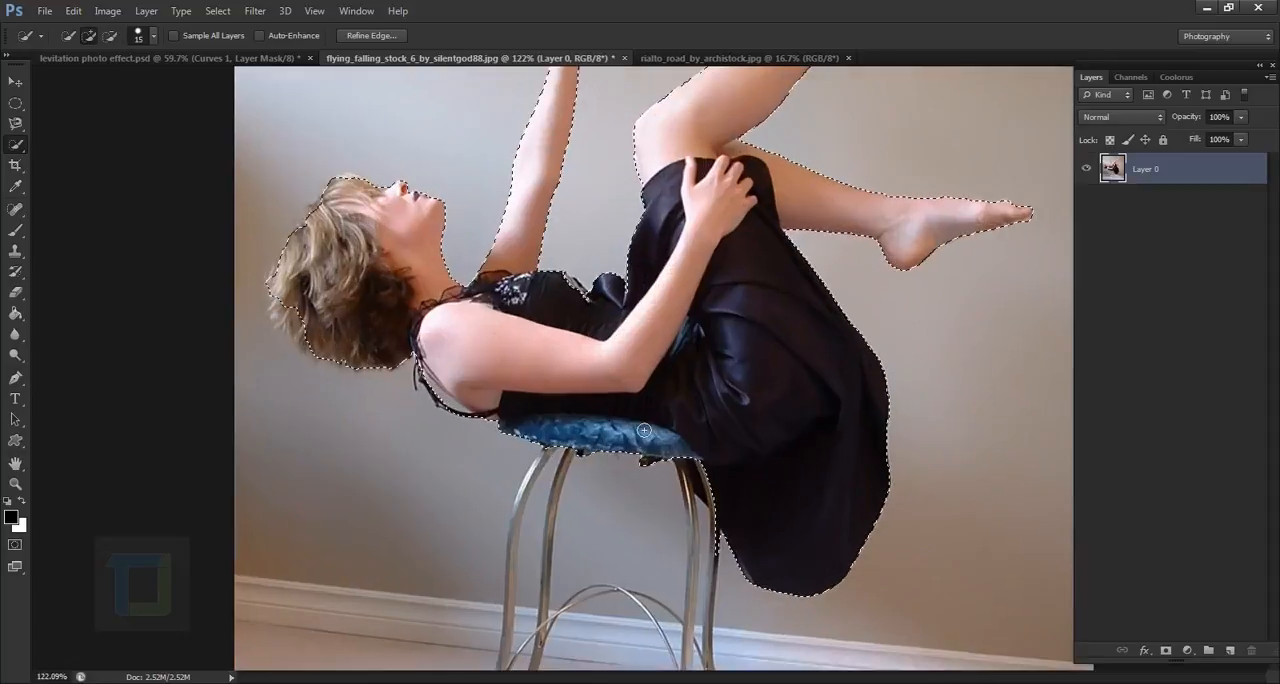
{"action": "scroll", "coordinate": [677, 435], "scroll_direction": "up", "scroll_amount": 3}
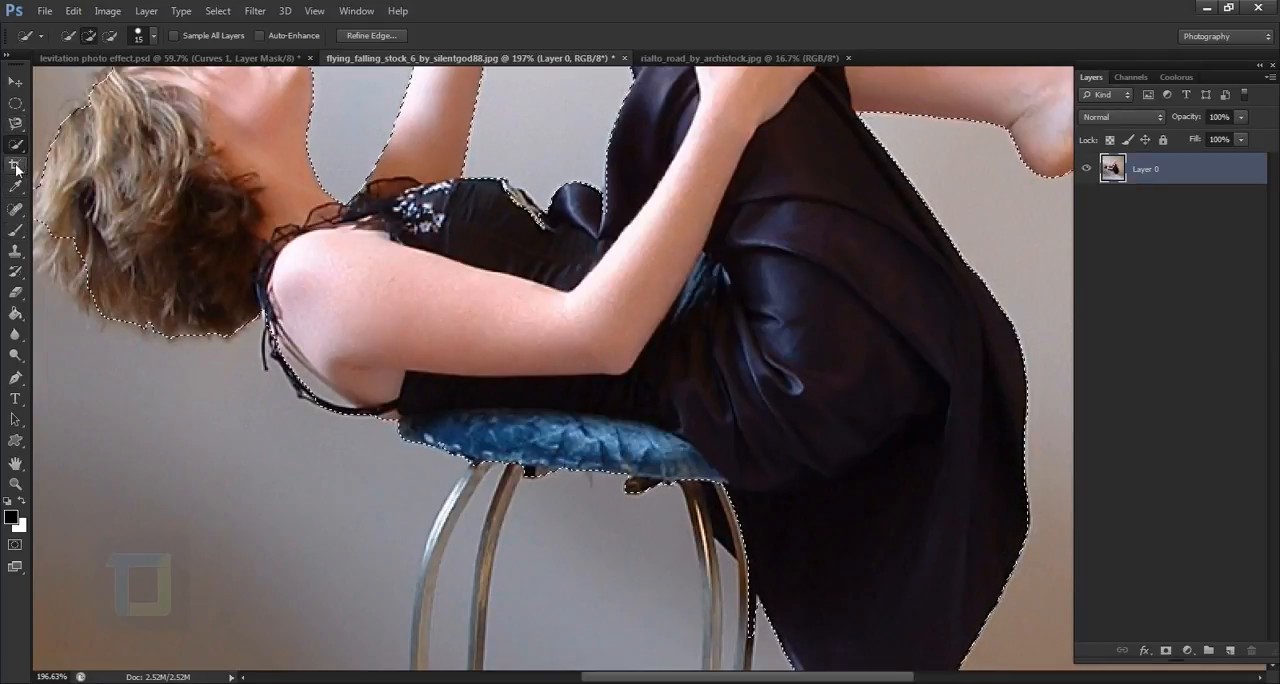
{"action": "left_click", "coordinate": [15, 124]}
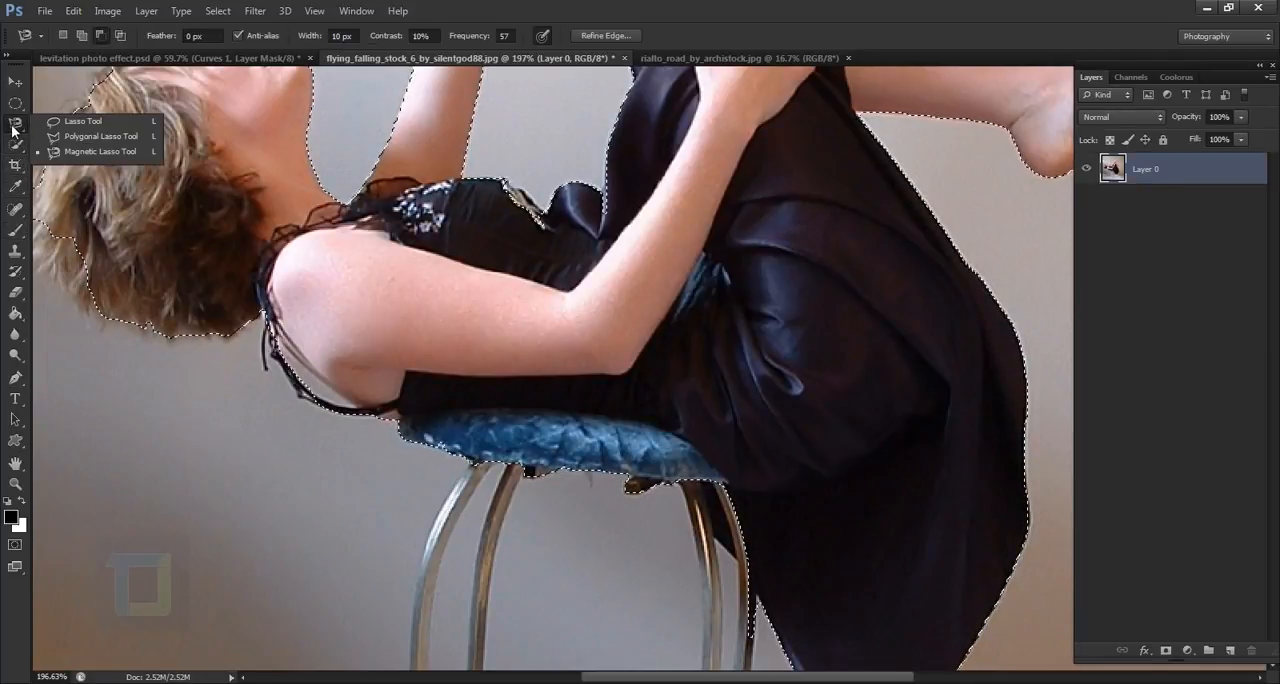
{"action": "left_click", "coordinate": [67, 152]}
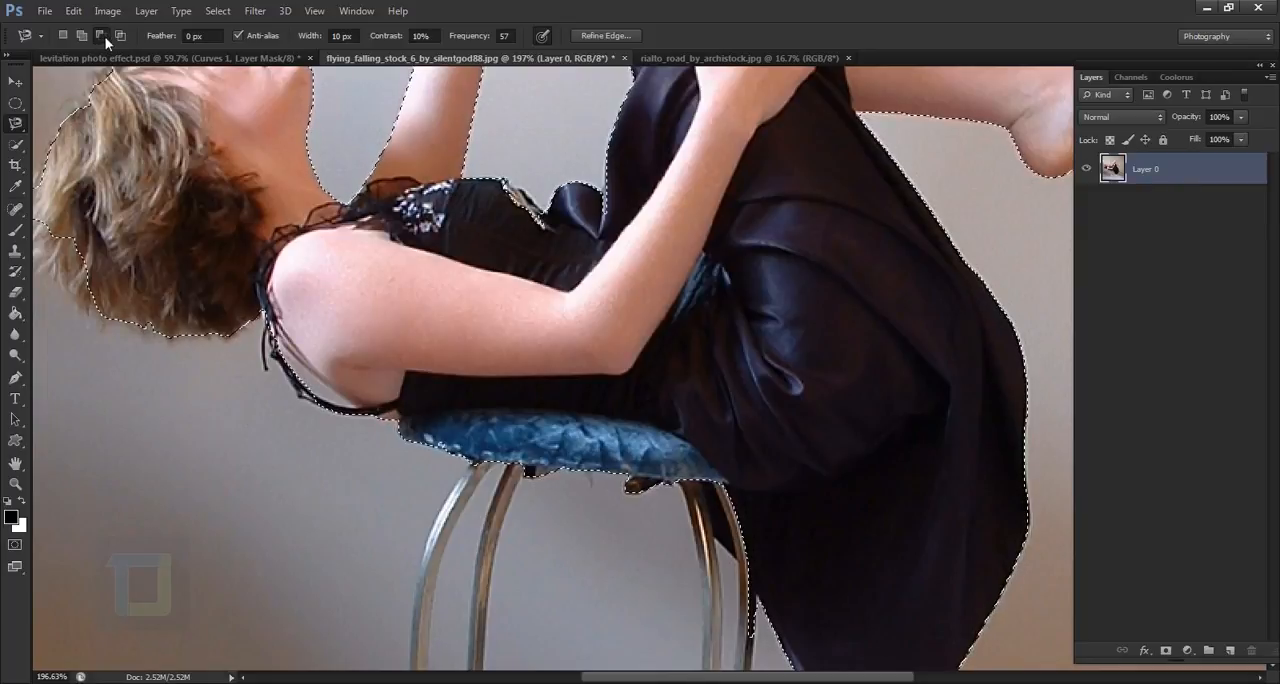
{"action": "left_click", "coordinate": [105, 39]}
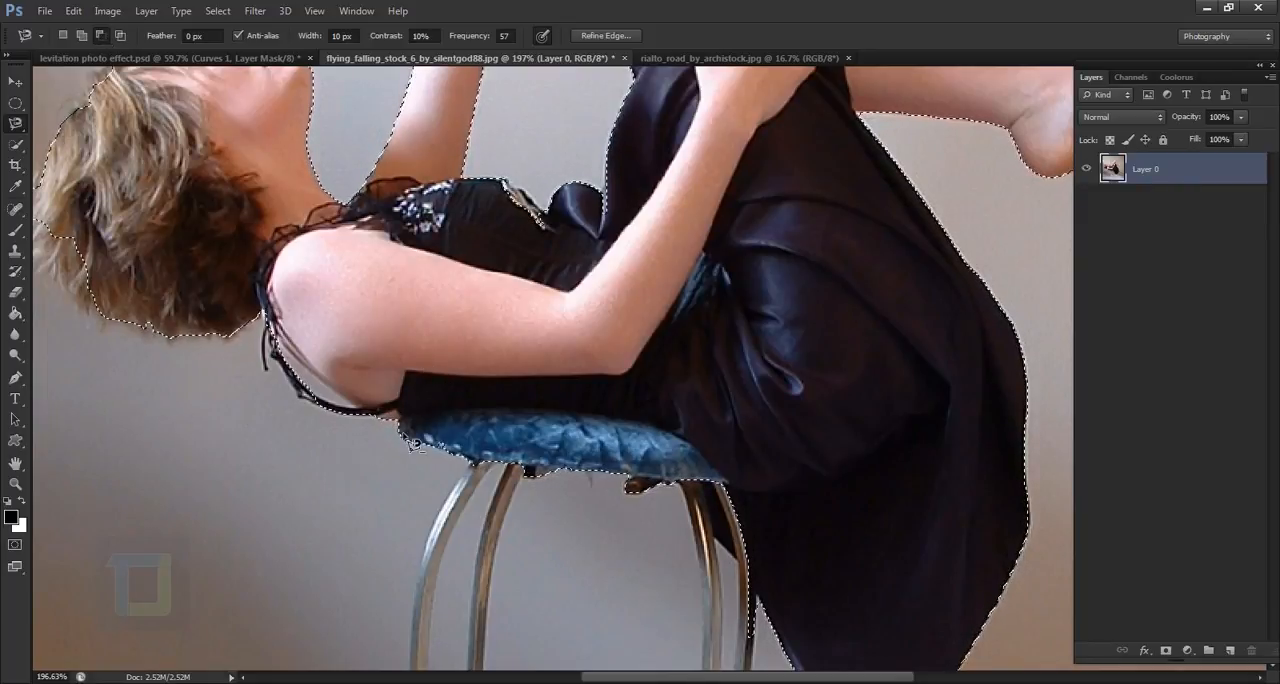
{"action": "left_click", "coordinate": [367, 436]}
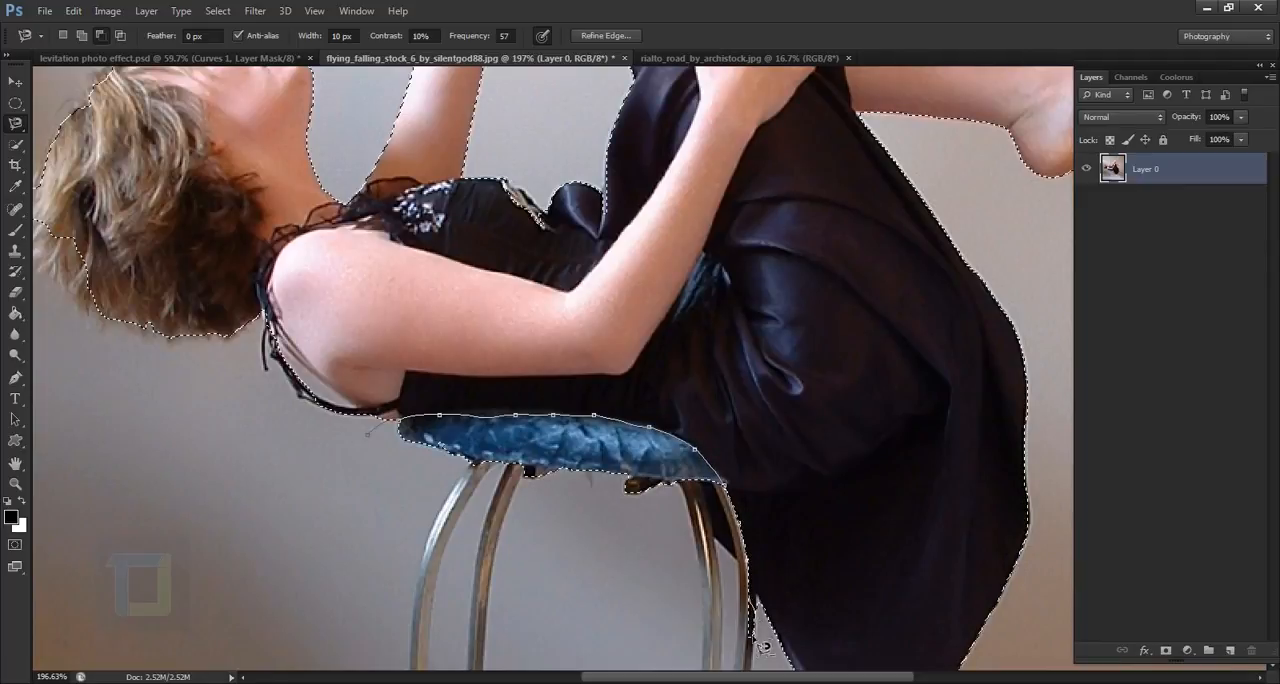
{"action": "left_click", "coordinate": [372, 438]}
- Refine the cut-out above the stool by subtracting the leftover seat edge and the gap beside the hanging skirt
{"action": "scroll", "coordinate": [510, 409], "scroll_direction": "up", "scroll_amount": 3}
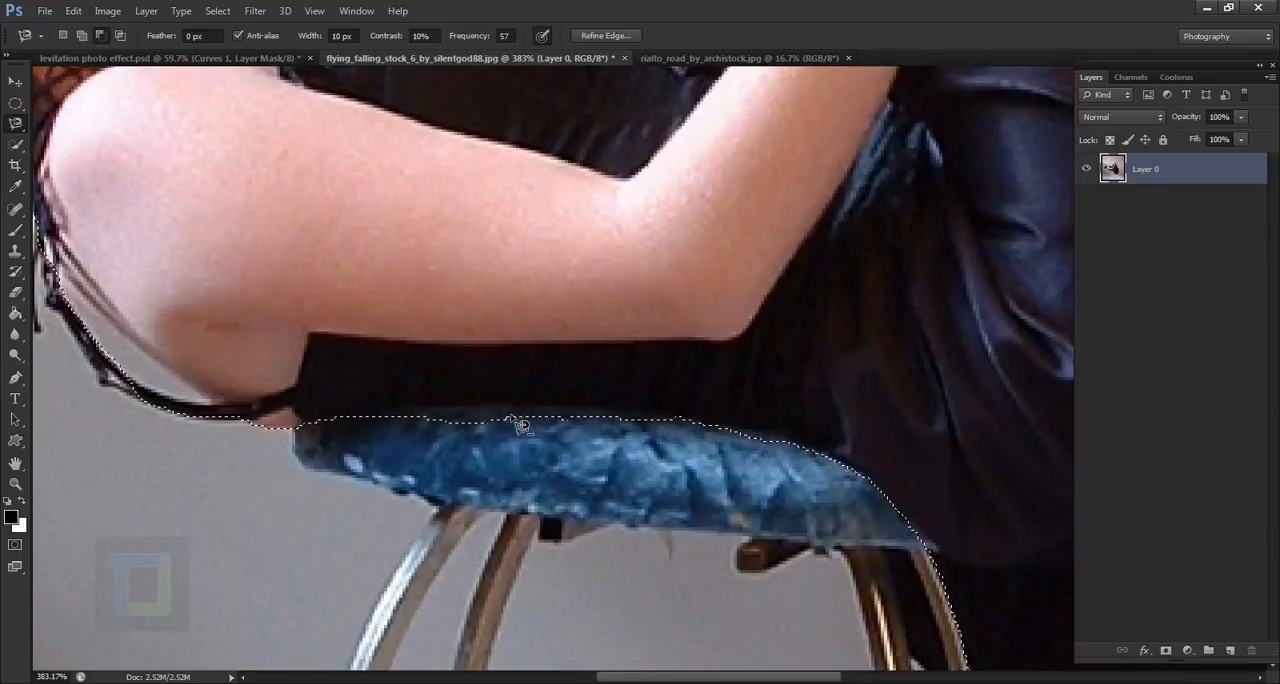
{"action": "left_click", "coordinate": [264, 446]}
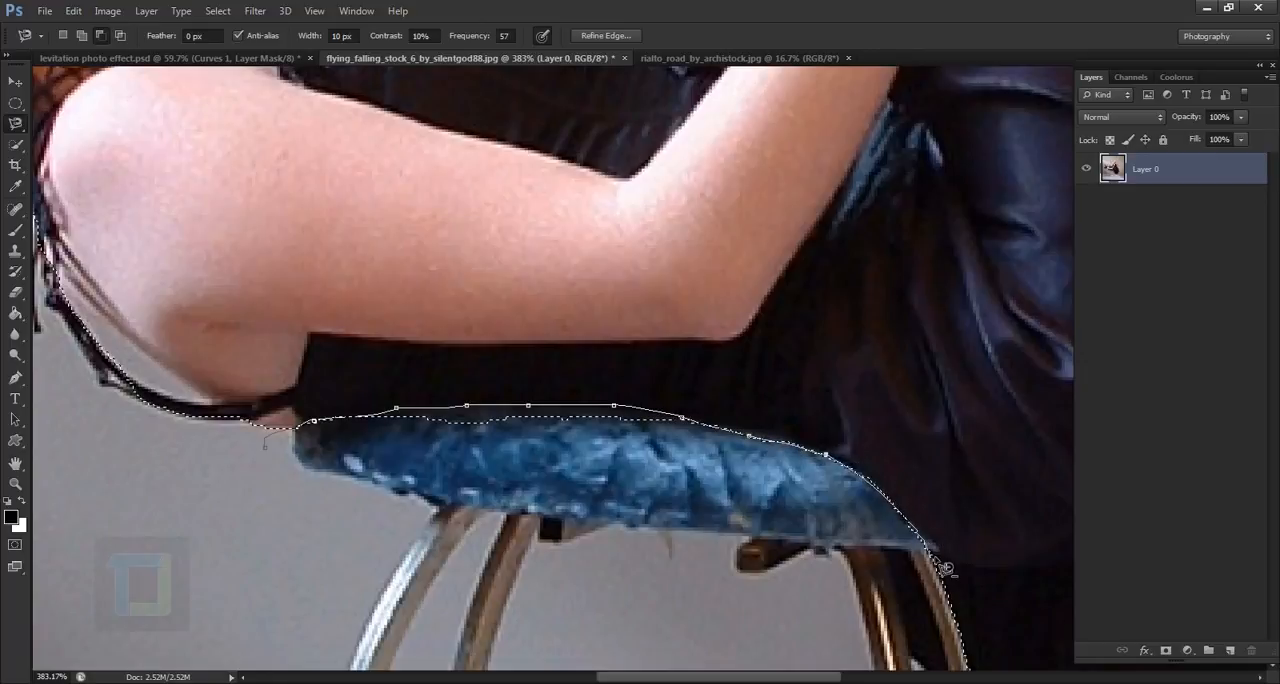
{"action": "left_click_drag", "start_coordinate": [942, 562], "coordinate": [843, 318]}
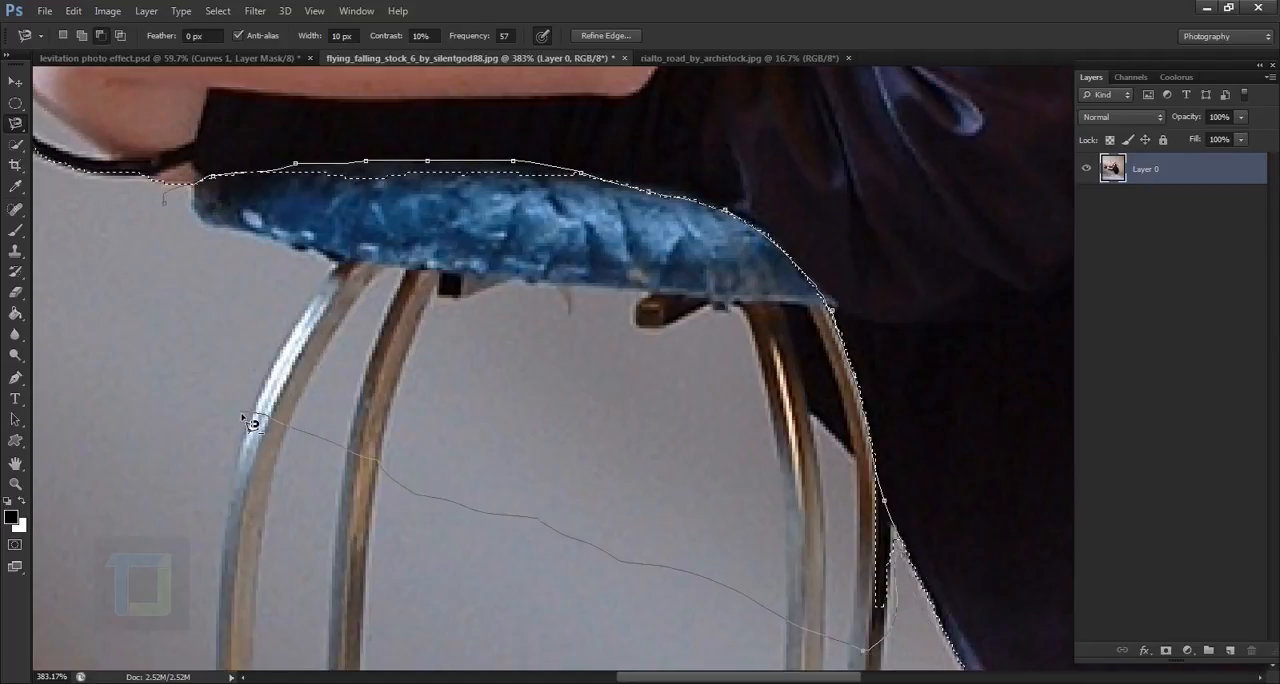
{"action": "left_click", "coordinate": [163, 202]}
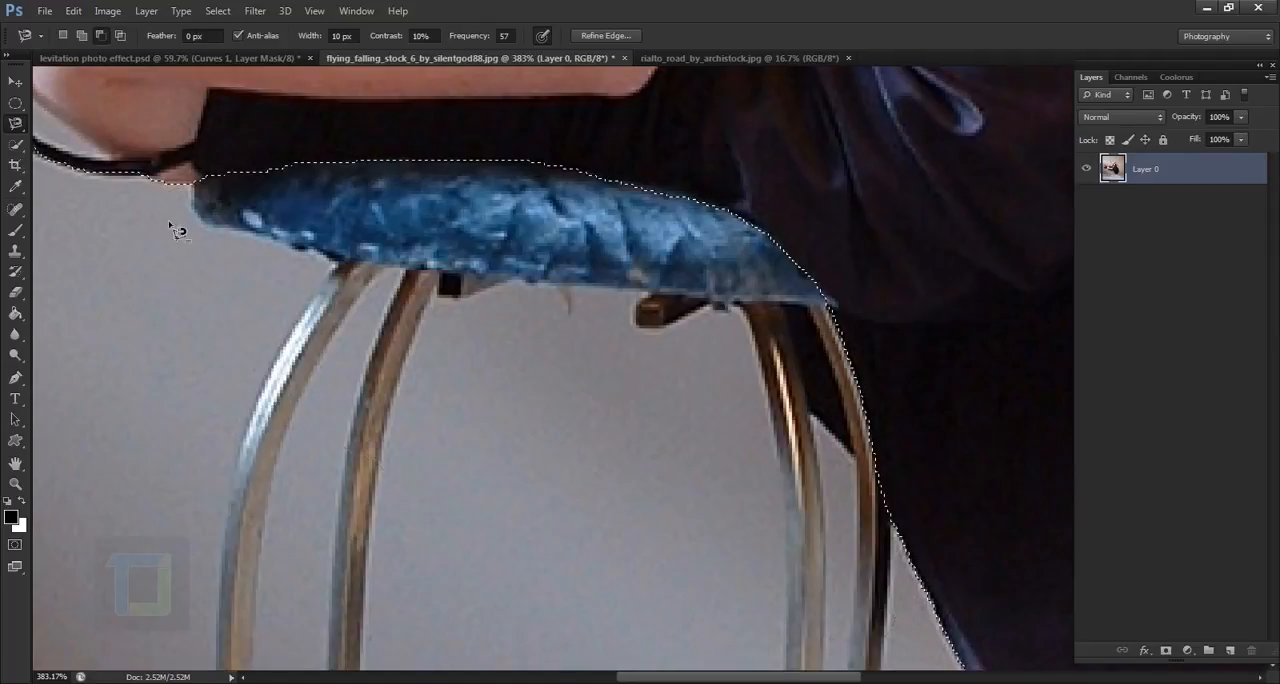
- Add the missing foot of the raised leg to the selection with the Quick Selection tool
{"action": "scroll", "coordinate": [463, 238], "scroll_direction": "down", "scroll_amount": 2}
{"action": "scroll", "coordinate": [463, 238], "scroll_direction": "down", "scroll_amount": 3}
{"action": "scroll", "coordinate": [654, 286], "scroll_direction": "down", "scroll_amount": 2}
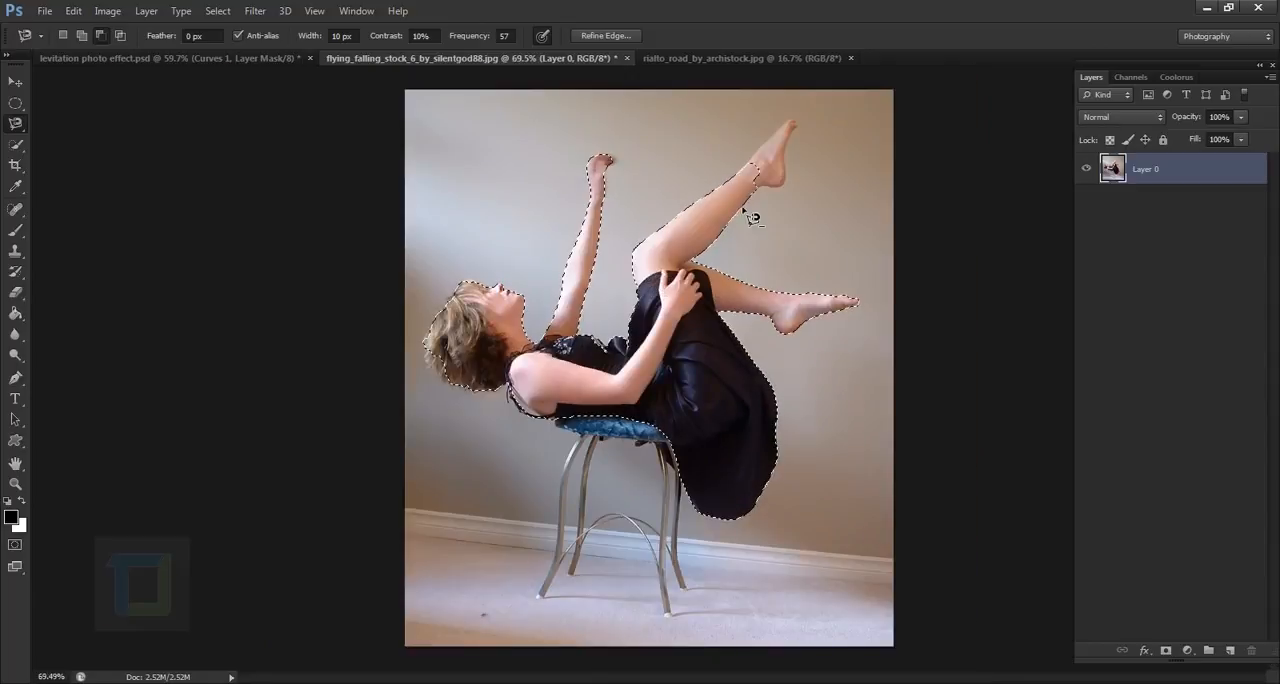
{"action": "scroll", "coordinate": [805, 150], "scroll_direction": "up", "scroll_amount": 4}
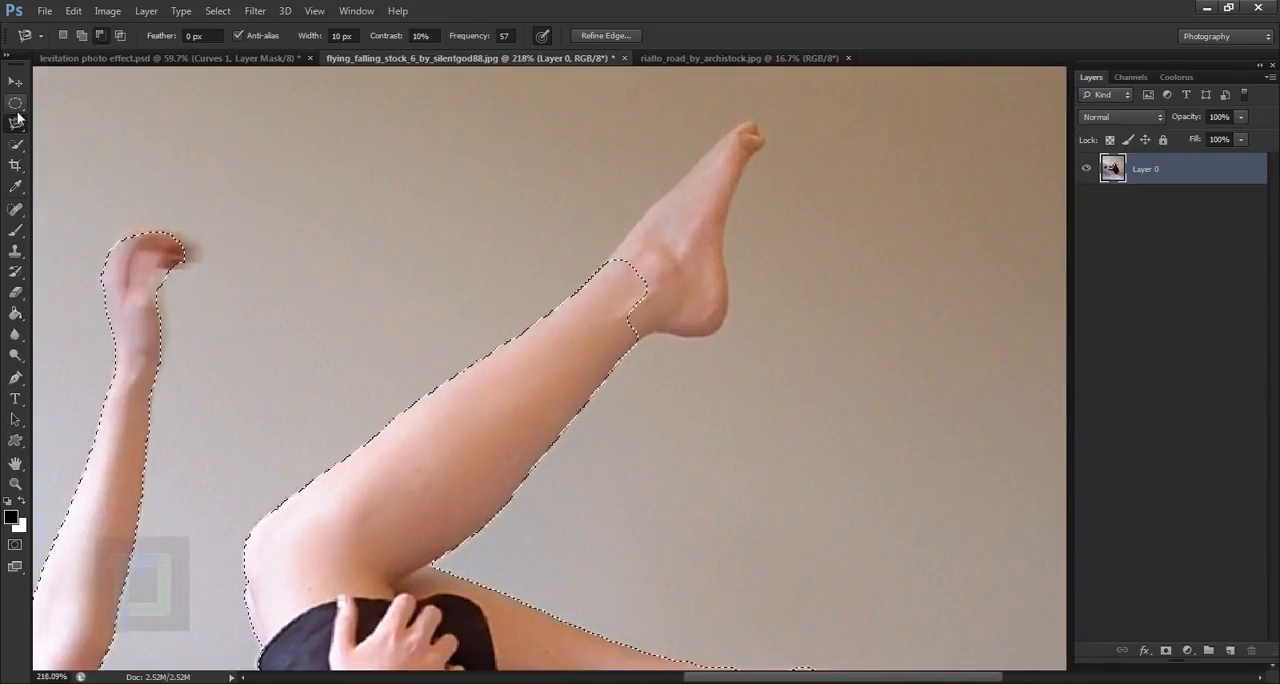
{"action": "left_click", "coordinate": [15, 145]}
{"action": "mouse_move", "coordinate": [497, 269]}
{"action": "left_mouse_down"}
{"action": "mouse_move", "coordinate": [643, 286]}
{"action": "mouse_move", "coordinate": [757, 156]}
{"action": "mouse_move", "coordinate": [750, 138]}
{"action": "left_mouse_up"}
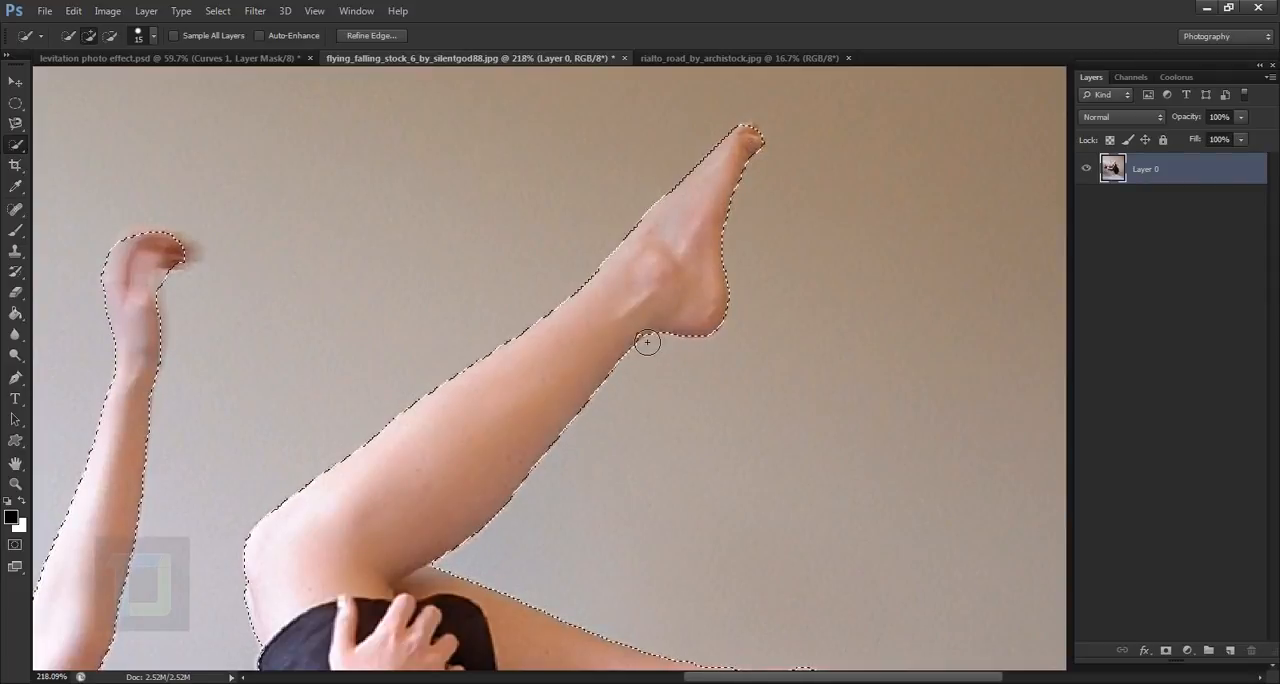
{"action": "scroll", "coordinate": [578, 283], "scroll_direction": "down", "scroll_amount": 5}
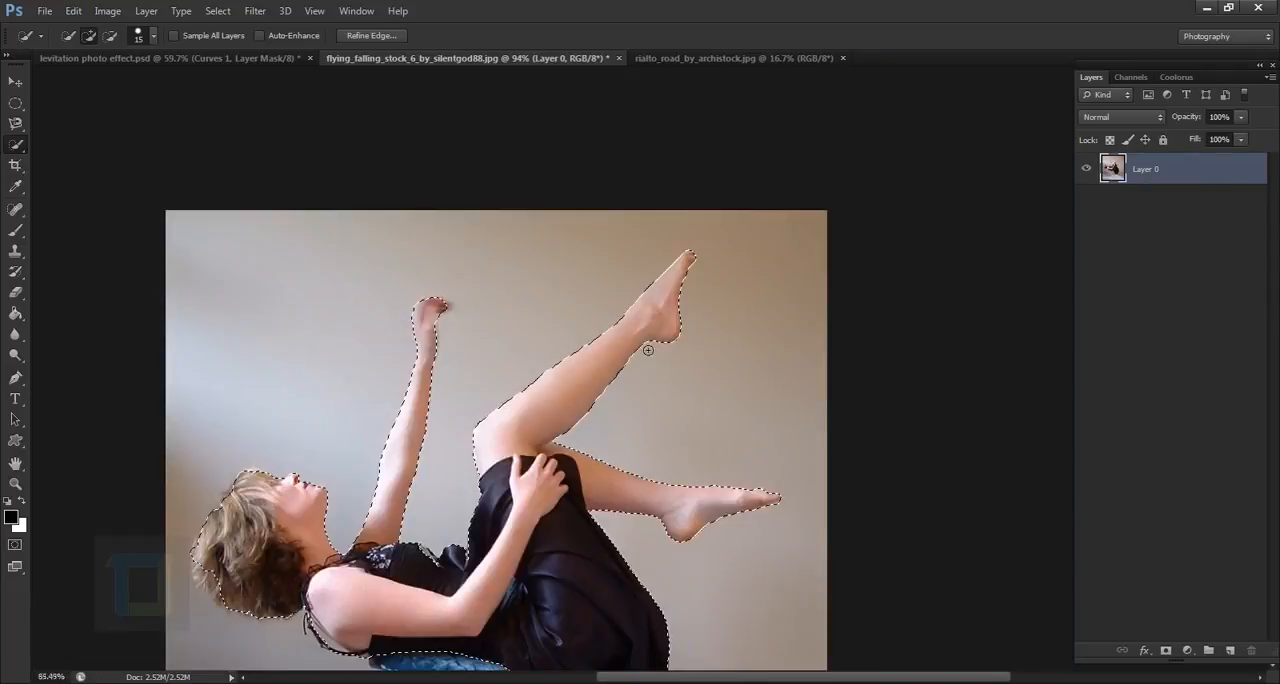
- Extend the selection over the black dress strap hanging below the woman's shoulder with the Quick Selection tool
{"action": "scroll", "coordinate": [575, 300], "scroll_direction": "up", "scroll_amount": 3}
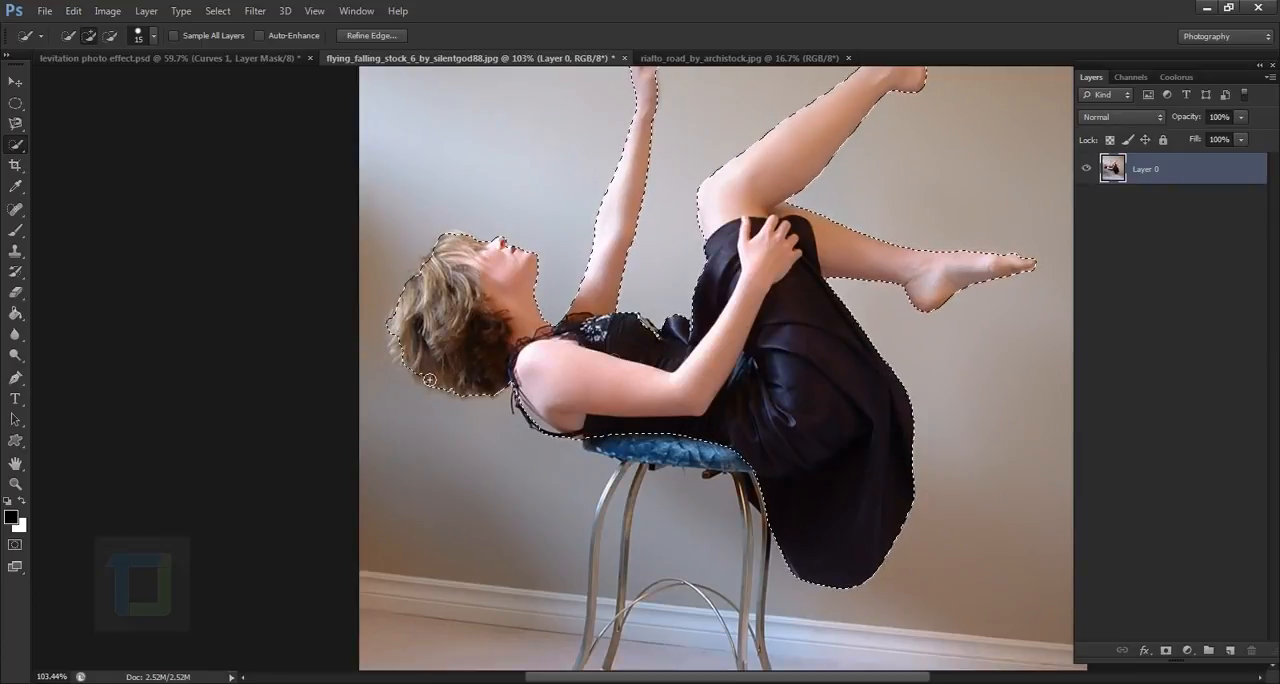
{"action": "scroll", "coordinate": [511, 422], "scroll_direction": "up", "scroll_amount": 2}
{"action": "scroll", "coordinate": [511, 422], "scroll_direction": "up", "scroll_amount": 3}
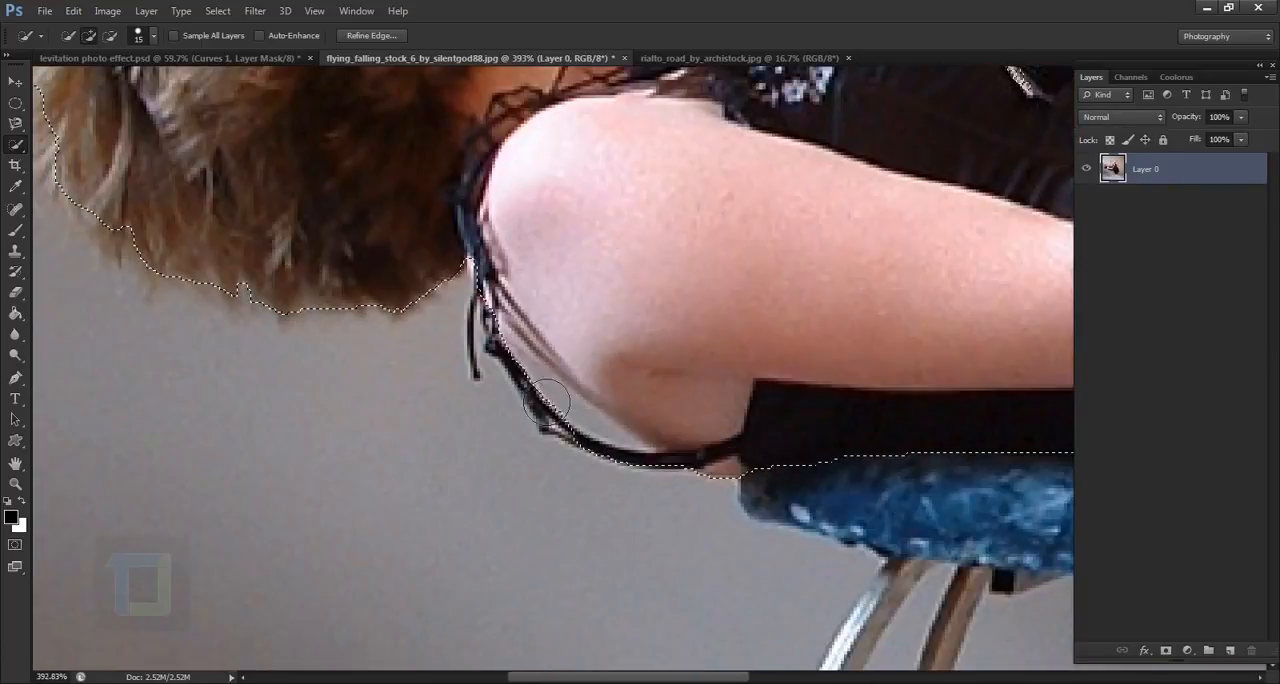
{"action": "mouse_move", "coordinate": [561, 413]}
{"action": "left_mouse_down"}
{"action": "mouse_move", "coordinate": [588, 447]}
{"action": "mouse_move", "coordinate": [684, 469]}
{"action": "left_mouse_up"}
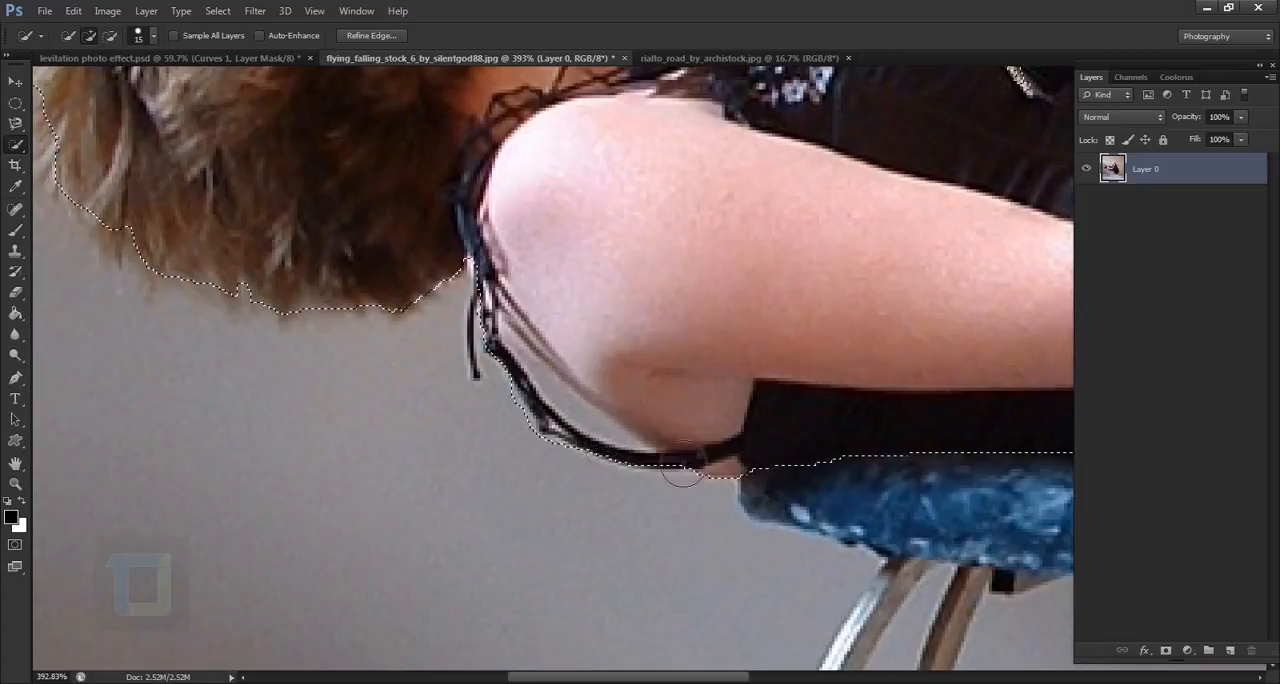
- Subtract the wall-coloured gap between the dress strap and the woman's shoulder from the selection with the Magnetic Lasso
{"action": "left_click", "coordinate": [16, 122]}
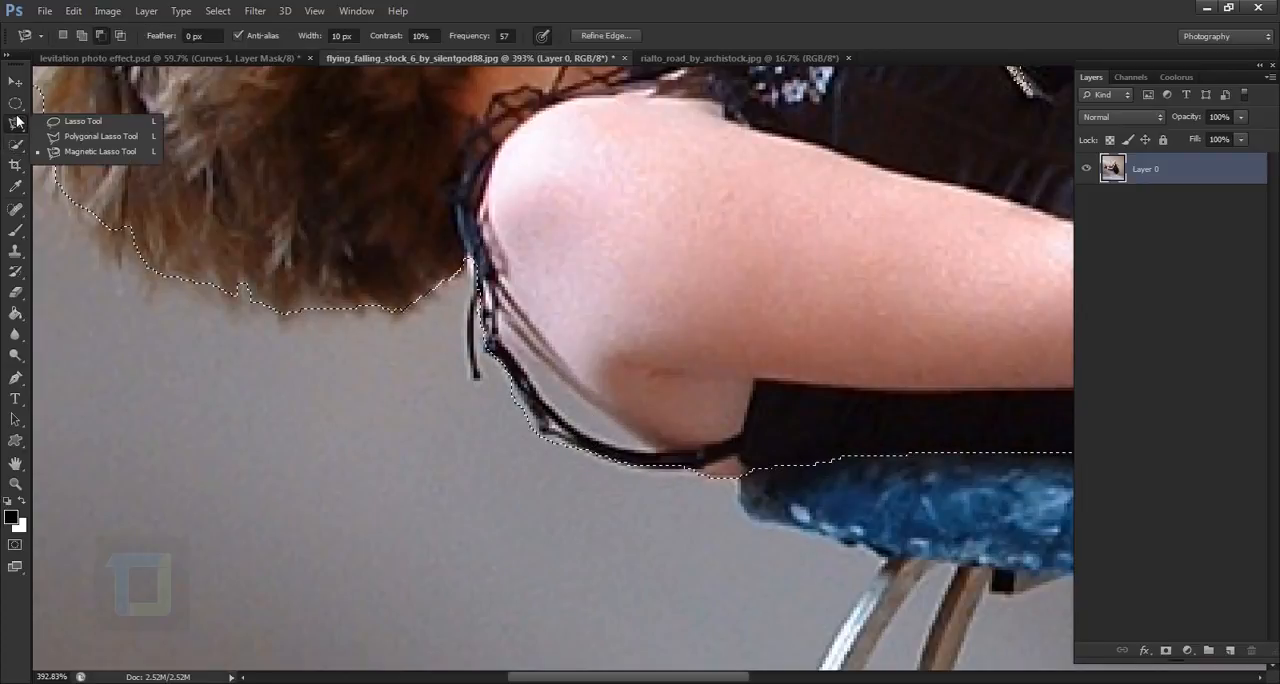
{"action": "left_click", "coordinate": [88, 154]}
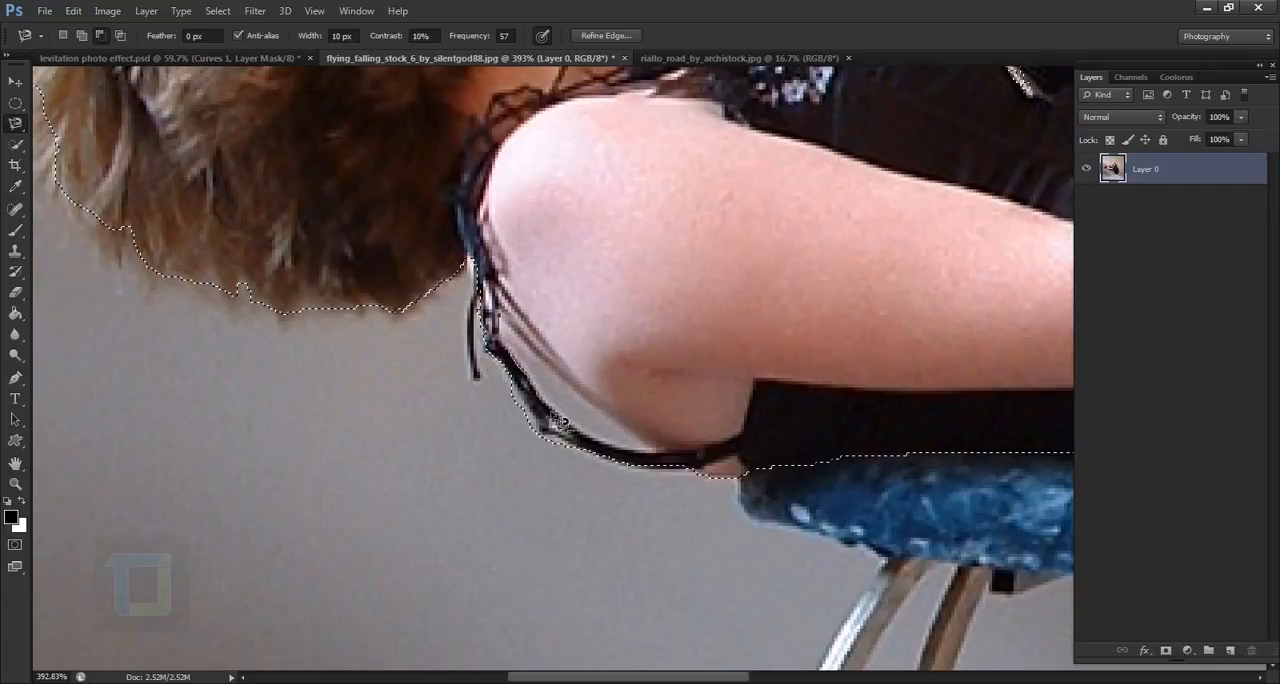
{"action": "left_click", "coordinate": [669, 453]}
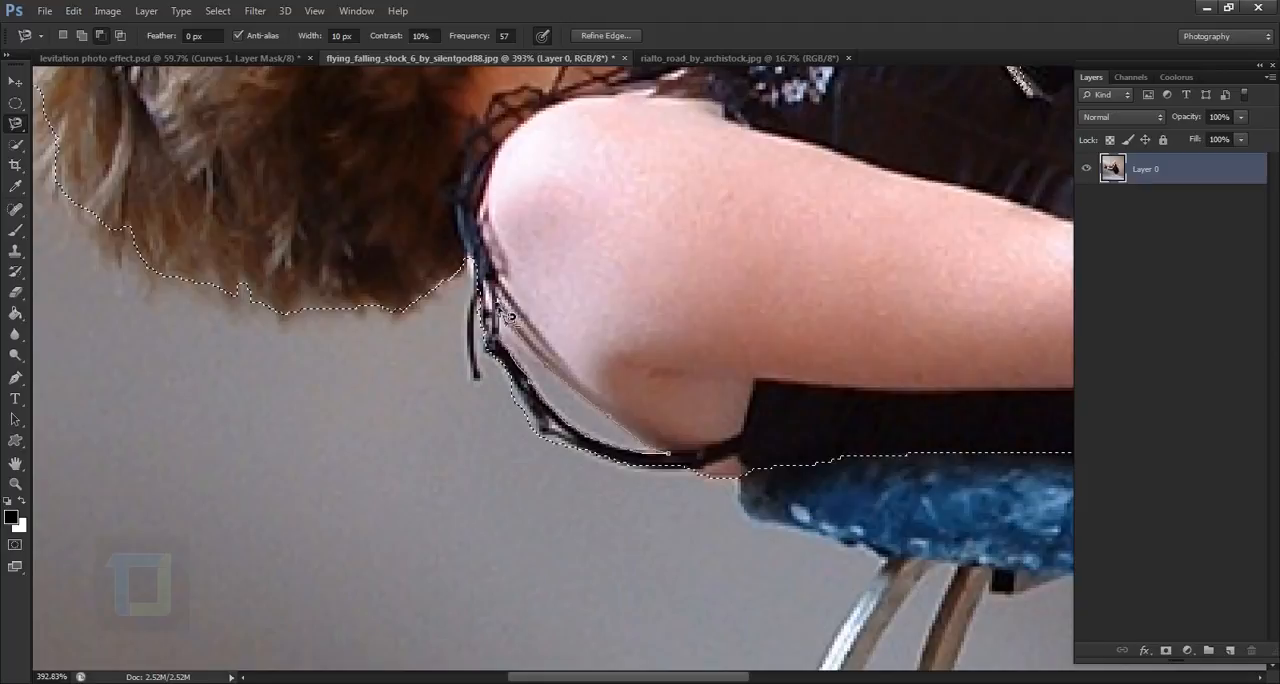
{"action": "double_click", "coordinate": [500, 338]}
{"action": "scroll", "coordinate": [545, 388], "scroll_direction": "down", "scroll_amount": 6}
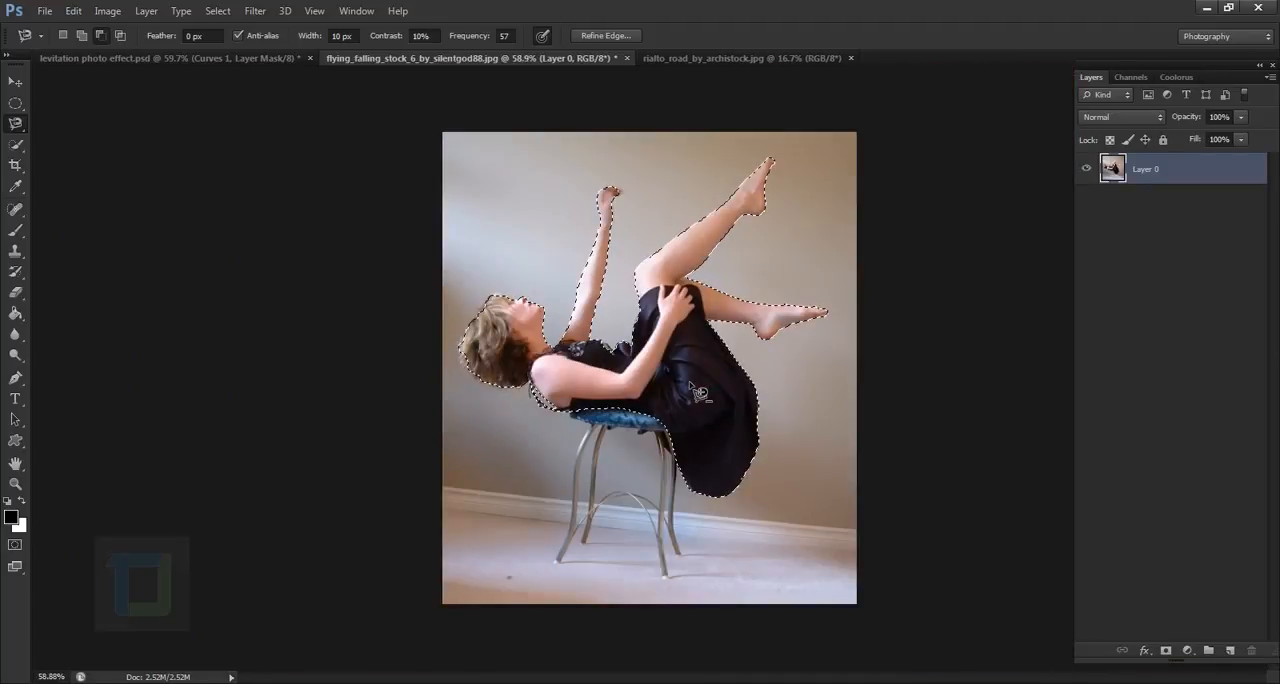
- Add a layer mask from the selection to isolate the woman from the stool and wall
{"action": "scroll", "coordinate": [779, 435], "scroll_direction": "down", "scroll_amount": 1}
{"action": "scroll", "coordinate": [779, 435], "scroll_direction": "up", "scroll_amount": 1}
{"action": "left_click", "coordinate": [1166, 651]}
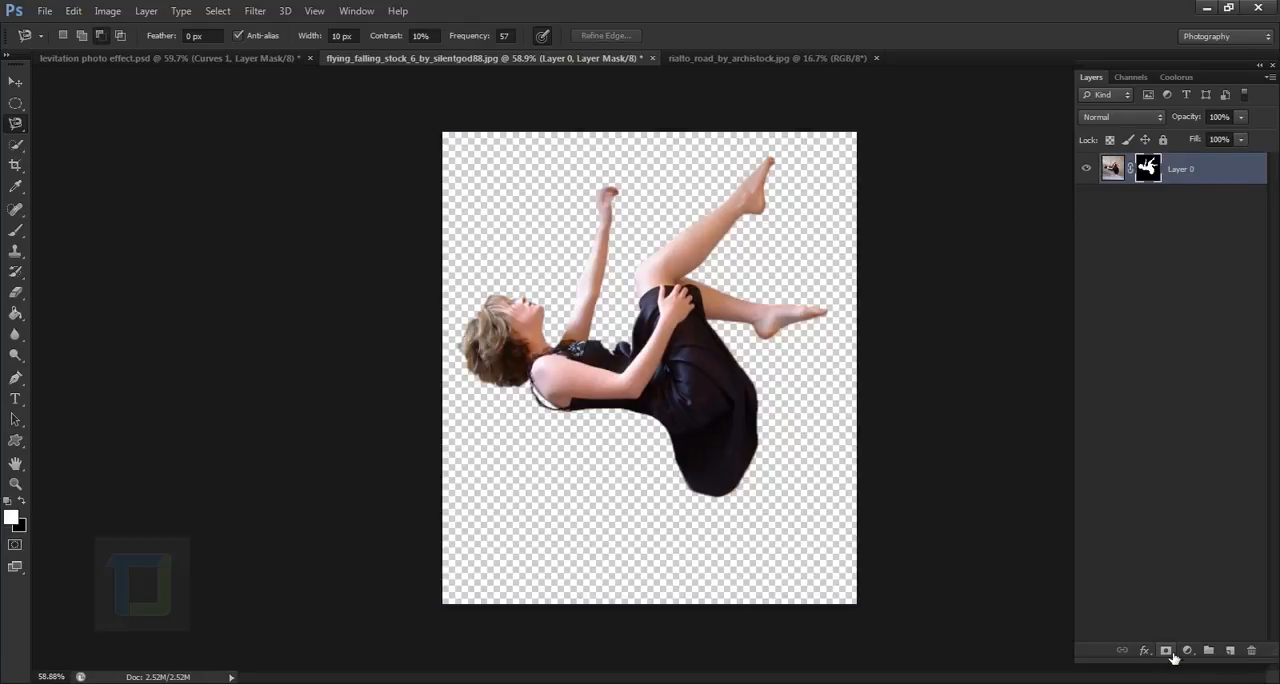
- Copy the masked woman into the rialto_road photo from a floating window, and close her source document without saving
{"action": "left_click", "coordinate": [690, 58]}
{"action": "left_click", "coordinate": [587, 59]}
{"action": "left_click_drag", "start_coordinate": [483, 59], "coordinate": [322, 220]}
{"action": "left_click", "coordinate": [19, 88]}
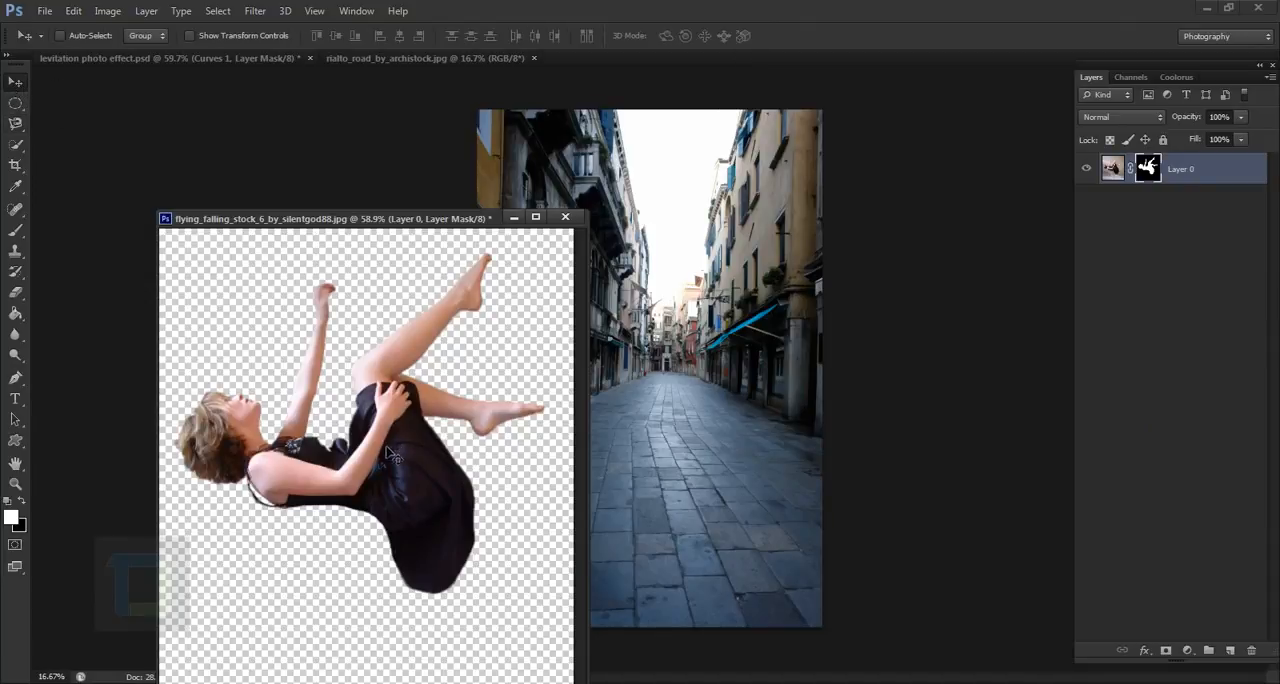
{"action": "left_click_drag", "start_coordinate": [390, 455], "coordinate": [773, 277]}
{"action": "left_click_drag", "start_coordinate": [710, 317], "coordinate": [706, 278]}
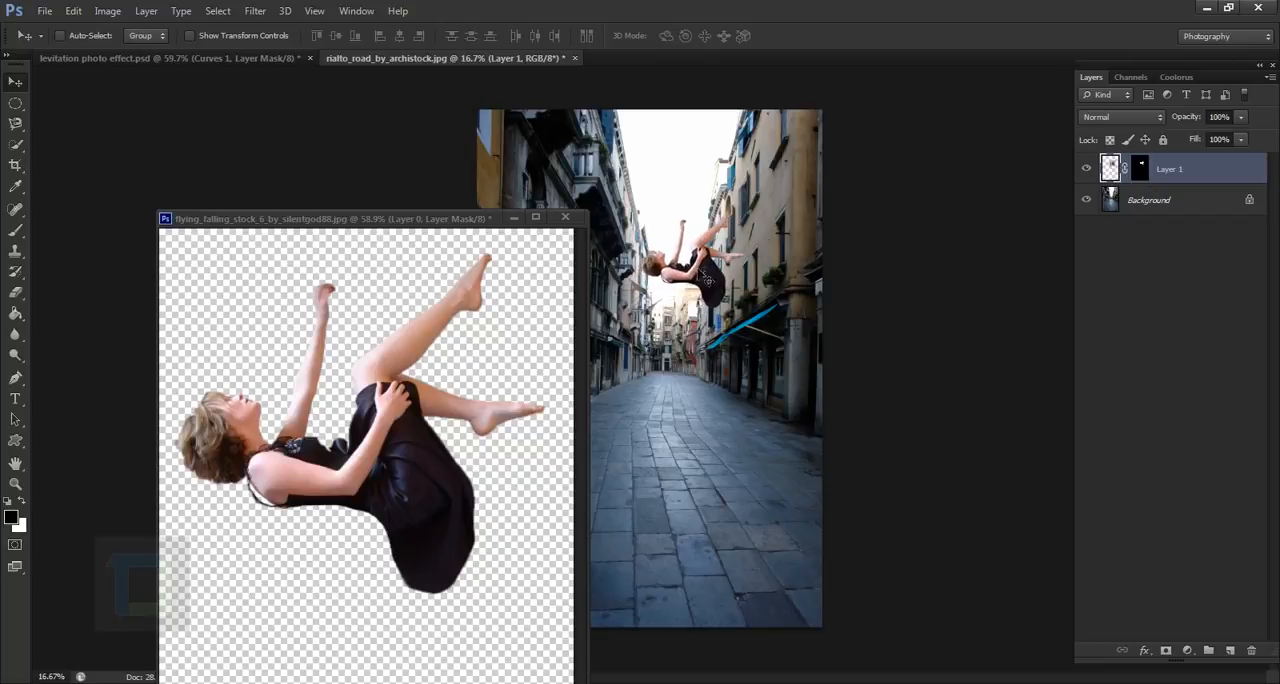
{"action": "left_click", "coordinate": [564, 217]}
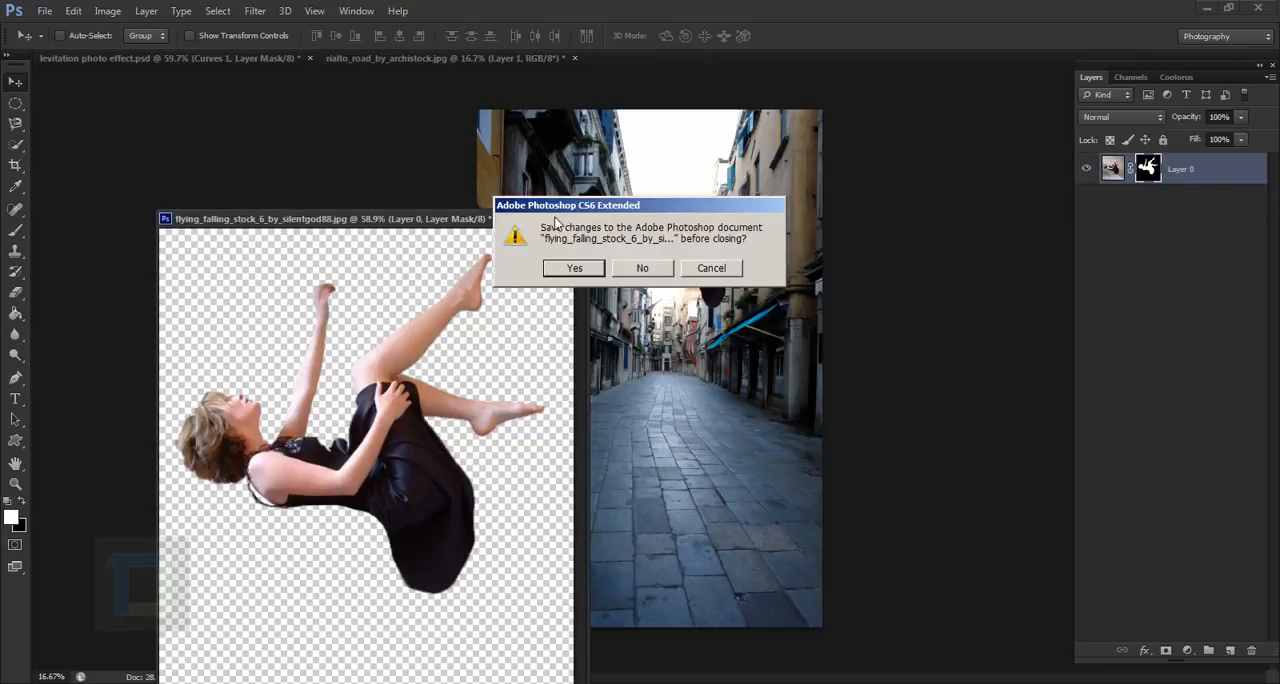
{"action": "left_click", "coordinate": [642, 270]}
- Move the woman down to the middle of the street and free-transform her to about 241% width and 231% height
{"action": "left_click_drag", "start_coordinate": [693, 290], "coordinate": [676, 400]}
{"action": "key", "text": "ctrl+t"}
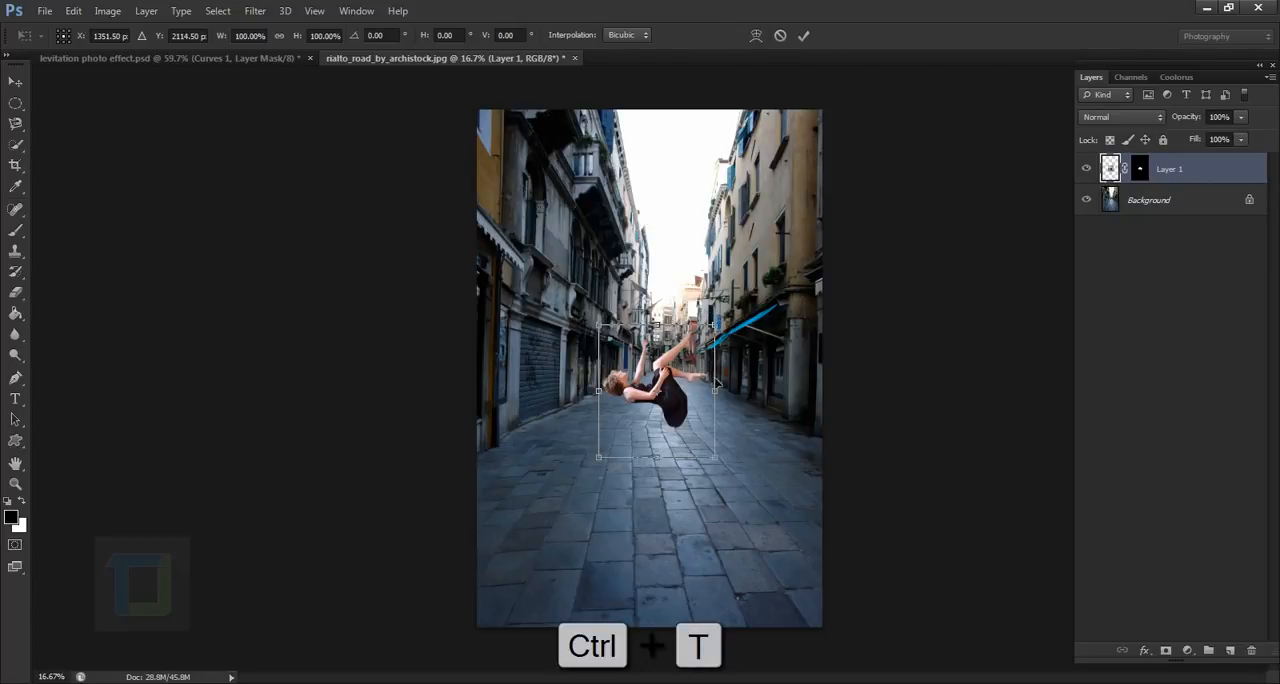
{"action": "key", "text": "shift+alt"}
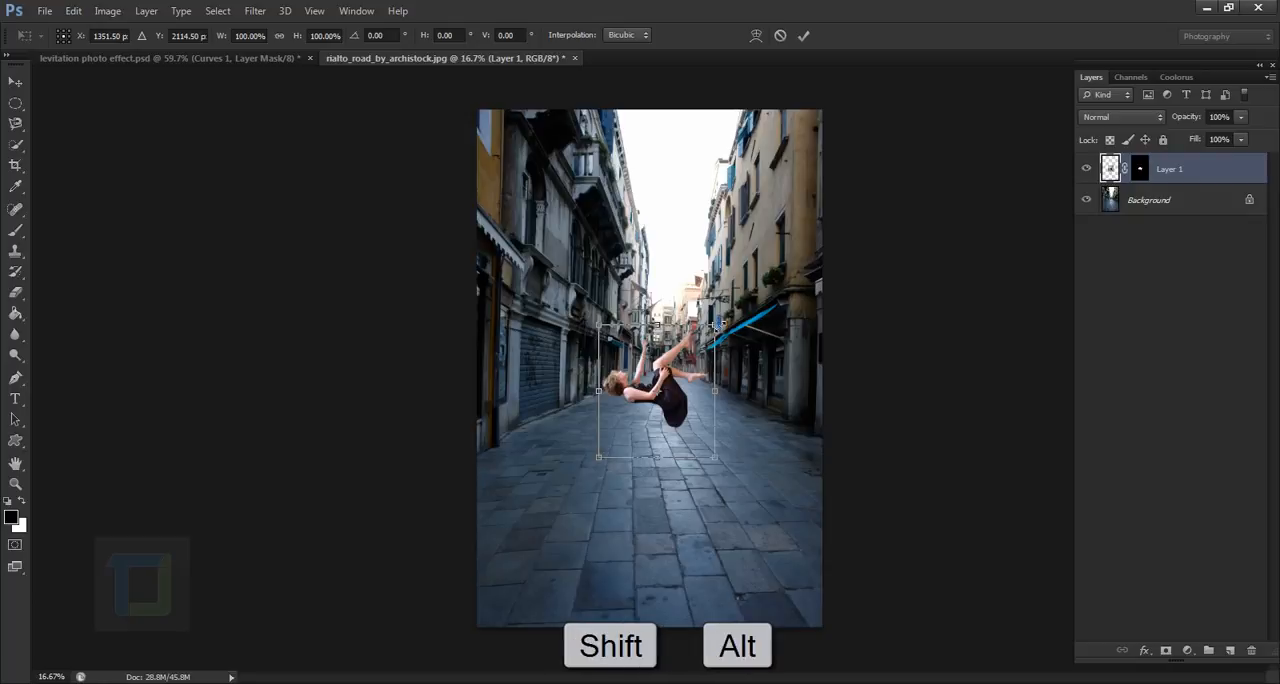
{"action": "left_click_drag", "start_coordinate": [717, 327], "coordinate": [832, 258]}
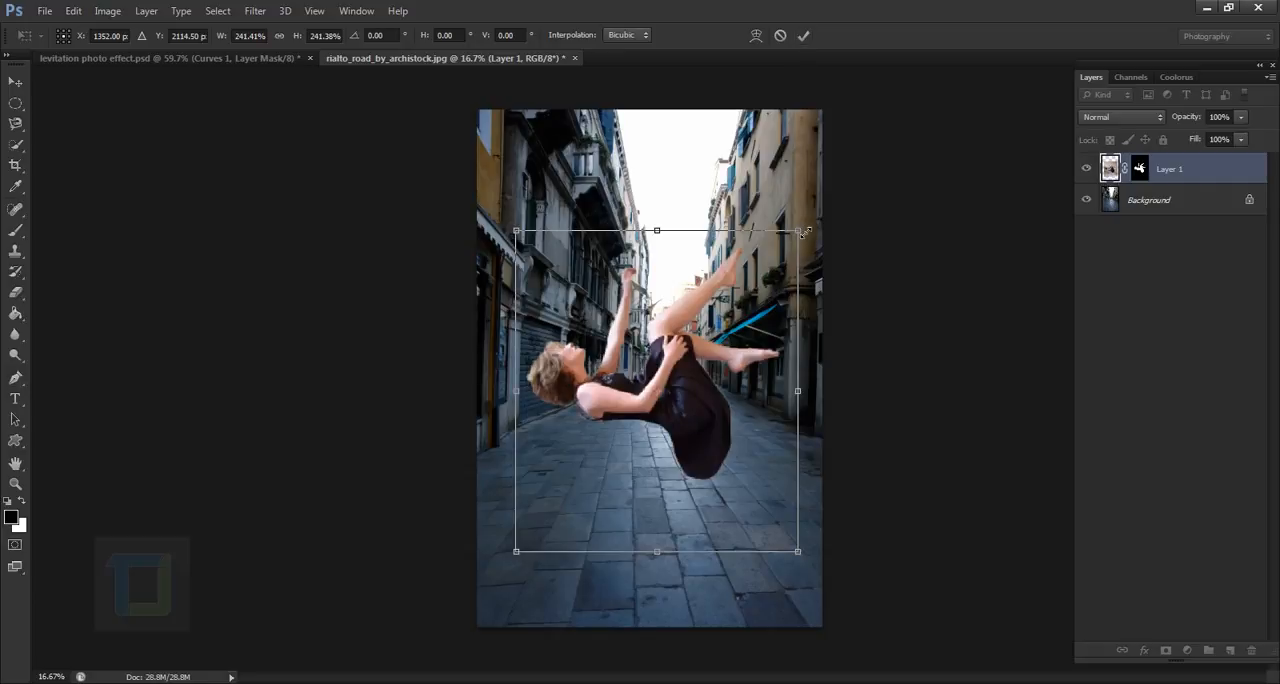
{"action": "left_click_drag", "start_coordinate": [805, 233], "coordinate": [801, 292]}
{"action": "key", "text": "ctrl+z"}
{"action": "mouse_move", "coordinate": [659, 561]}
{"action": "left_mouse_down"}
{"action": "mouse_move", "coordinate": [656, 536]}
{"action": "mouse_move", "coordinate": [656, 547]}
{"action": "left_mouse_up"}
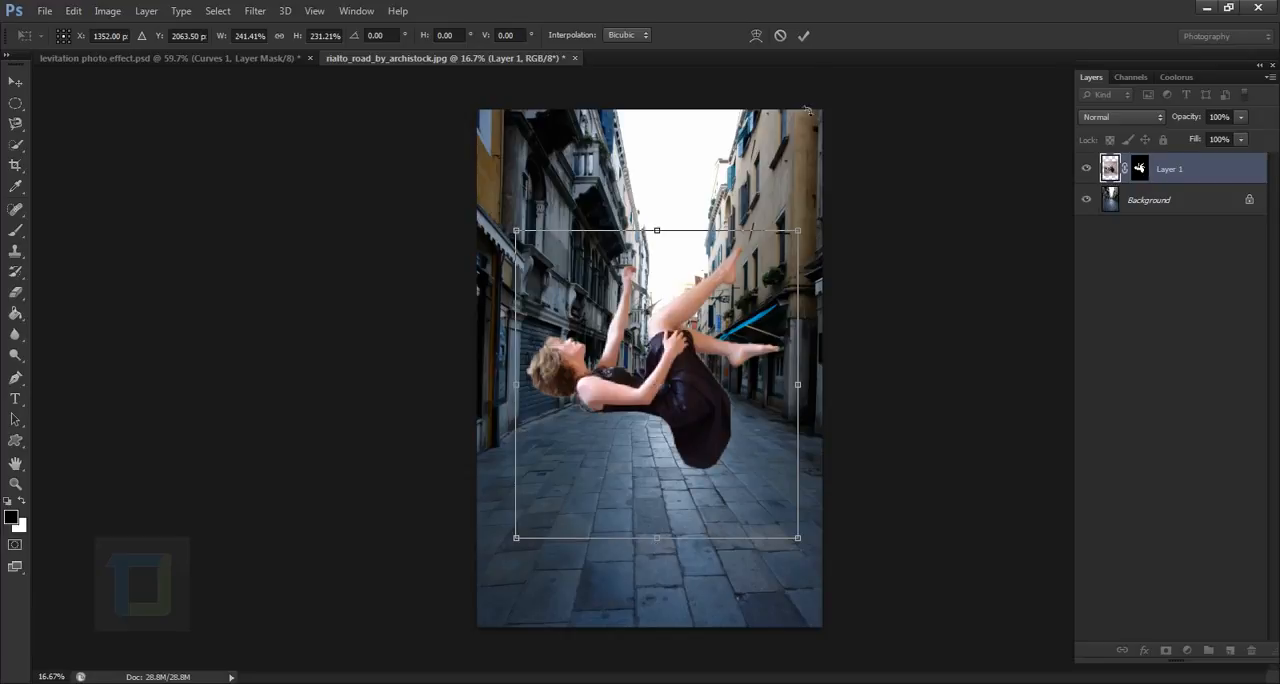
{"action": "left_click", "coordinate": [803, 36]}
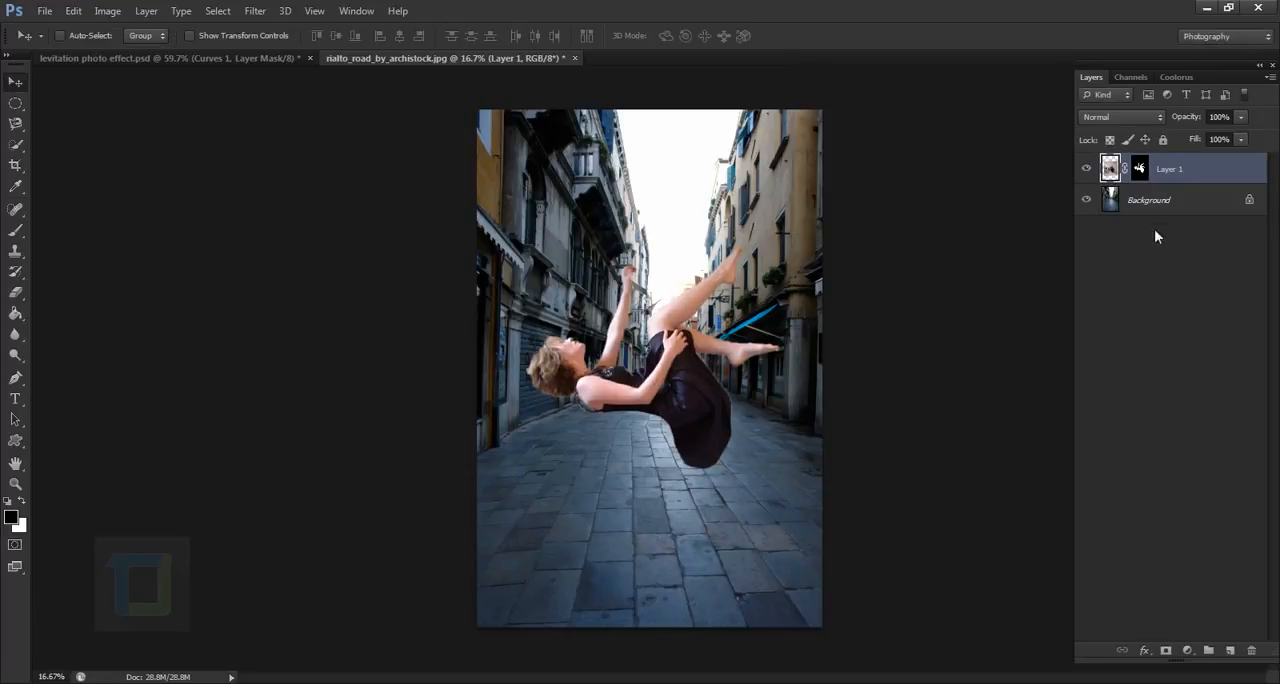
- Scale the woman down to about 91% and shift her slightly right and down in the street
{"action": "left_click", "coordinate": [1088, 168]}
{"action": "left_click", "coordinate": [1088, 168]}
{"action": "left_click", "coordinate": [1094, 168]}
{"action": "left_click", "coordinate": [1094, 168]}
{"action": "key", "text": "ctrl+t"}
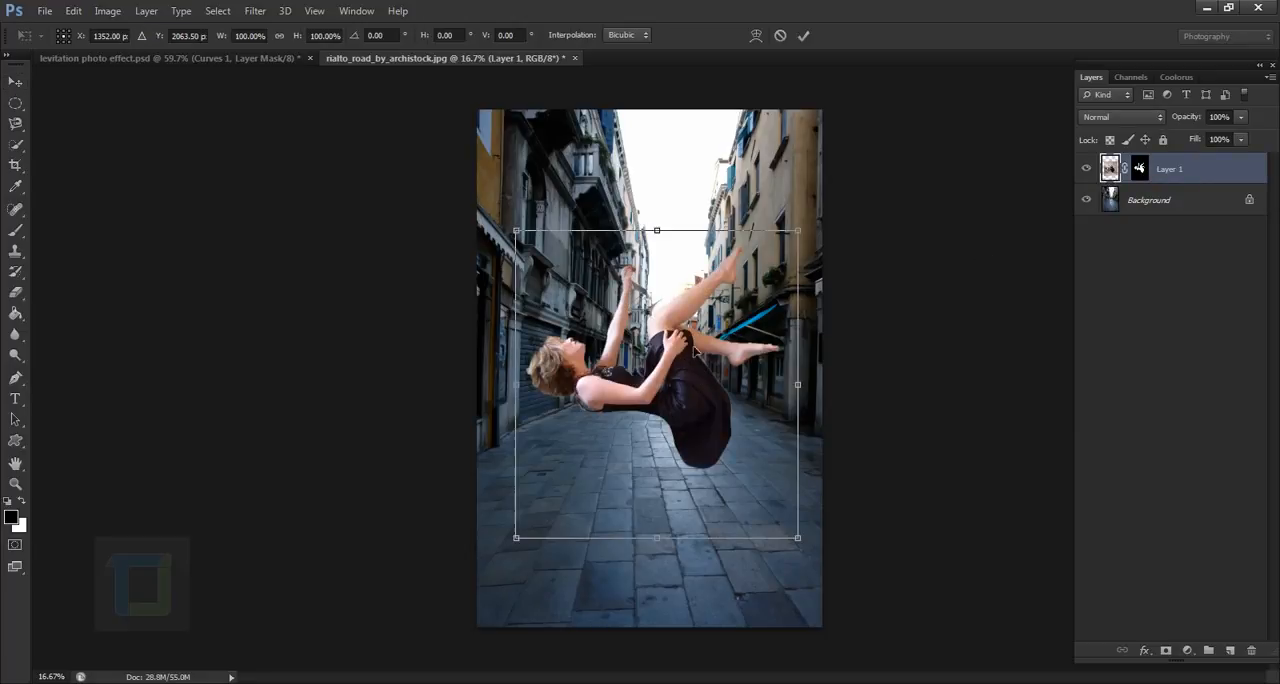
{"action": "left_click_drag", "start_coordinate": [811, 240], "coordinate": [776, 256]}
{"action": "left_click_drag", "start_coordinate": [752, 370], "coordinate": [761, 379]}
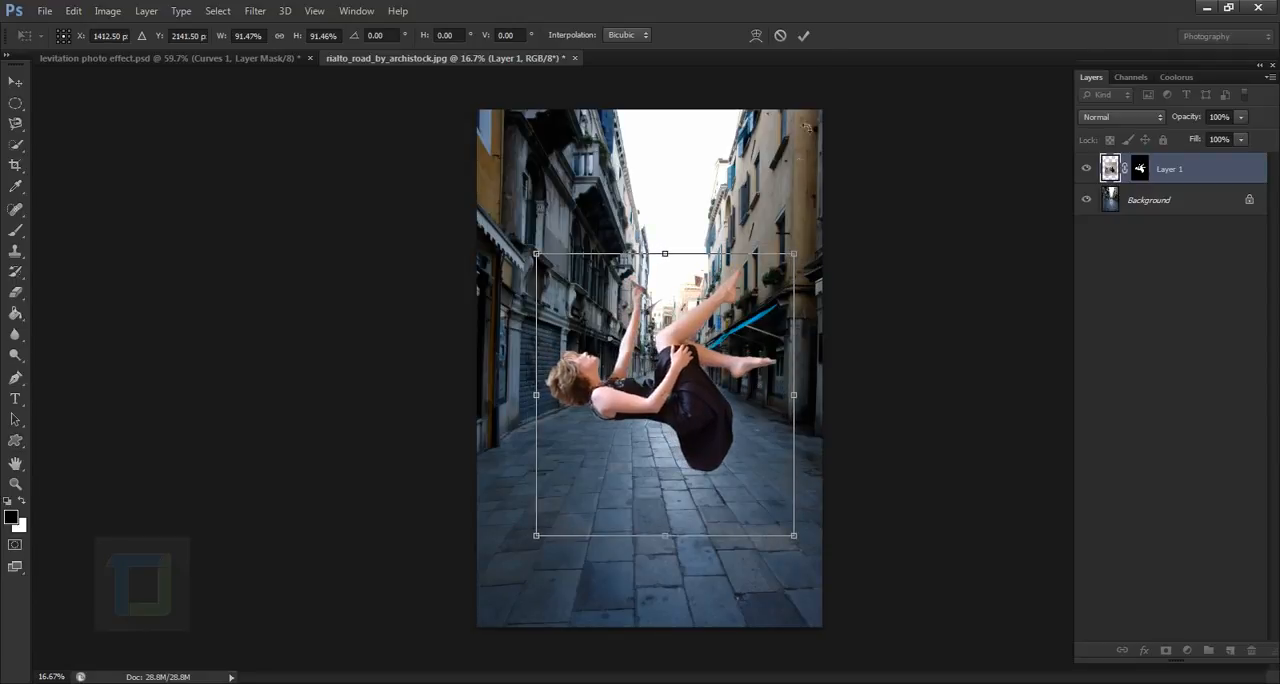
{"action": "left_click", "coordinate": [804, 36]}
{"action": "mouse_move", "coordinate": [704, 414]}
{"action": "left_mouse_down"}
{"action": "mouse_move", "coordinate": [702, 426]}
{"action": "mouse_move", "coordinate": [726, 400]}
{"action": "mouse_move", "coordinate": [714, 416]}
{"action": "left_mouse_up"}
- Compare the composition with levitation photo effect.psd and scale the woman in the street photo to about 97%
{"action": "left_click", "coordinate": [250, 58]}
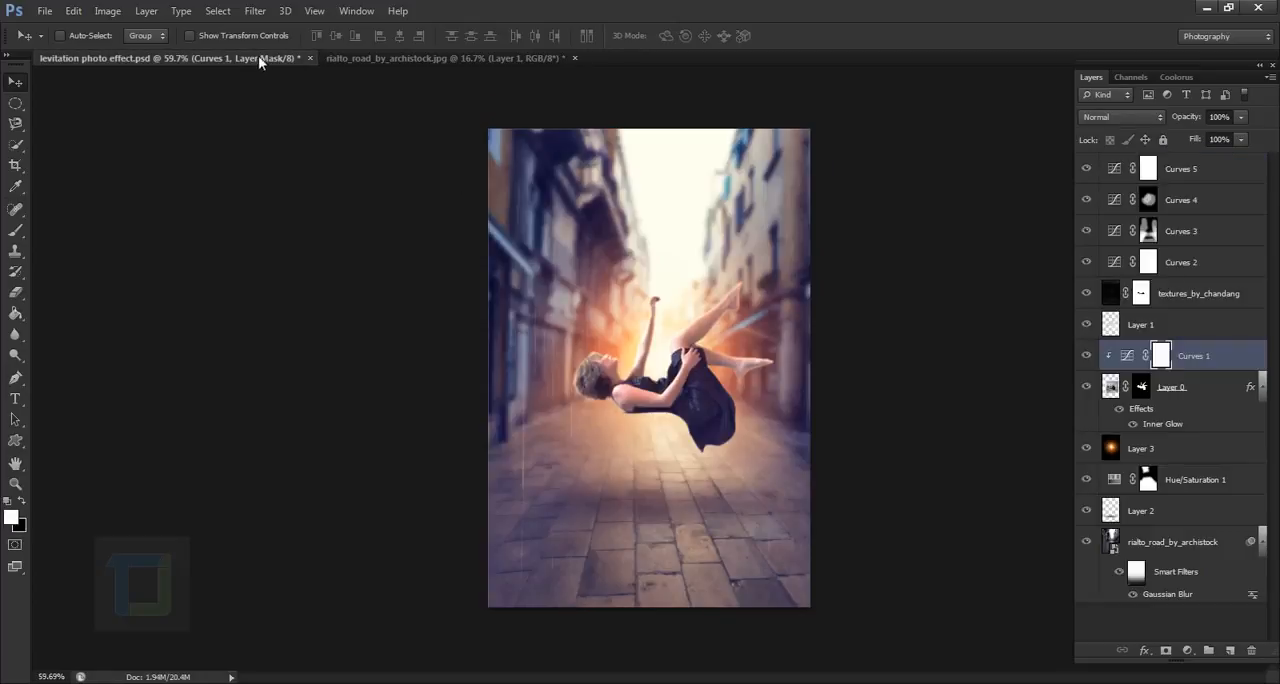
{"action": "left_click", "coordinate": [410, 60]}
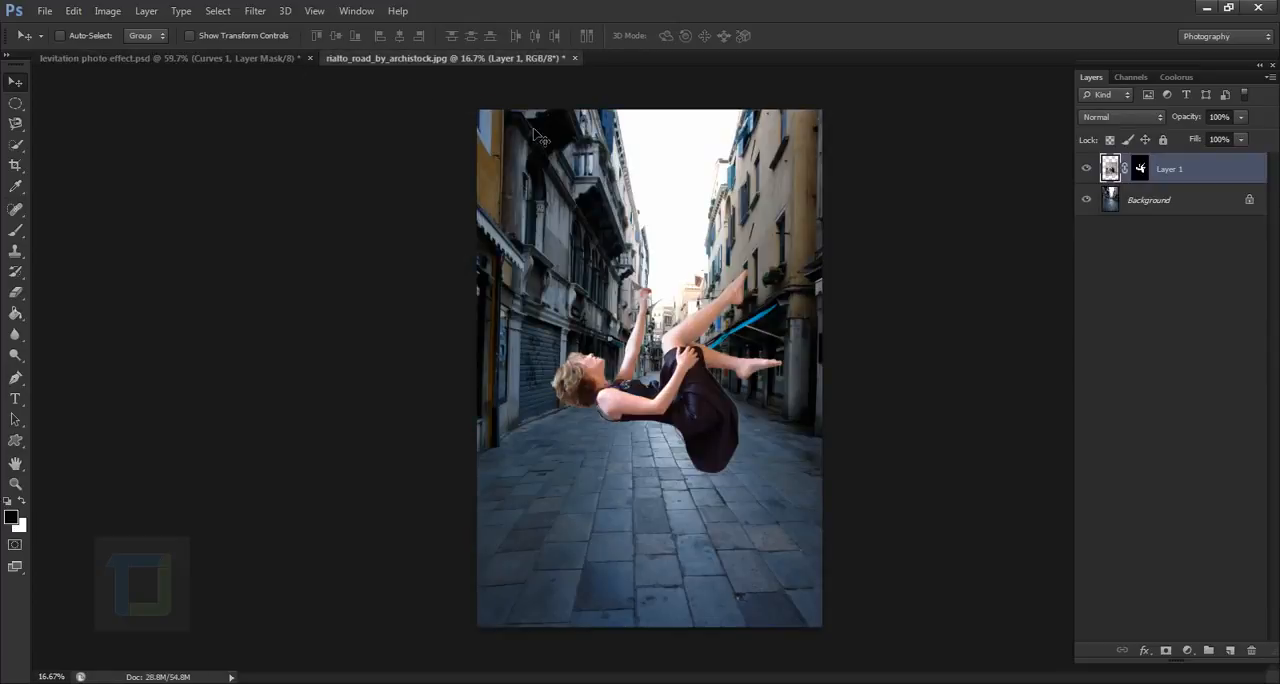
{"action": "key", "text": "ctrl+t"}
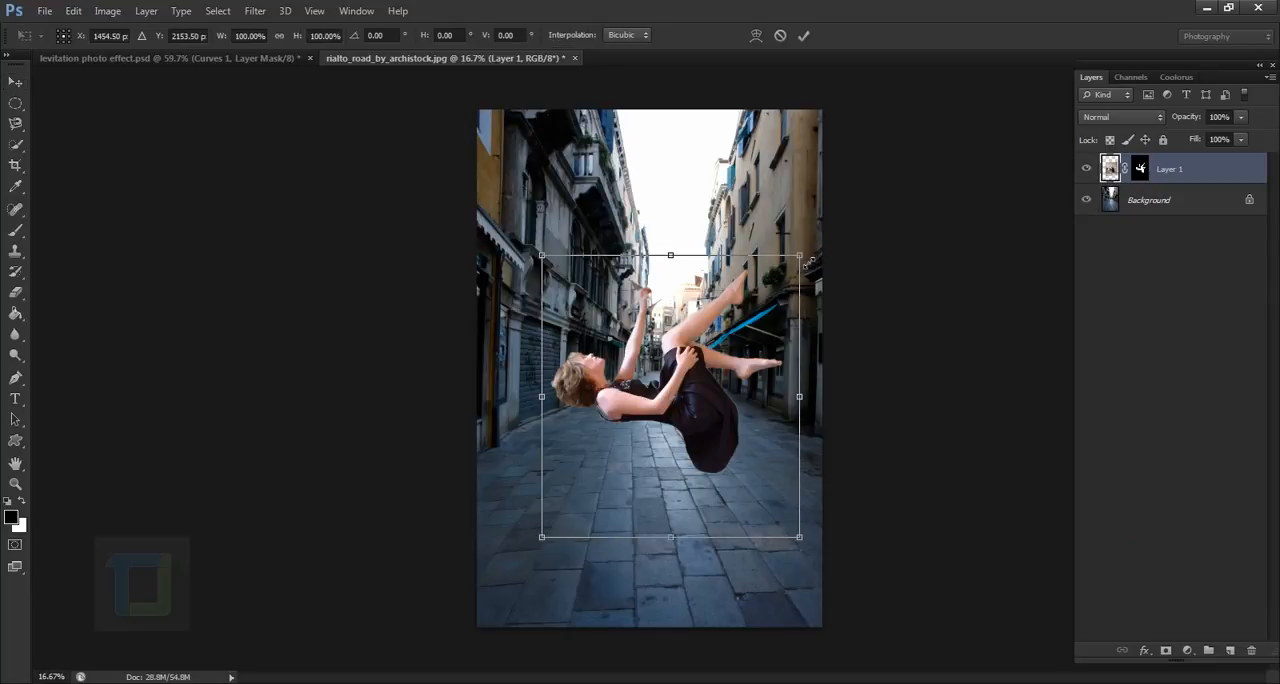
{"action": "left_click_drag", "start_coordinate": [808, 261], "coordinate": [797, 250]}
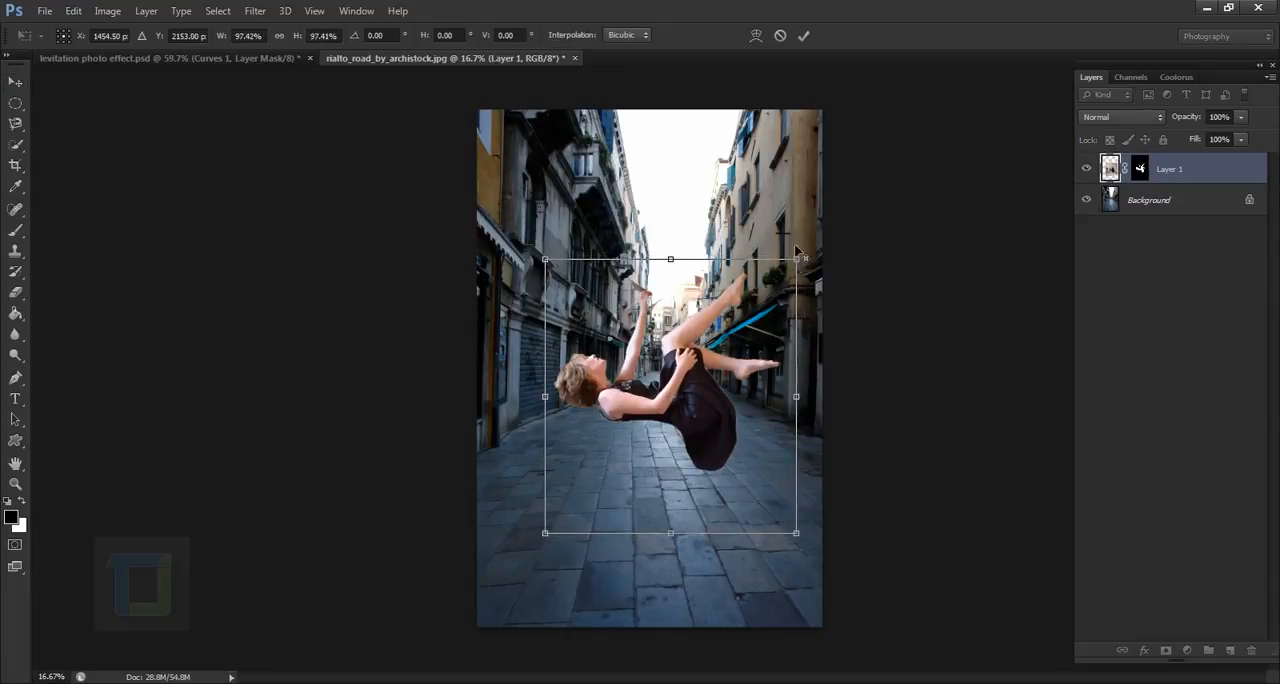
{"action": "left_click", "coordinate": [803, 35]}
- Inspect the woman's cut-out edges around the hair, arms, dress and legs against the street
{"action": "scroll", "coordinate": [668, 378], "scroll_direction": "up", "scroll_amount": 4}
{"action": "scroll", "coordinate": [508, 460], "scroll_direction": "up", "scroll_amount": 2}
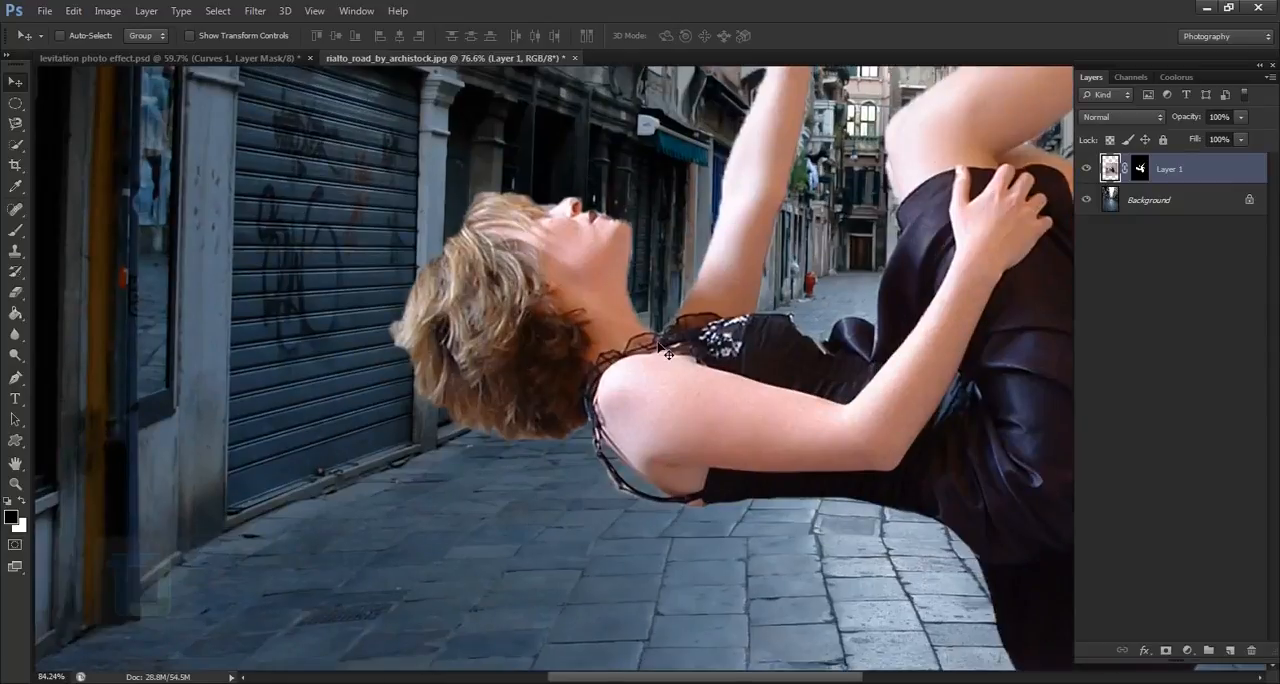
{"action": "left_click_drag", "start_coordinate": [700, 260], "coordinate": [390, 536]}
{"action": "left_click_drag", "start_coordinate": [856, 376], "coordinate": [712, 104]}
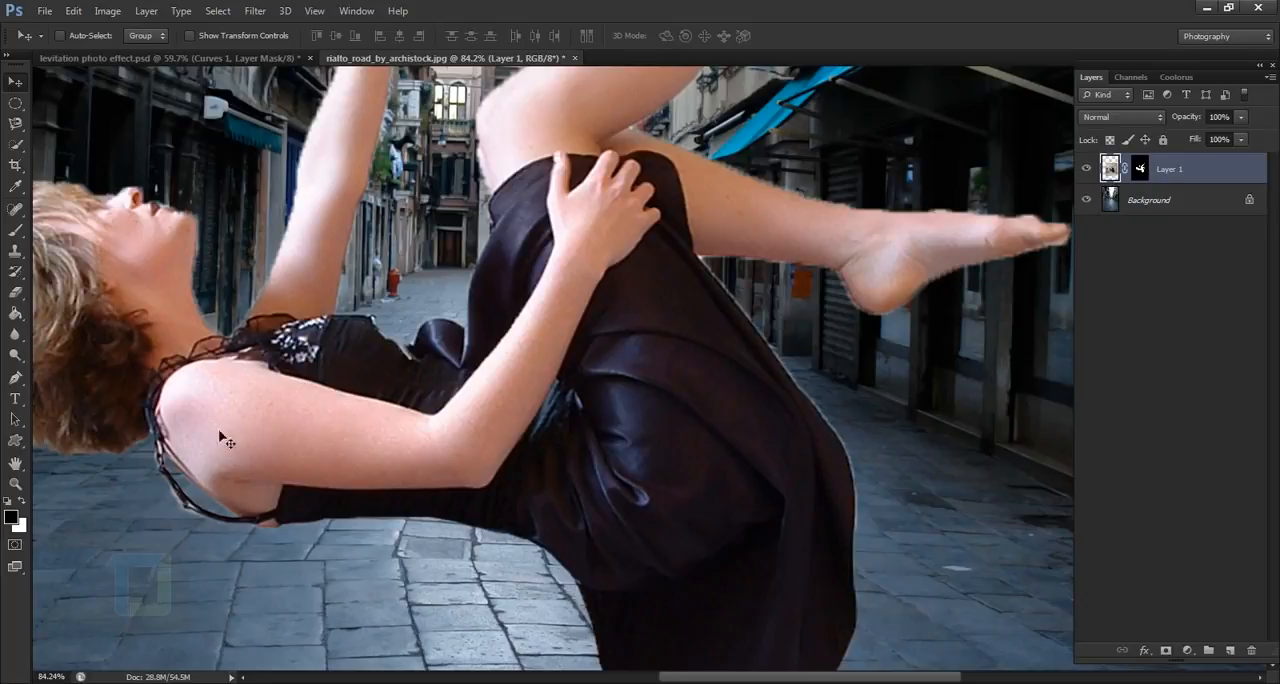
{"action": "left_click_drag", "start_coordinate": [185, 396], "coordinate": [474, 376]}
{"action": "scroll", "coordinate": [173, 396], "scroll_direction": "up", "scroll_amount": 3}
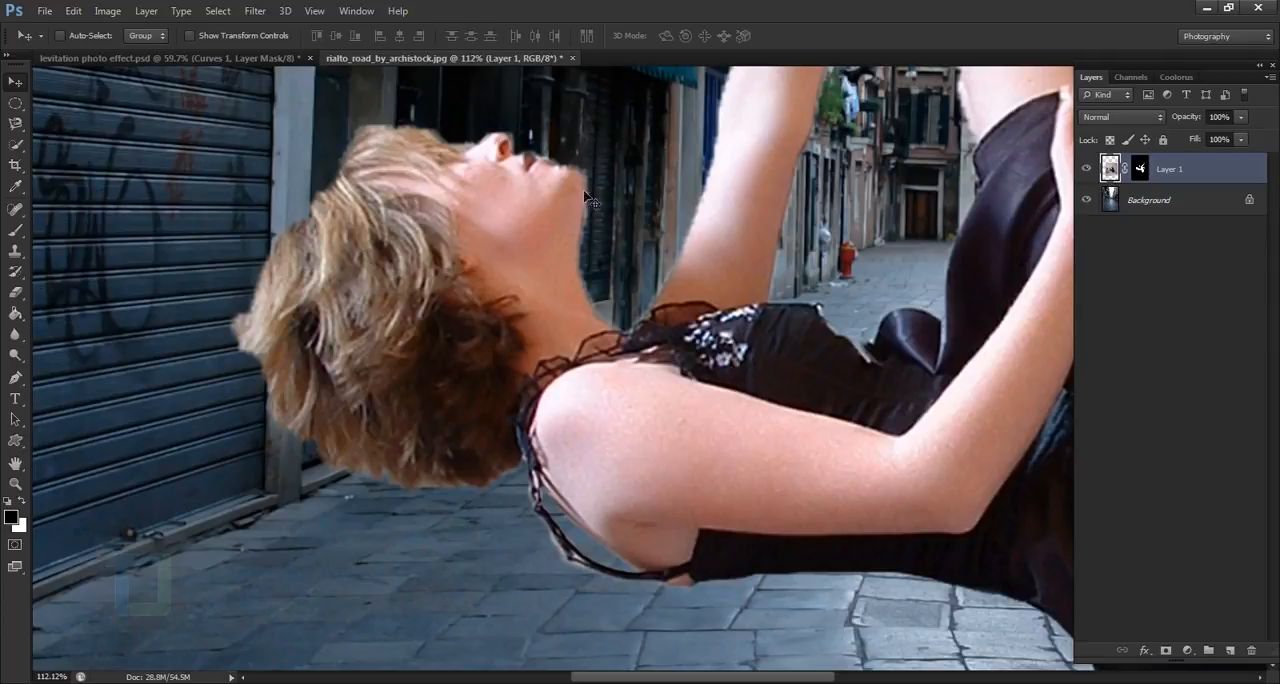
{"action": "left_click", "coordinate": [14, 150]}
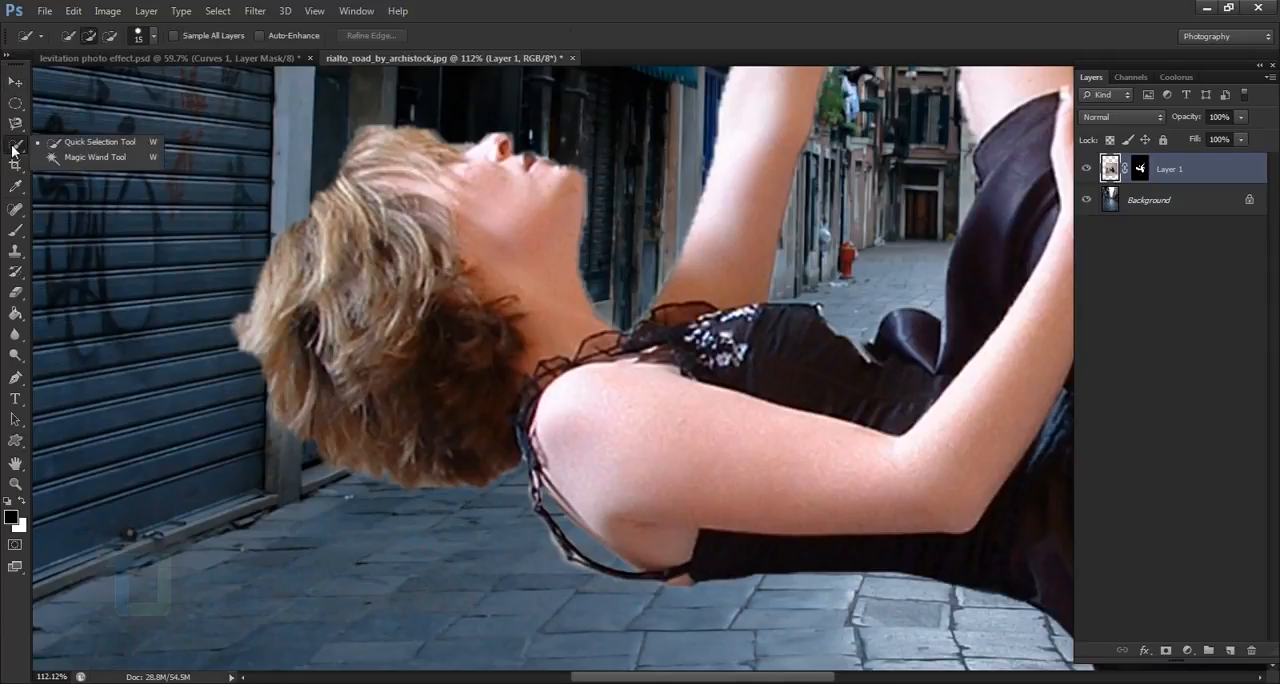
{"action": "left_click", "coordinate": [391, 452]}
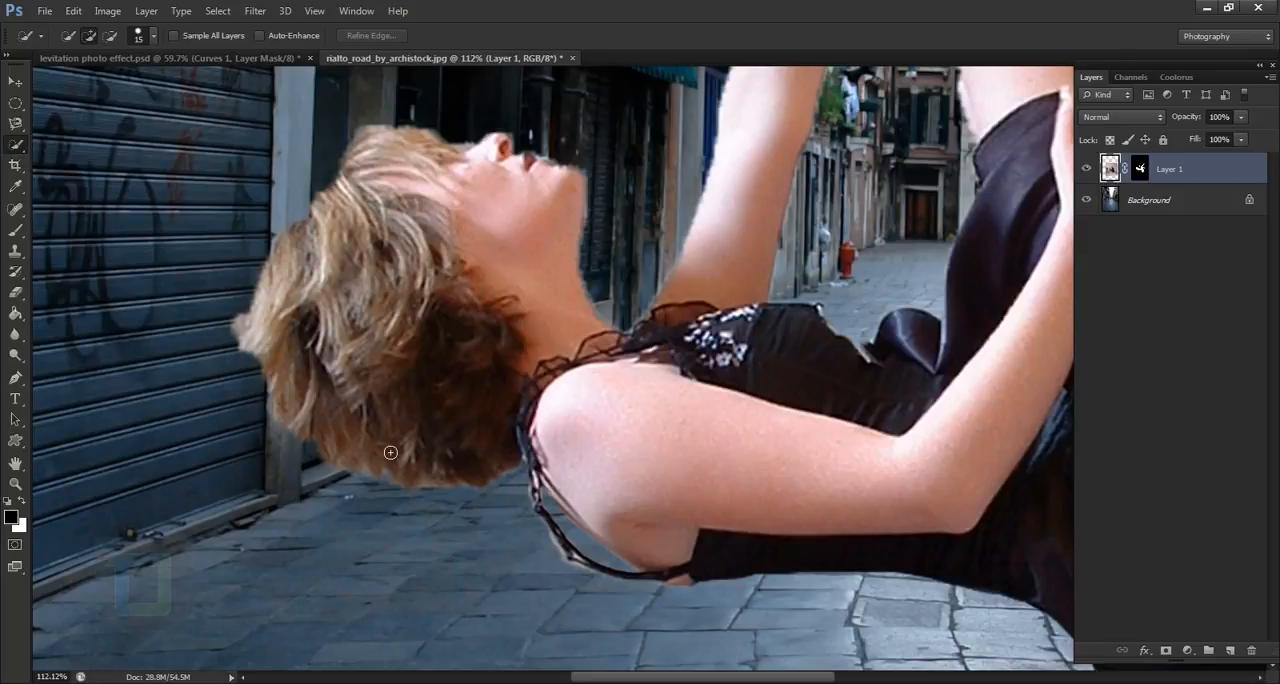
{"action": "key", "text": "ctrl+d"}
- Target the woman's layer mask and choose the 59 px spatter tip for the Brush tool
{"action": "left_click", "coordinate": [1143, 172]}
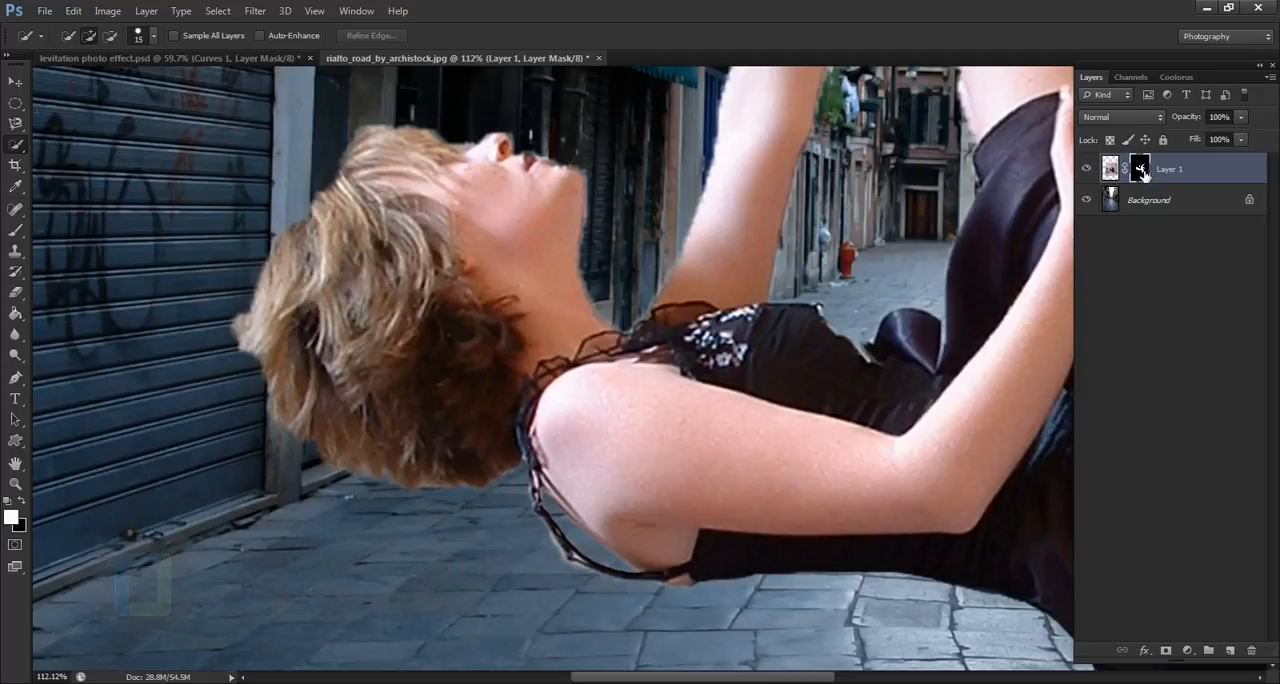
{"action": "left_click", "coordinate": [16, 233]}
{"action": "left_click", "coordinate": [81, 39]}
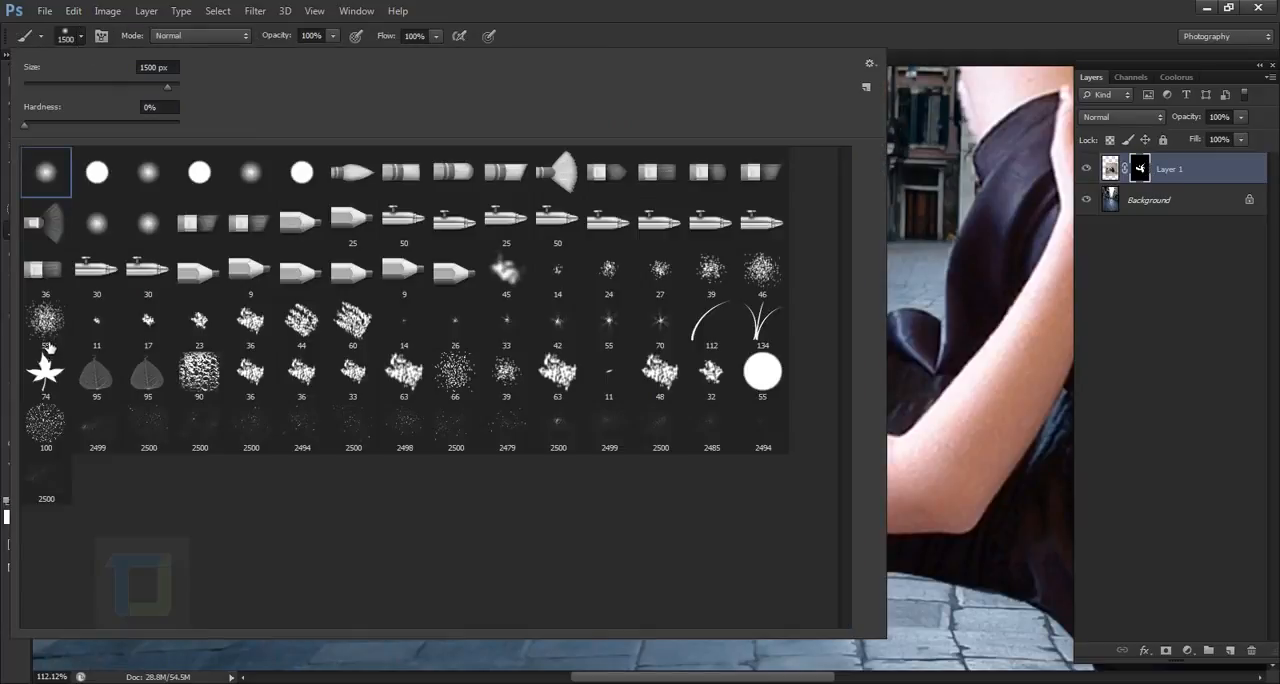
{"action": "left_click", "coordinate": [474, 375]}
{"action": "left_click", "coordinate": [558, 376]}
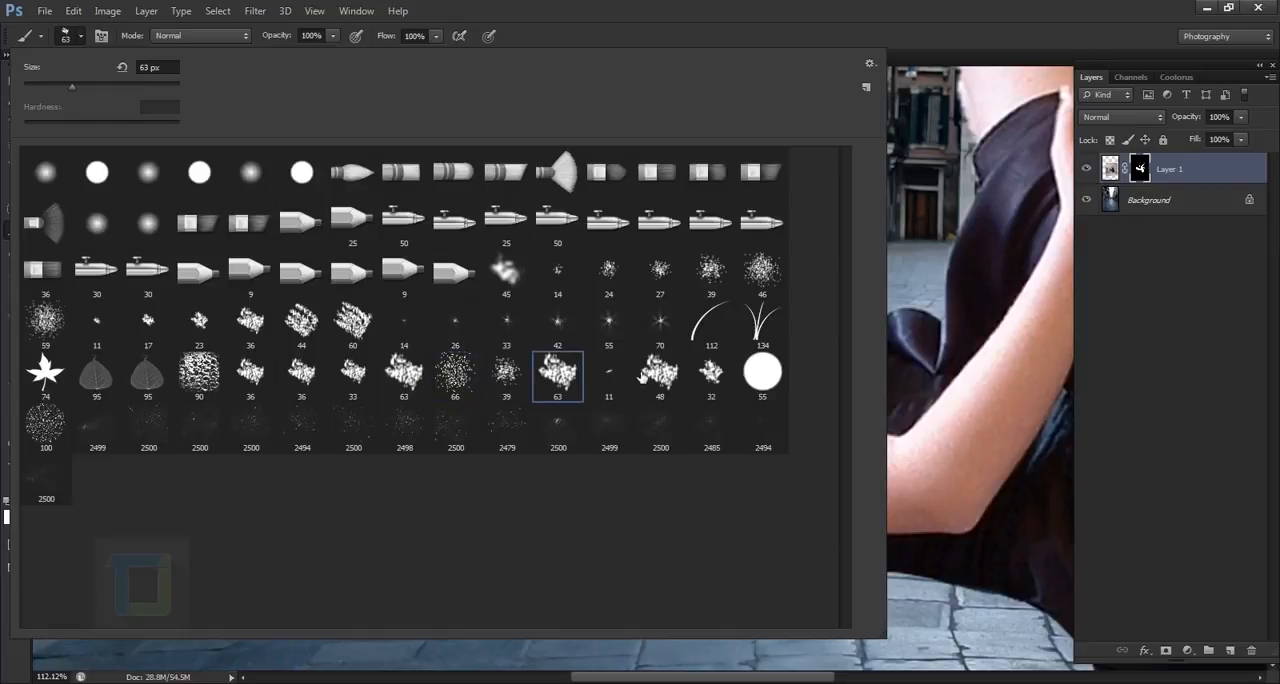
{"action": "left_click", "coordinate": [660, 378]}
{"action": "left_click", "coordinate": [702, 382]}
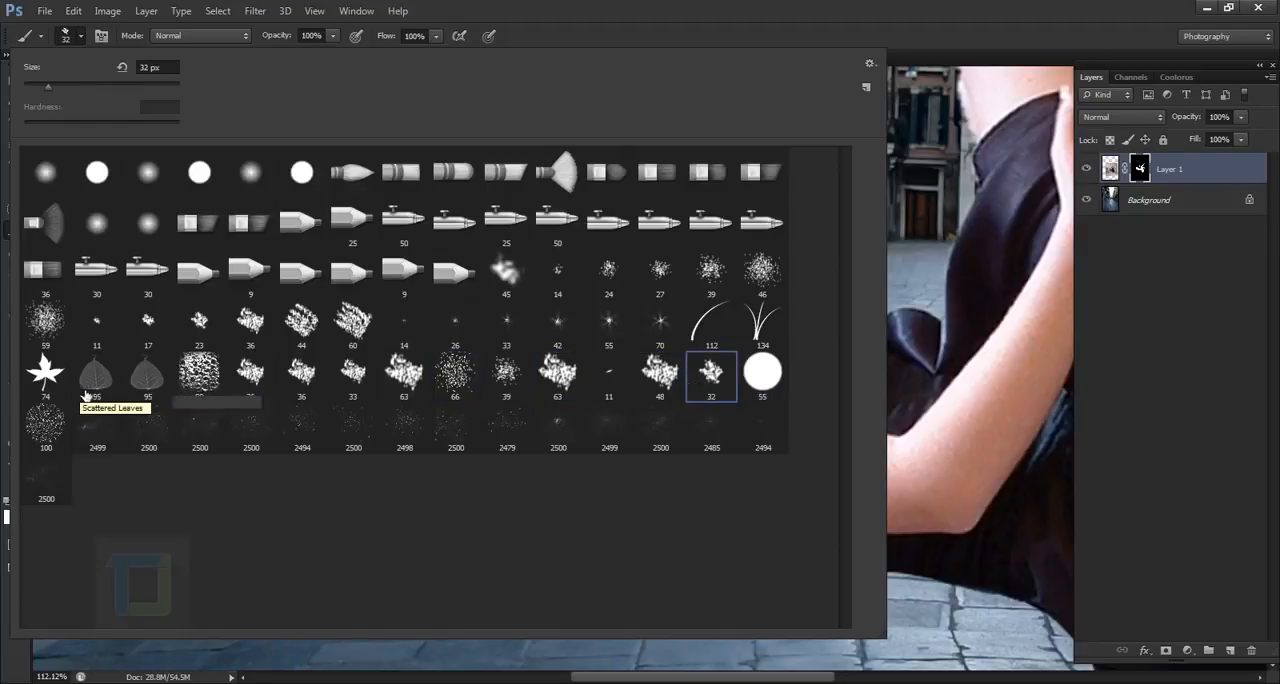
{"action": "left_click", "coordinate": [50, 328]}
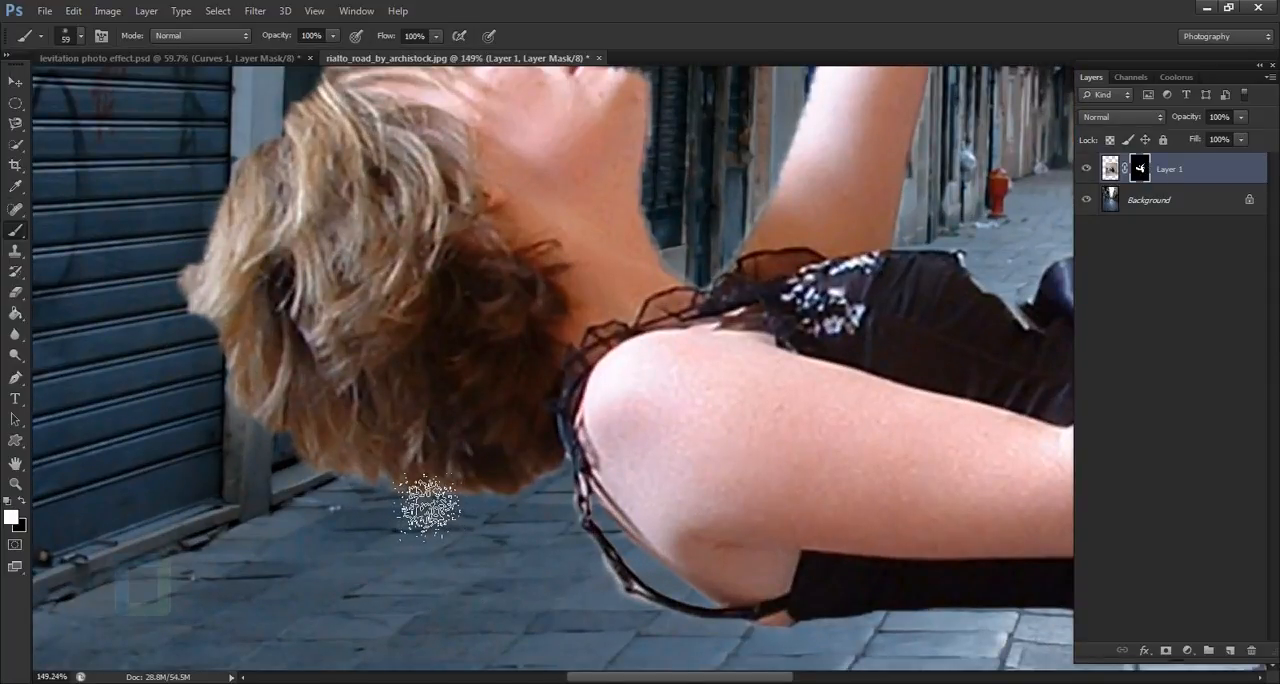
- Paint white on the layer mask along the lower and back edges of the hair to bring back loose strands
{"action": "left_click_drag", "start_coordinate": [431, 524], "coordinate": [451, 515]}
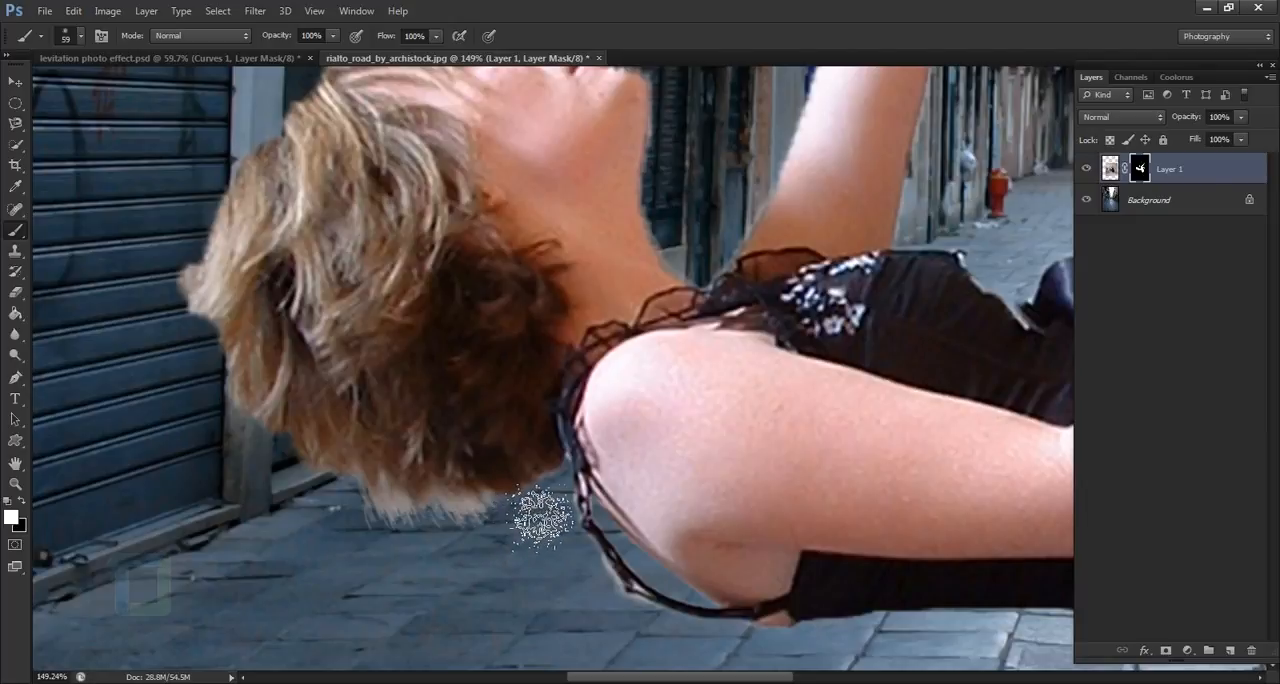
{"action": "left_click_drag", "start_coordinate": [541, 517], "coordinate": [554, 508]}
{"action": "mouse_move", "coordinate": [424, 525]}
{"action": "left_mouse_down"}
{"action": "mouse_move", "coordinate": [395, 533]}
{"action": "mouse_move", "coordinate": [370, 495]}
{"action": "mouse_move", "coordinate": [365, 507]}
{"action": "mouse_move", "coordinate": [318, 477]}
{"action": "mouse_move", "coordinate": [300, 445]}
{"action": "mouse_move", "coordinate": [262, 460]}
{"action": "mouse_move", "coordinate": [275, 415]}
{"action": "mouse_move", "coordinate": [272, 445]}
{"action": "mouse_move", "coordinate": [228, 340]}
{"action": "mouse_move", "coordinate": [220, 285]}
{"action": "left_mouse_up"}
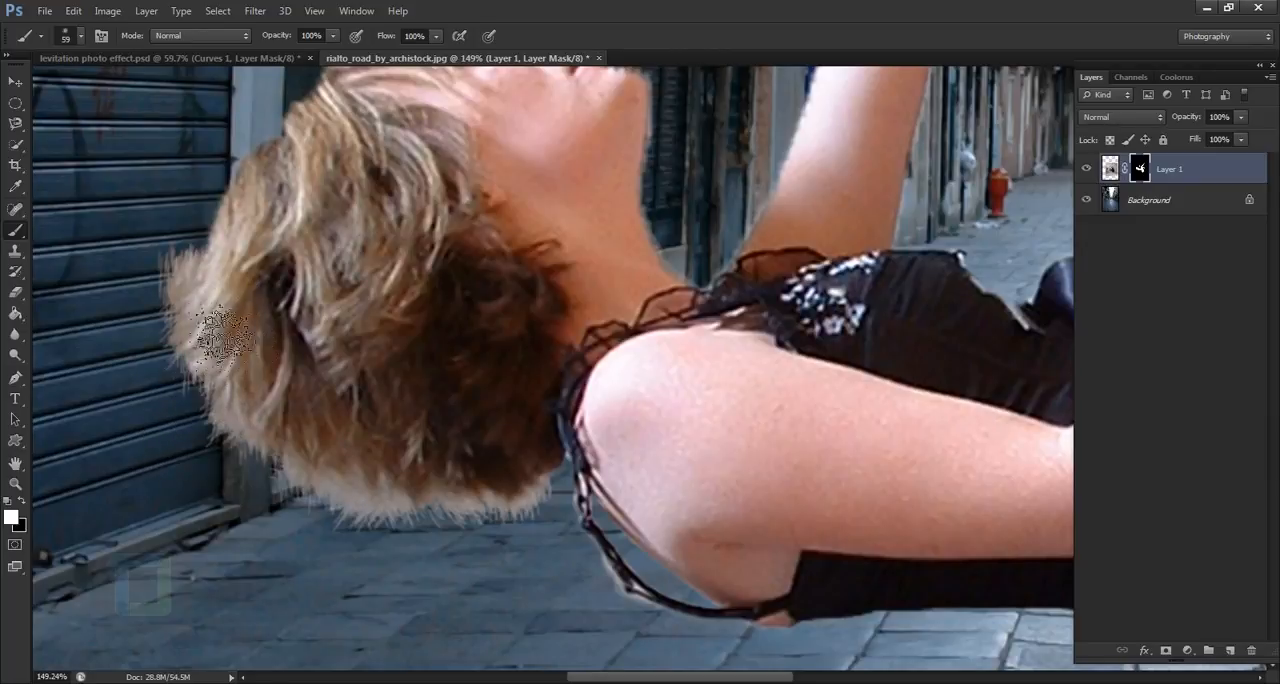
- Trim the light fringe along the lower and back edges of the hair by painting black on the layer mask
{"action": "key", "text": "x"}
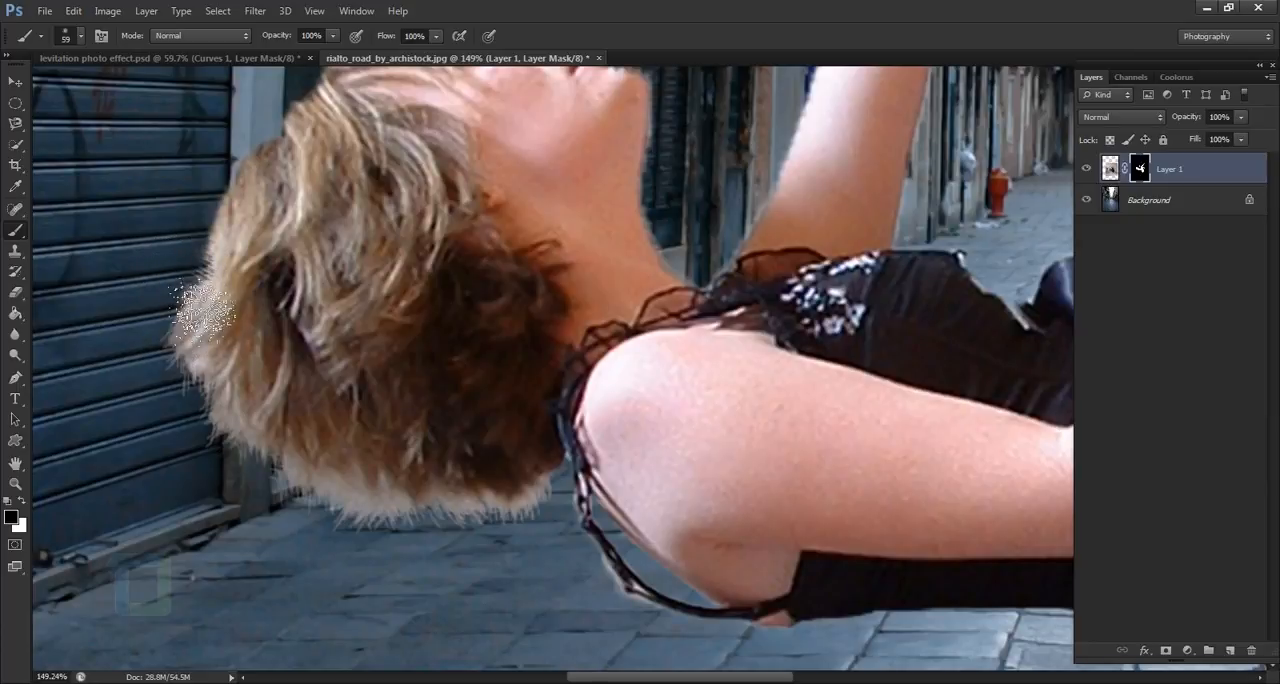
{"action": "key", "text": "x"}
{"action": "left_click_drag", "start_coordinate": [196, 245], "coordinate": [200, 285]}
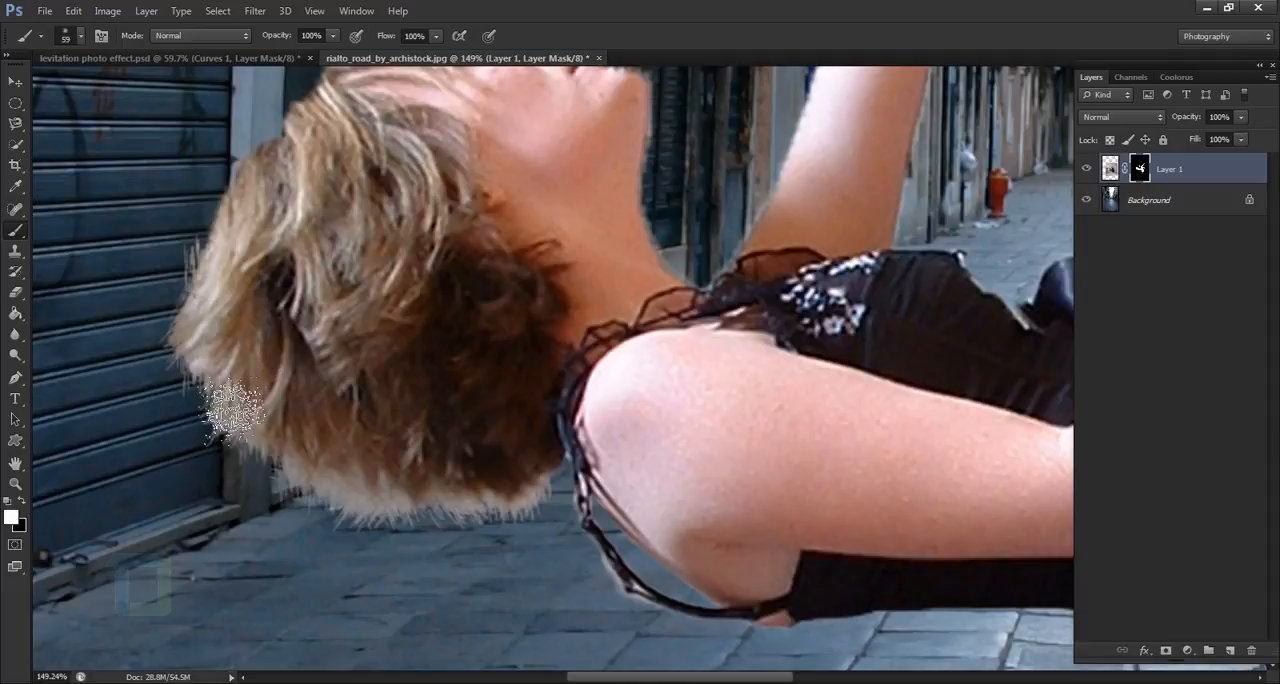
{"action": "key", "text": "x"}
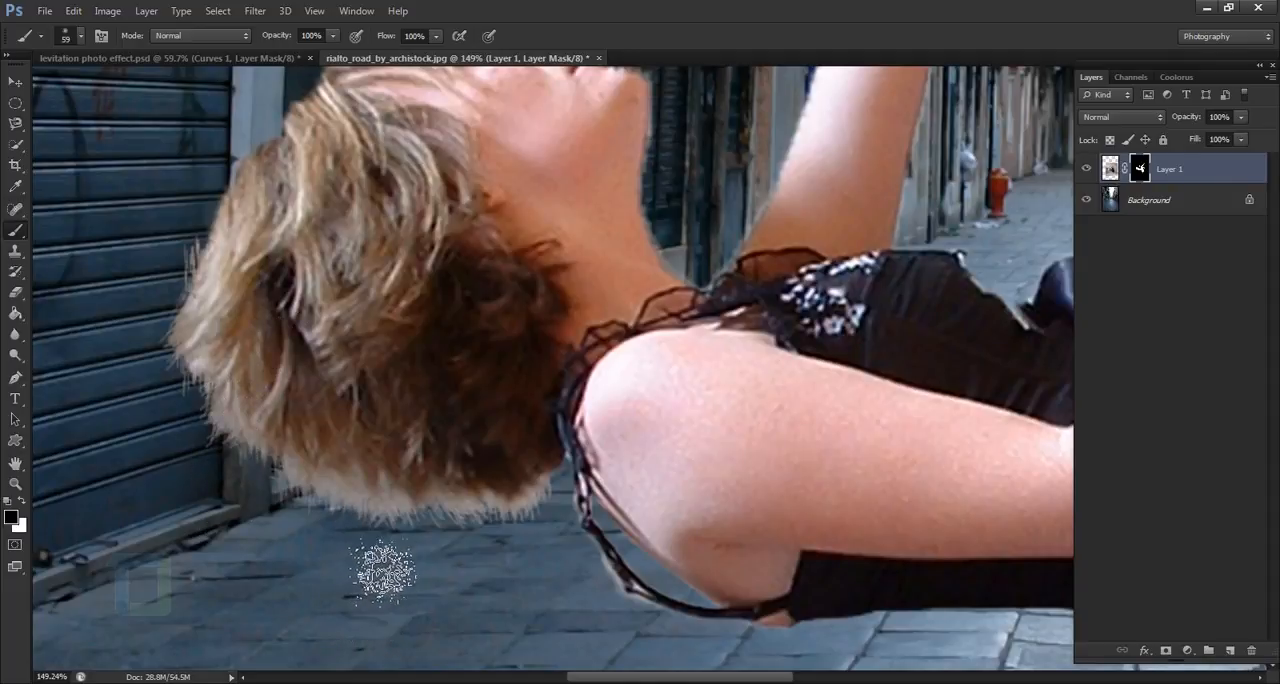
{"action": "mouse_move", "coordinate": [382, 572]}
{"action": "left_mouse_down"}
{"action": "mouse_move", "coordinate": [503, 593]}
{"action": "mouse_move", "coordinate": [515, 573]}
{"action": "mouse_move", "coordinate": [592, 570]}
{"action": "left_mouse_up"}
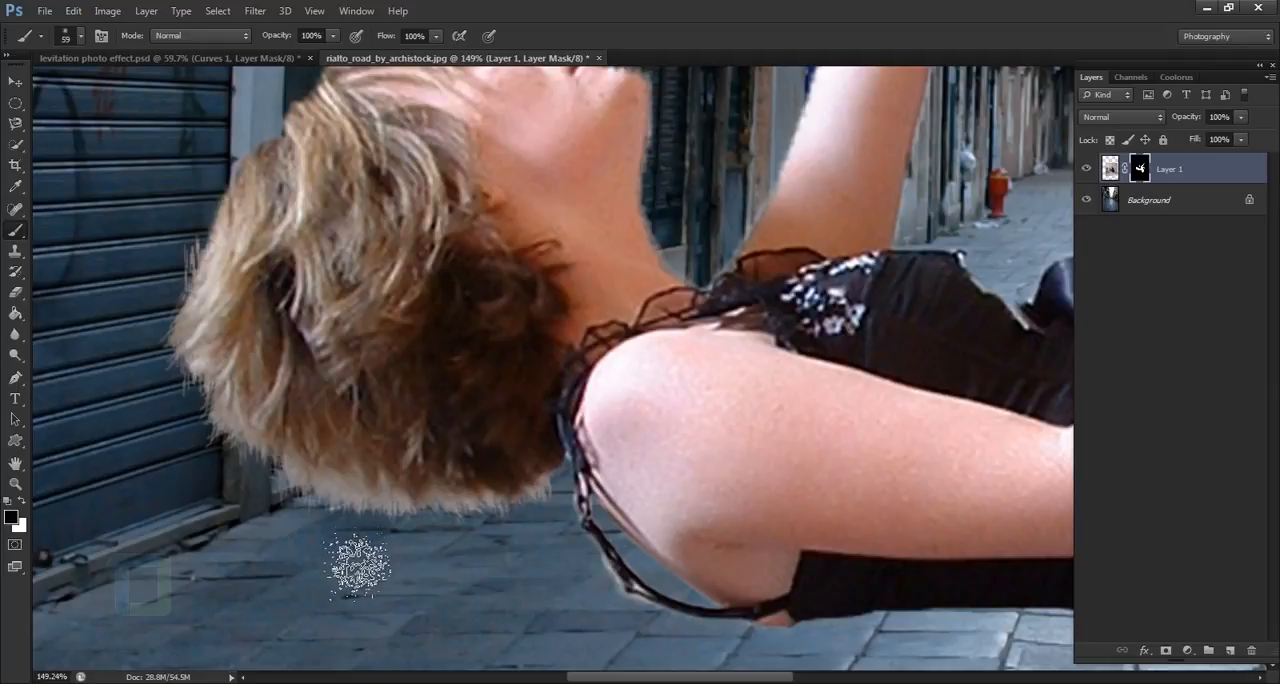
{"action": "mouse_move", "coordinate": [357, 566]}
{"action": "left_mouse_down"}
{"action": "mouse_move", "coordinate": [366, 560]}
{"action": "mouse_move", "coordinate": [331, 537]}
{"action": "mouse_move", "coordinate": [294, 534]}
{"action": "mouse_move", "coordinate": [273, 551]}
{"action": "left_mouse_up"}
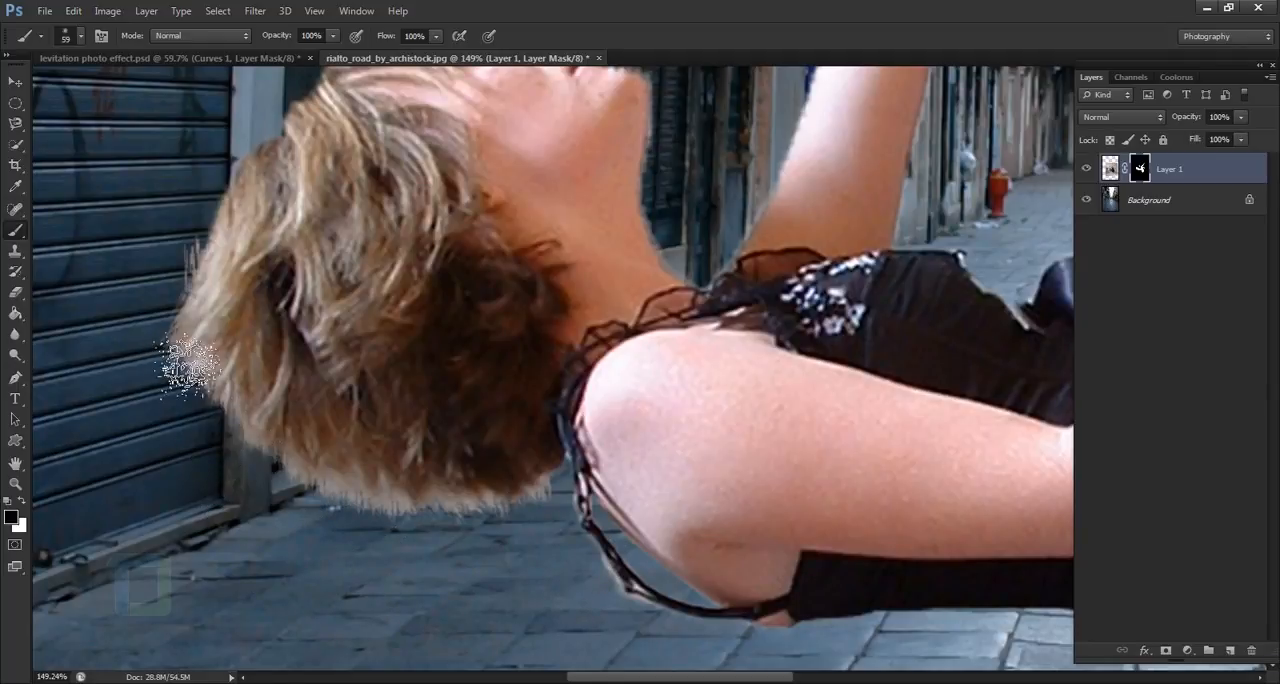
- Check the refined hair edges against the street, both close up and in the full composition
{"action": "scroll", "coordinate": [510, 595], "scroll_direction": "down", "scroll_amount": 3}
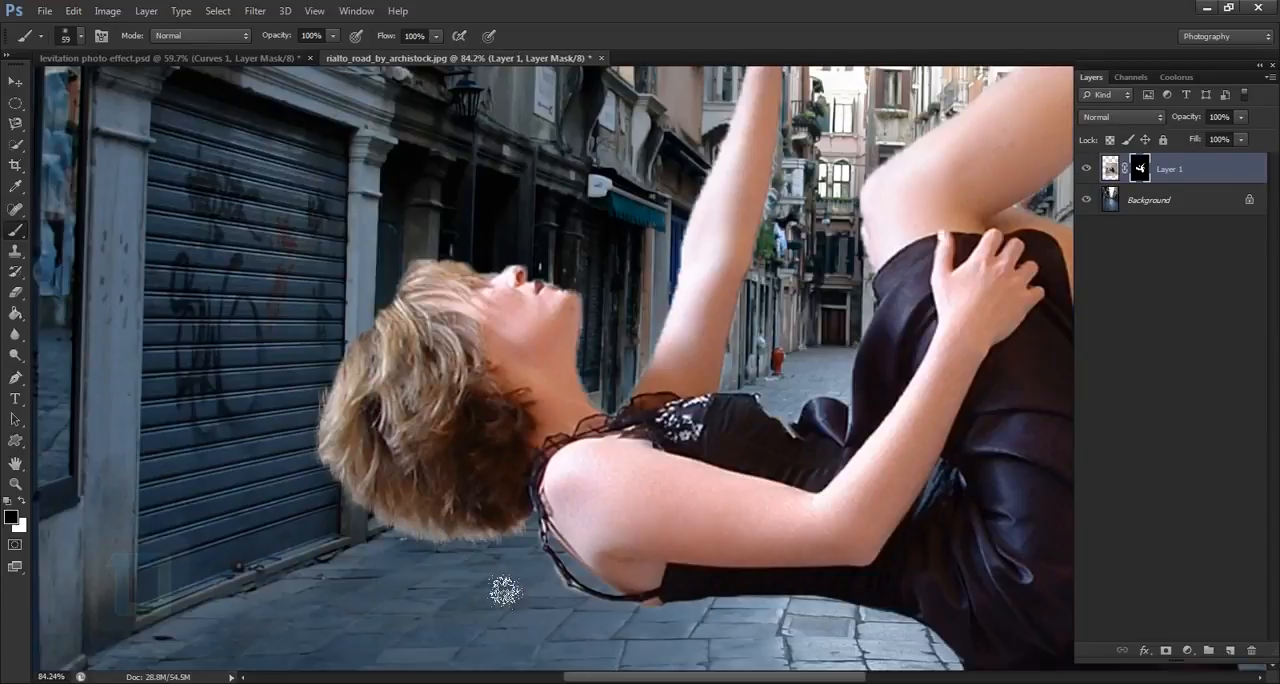
{"action": "scroll", "coordinate": [505, 592], "scroll_direction": "down", "scroll_amount": 5}
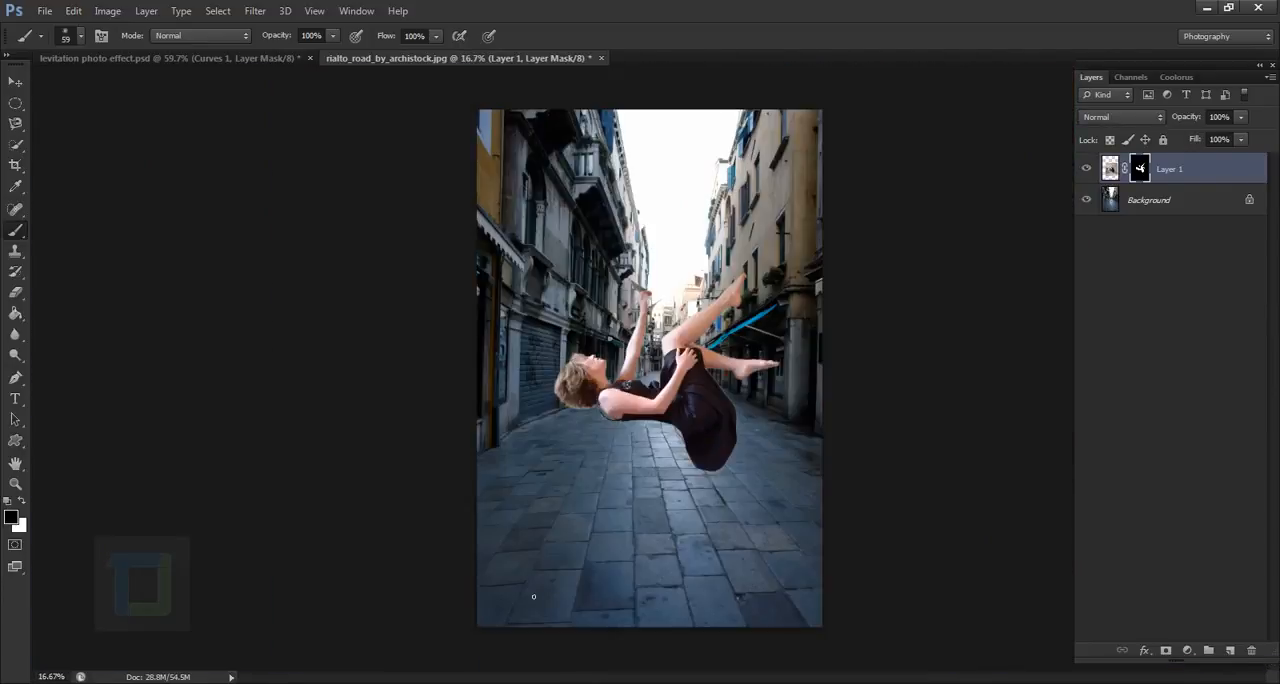
{"action": "scroll", "coordinate": [574, 444], "scroll_direction": "up", "scroll_amount": 3}
{"action": "scroll", "coordinate": [629, 429], "scroll_direction": "up", "scroll_amount": 3}
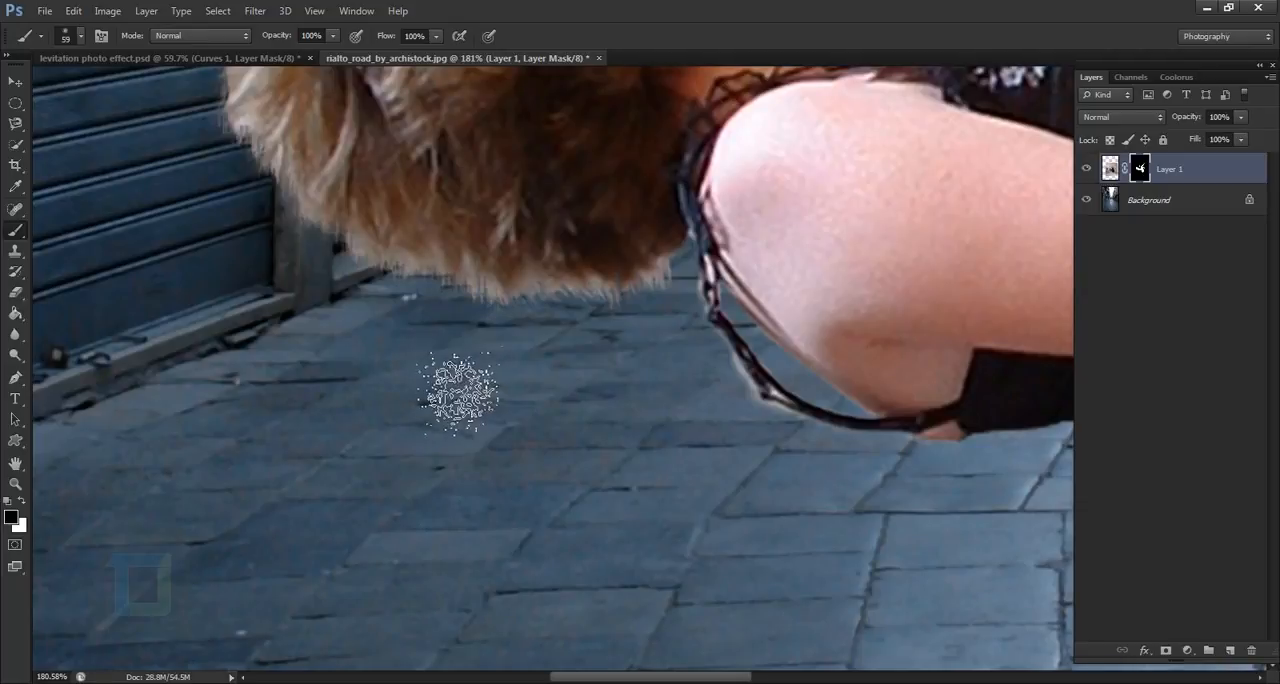
{"action": "key", "text": "ctrl+0"}
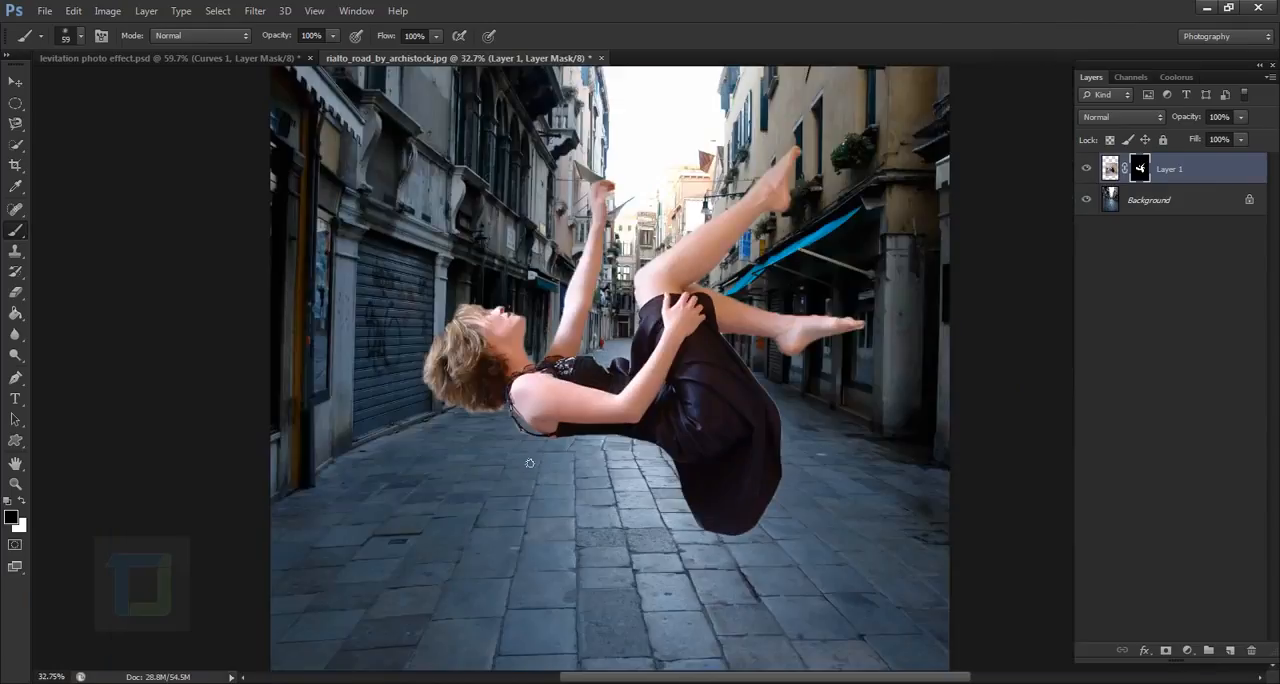
{"action": "key", "text": "ctrl+0"}
{"action": "scroll", "coordinate": [742, 323], "scroll_direction": "up", "scroll_amount": 5}
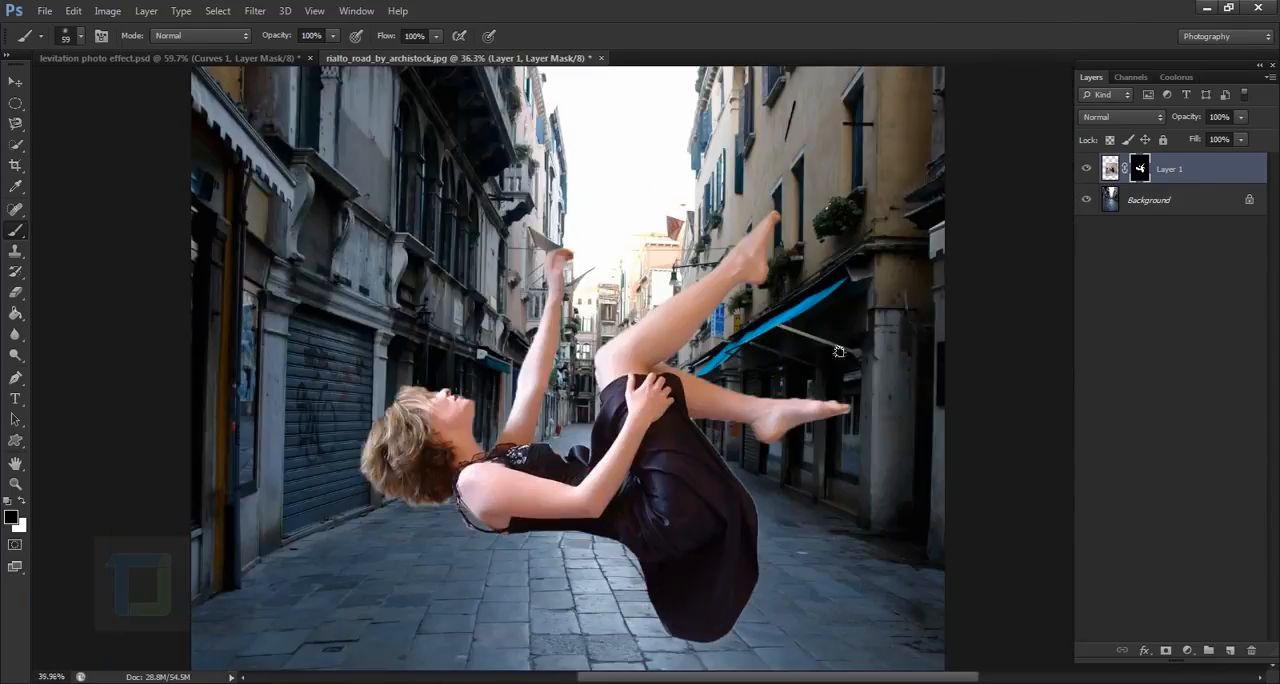
- Choose a small soft round brush with 0% hardness and mask away the jagged upper edge of the lower foot
{"action": "scroll", "coordinate": [760, 440], "scroll_direction": "down", "scroll_amount": 2}
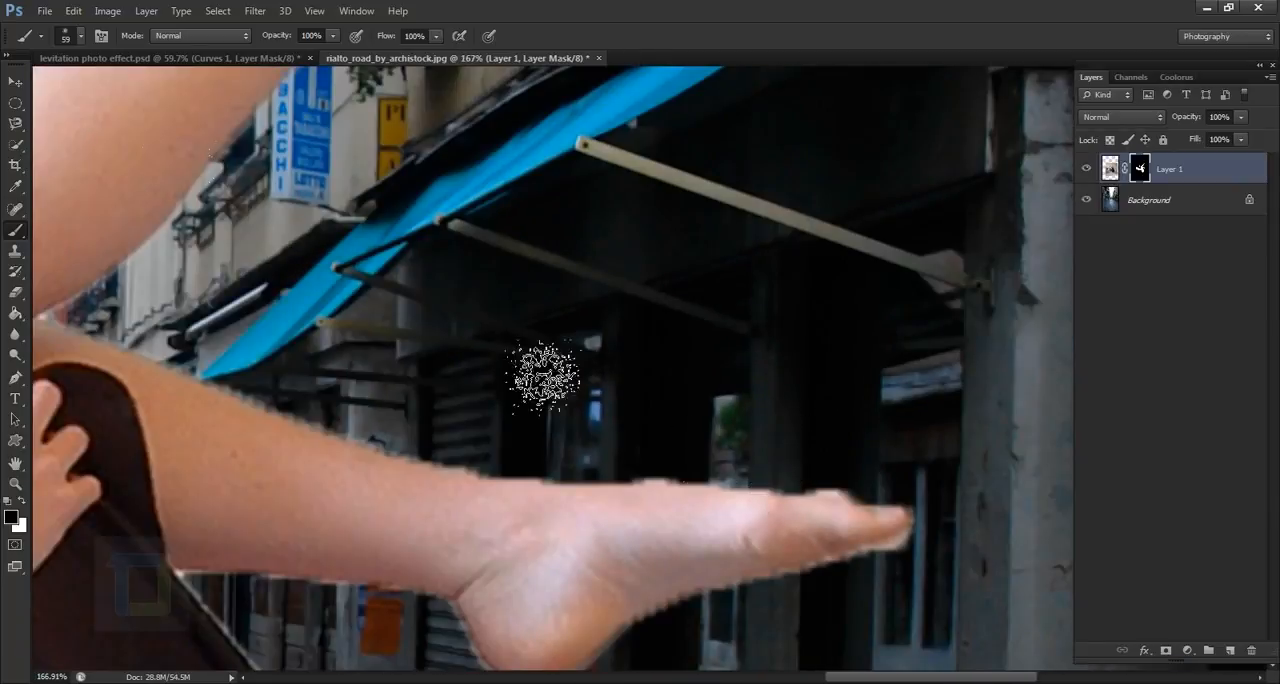
{"action": "left_click", "coordinate": [78, 38]}
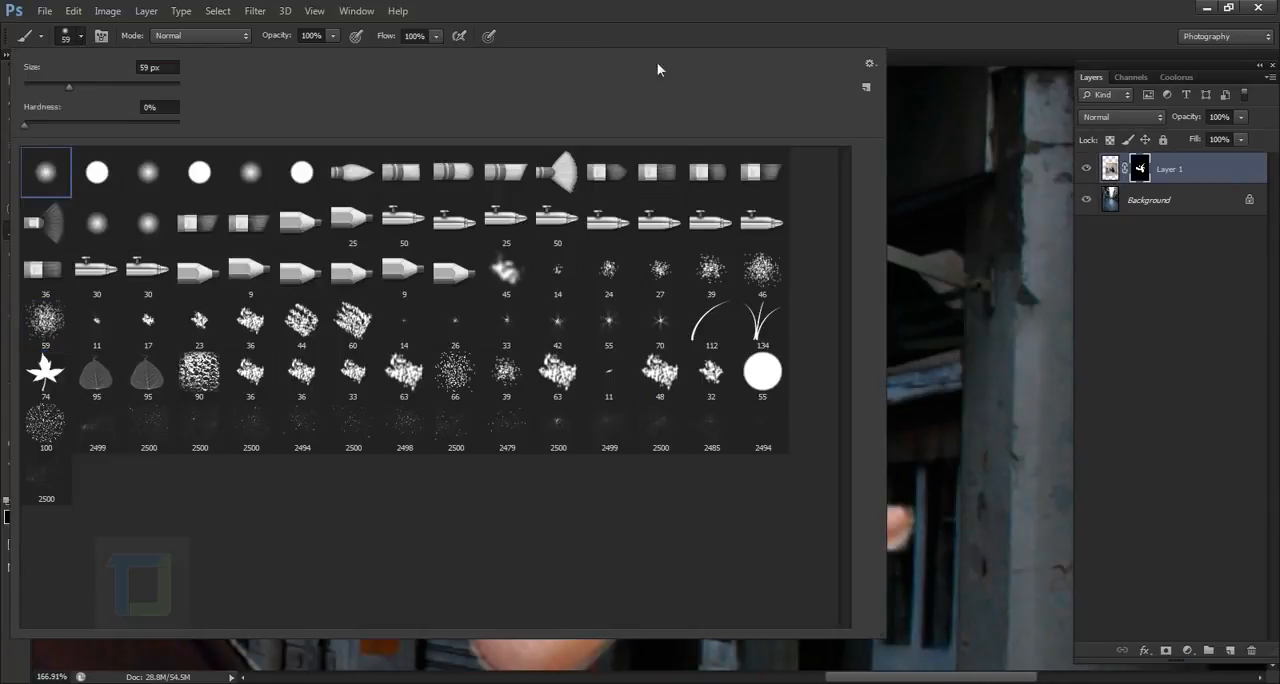
{"action": "key", "text": "Escape"}
{"action": "key", "text": "bracketleft"}
{"action": "key", "text": "bracketleft"}
{"action": "key", "text": "bracketleft"}
{"action": "key", "text": "bracketleft"}
{"action": "key", "text": "bracketleft"}
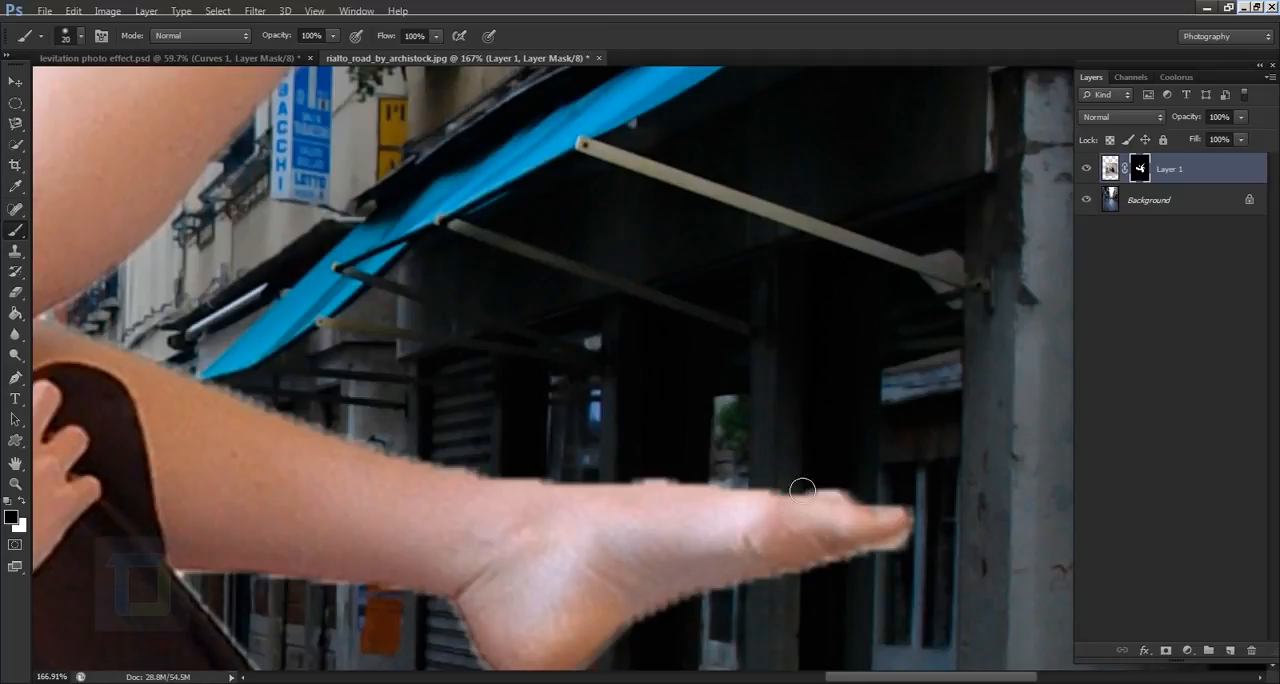
{"action": "scroll", "coordinate": [800, 485], "scroll_direction": "up", "scroll_amount": 2}
{"action": "mouse_move", "coordinate": [908, 514]}
{"action": "left_mouse_down"}
{"action": "mouse_move", "coordinate": [860, 522]}
{"action": "mouse_move", "coordinate": [702, 502]}
{"action": "mouse_move", "coordinate": [904, 510]}
{"action": "mouse_move", "coordinate": [810, 516]}
{"action": "mouse_move", "coordinate": [490, 485]}
{"action": "mouse_move", "coordinate": [746, 503]}
{"action": "left_mouse_up"}
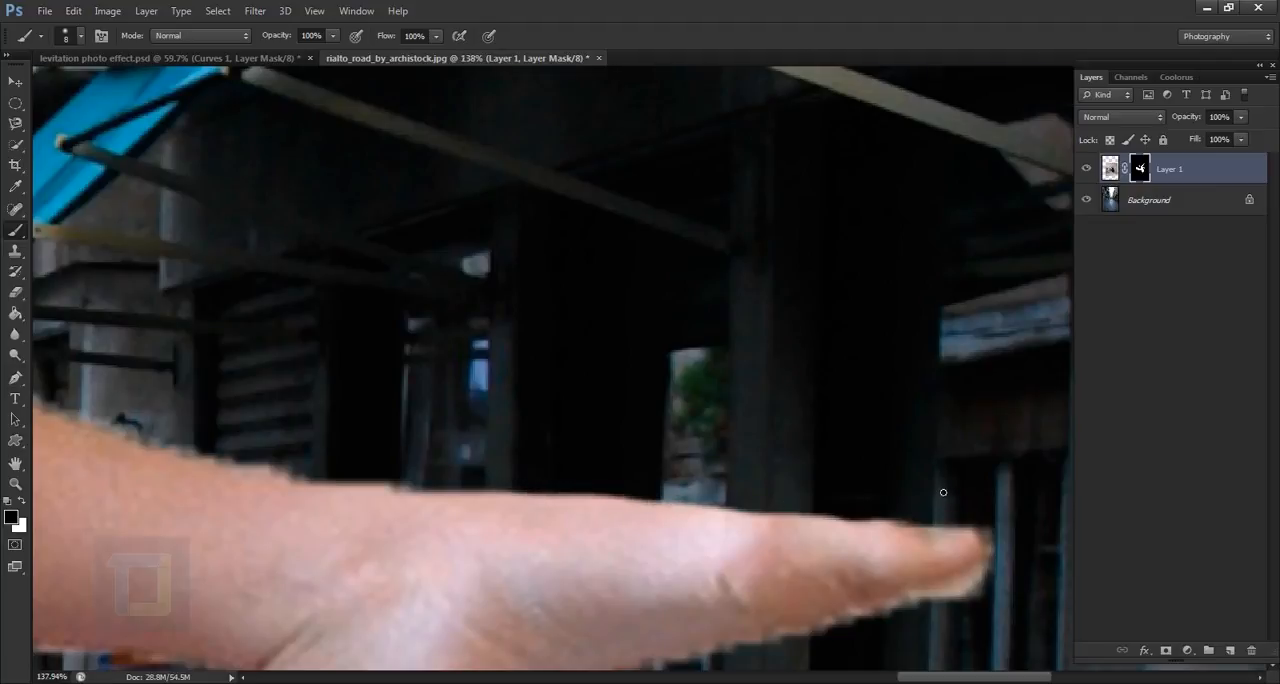
- Convert the locked Background into a regular layer and add an empty layer directly above it
{"action": "scroll", "coordinate": [941, 491], "scroll_direction": "down", "scroll_amount": 5}
{"action": "scroll", "coordinate": [713, 488], "scroll_direction": "down", "scroll_amount": 5}
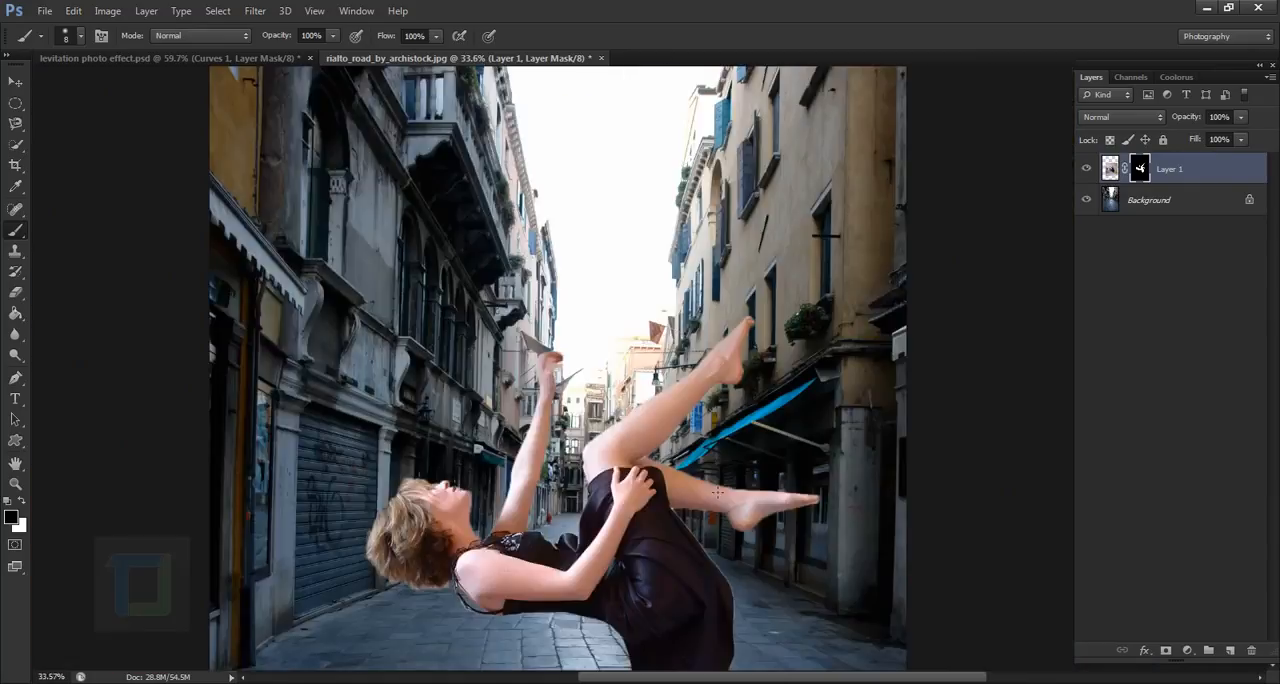
{"action": "scroll", "coordinate": [711, 438], "scroll_direction": "up", "scroll_amount": 3}
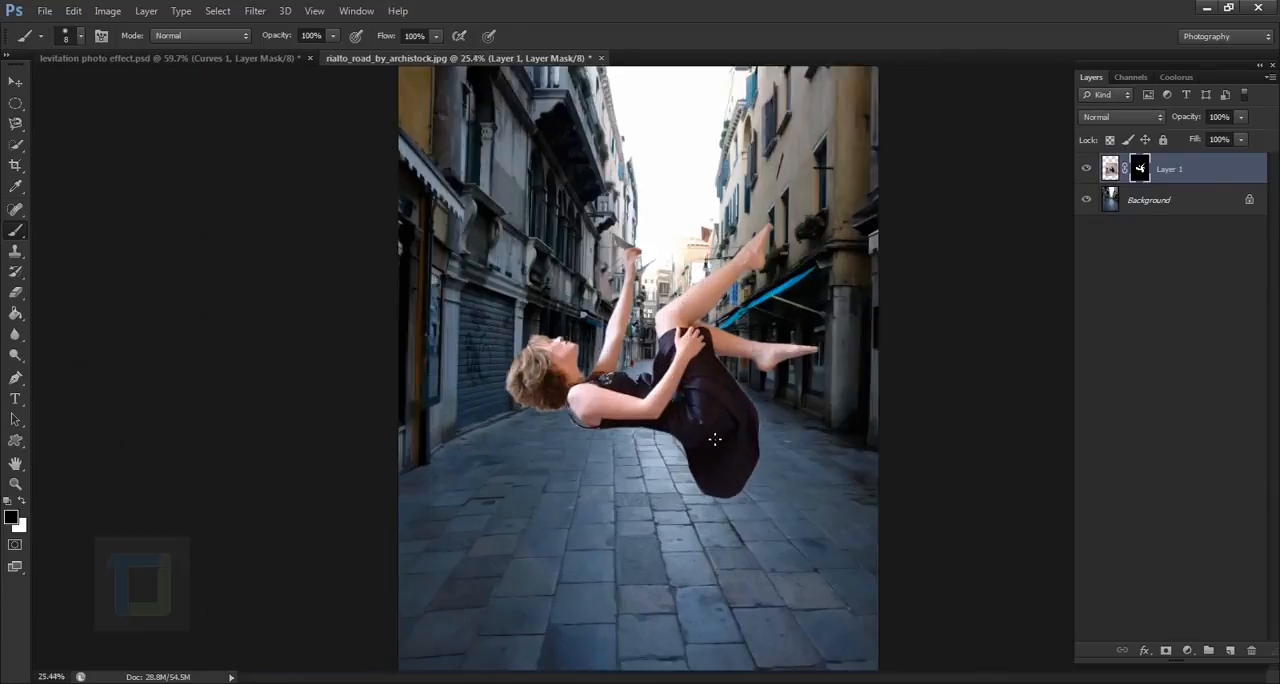
{"action": "scroll", "coordinate": [705, 432], "scroll_direction": "down", "scroll_amount": 2}
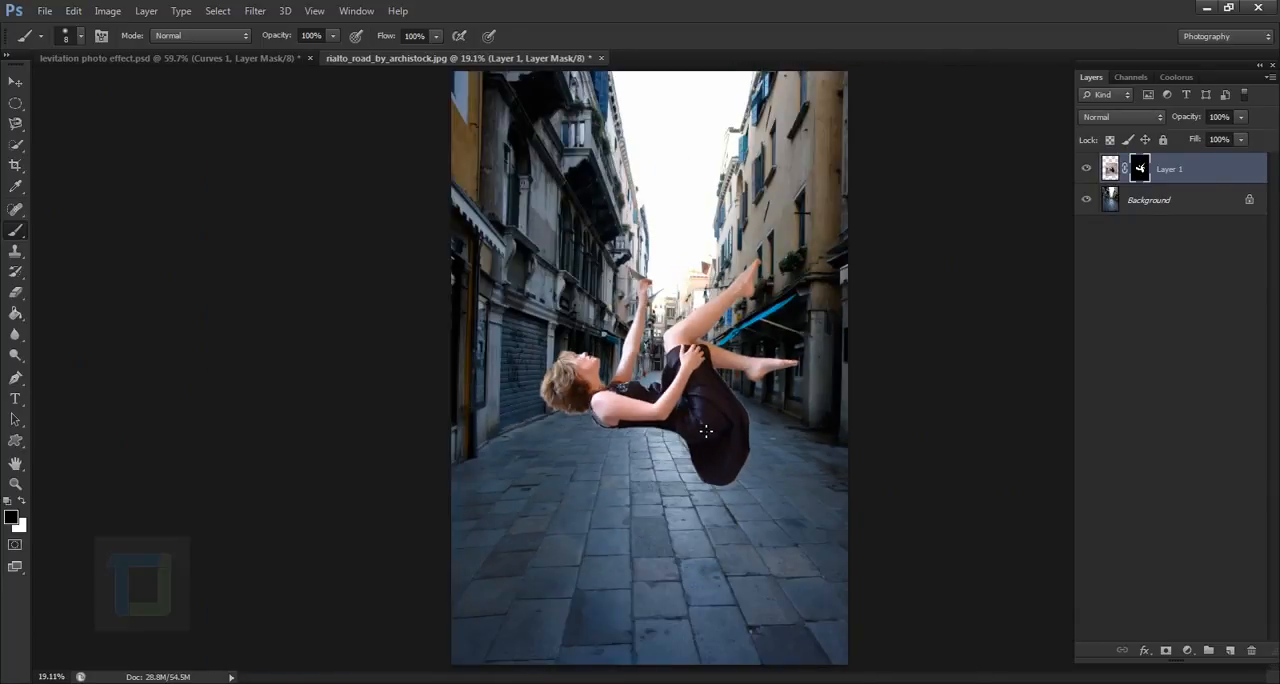
{"action": "scroll", "coordinate": [728, 376], "scroll_direction": "down", "scroll_amount": 1}
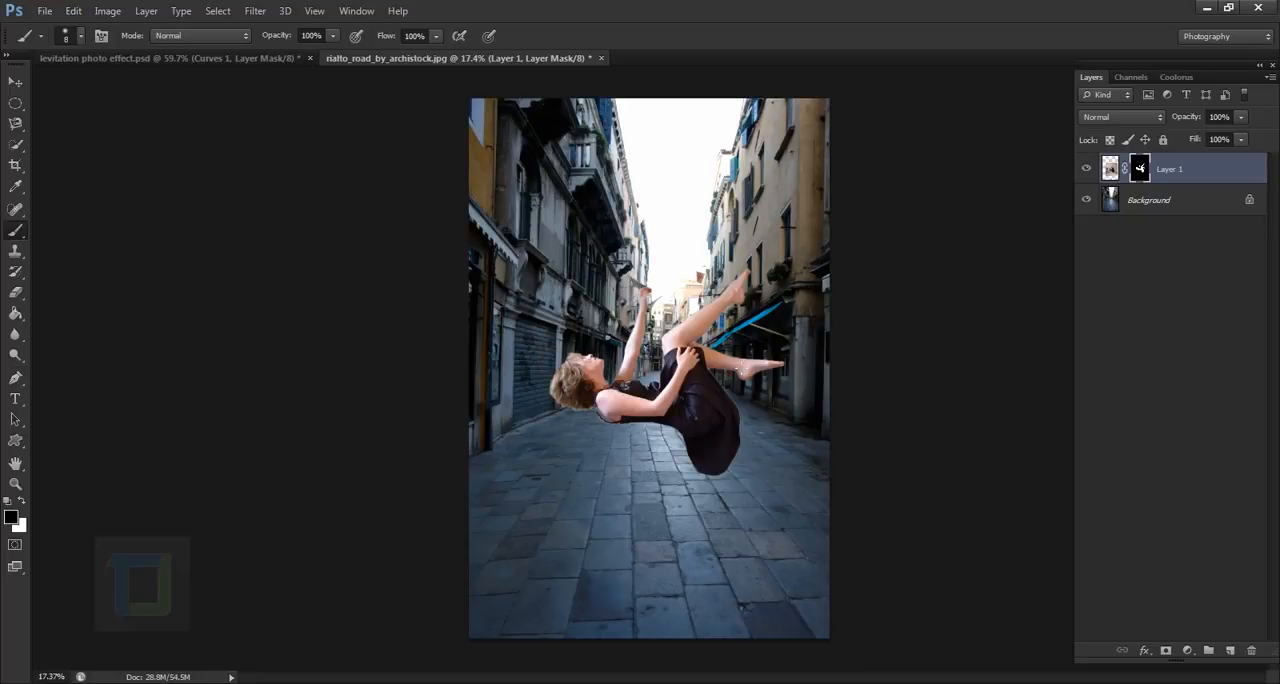
{"action": "left_click", "coordinate": [1190, 204]}
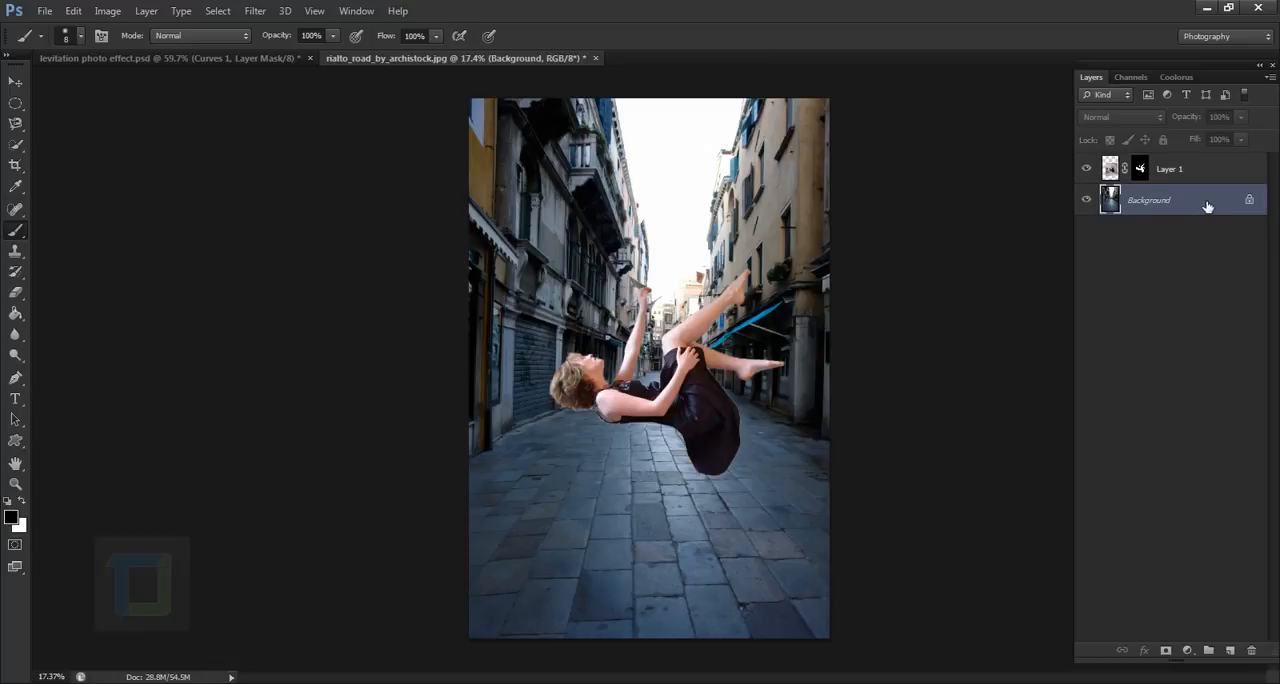
{"action": "double_click", "coordinate": [1207, 205]}
{"action": "left_click", "coordinate": [768, 222]}
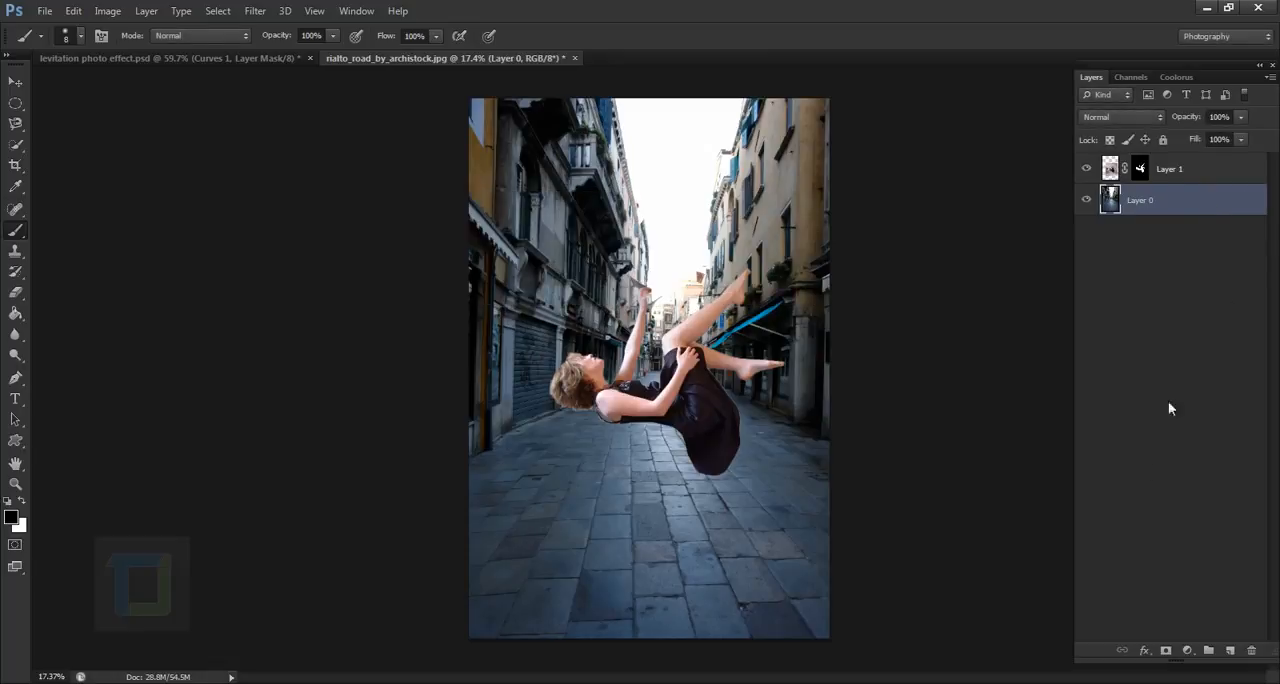
{"action": "left_click", "coordinate": [1231, 651]}
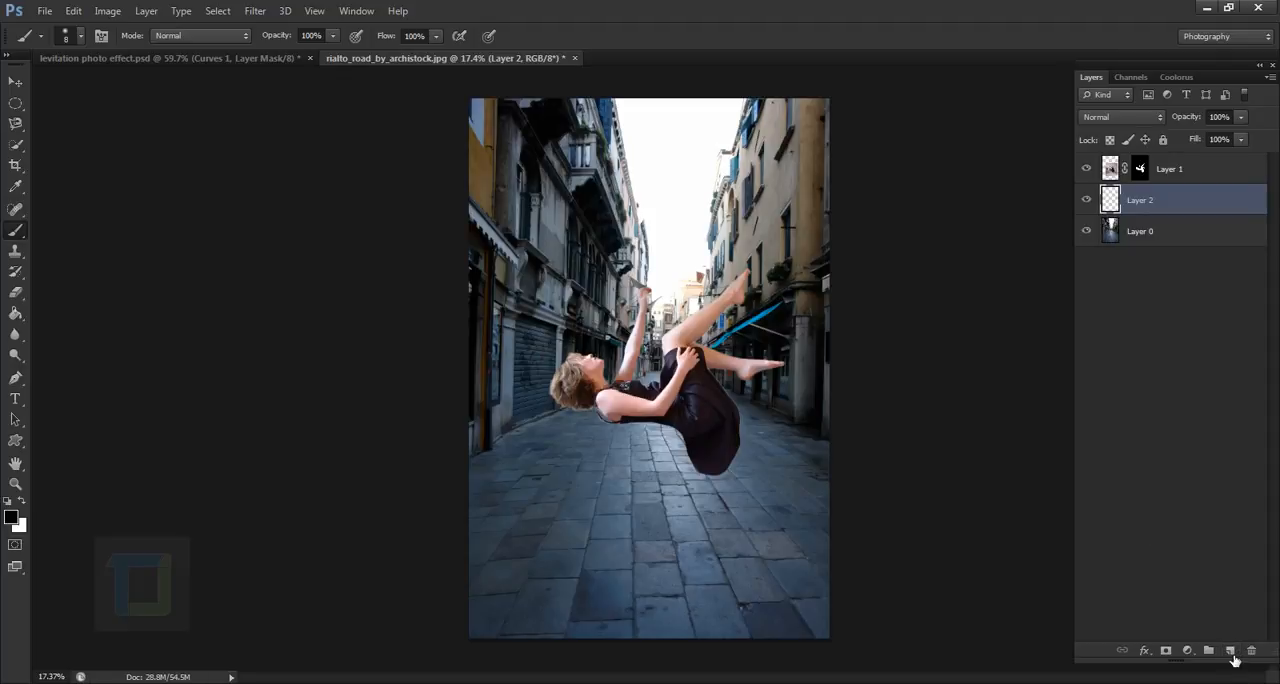
- Fill a wide, flat elliptical selection on the pavement below the woman with black on the new layer and deselect it
{"action": "left_click", "coordinate": [15, 103]}
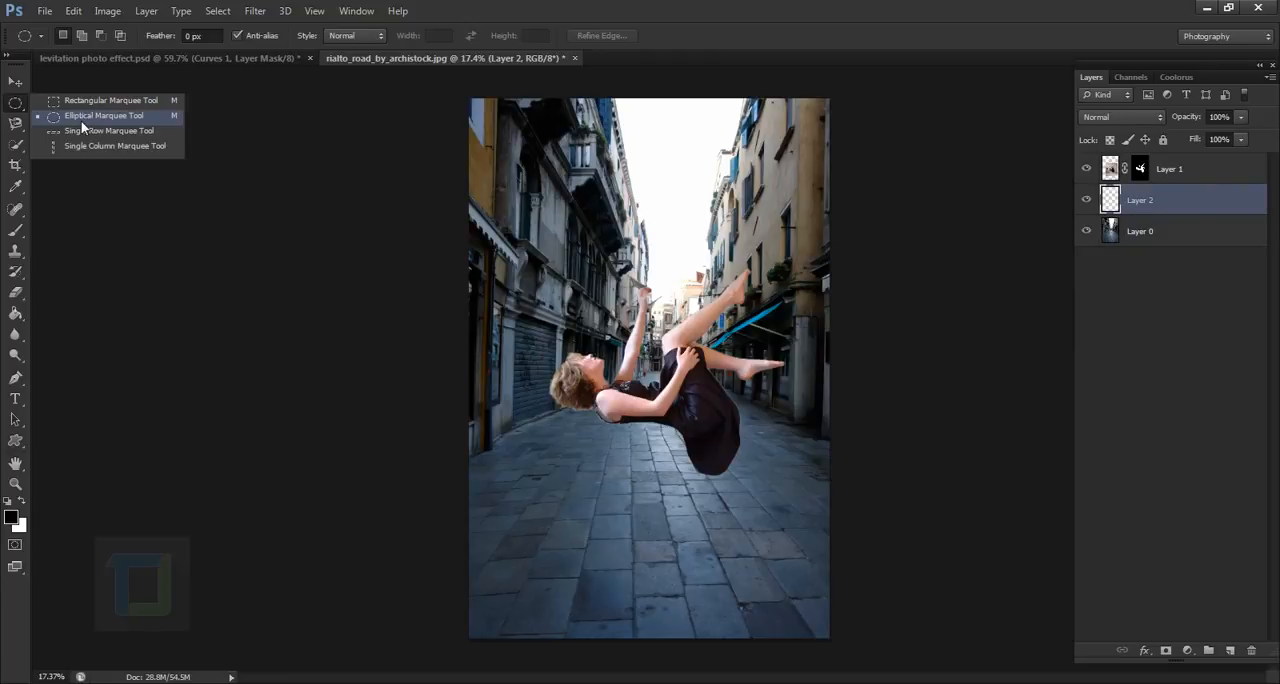
{"action": "left_click", "coordinate": [82, 119]}
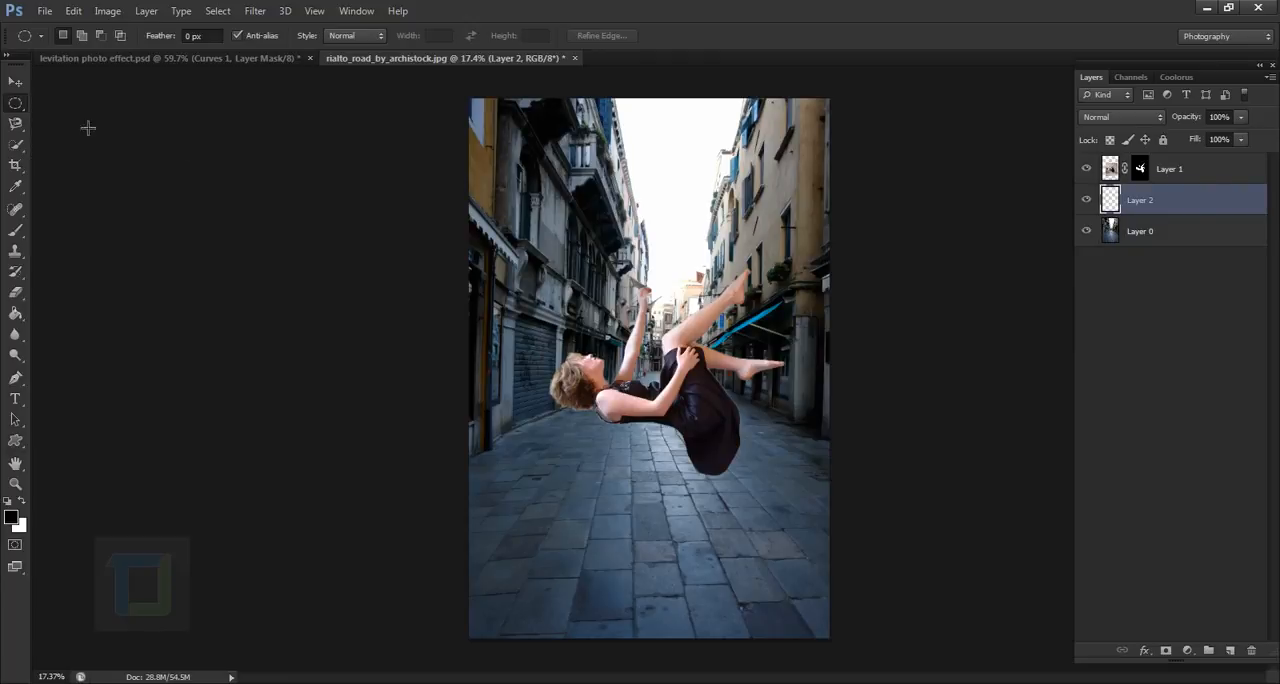
{"action": "left_click_drag", "start_coordinate": [592, 551], "coordinate": [755, 573]}
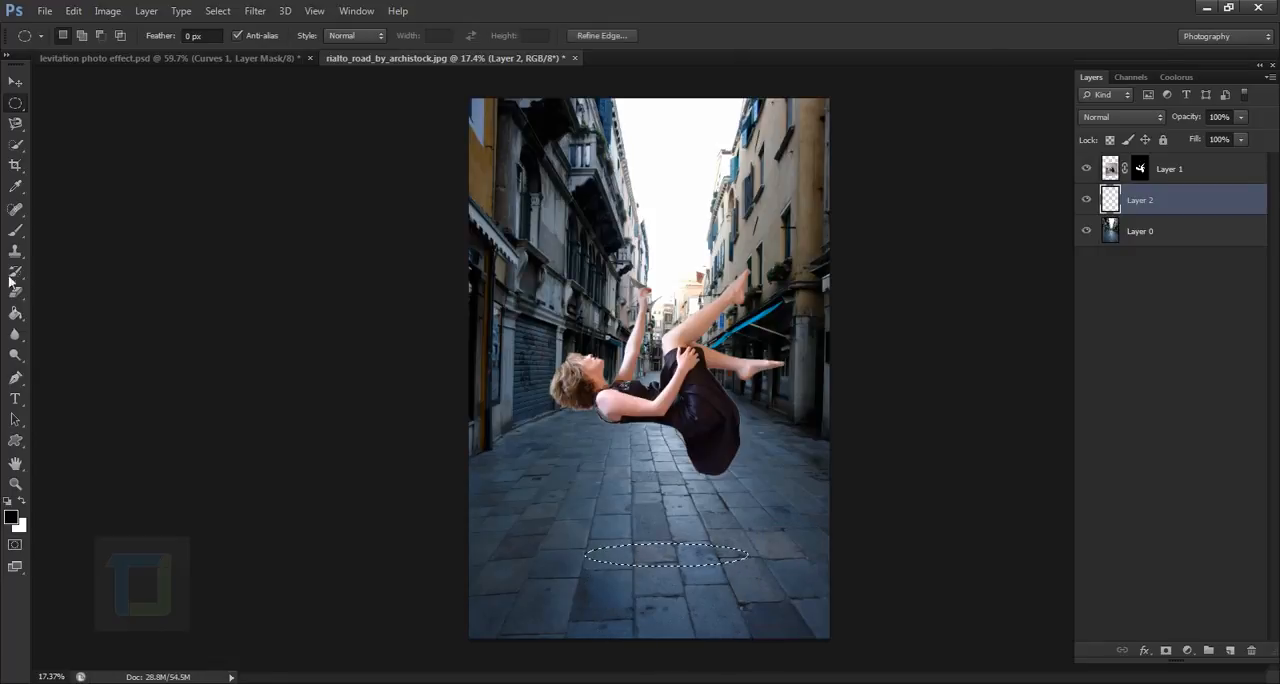
{"action": "left_click", "coordinate": [15, 314]}
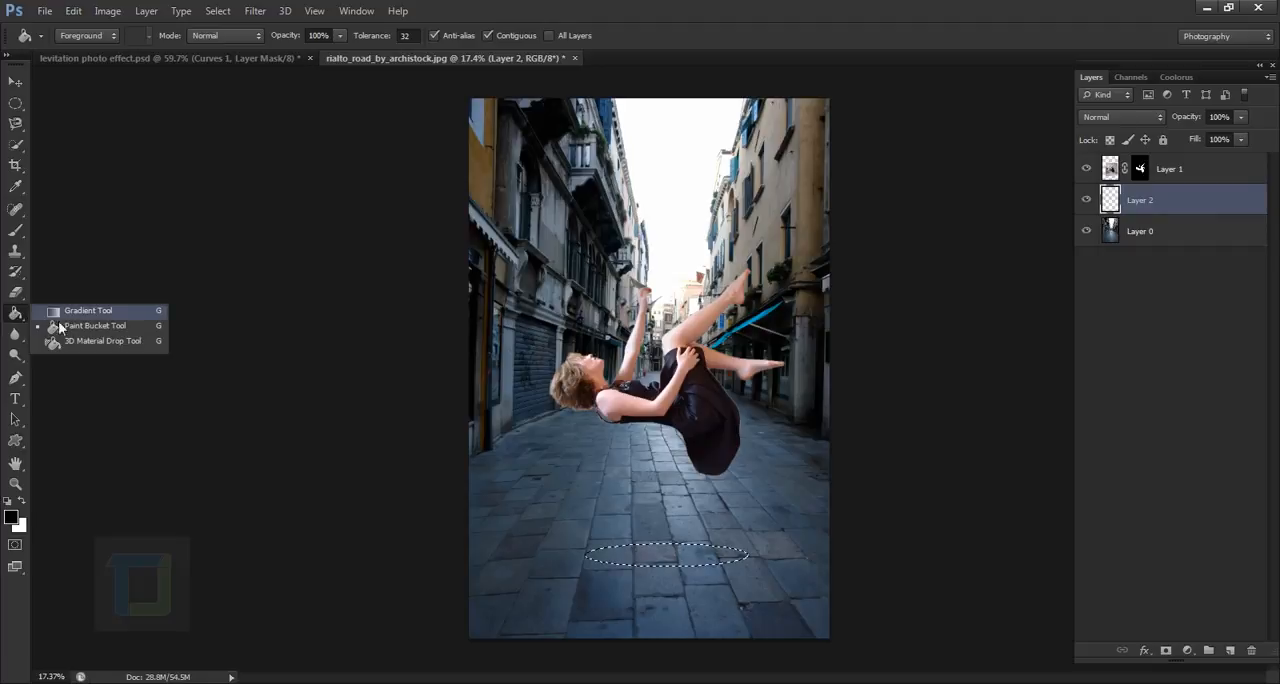
{"action": "left_click", "coordinate": [62, 327]}
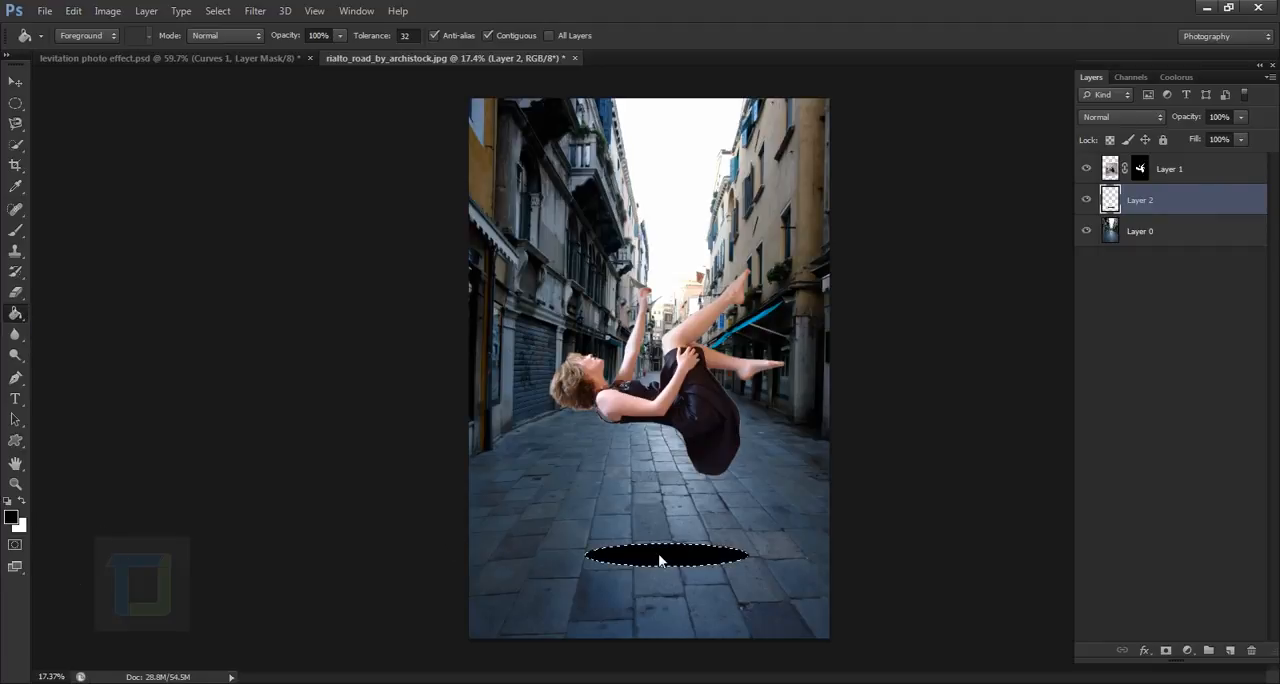
{"action": "left_click", "coordinate": [217, 11]}
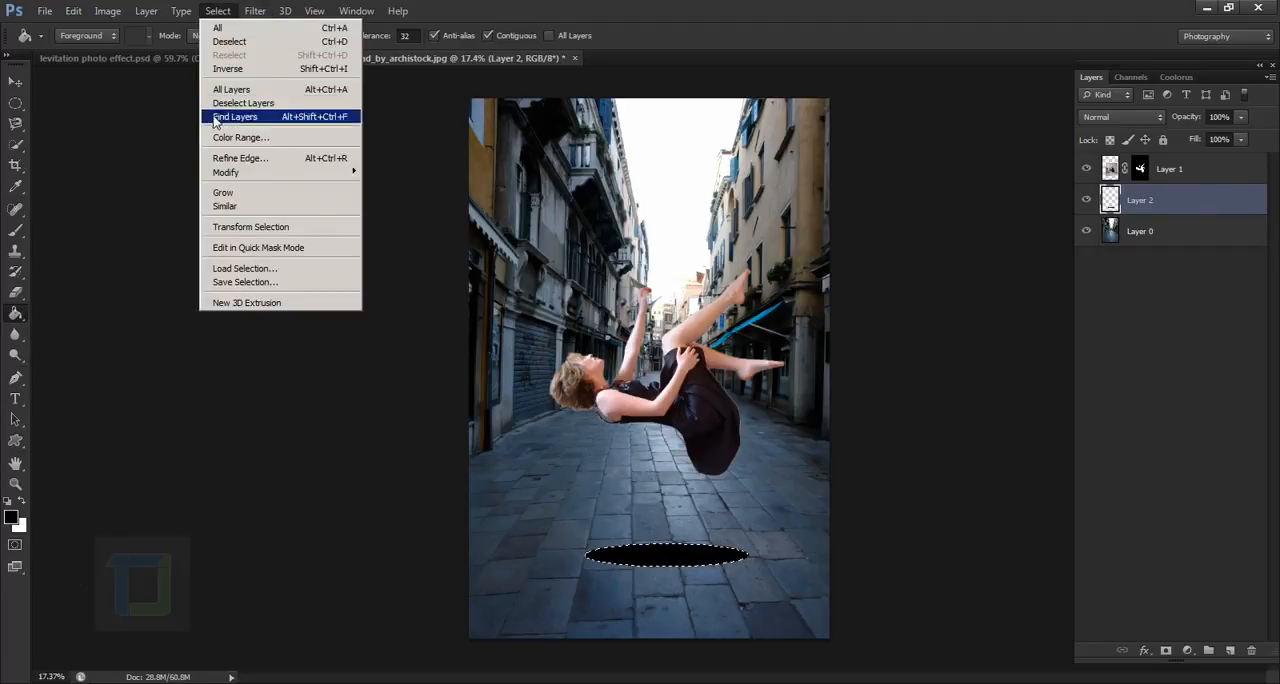
{"action": "left_click", "coordinate": [230, 41]}
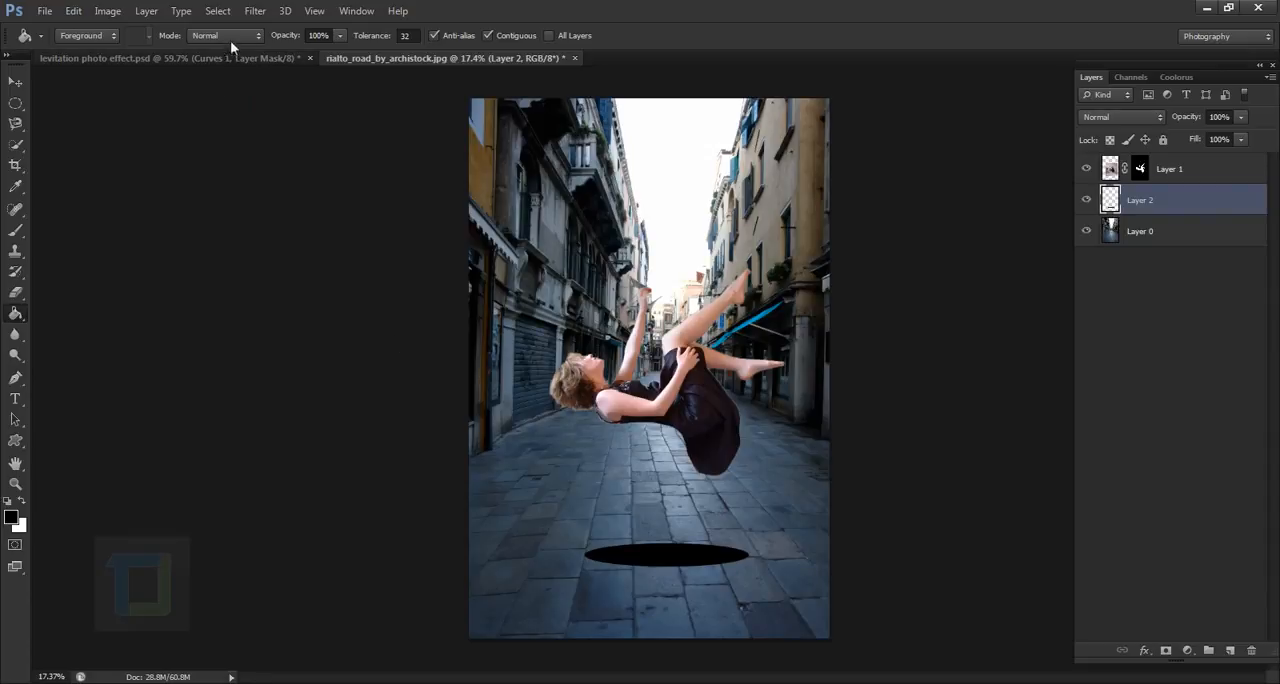
- Apply a Gaussian Blur with a radius of 74.9 pixels to the black ellipse
{"action": "left_click", "coordinate": [255, 11]}
{"action": "mouse_move", "coordinate": [349, 161]}
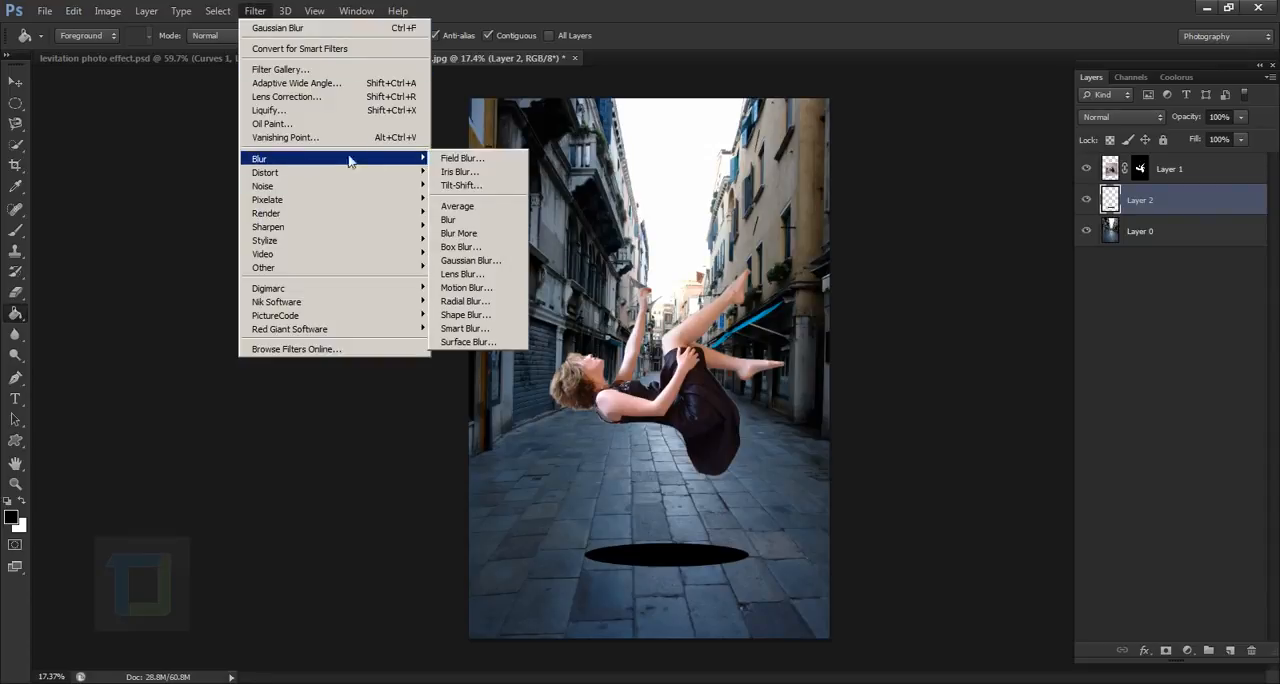
{"action": "left_click", "coordinate": [470, 260]}
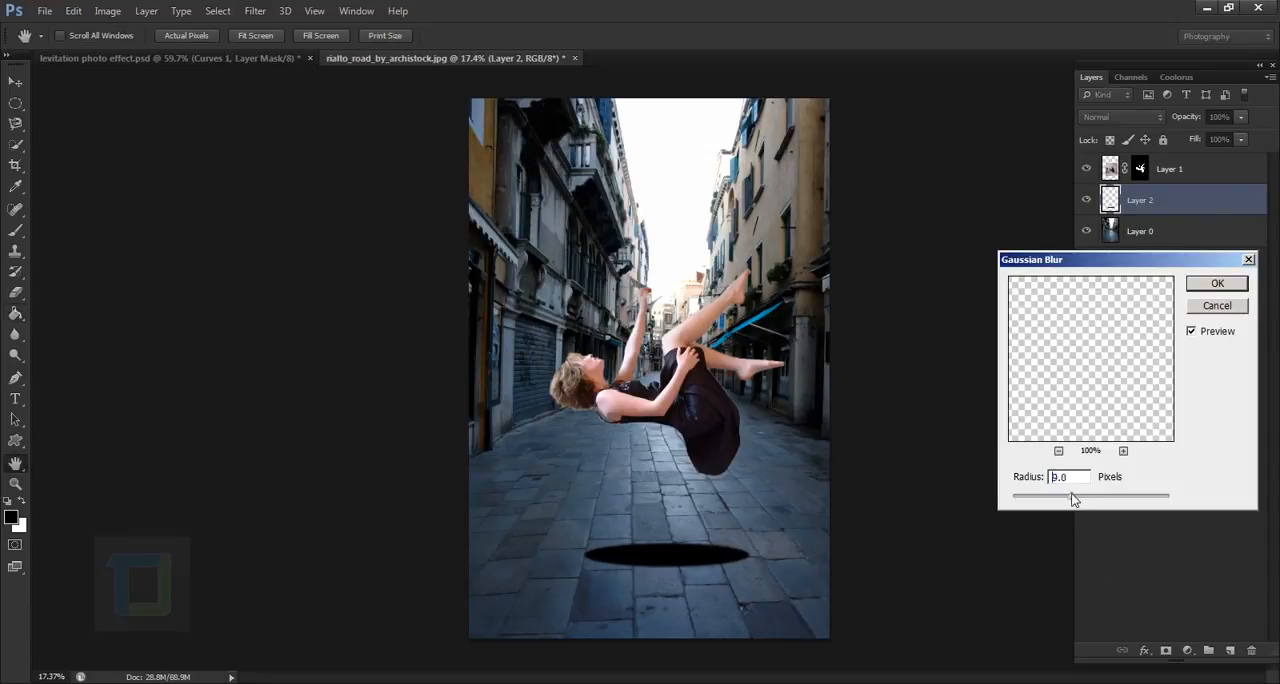
{"action": "left_click_drag", "start_coordinate": [1073, 499], "coordinate": [1107, 500]}
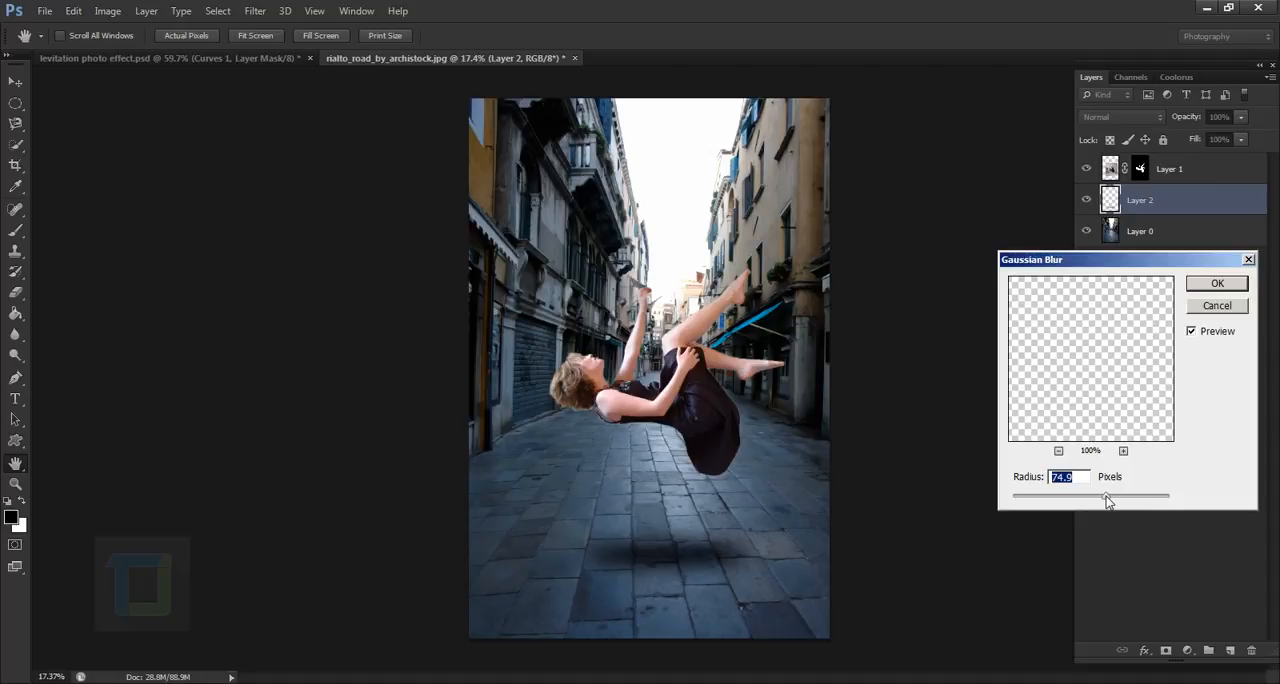
{"action": "left_click", "coordinate": [1218, 284]}
{"action": "key", "text": "g"}
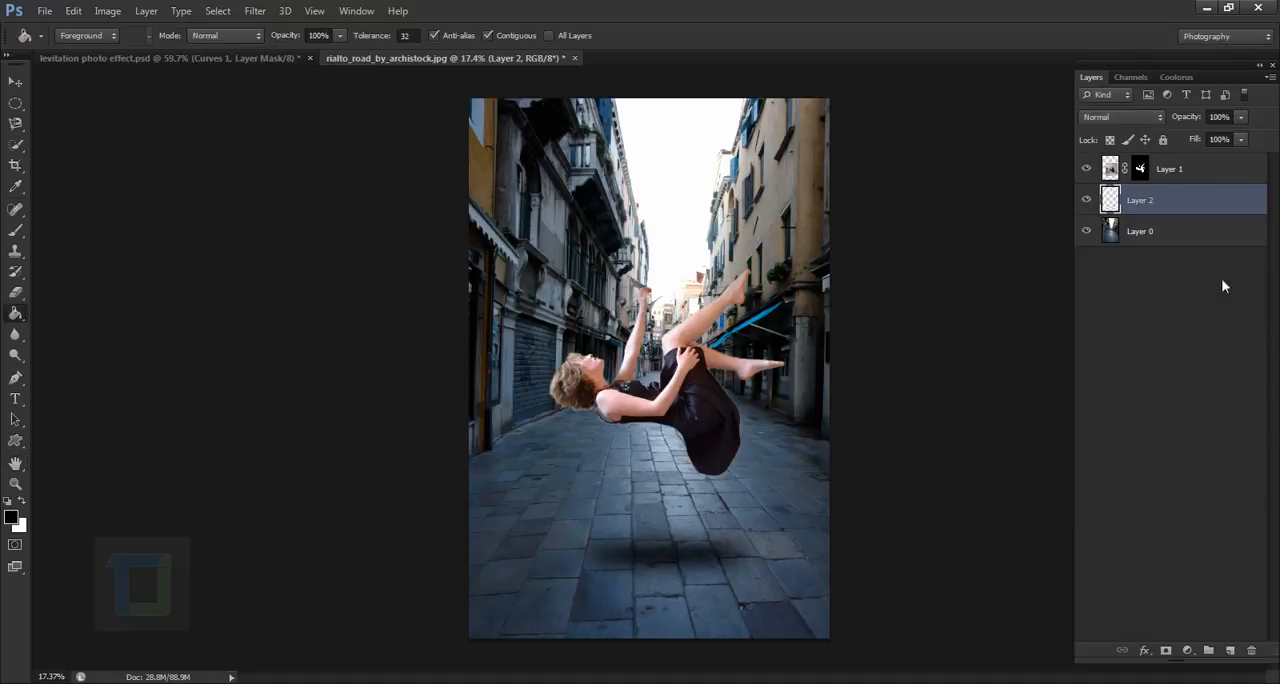
- Move the blurred shadow slightly up and to the left beneath the woman
{"action": "scroll", "coordinate": [636, 543], "scroll_direction": "down", "scroll_amount": 2}
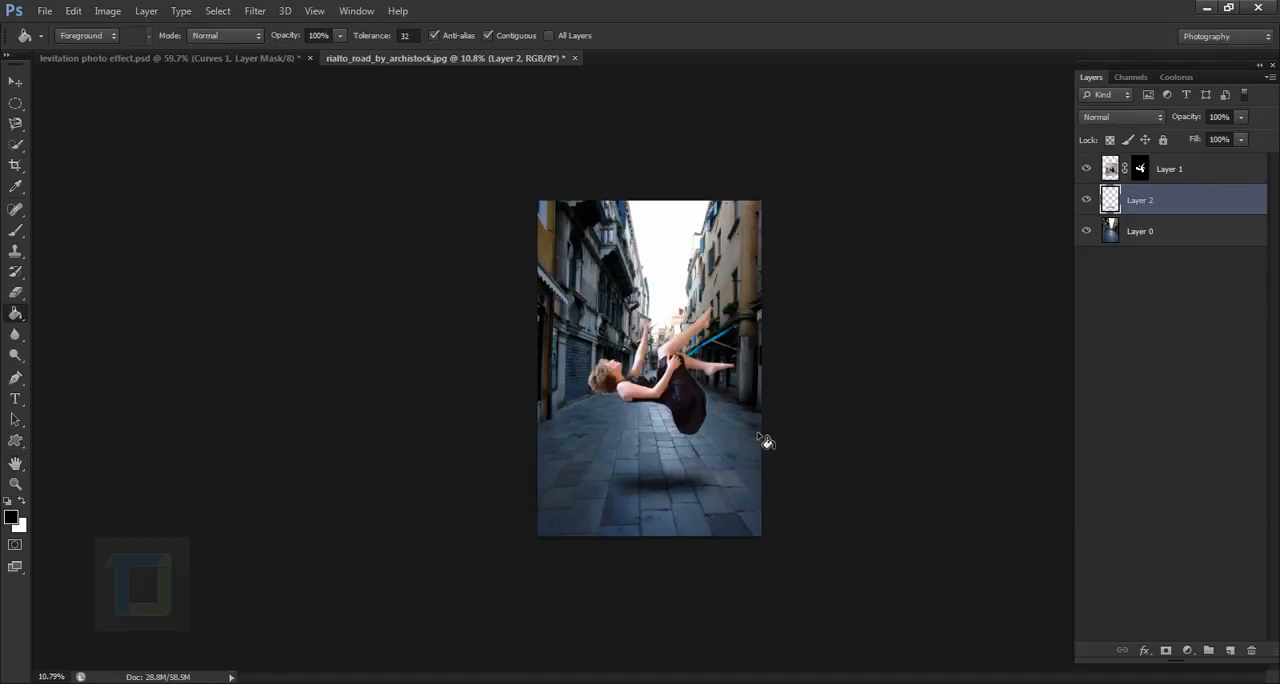
{"action": "left_click", "coordinate": [15, 81]}
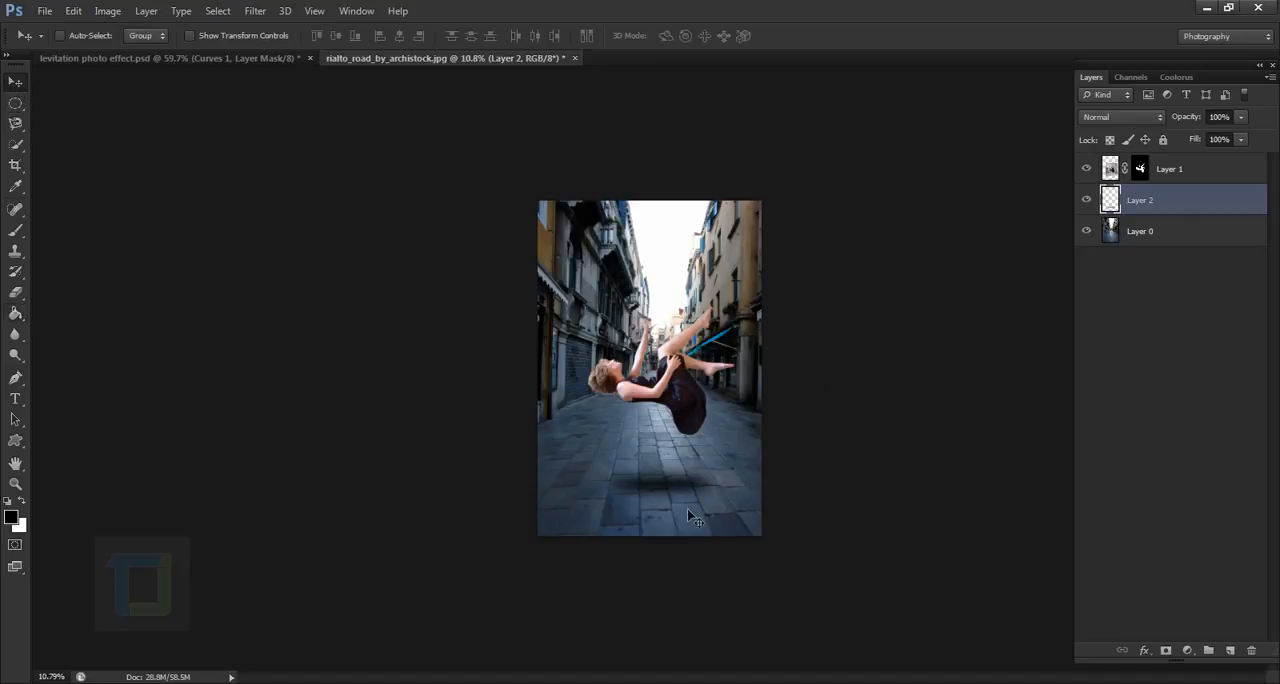
{"action": "mouse_move", "coordinate": [678, 490]}
{"action": "left_mouse_down"}
{"action": "mouse_move", "coordinate": [670, 478]}
{"action": "mouse_move", "coordinate": [668, 497]}
{"action": "mouse_move", "coordinate": [670, 484]}
{"action": "left_mouse_up"}
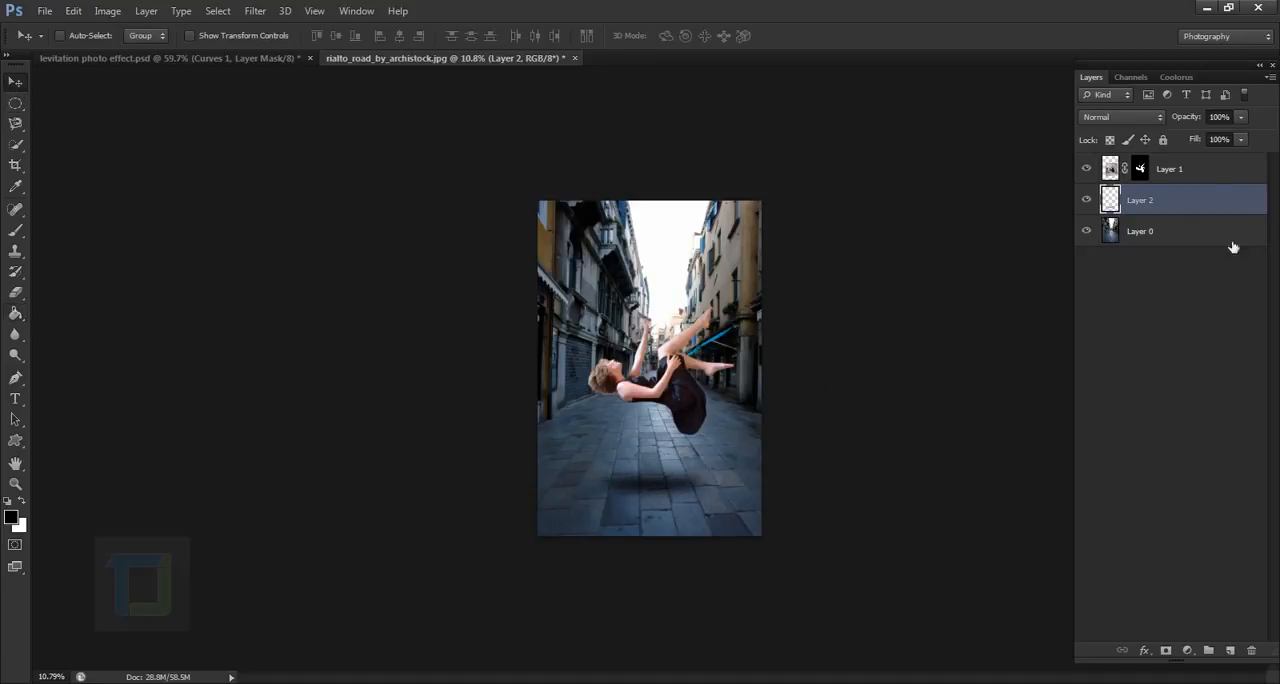
- Set the shadow layer's opacity to 84% and stretch the shadow horizontally to about 109% of its width with Free Transform
{"action": "left_click_drag", "start_coordinate": [1188, 118], "coordinate": [1189, 123]}
{"action": "scroll", "coordinate": [843, 398], "scroll_direction": "up", "scroll_amount": 1}
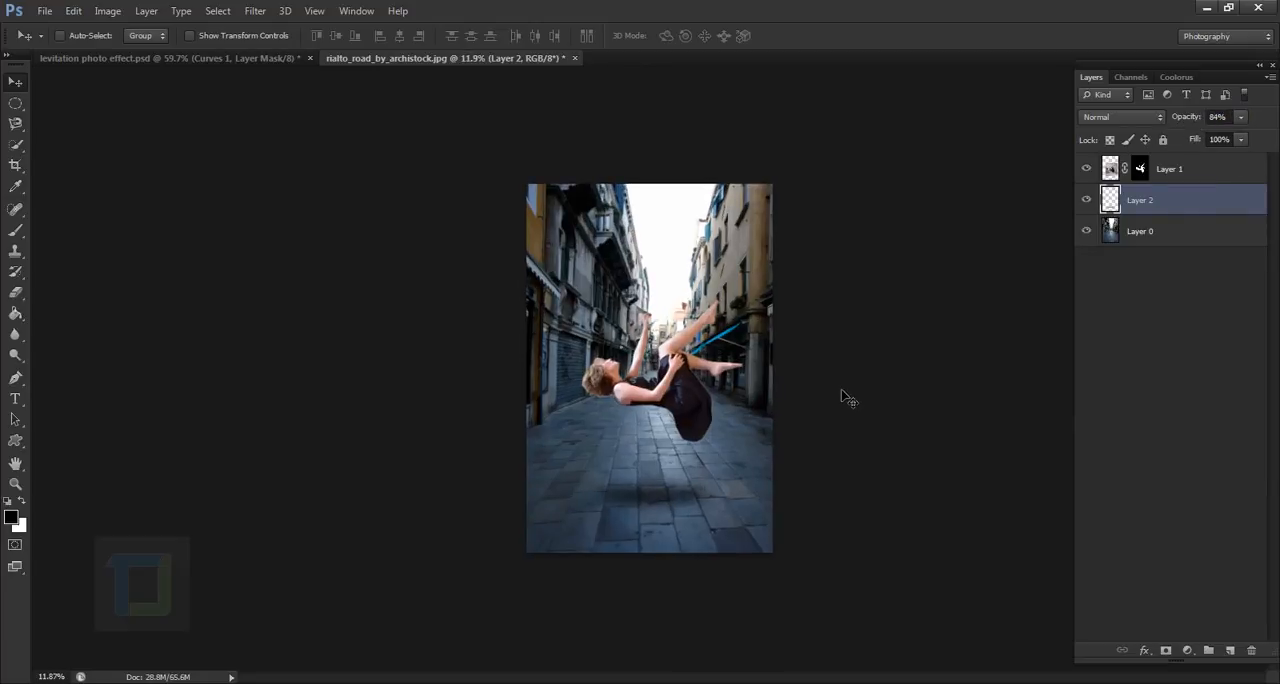
{"action": "key", "text": "ctrl+t"}
{"action": "left_click_drag", "start_coordinate": [697, 494], "coordinate": [739, 492]}
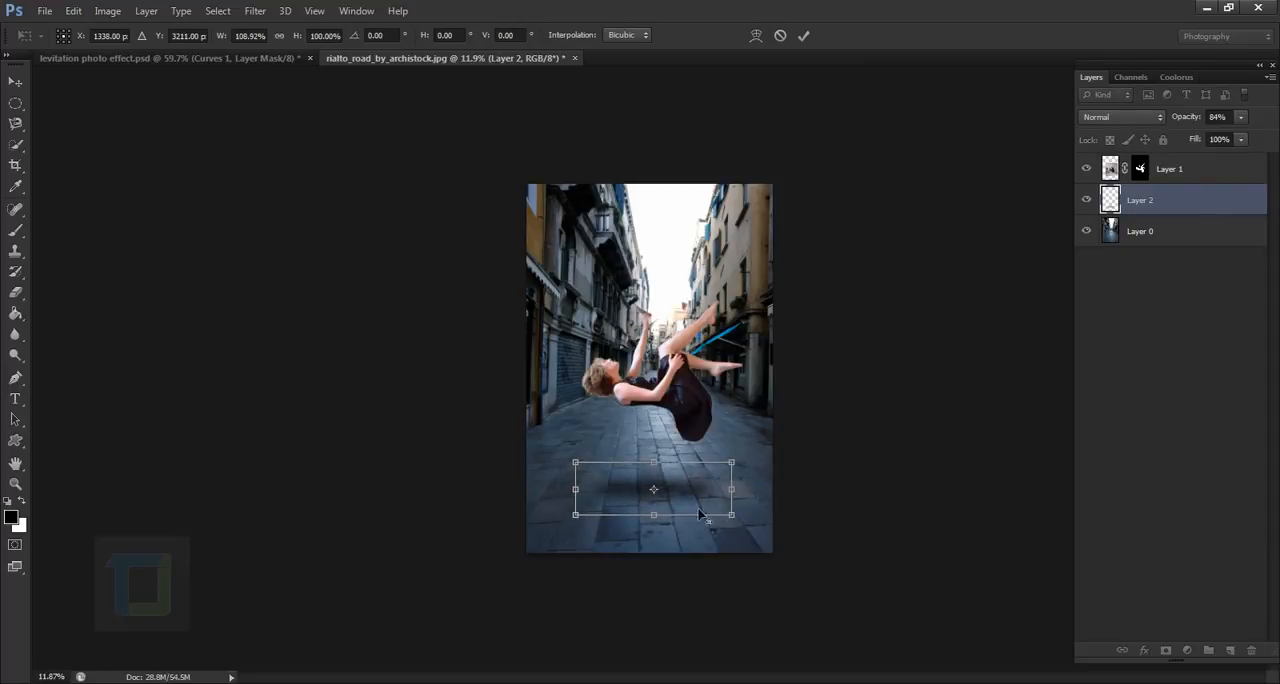
{"action": "left_click_drag", "start_coordinate": [657, 527], "coordinate": [659, 528]}
{"action": "left_click", "coordinate": [805, 36]}
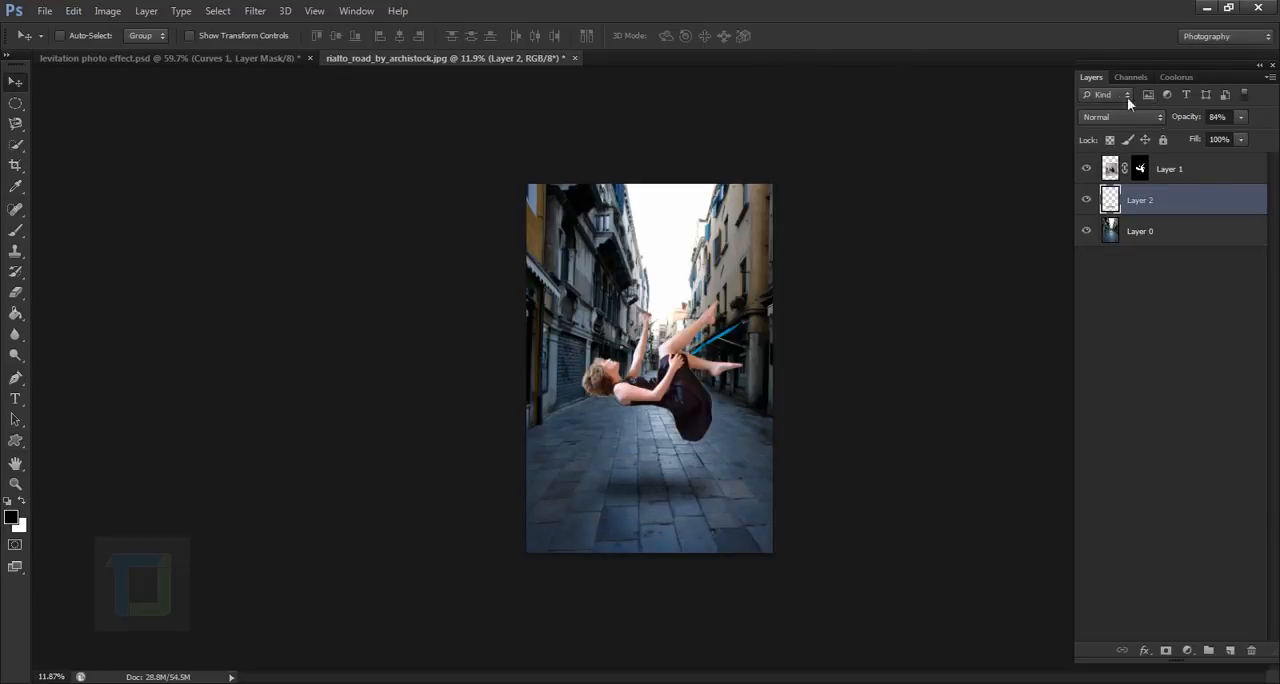
- Reduce the shadow layer's opacity to 66% and check the shadow beneath the woman
{"action": "left_click_drag", "start_coordinate": [1198, 120], "coordinate": [1184, 120]}
{"action": "scroll", "coordinate": [776, 397], "scroll_direction": "down", "scroll_amount": 4}
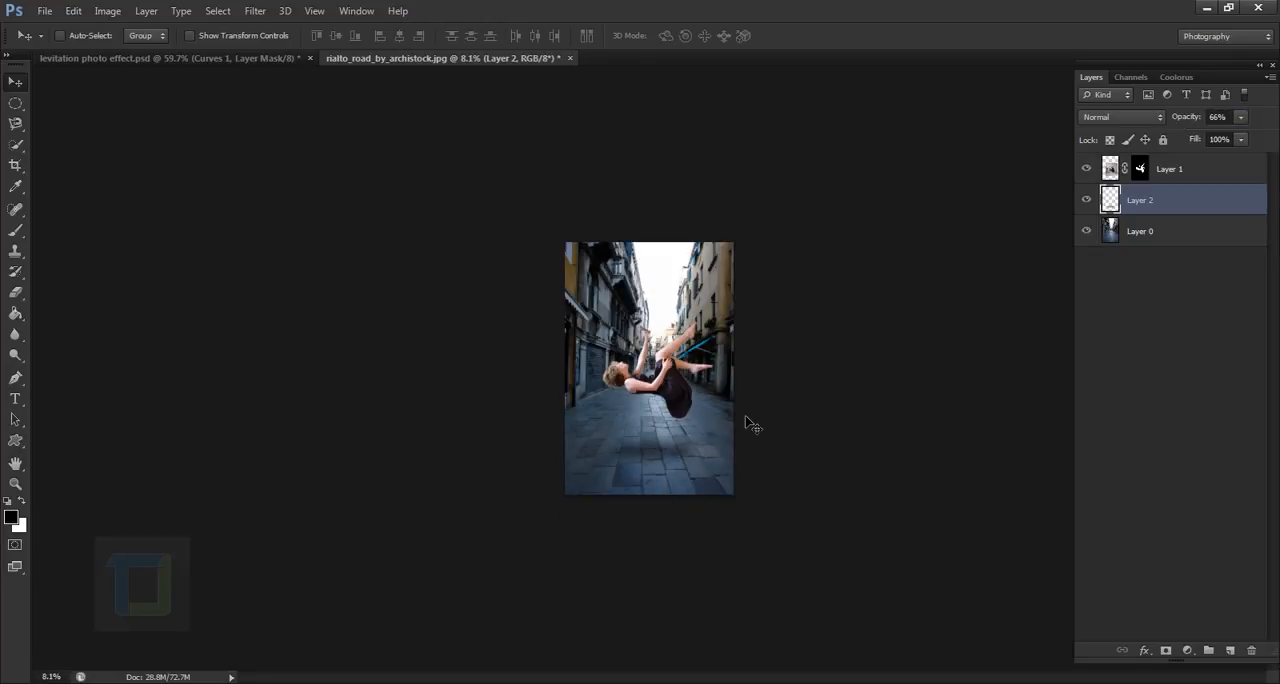
{"action": "scroll", "coordinate": [745, 416], "scroll_direction": "up", "scroll_amount": 3}
{"action": "scroll", "coordinate": [744, 415], "scroll_direction": "up", "scroll_amount": 2}
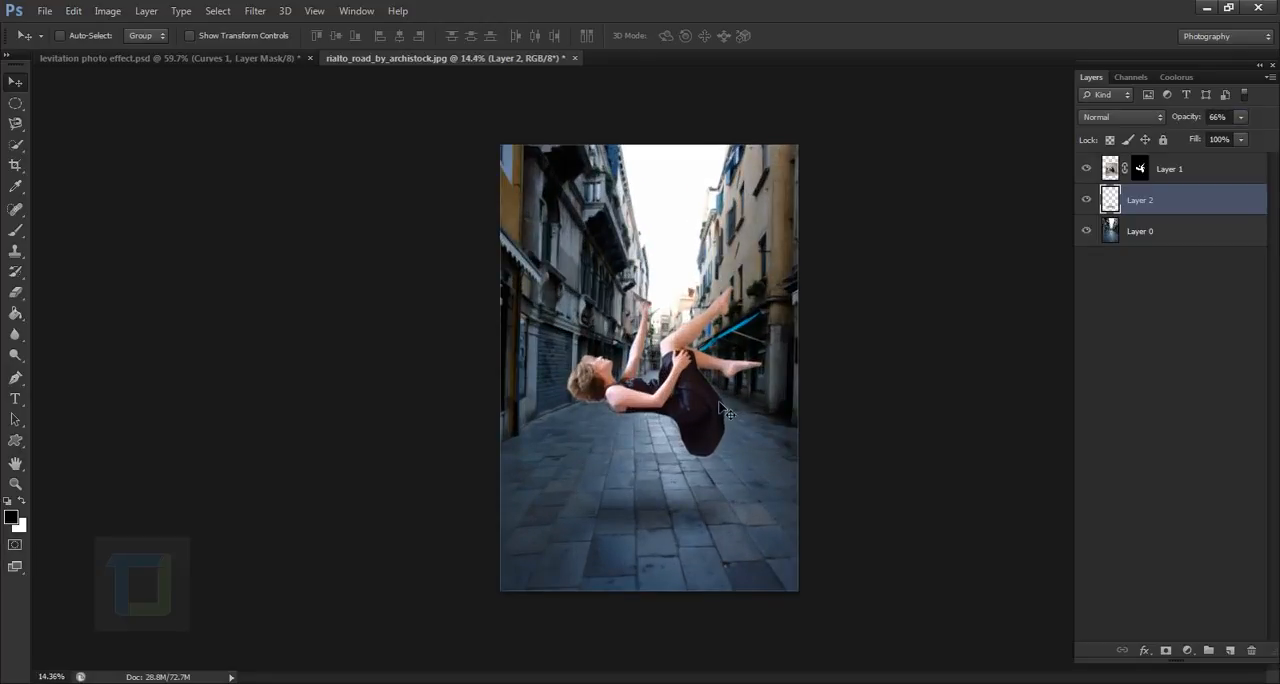
- Convert the street photo layer, Layer 0, to a Smart Object
{"action": "left_click", "coordinate": [1210, 243]}
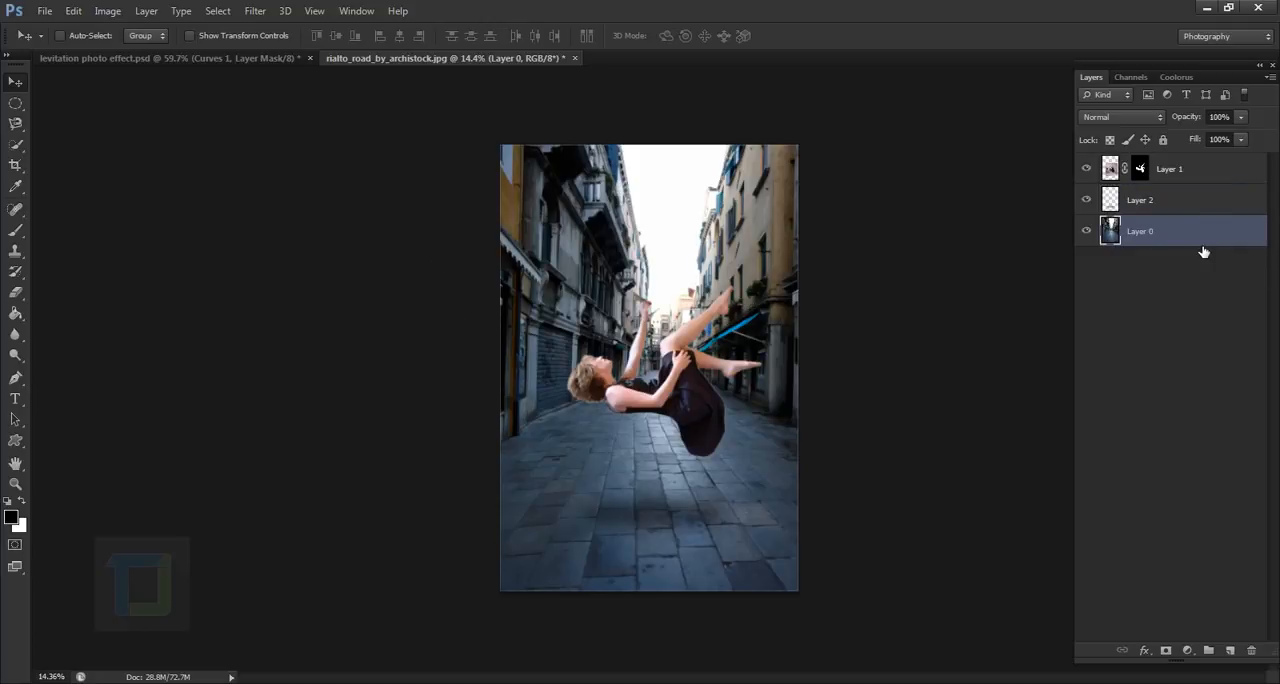
{"action": "right_click", "coordinate": [1166, 232]}
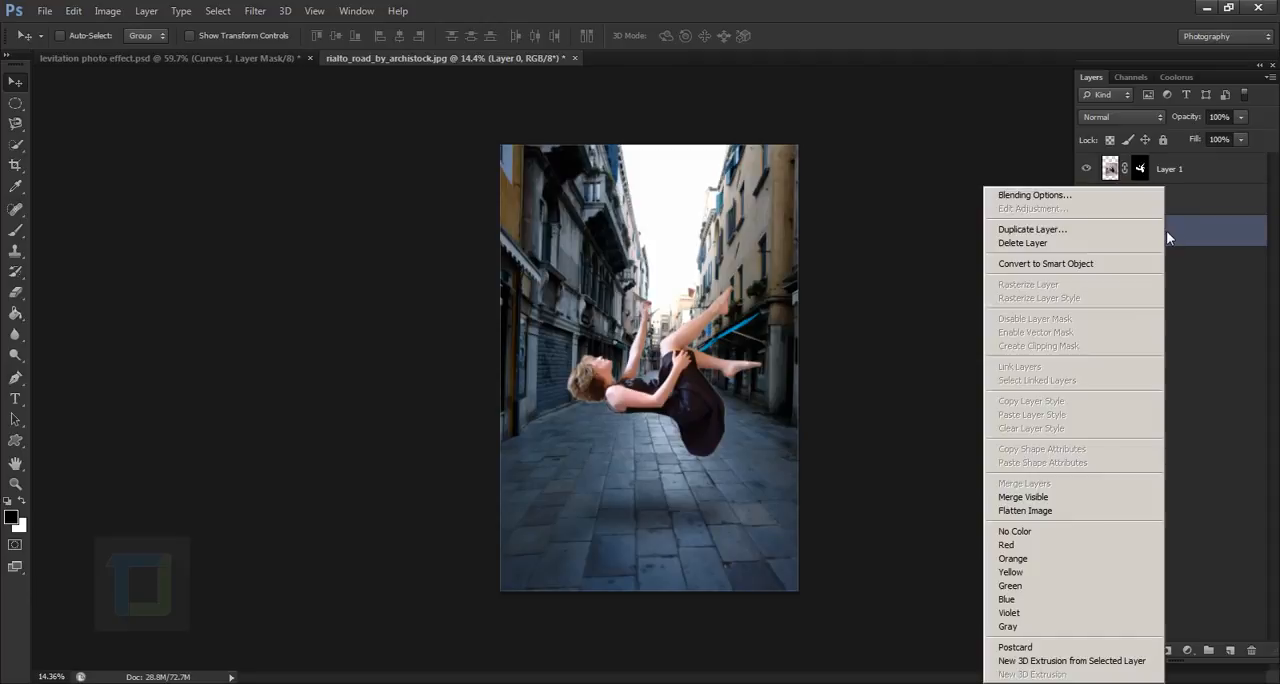
{"action": "left_click", "coordinate": [1080, 264]}
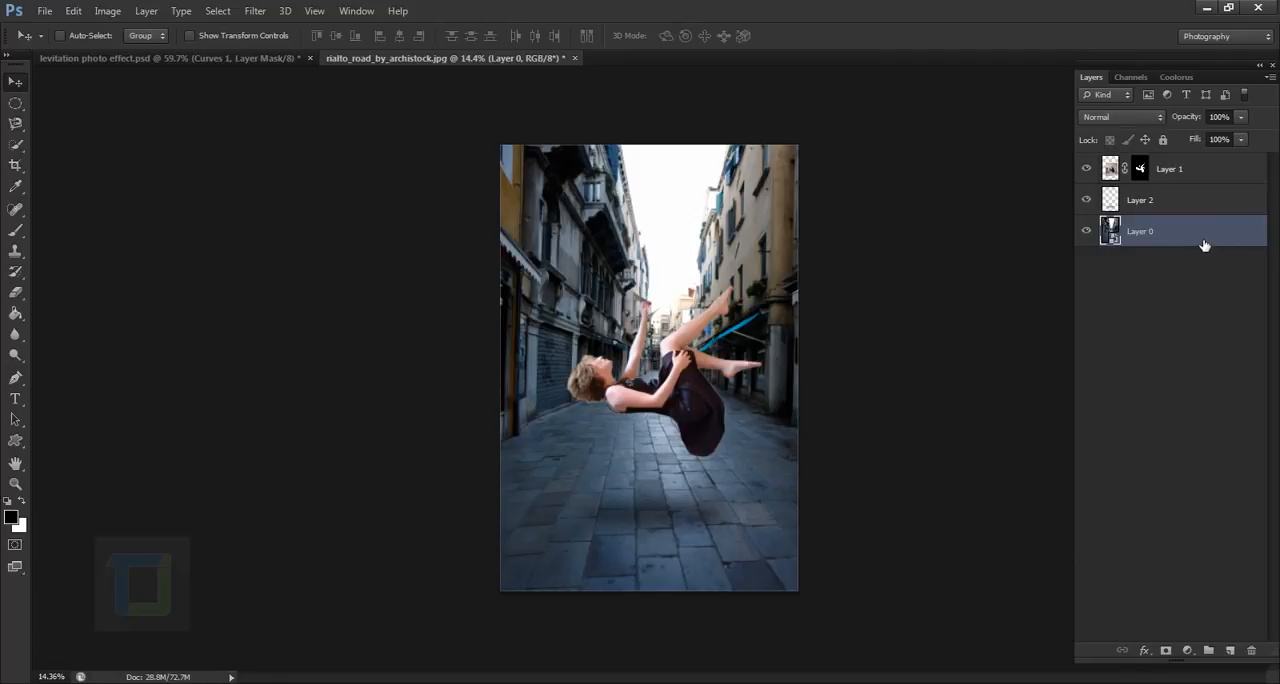
- Apply a Gaussian Blur with a radius of 20 pixels to the street photo Smart Object
{"action": "left_click", "coordinate": [256, 13]}
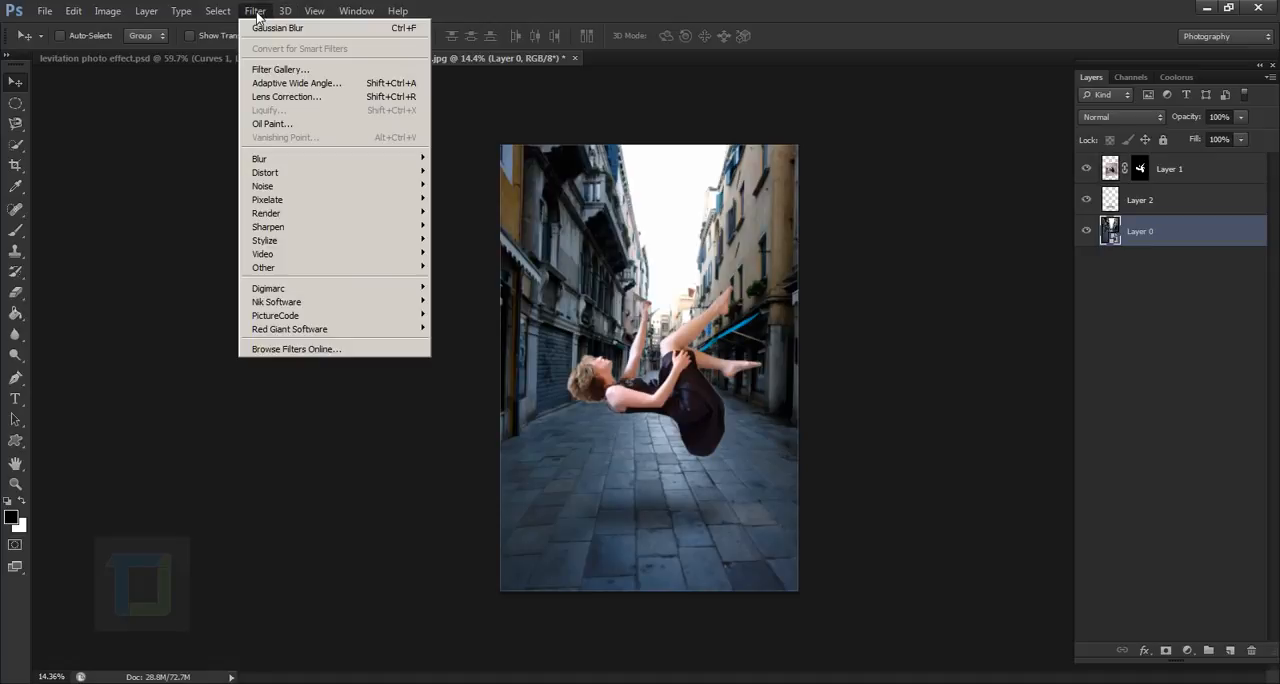
{"action": "mouse_move", "coordinate": [380, 158]}
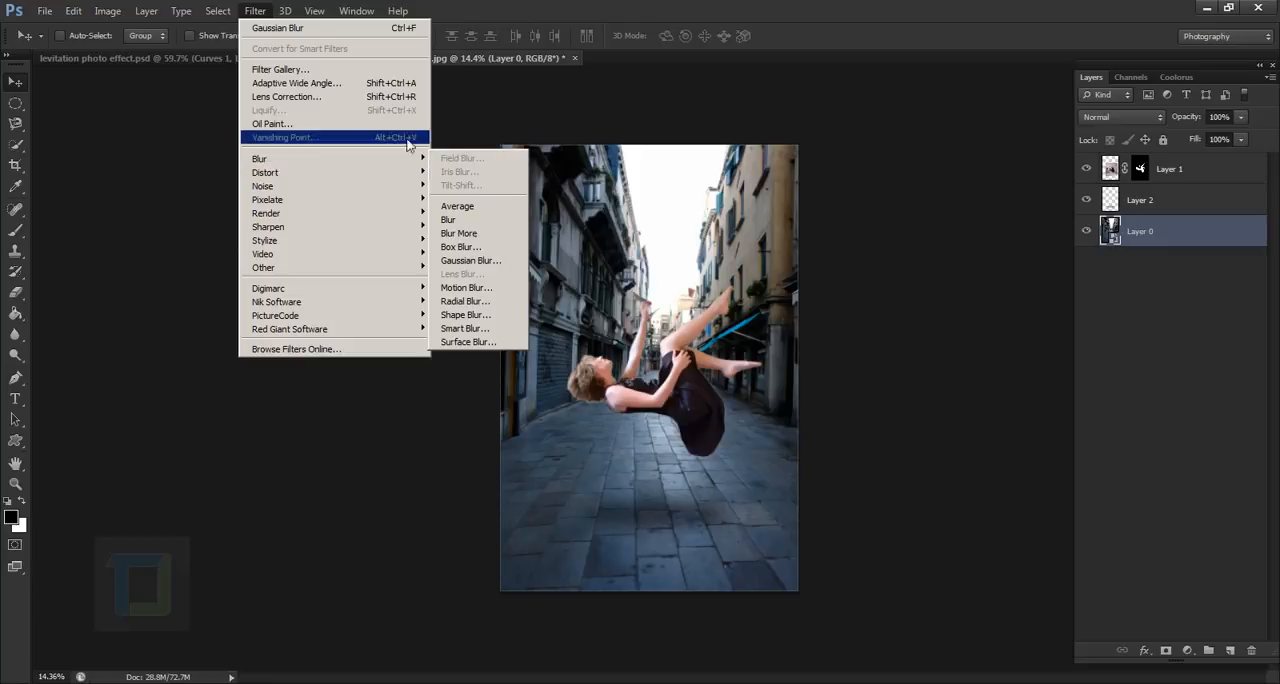
{"action": "left_click", "coordinate": [488, 263]}
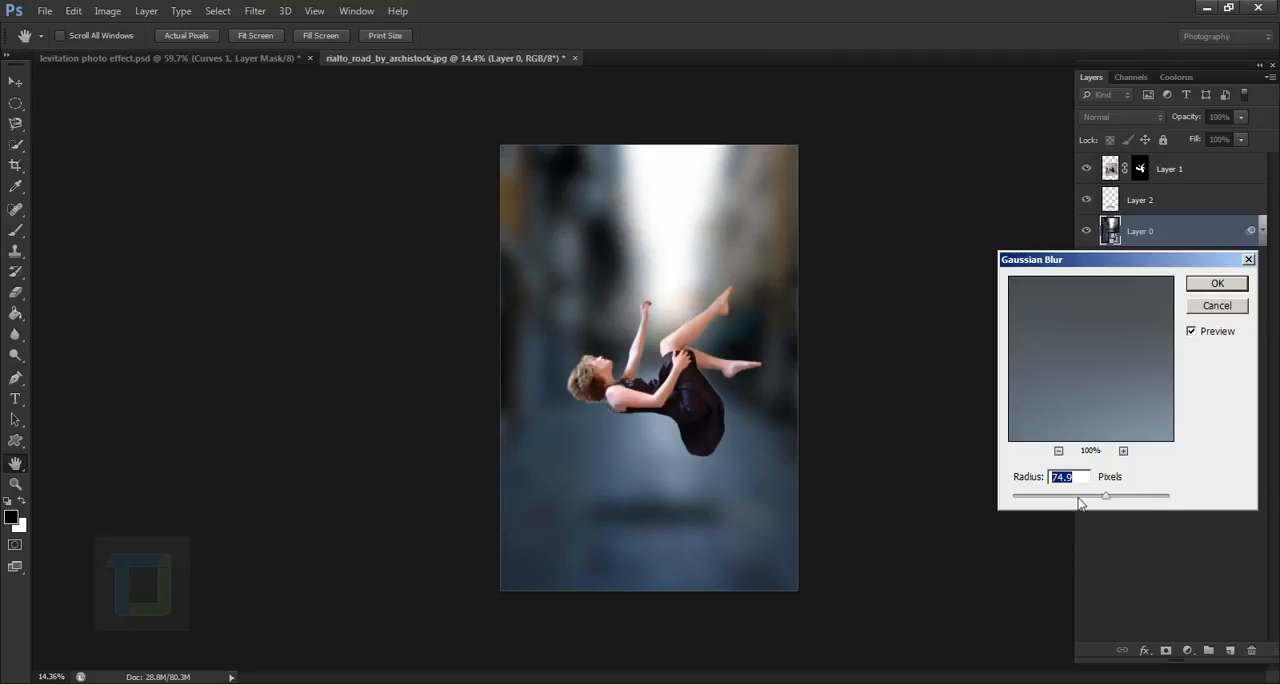
{"action": "mouse_move", "coordinate": [1079, 501]}
{"action": "left_mouse_down"}
{"action": "mouse_move", "coordinate": [1095, 503]}
{"action": "mouse_move", "coordinate": [1080, 492]}
{"action": "left_mouse_up"}
{"action": "type", "text": "20"}
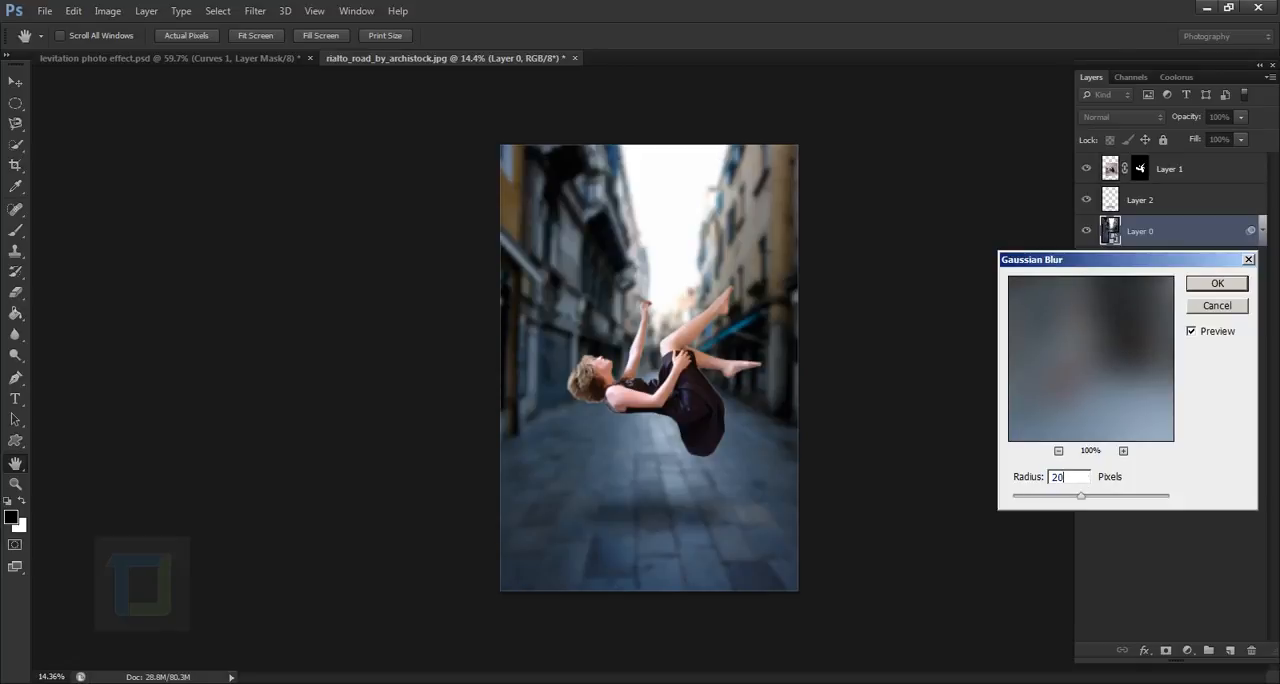
{"action": "left_click", "coordinate": [1212, 286]}
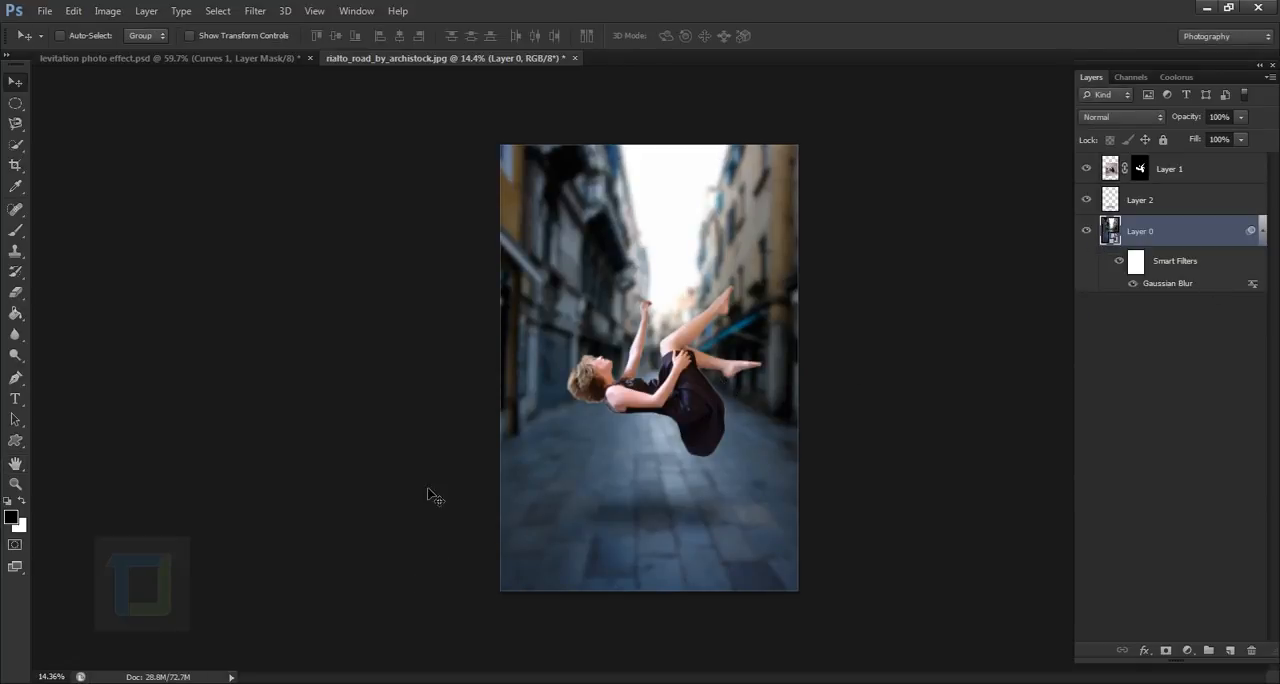
- Paint black on the blur's filter mask over the pavement with a large soft brush, up to 1800 px, to restore sharpness there
{"action": "left_click", "coordinate": [1137, 262]}
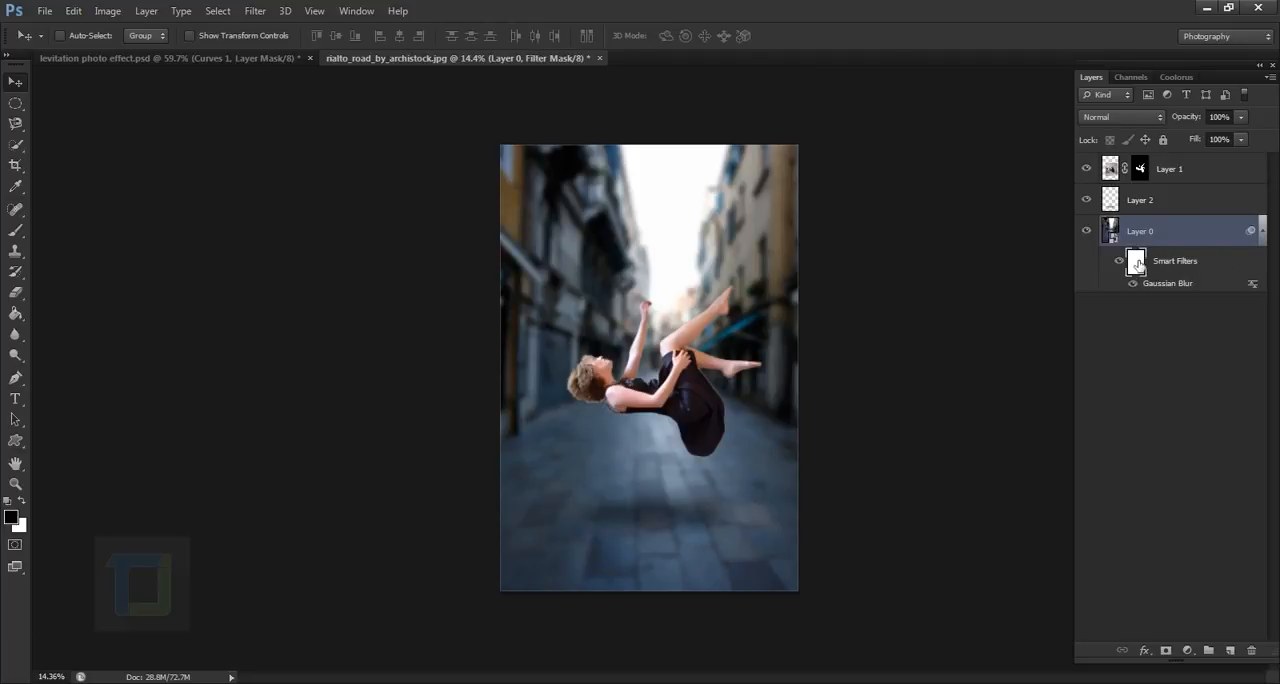
{"action": "left_click", "coordinate": [15, 230]}
{"action": "left_click", "coordinate": [81, 36]}
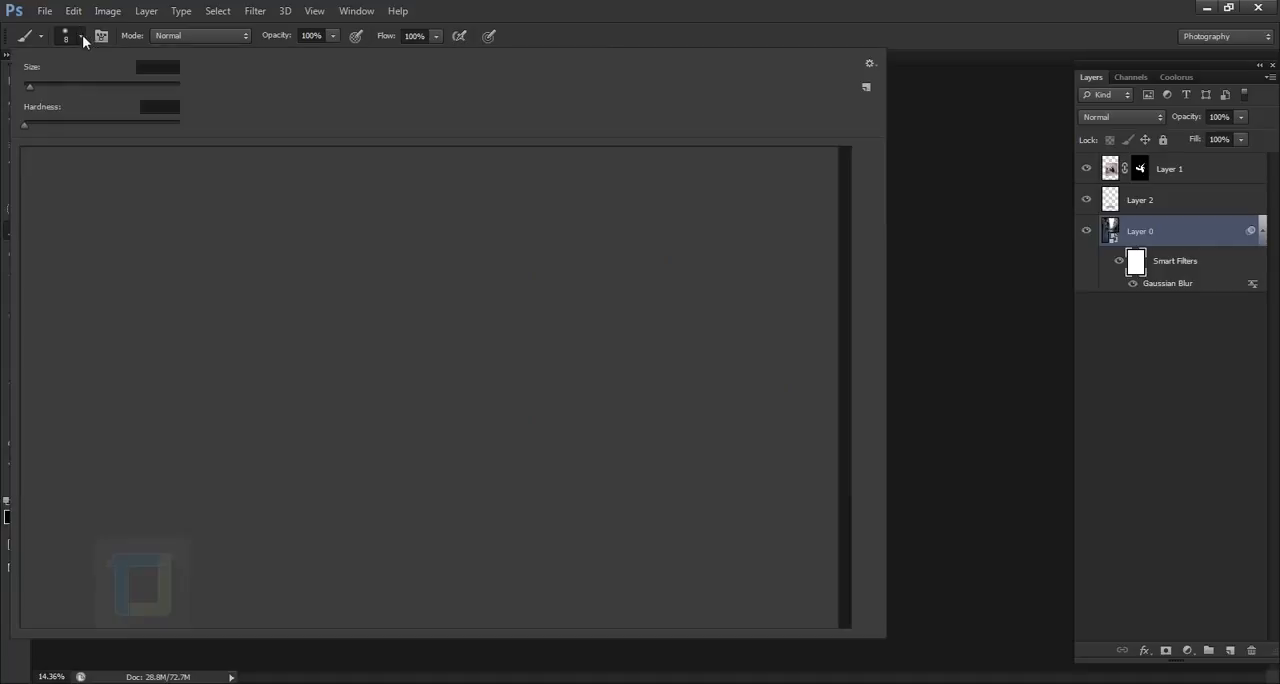
{"action": "left_click", "coordinate": [822, 8]}
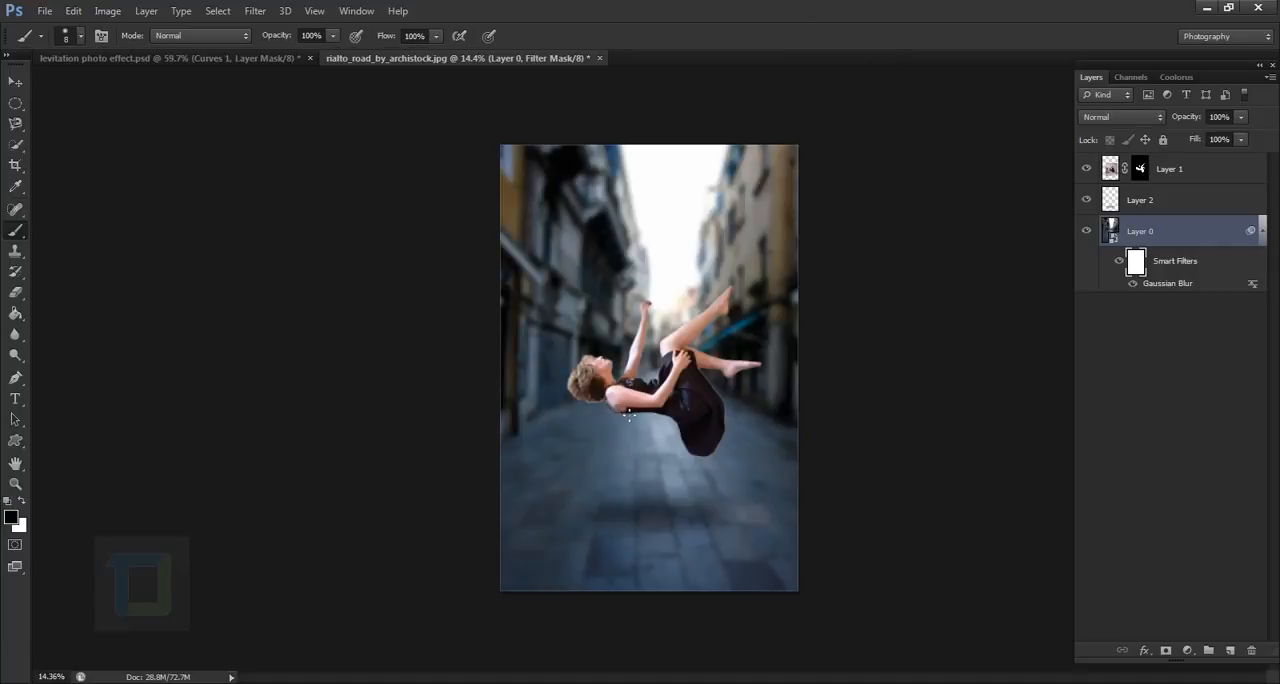
{"action": "right_click", "coordinate": [629, 415]}
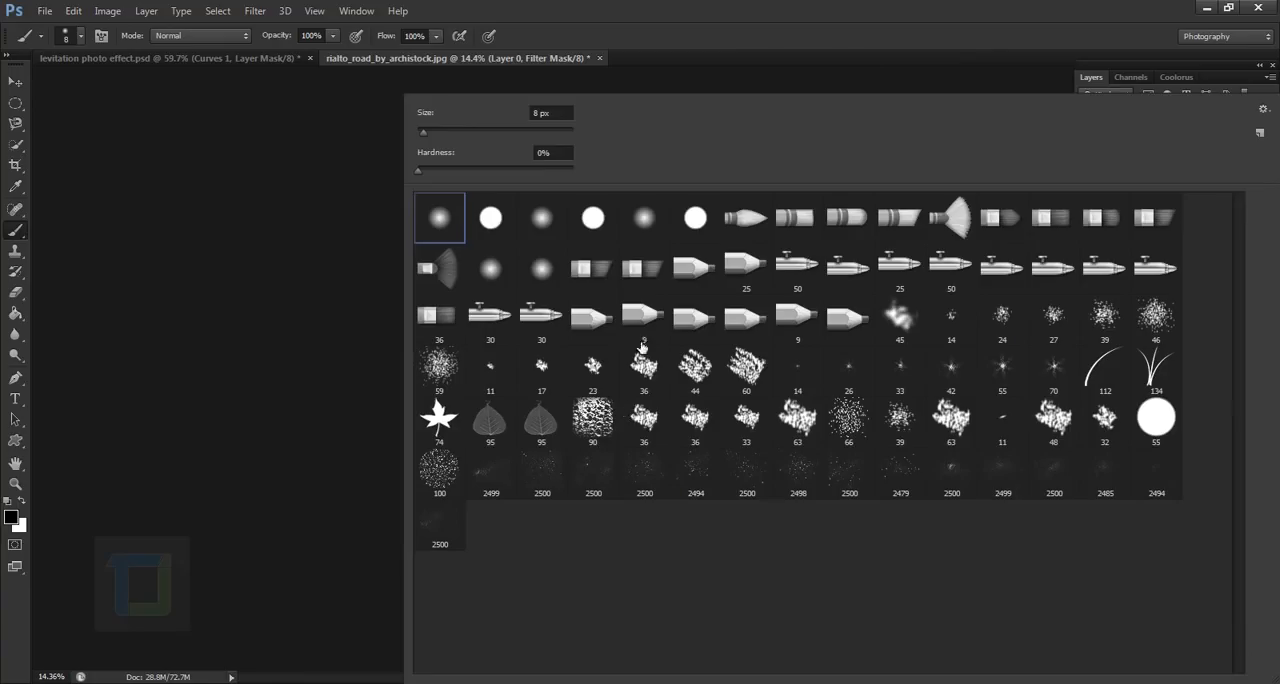
{"action": "left_click", "coordinate": [488, 131]}
{"action": "left_click", "coordinate": [306, 217]}
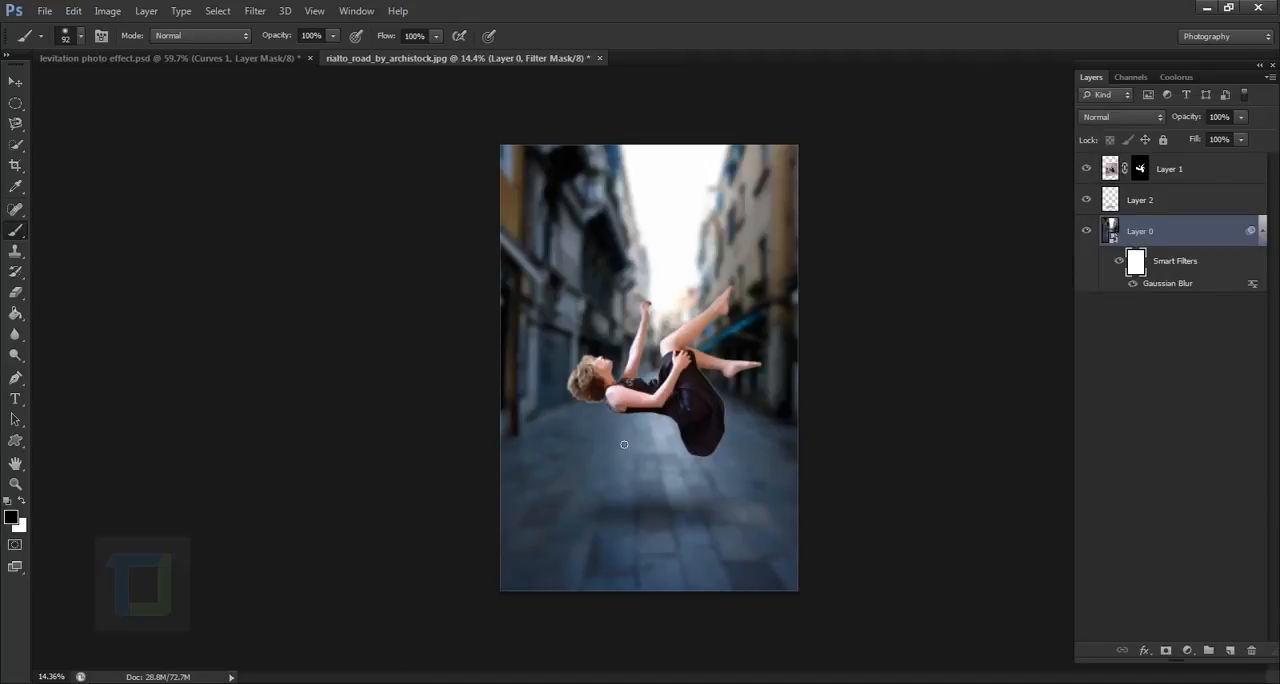
{"action": "key", "text": "bracketright"}
{"action": "key", "text": "bracketright"}
{"action": "key", "text": "bracketright"}
{"action": "key", "text": "bracketright"}
{"action": "key", "text": "bracketright"}
{"action": "key", "text": "bracketright"}
{"action": "key", "text": "bracketright"}
{"action": "key", "text": "bracketright"}
{"action": "key", "text": "bracketright"}
{"action": "key", "text": "bracketright"}
{"action": "key", "text": "bracketright"}
{"action": "key", "text": "bracketright"}
{"action": "key", "text": "bracketright"}
{"action": "key", "text": "bracketright"}
{"action": "key", "text": "bracketright"}
{"action": "key", "text": "bracketright"}
{"action": "key", "text": "bracketright"}
{"action": "key", "text": "bracketright"}
{"action": "key", "text": "bracketright"}
{"action": "key", "text": "bracketright"}
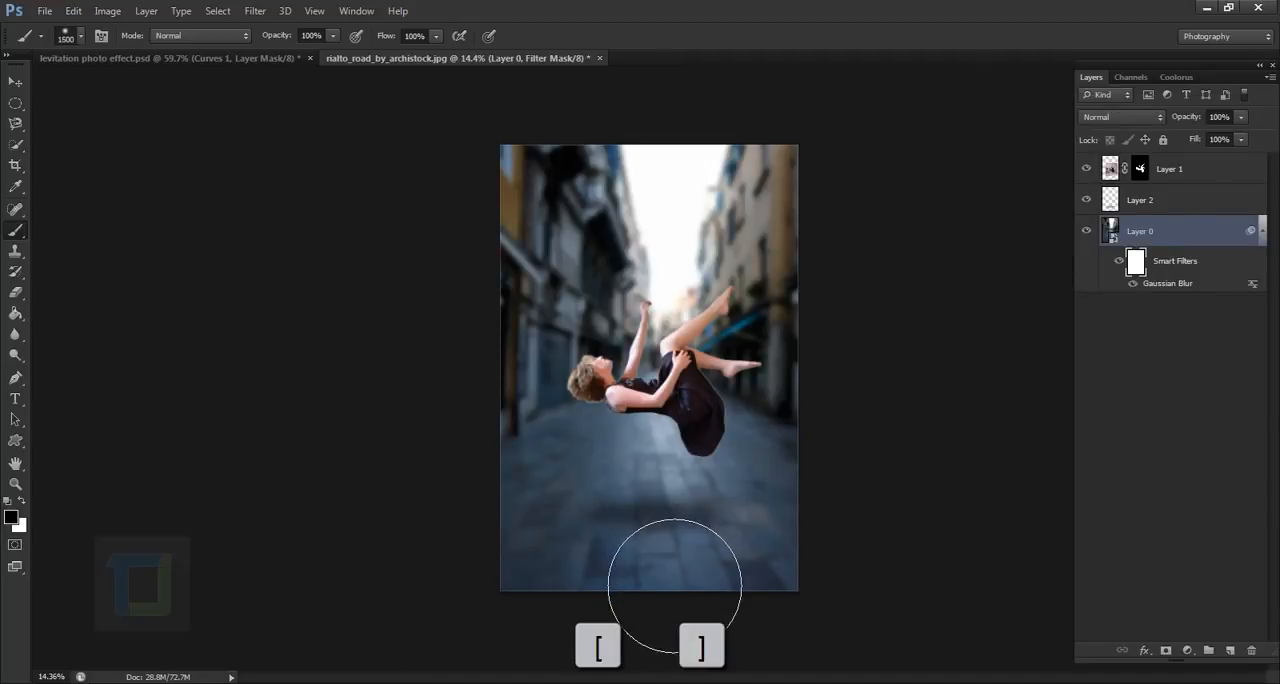
{"action": "mouse_move", "coordinate": [677, 602]}
{"action": "left_mouse_down"}
{"action": "mouse_move", "coordinate": [886, 615]}
{"action": "mouse_move", "coordinate": [700, 615]}
{"action": "mouse_move", "coordinate": [903, 587]}
{"action": "mouse_move", "coordinate": [620, 608]}
{"action": "mouse_move", "coordinate": [851, 609]}
{"action": "mouse_move", "coordinate": [570, 609]}
{"action": "left_mouse_up"}
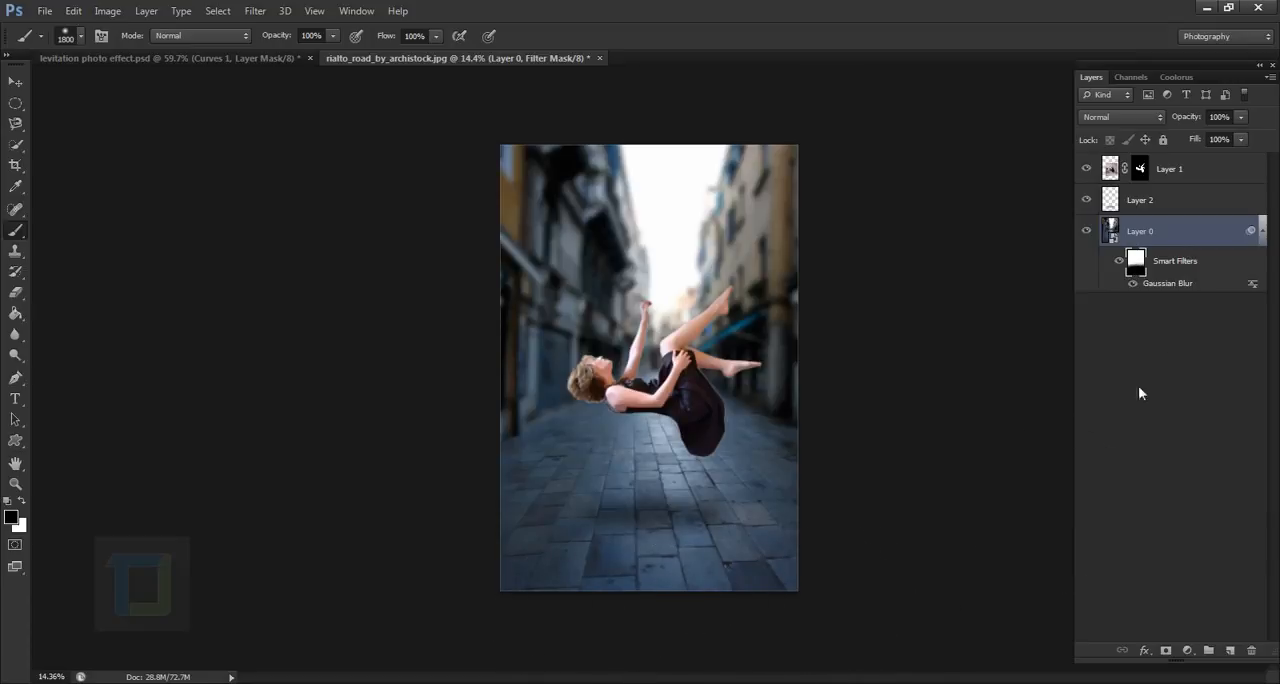
- Refine the filter mask along the pavement with the 1800 px brush in white and black, comparing the image with the smart filter off and on
{"action": "left_click", "coordinate": [1121, 262]}
{"action": "left_click", "coordinate": [1121, 262]}
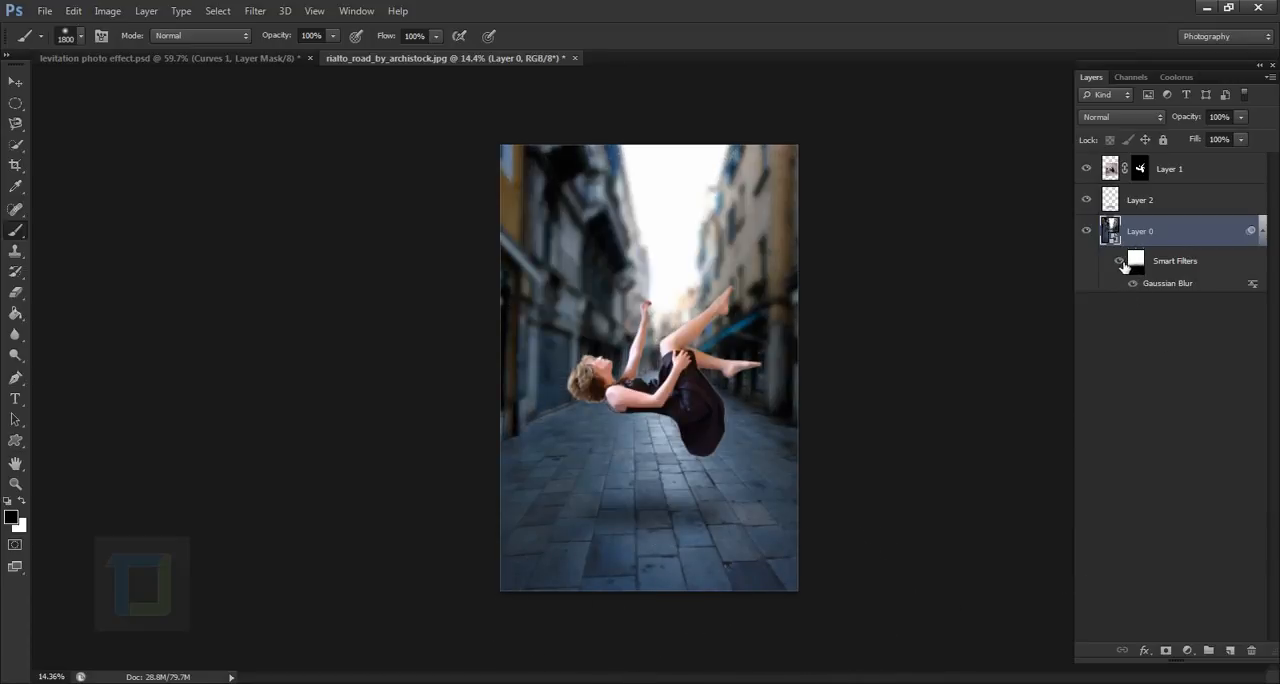
{"action": "left_click", "coordinate": [1135, 262]}
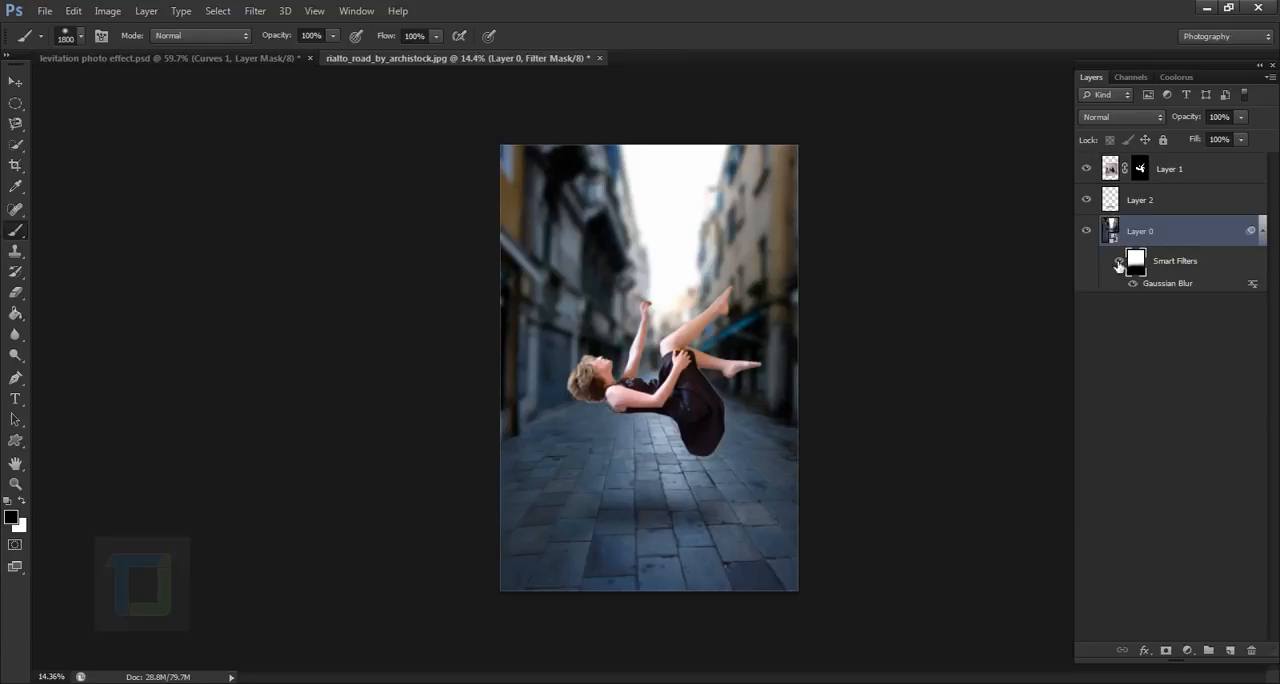
{"action": "key", "text": "x"}
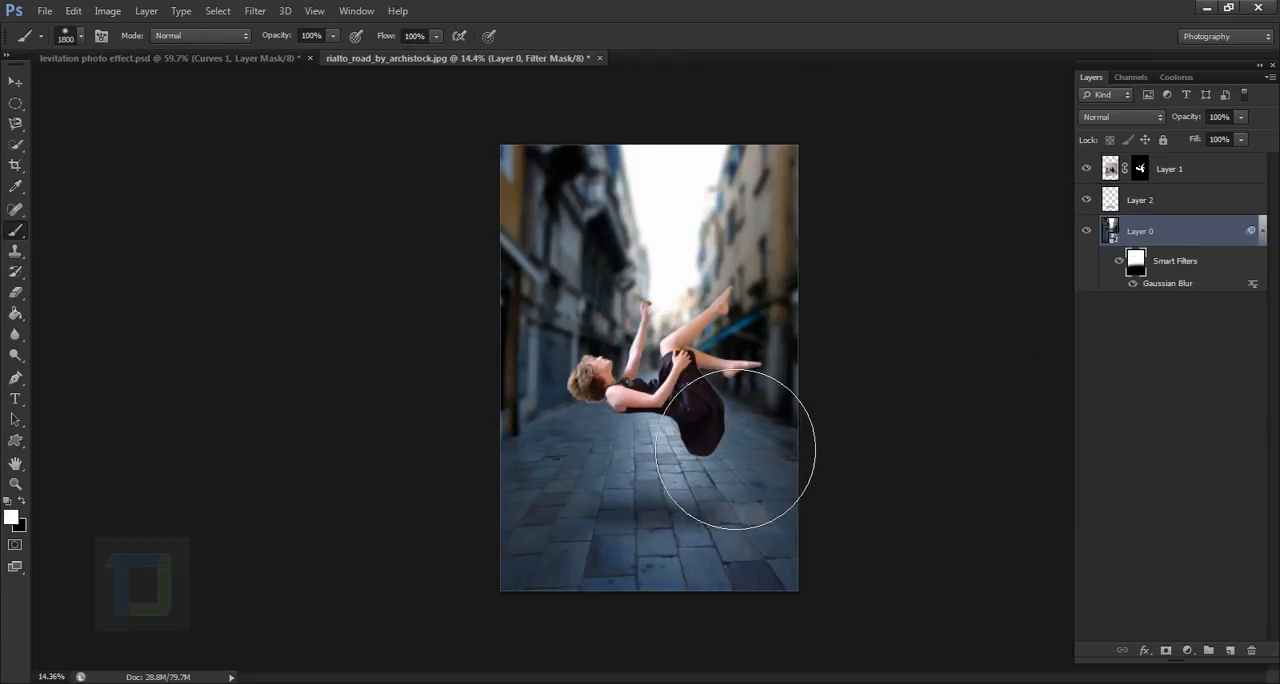
{"action": "key", "text": "x"}
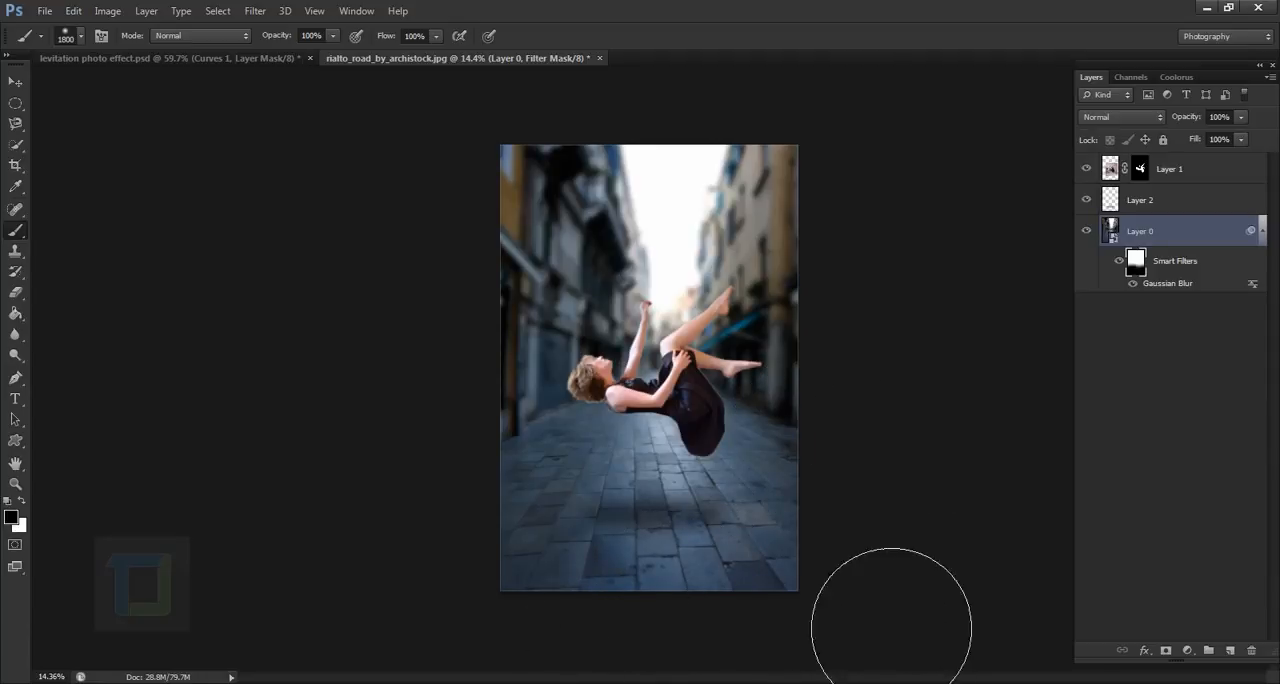
{"action": "left_click", "coordinate": [1123, 265]}
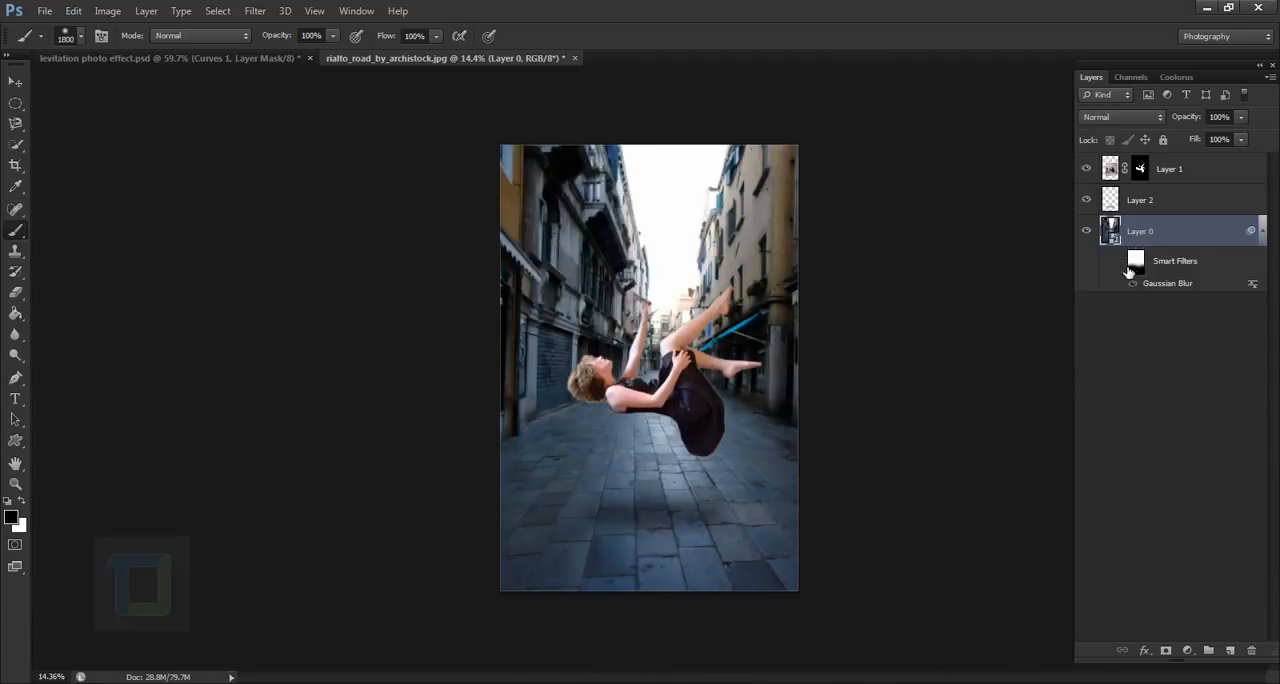
{"action": "left_click", "coordinate": [1123, 265]}
{"action": "scroll", "coordinate": [931, 451], "scroll_direction": "down", "scroll_amount": 2}
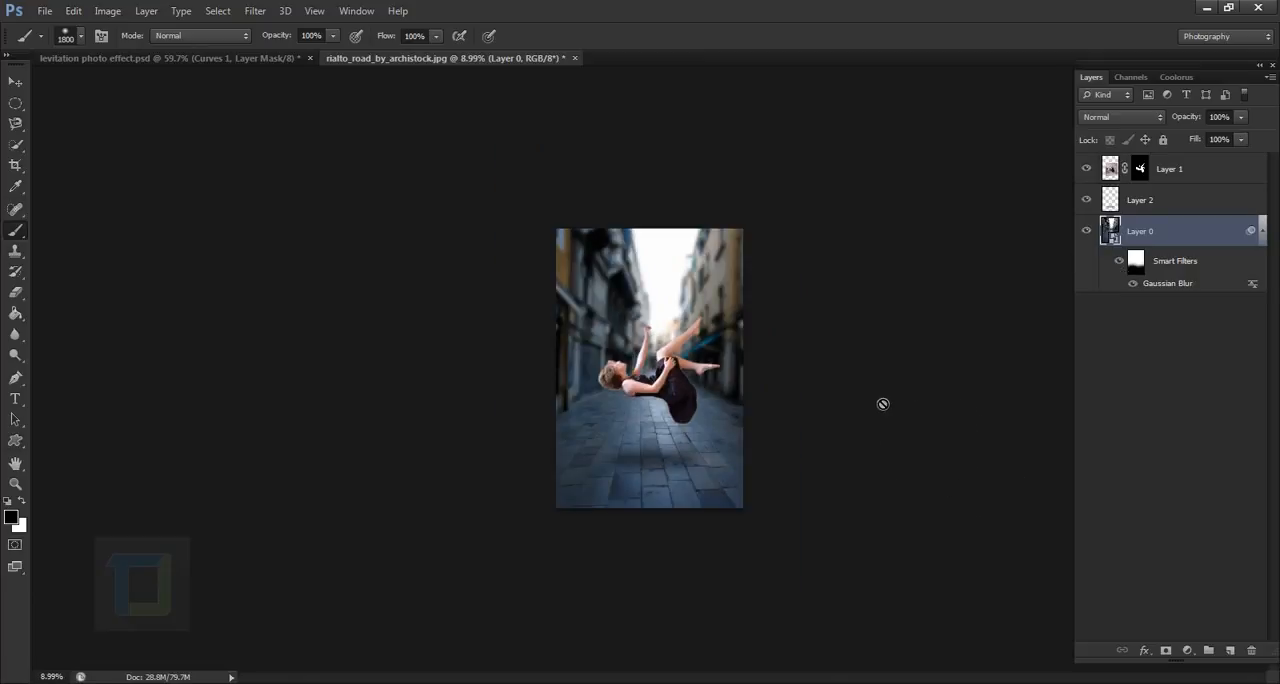
{"action": "scroll", "coordinate": [931, 451], "scroll_direction": "up", "scroll_amount": 2}
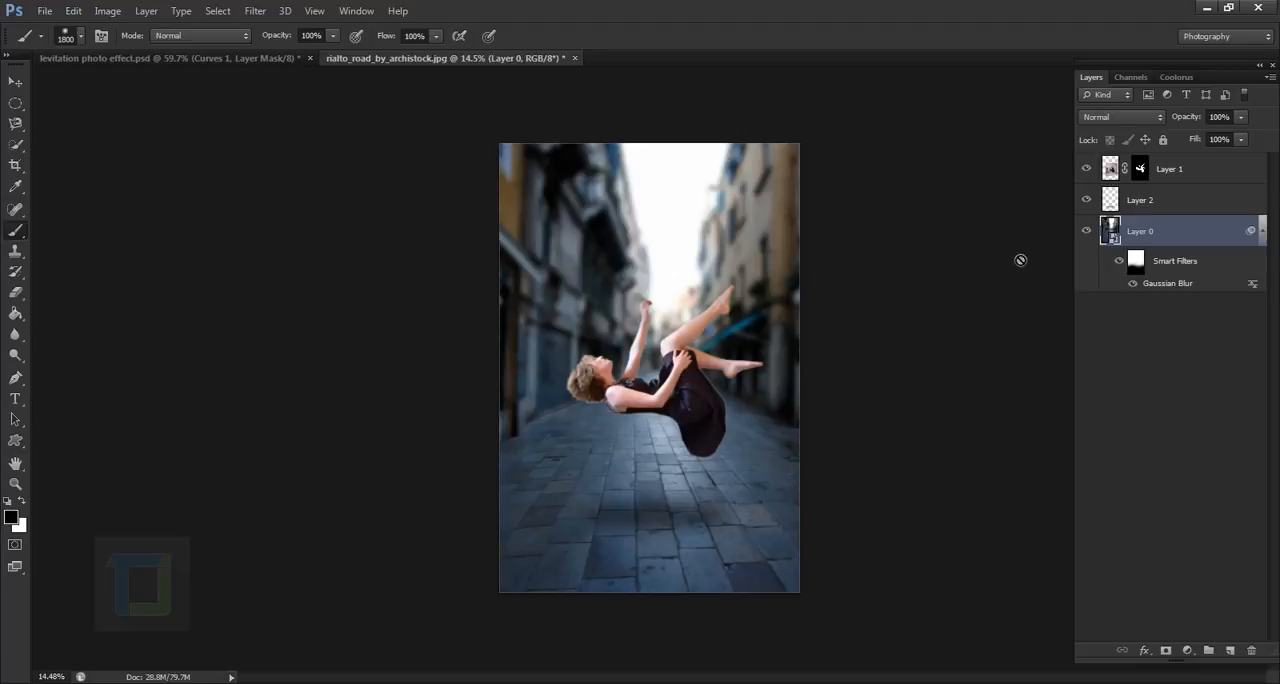
- Add a new layer above the shadow layer and fill it with black using the Paint Bucket tool
{"action": "left_click", "coordinate": [1215, 211]}
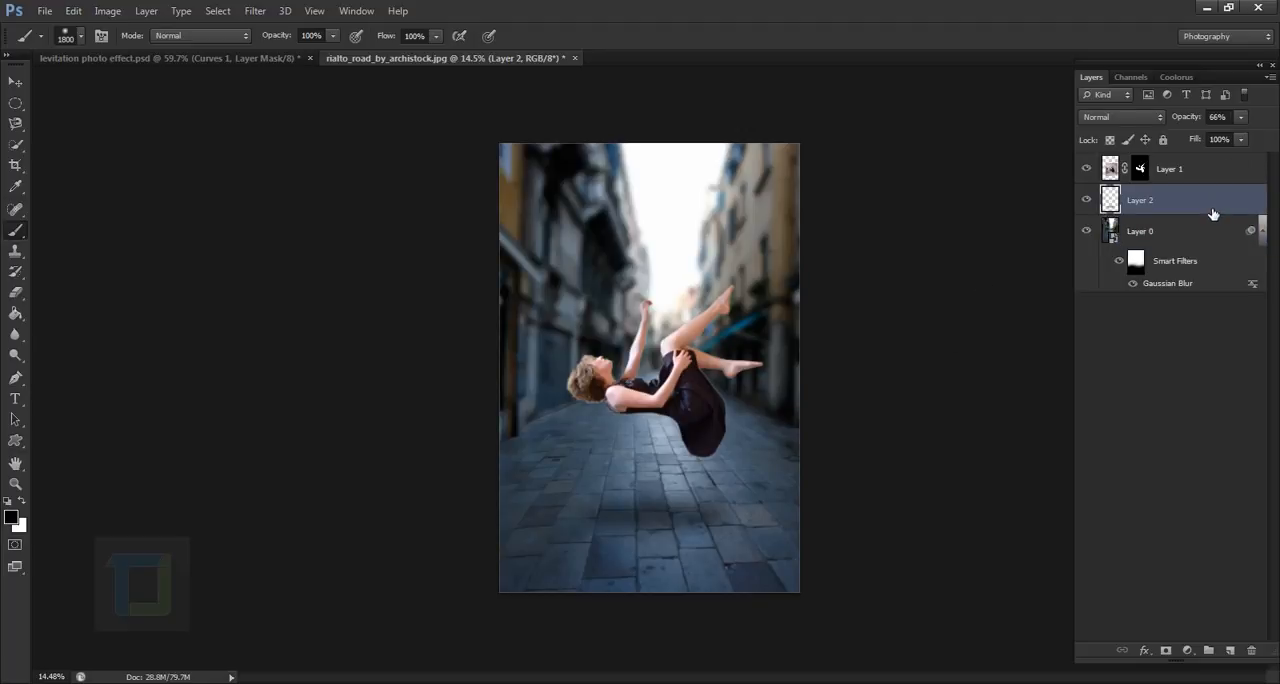
{"action": "left_click", "coordinate": [1238, 650]}
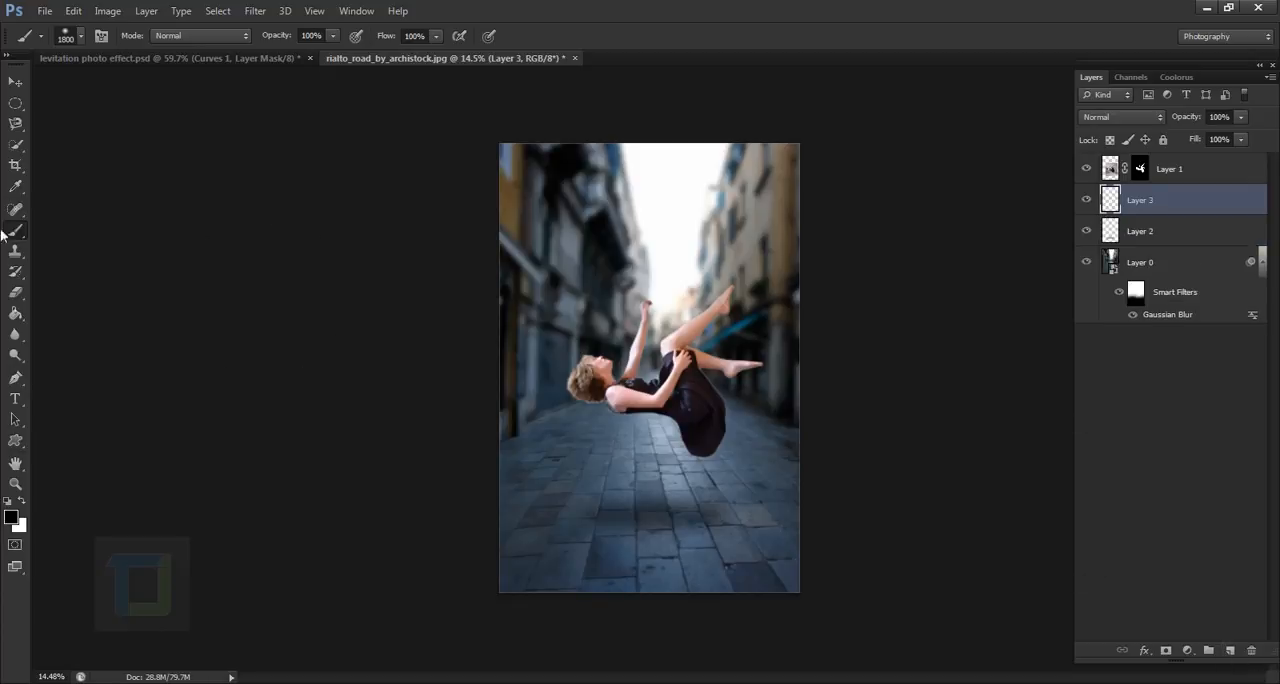
{"action": "mouse_move", "coordinate": [15, 313]}
{"action": "left_mouse_down"}
{"action": "mouse_move", "coordinate": [16, 328]}
{"action": "mouse_move", "coordinate": [93, 320]}
{"action": "left_mouse_up"}
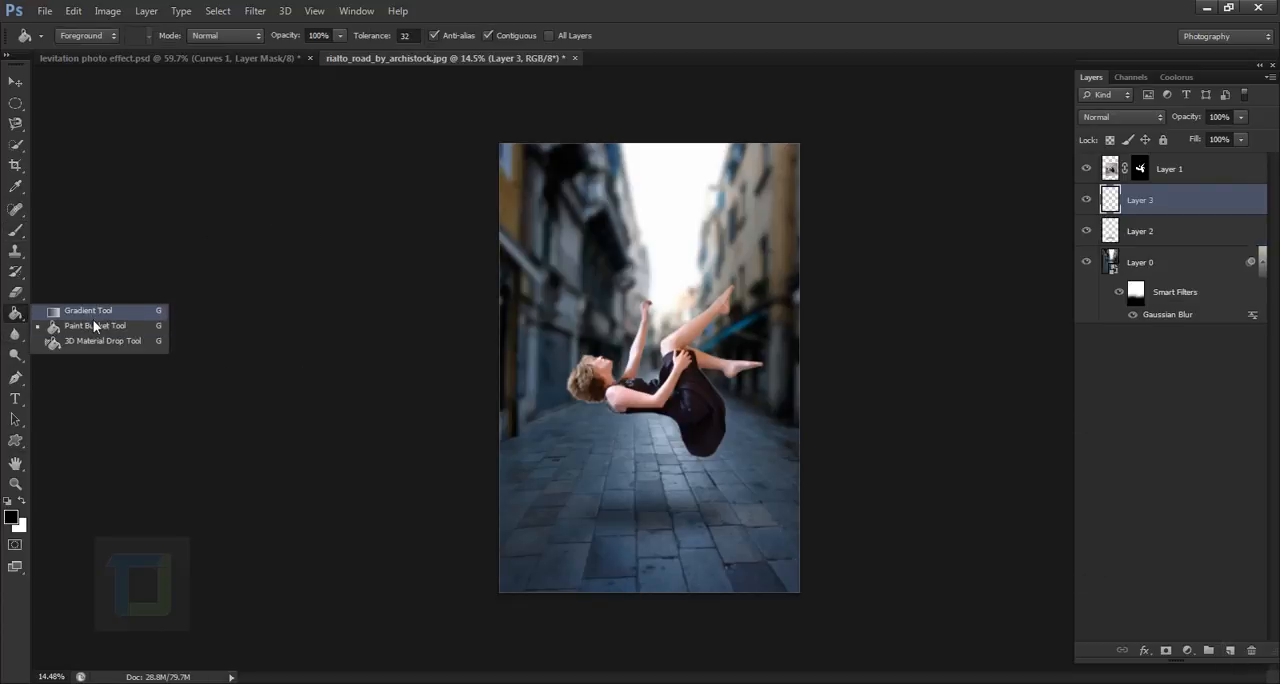
{"action": "left_click", "coordinate": [93, 325]}
{"action": "left_click", "coordinate": [664, 338]}
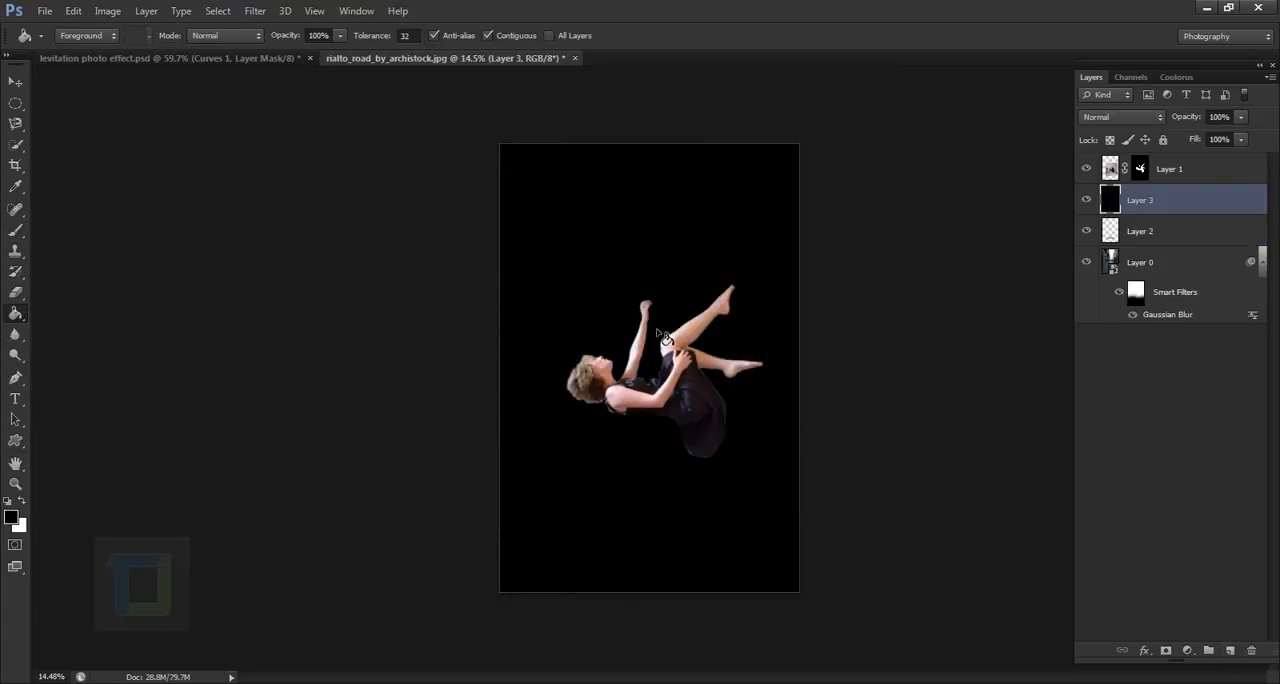
- Render a 105mm Prime lens flare at 100% brightness near the centre of the black layer and set its blend mode to Screen
{"action": "left_click", "coordinate": [251, 13]}
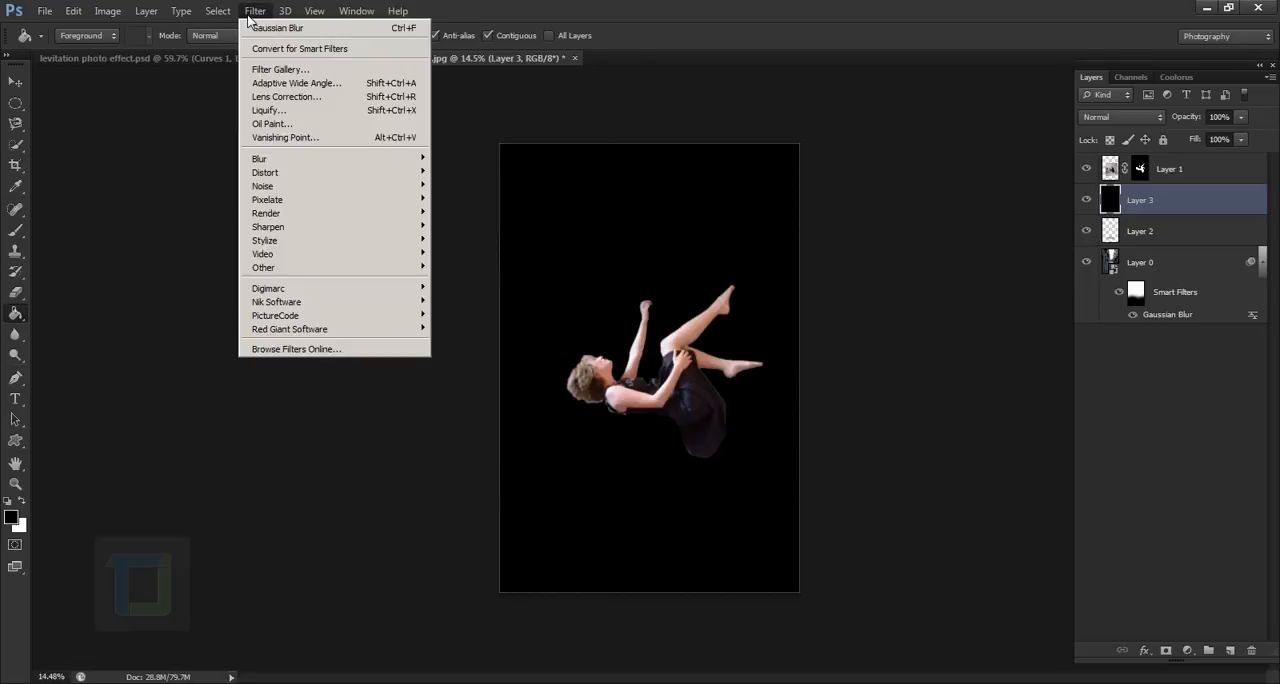
{"action": "mouse_move", "coordinate": [300, 213]}
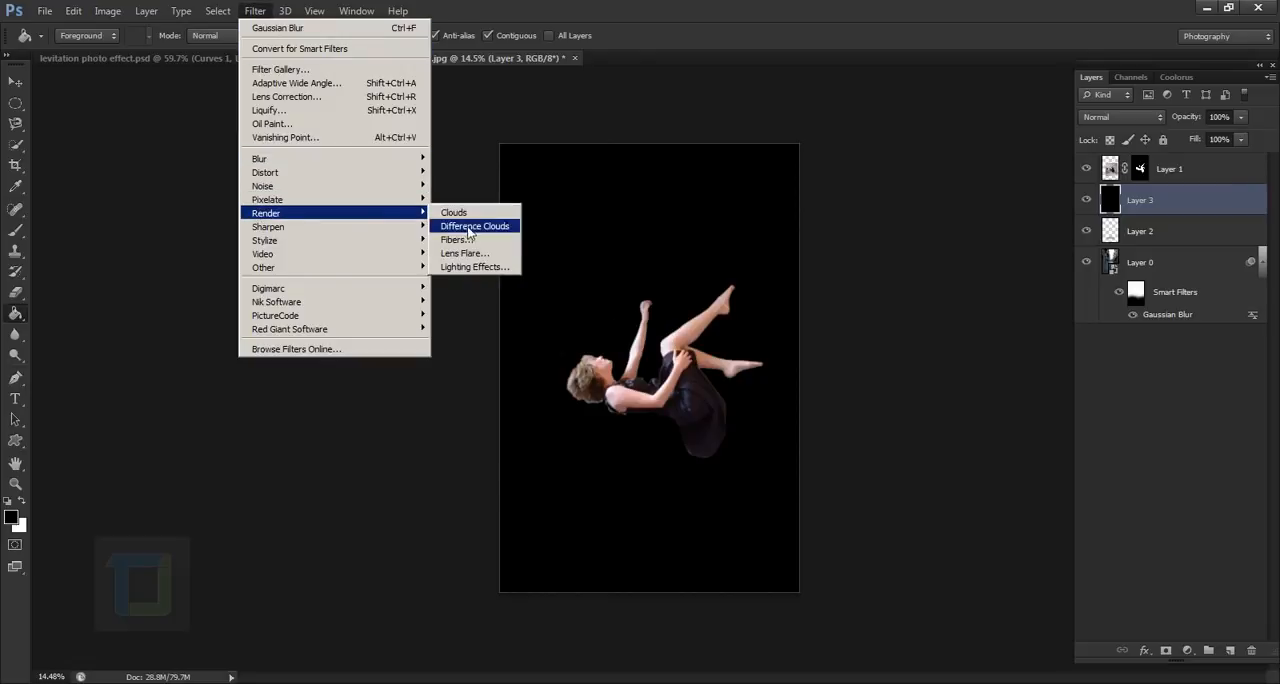
{"action": "left_click", "coordinate": [466, 253]}
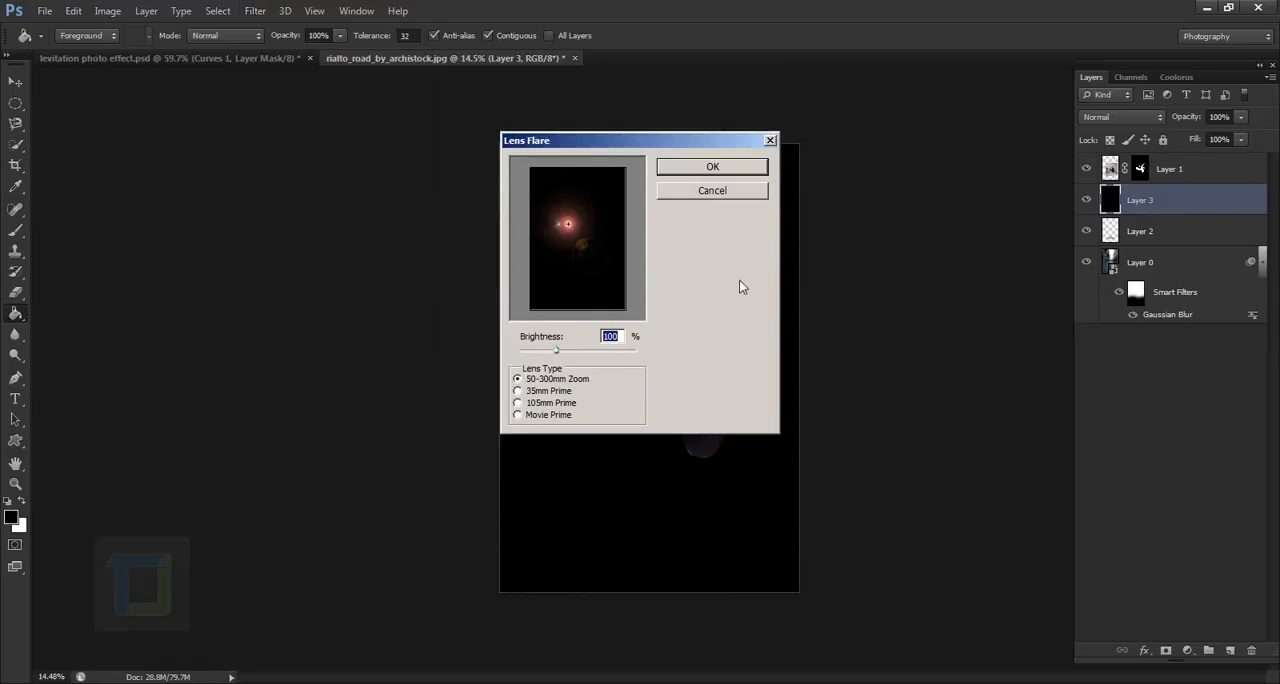
{"action": "left_click_drag", "start_coordinate": [576, 232], "coordinate": [578, 244]}
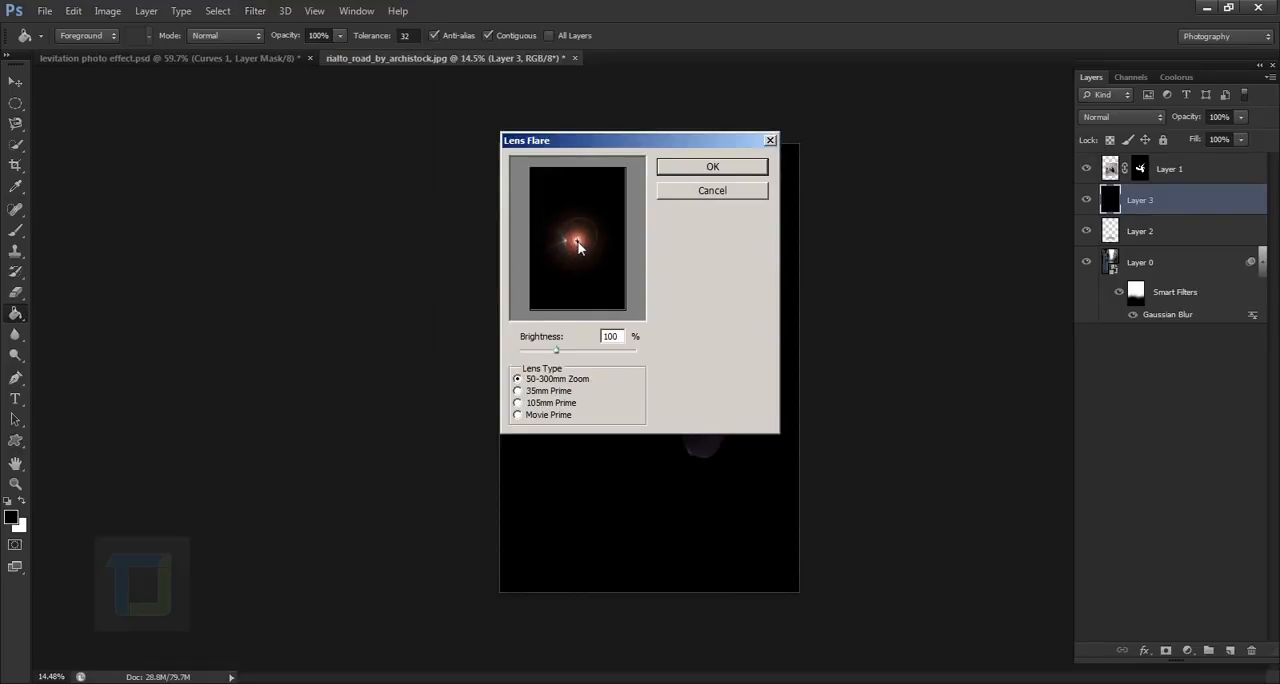
{"action": "left_click", "coordinate": [530, 403]}
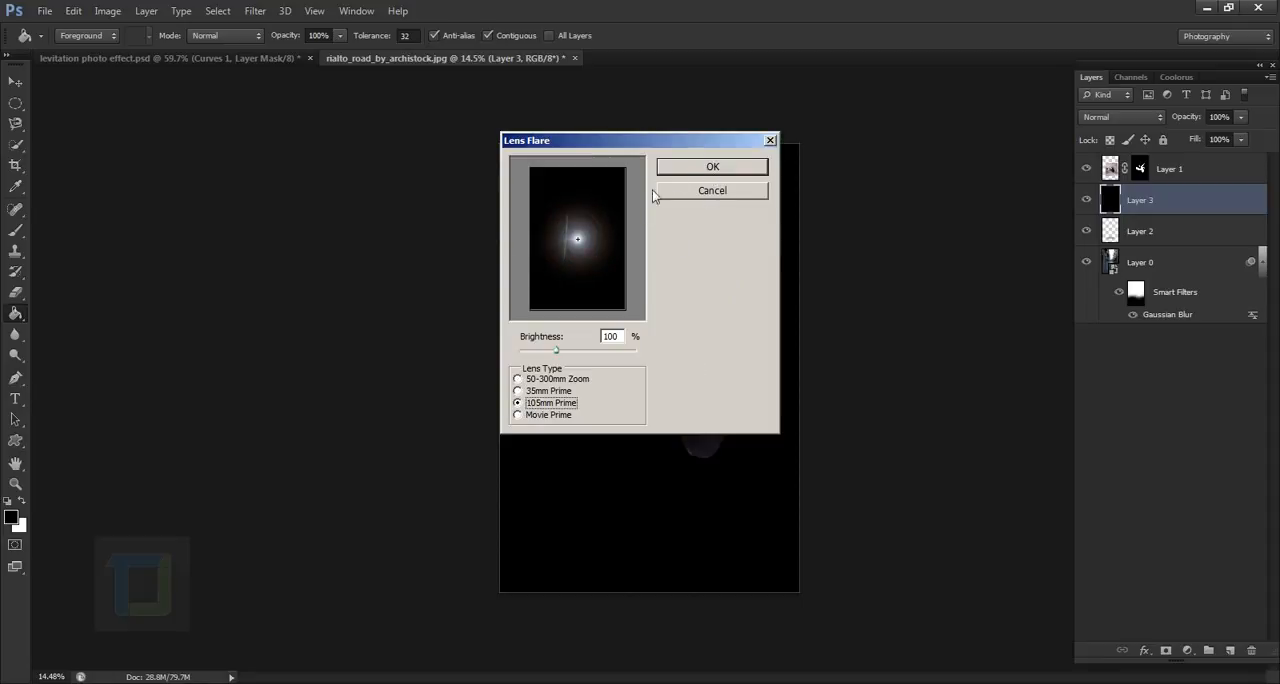
{"action": "left_click", "coordinate": [702, 167]}
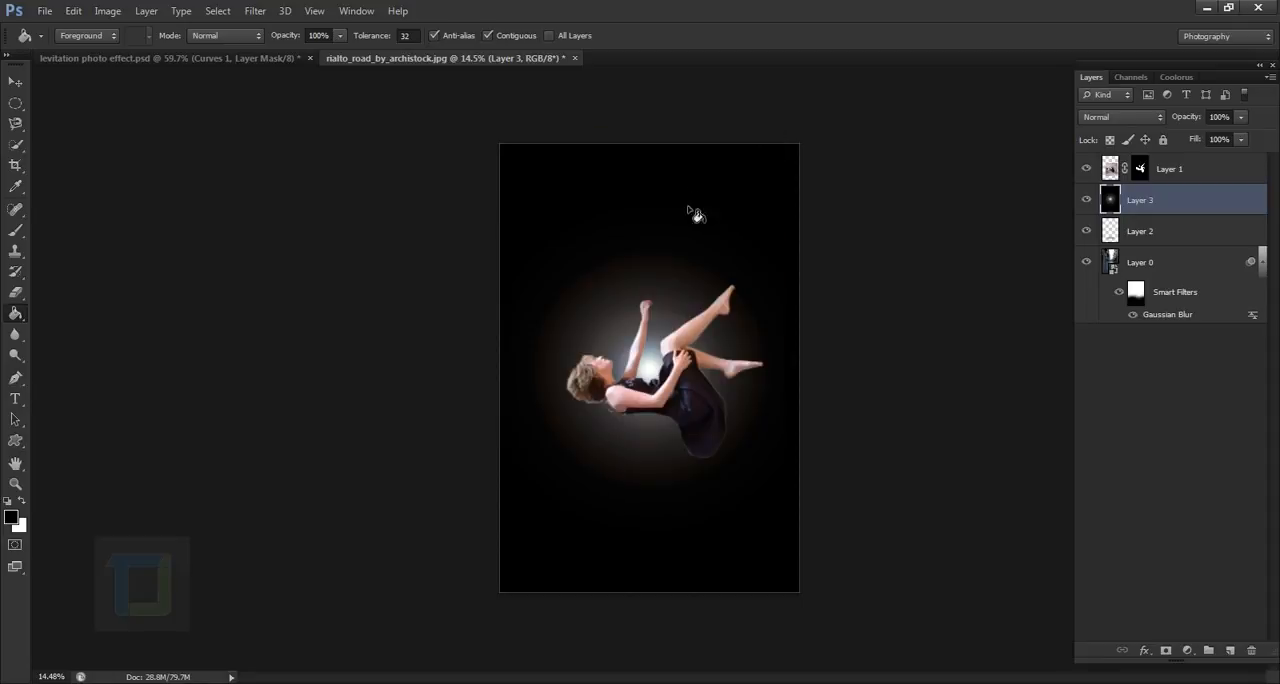
{"action": "left_click", "coordinate": [1160, 117]}
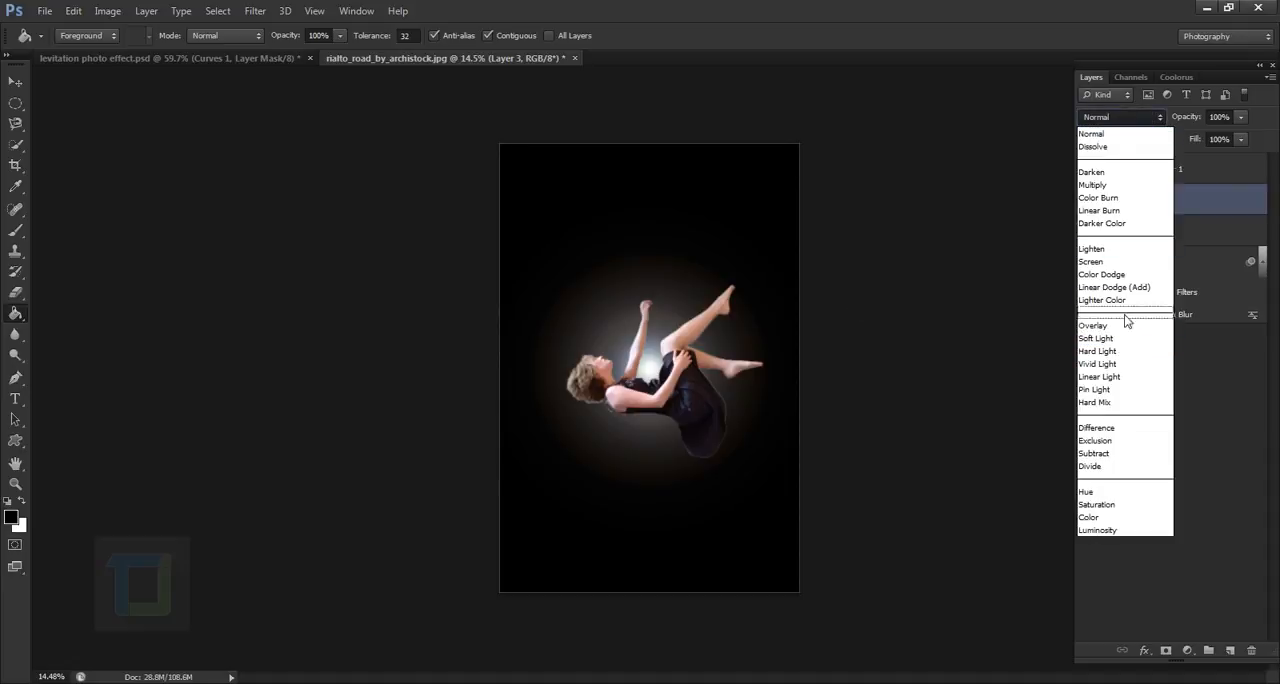
{"action": "left_click", "coordinate": [1128, 263]}
- Position the flare layer behind the woman and scale it up proportionally to about 116%
{"action": "left_click", "coordinate": [15, 83]}
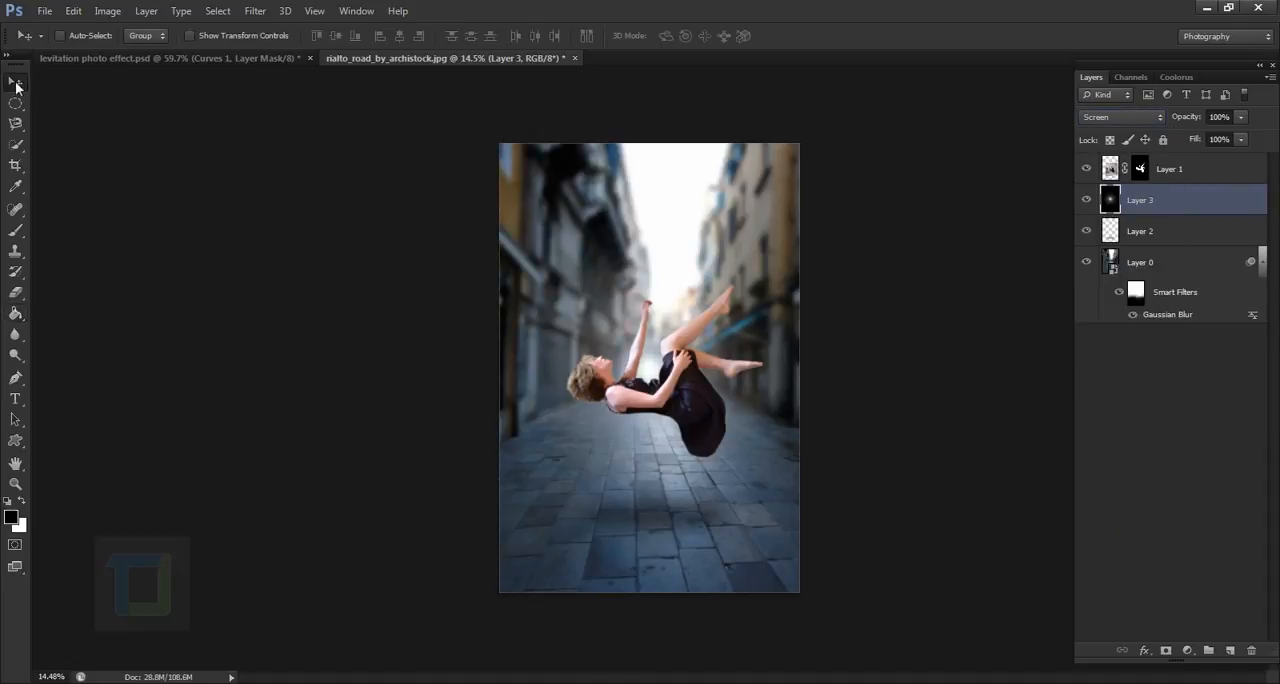
{"action": "left_click_drag", "start_coordinate": [704, 388], "coordinate": [692, 368]}
{"action": "key", "text": "ctrl+t"}
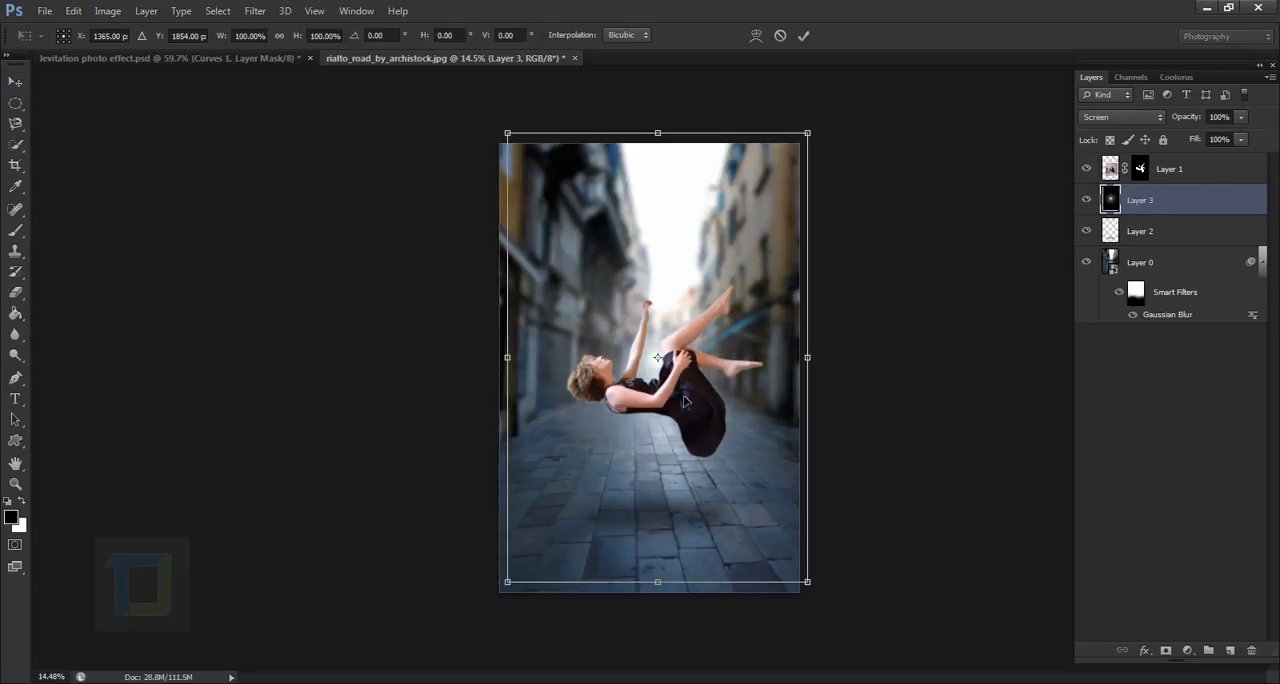
{"action": "left_click_drag", "start_coordinate": [814, 589], "coordinate": [838, 618]}
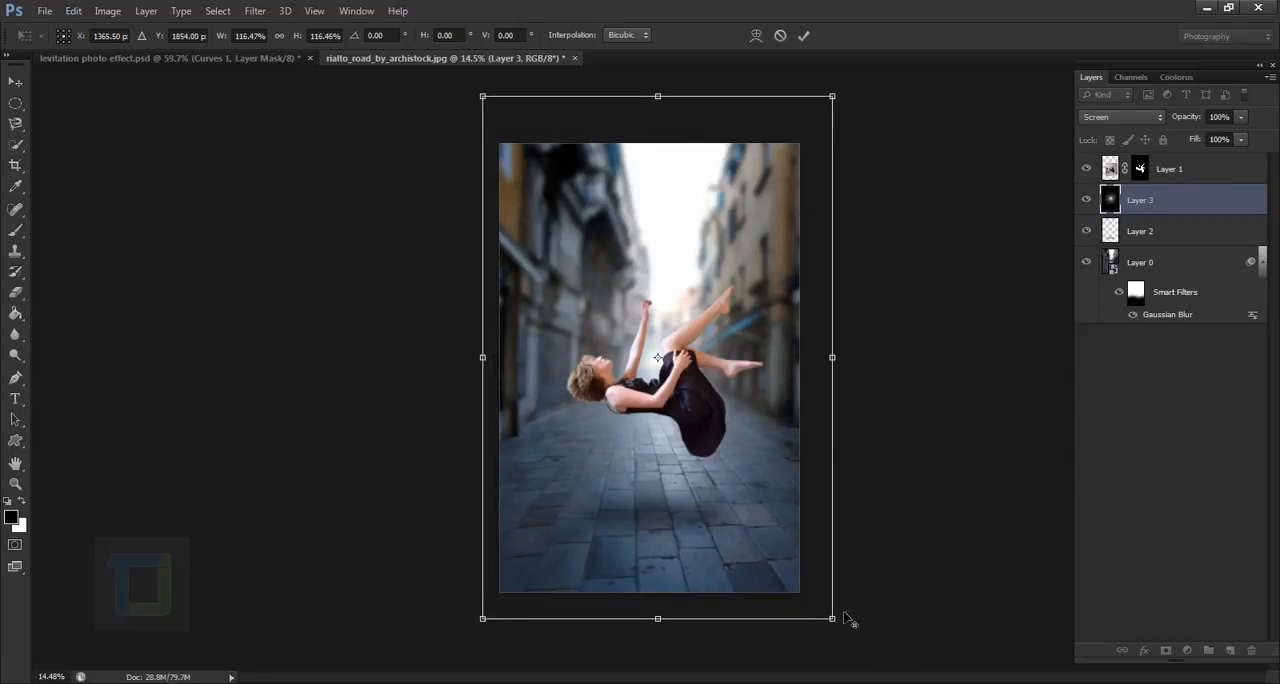
{"action": "left_click", "coordinate": [804, 37]}
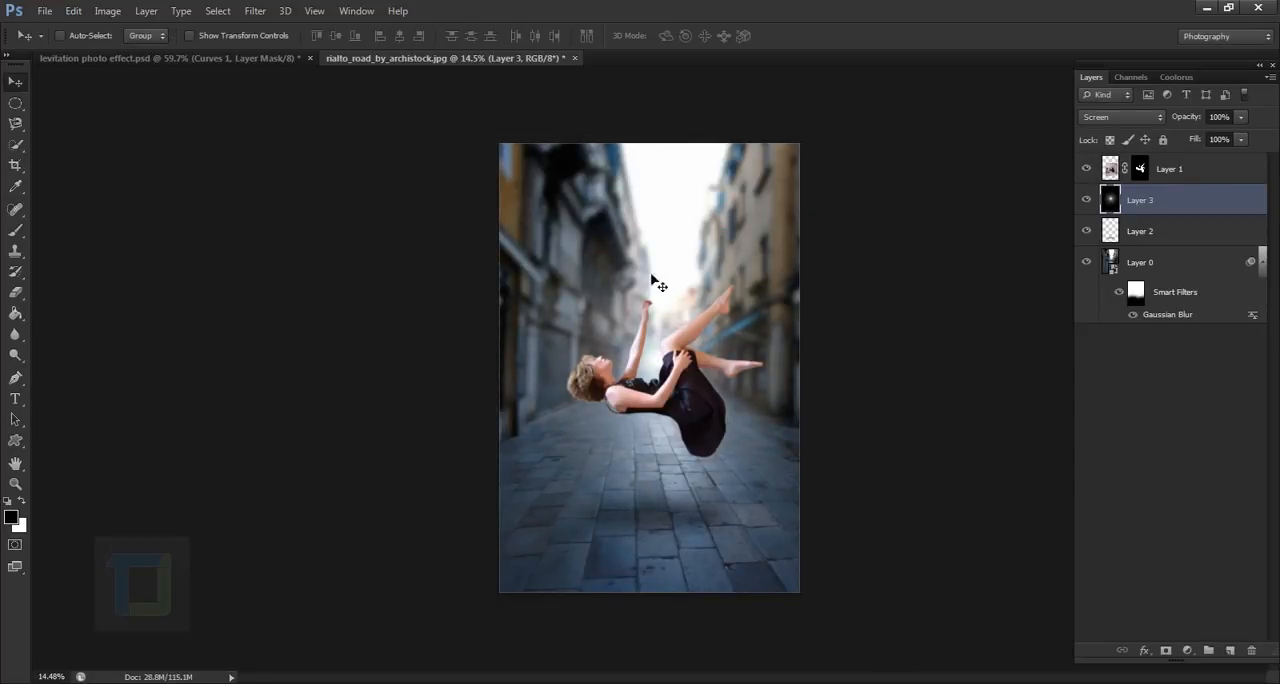
- Colorize the flare layer with a Hue/Saturation adjustment, using a warm orange hue and a saturation above 25
{"action": "left_click", "coordinate": [107, 11]}
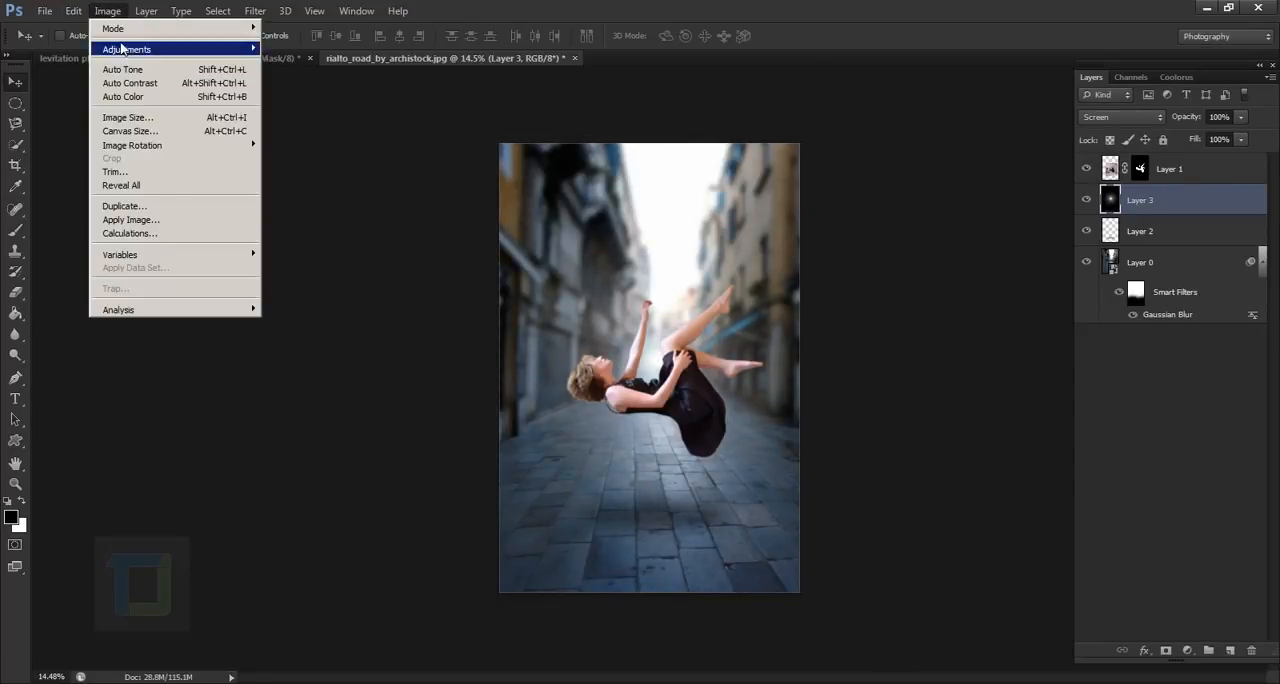
{"action": "mouse_move", "coordinate": [237, 48]}
{"action": "left_click", "coordinate": [303, 123]}
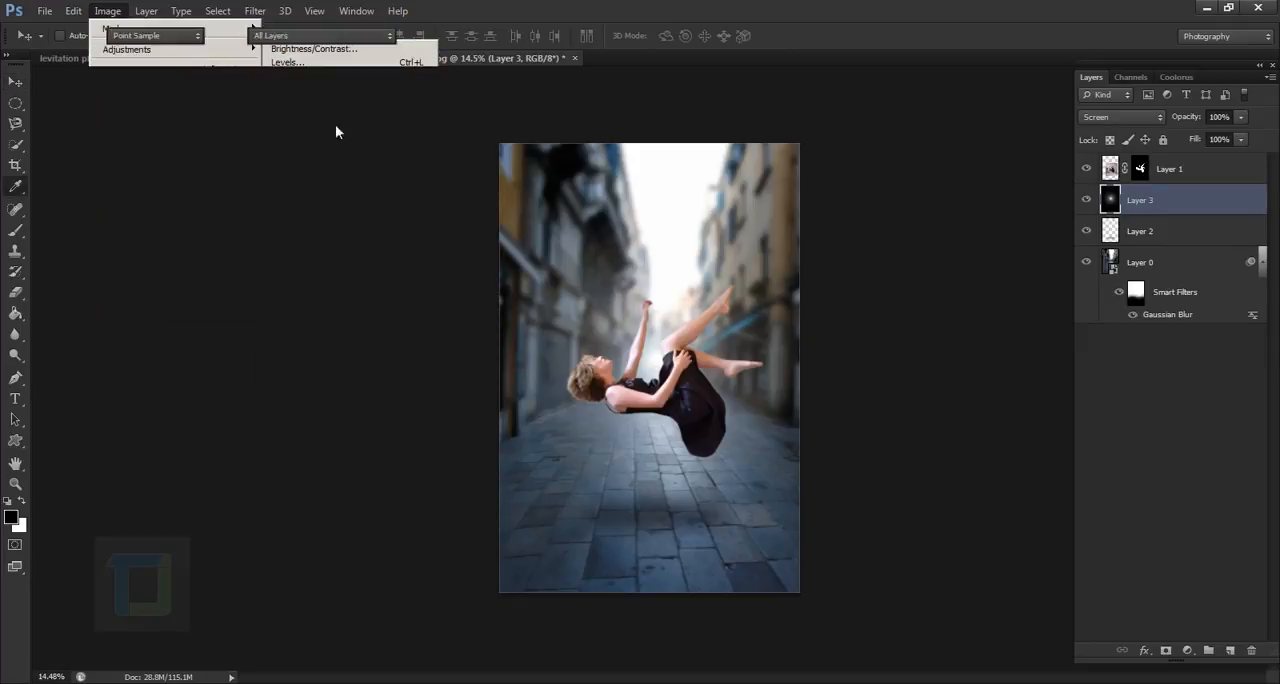
{"action": "left_click_drag", "start_coordinate": [1003, 343], "coordinate": [1088, 360]}
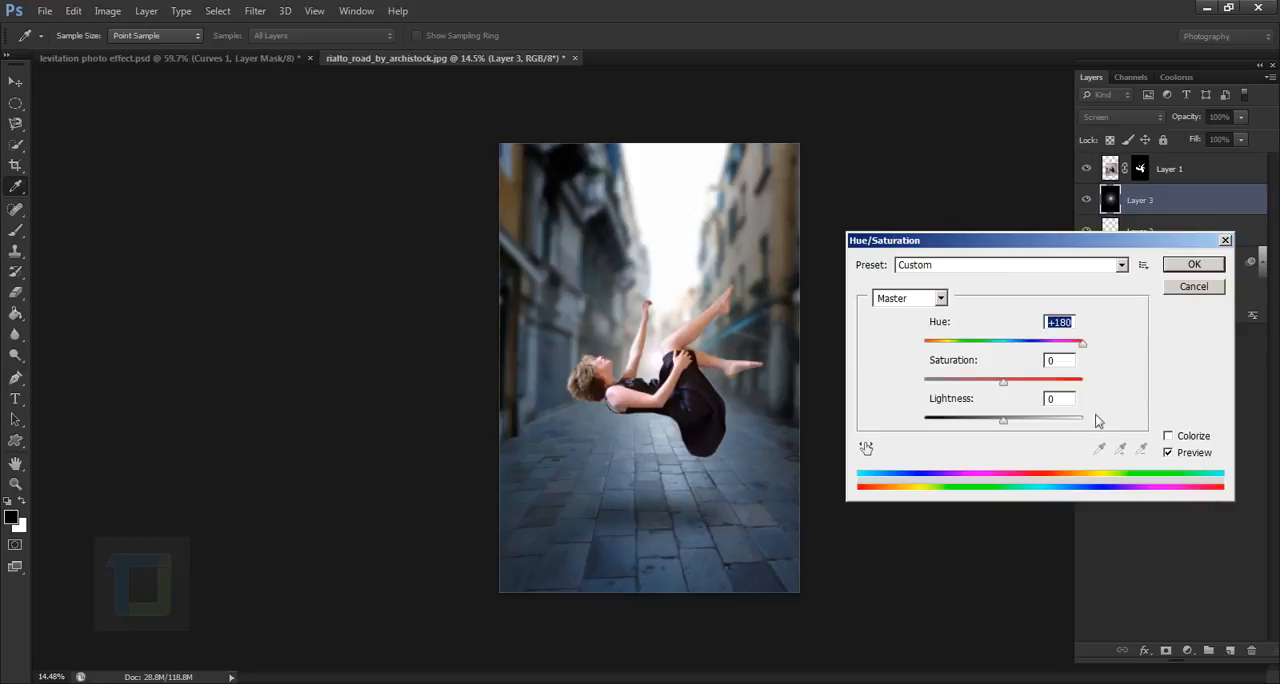
{"action": "left_click", "coordinate": [1169, 437]}
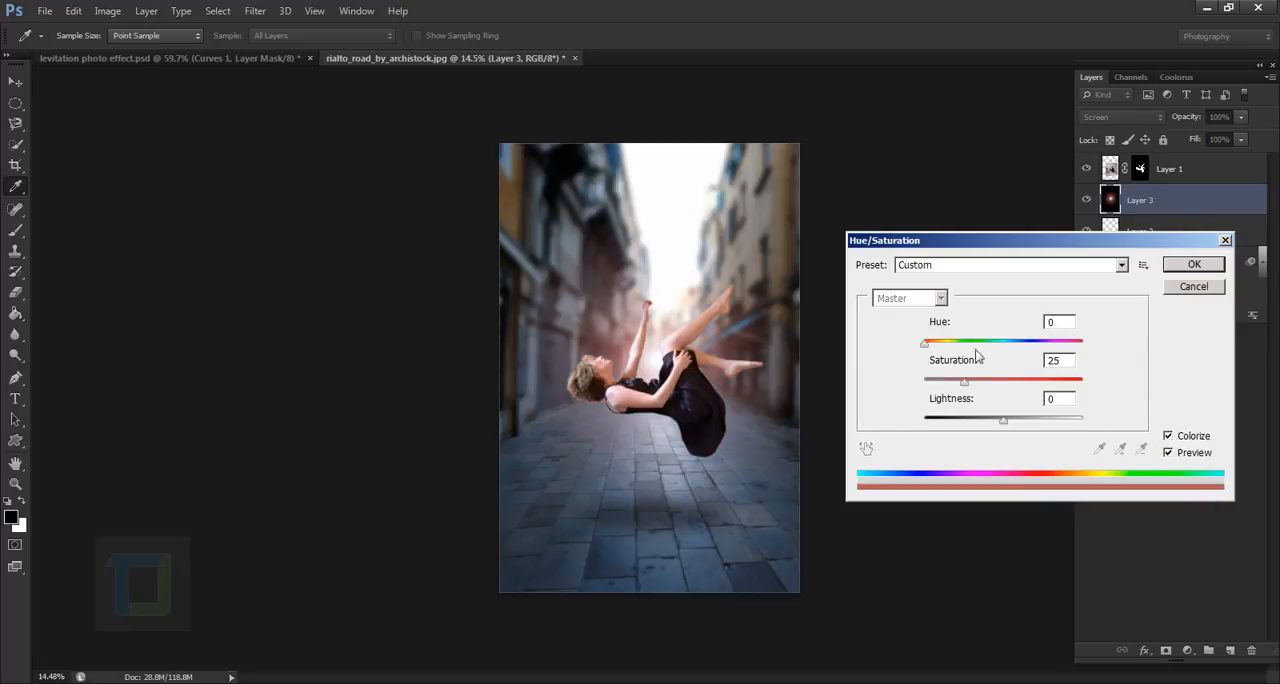
{"action": "left_click_drag", "start_coordinate": [966, 384], "coordinate": [998, 387]}
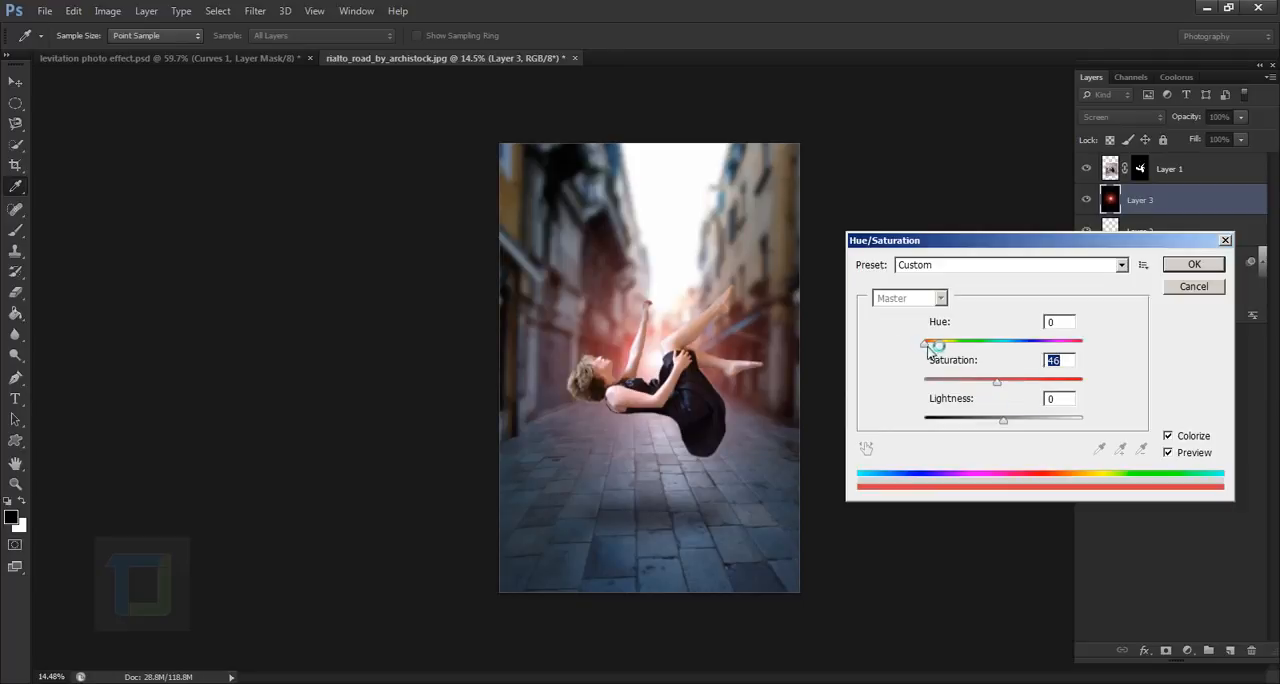
{"action": "left_click_drag", "start_coordinate": [929, 346], "coordinate": [1000, 382]}
{"action": "left_click", "coordinate": [1176, 266]}
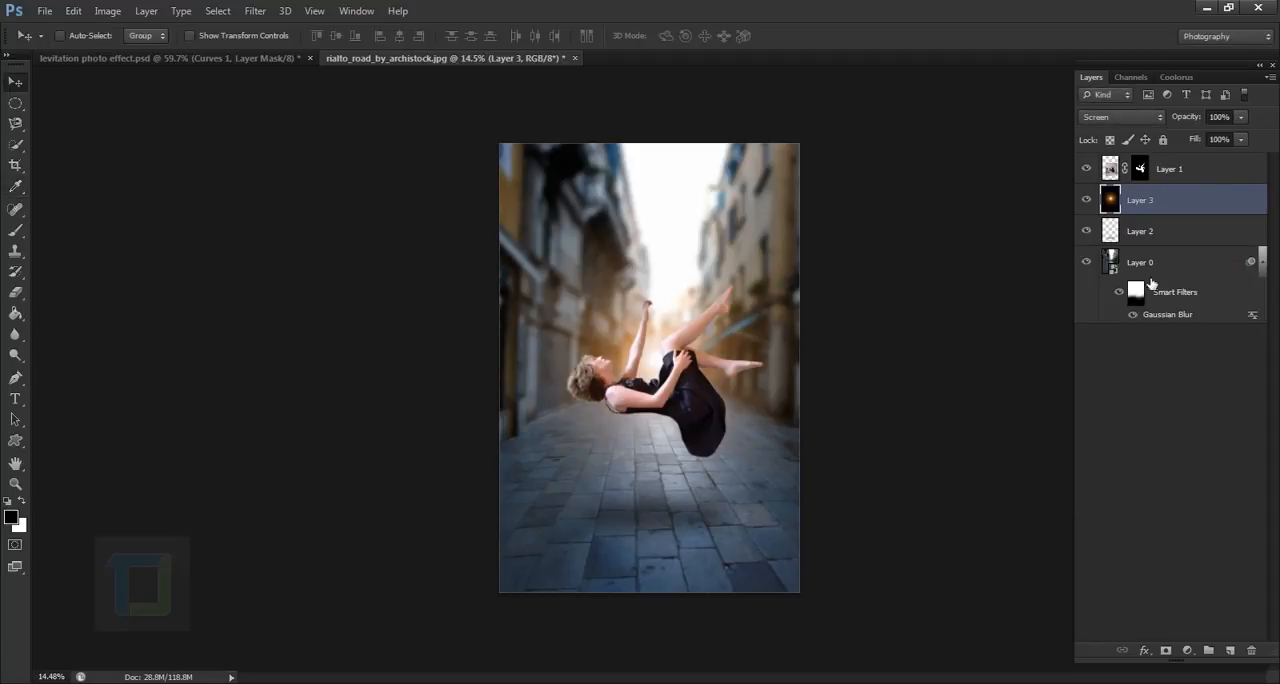
- Compare the image with the flare layer hidden and shown, and nudge the flare slightly
{"action": "left_click", "coordinate": [1087, 200]}
{"action": "left_click", "coordinate": [1087, 200]}
{"action": "scroll", "coordinate": [759, 478], "scroll_direction": "down", "scroll_amount": 2}
{"action": "scroll", "coordinate": [786, 377], "scroll_direction": "up", "scroll_amount": 2}
{"action": "left_click", "coordinate": [1087, 201]}
{"action": "left_click", "coordinate": [1087, 201]}
{"action": "mouse_move", "coordinate": [652, 370]}
{"action": "left_mouse_down"}
{"action": "mouse_move", "coordinate": [653, 357]}
{"action": "mouse_move", "coordinate": [658, 370]}
{"action": "left_mouse_up"}
- Add a Hue/Saturation adjustment layer directly above the street photo with Hue +180, comparing the image with it off and on
{"action": "left_click", "coordinate": [1174, 270]}
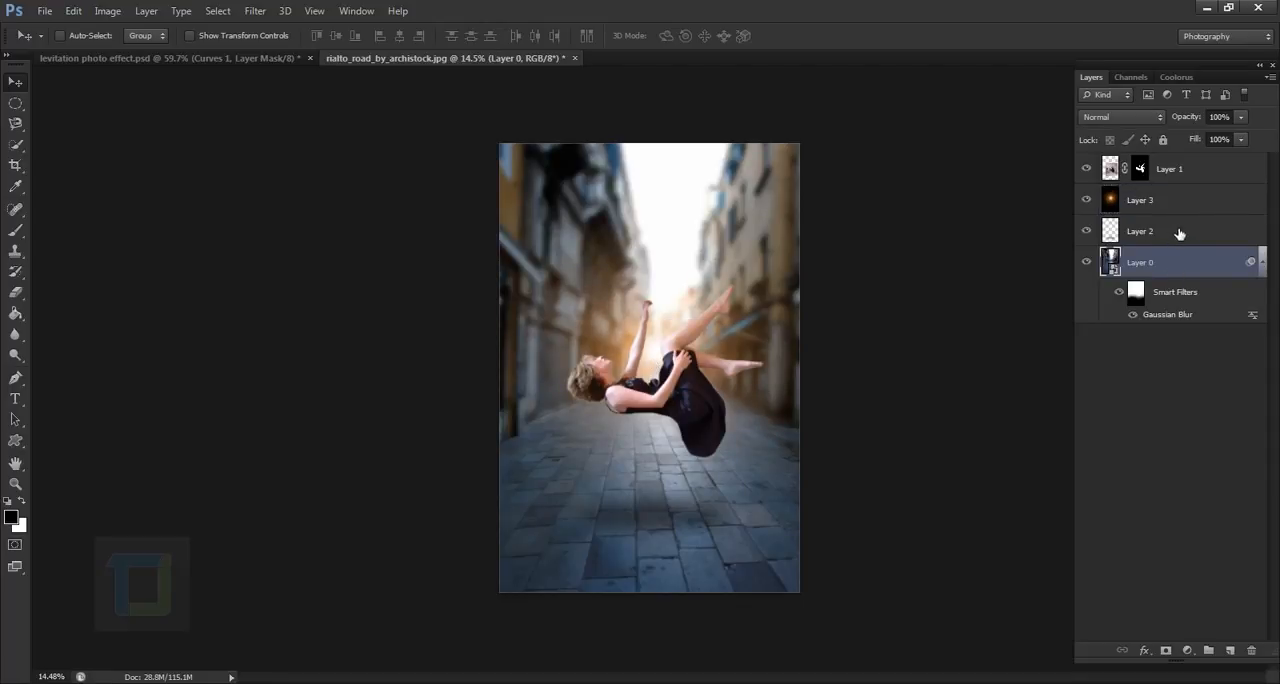
{"action": "left_click", "coordinate": [1179, 235]}
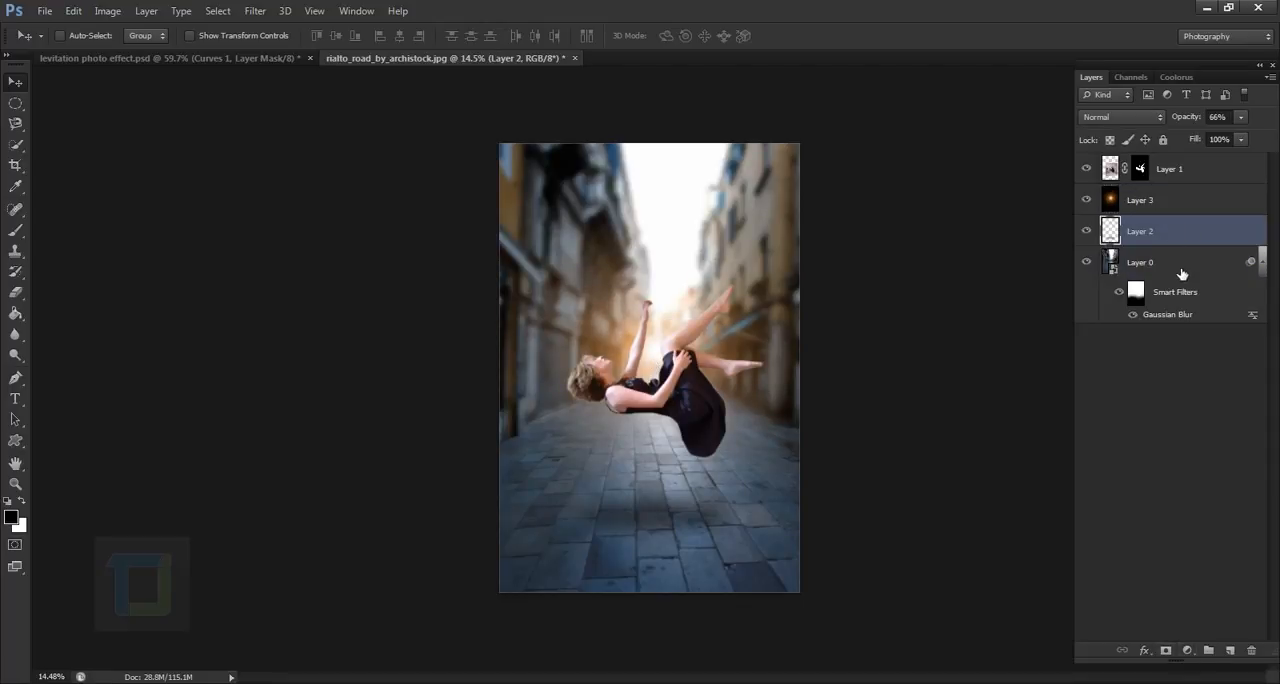
{"action": "left_click", "coordinate": [1182, 272]}
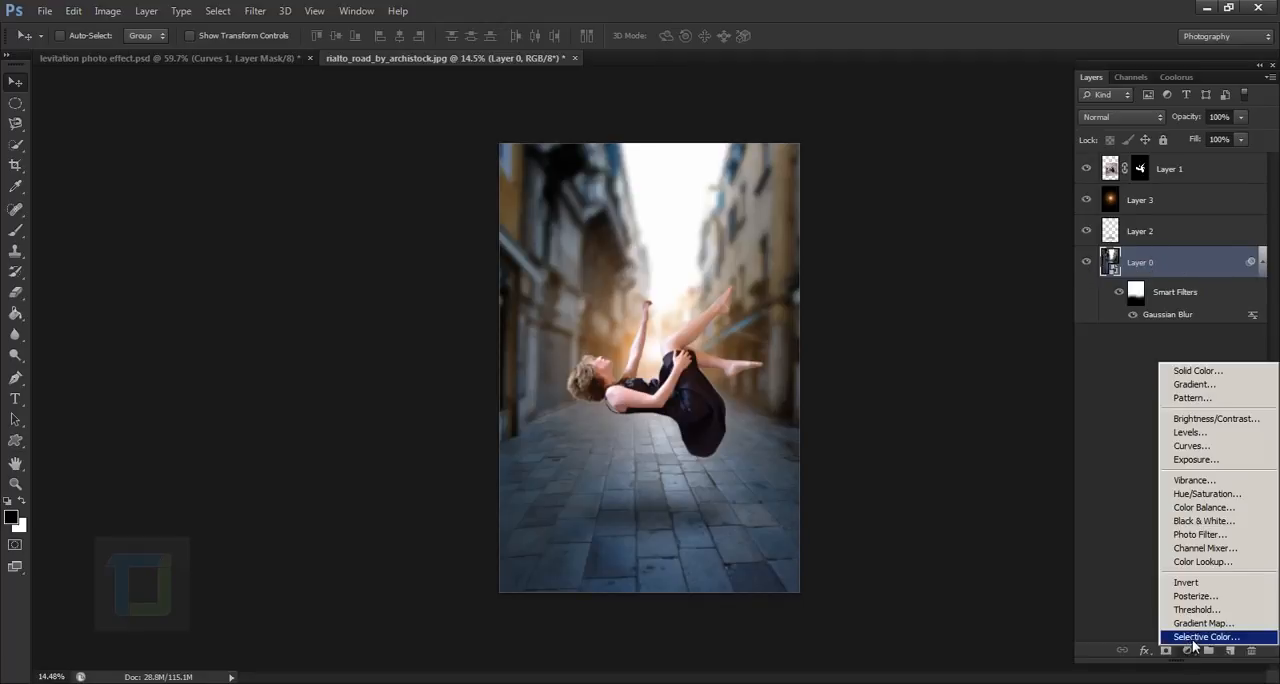
{"action": "left_click", "coordinate": [1207, 494]}
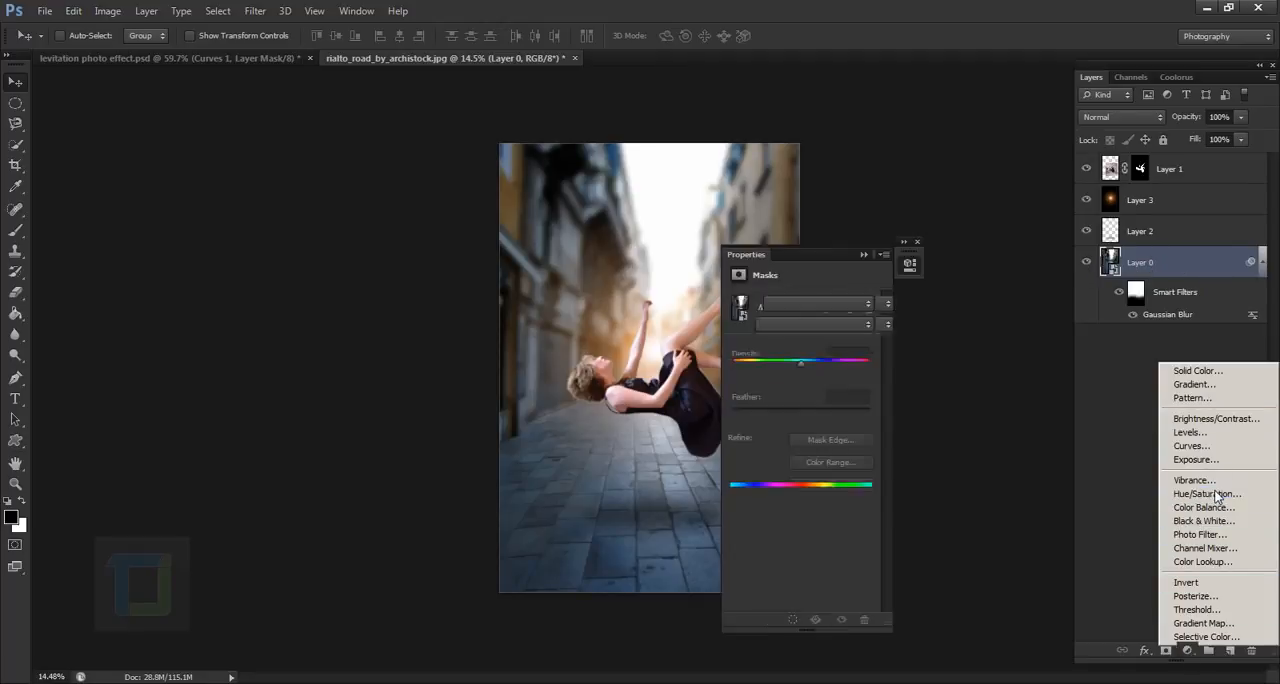
{"action": "left_click_drag", "start_coordinate": [878, 256], "coordinate": [970, 264]}
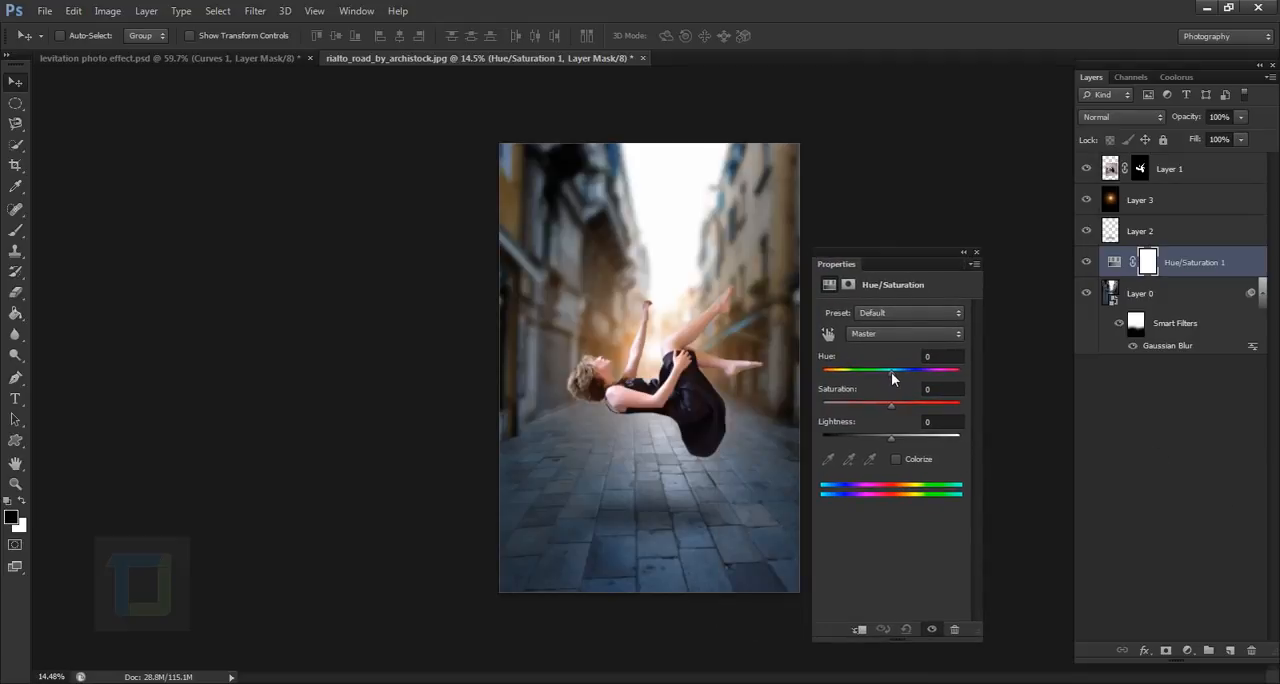
{"action": "left_click_drag", "start_coordinate": [891, 372], "coordinate": [1177, 378]}
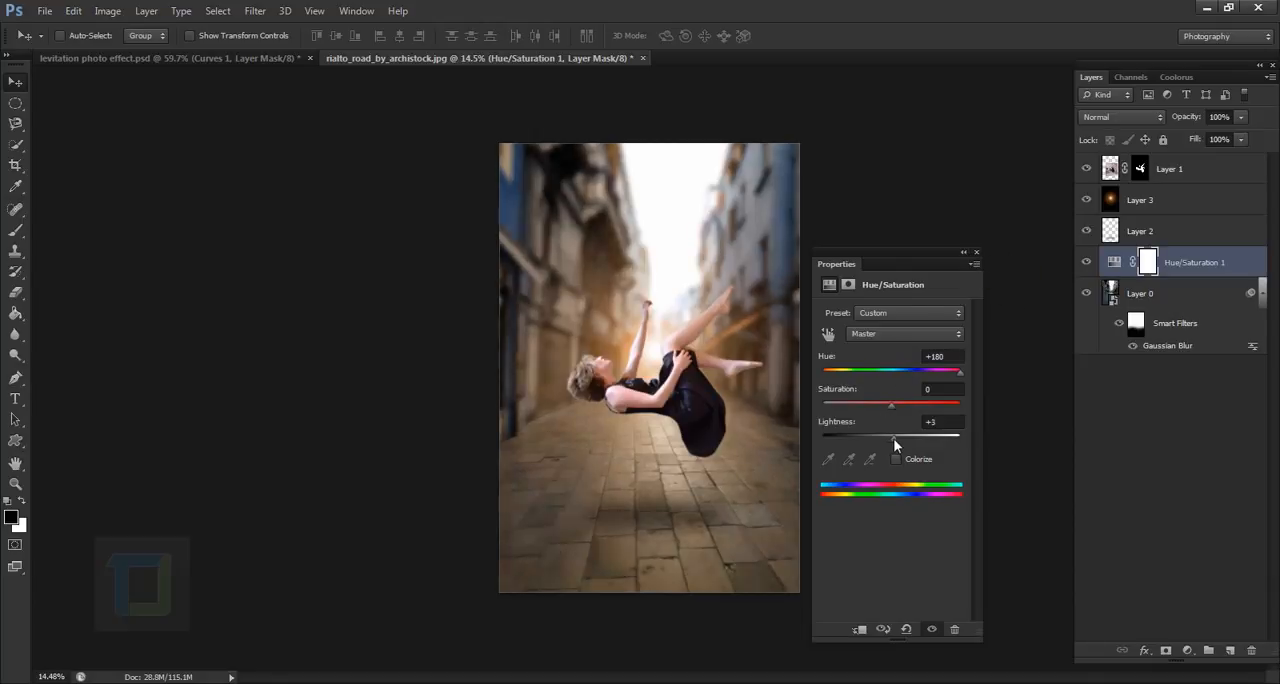
{"action": "left_click_drag", "start_coordinate": [893, 438], "coordinate": [899, 439]}
{"action": "key", "text": "ctrl+z"}
{"action": "left_click", "coordinate": [964, 253]}
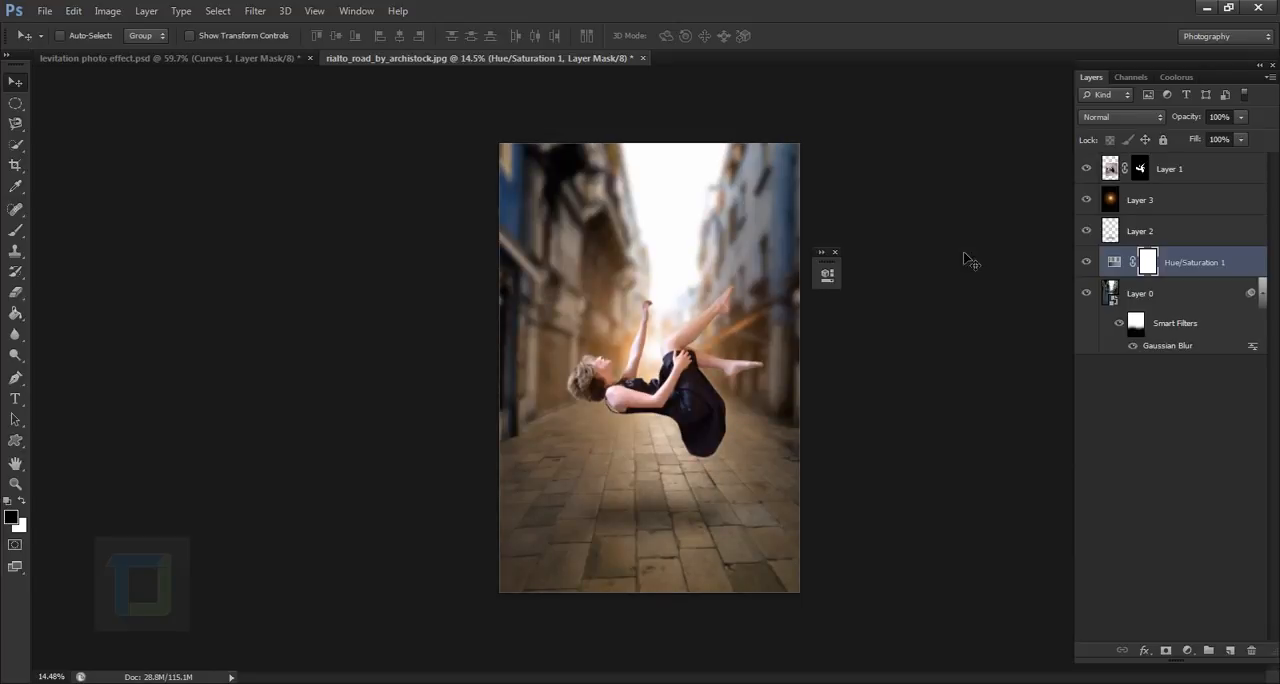
{"action": "left_click", "coordinate": [1087, 262]}
{"action": "left_click", "coordinate": [1087, 262]}
- Paint the adjustment's mask over the buildings with an 1800 px brush, using black at 100% and white at 51% opacity
{"action": "left_click", "coordinate": [15, 230]}
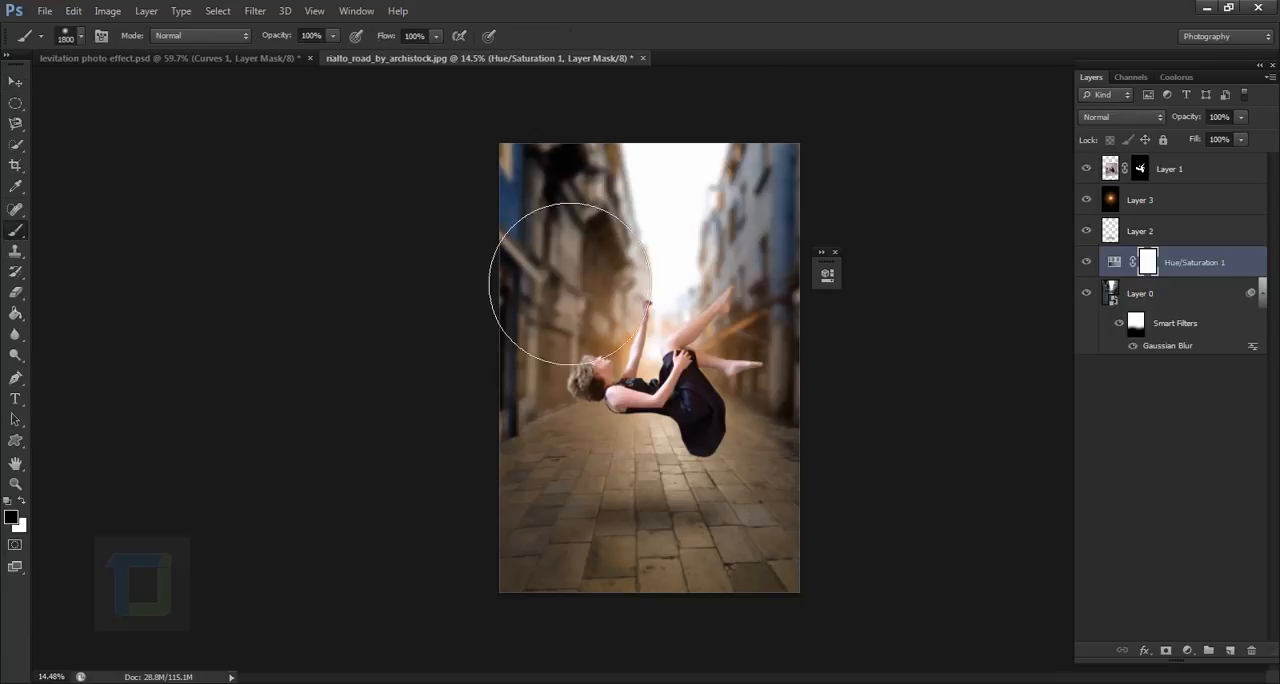
{"action": "mouse_move", "coordinate": [563, 268]}
{"action": "left_mouse_down"}
{"action": "mouse_move", "coordinate": [522, 385]}
{"action": "mouse_move", "coordinate": [542, 317]}
{"action": "mouse_move", "coordinate": [593, 394]}
{"action": "left_mouse_up"}
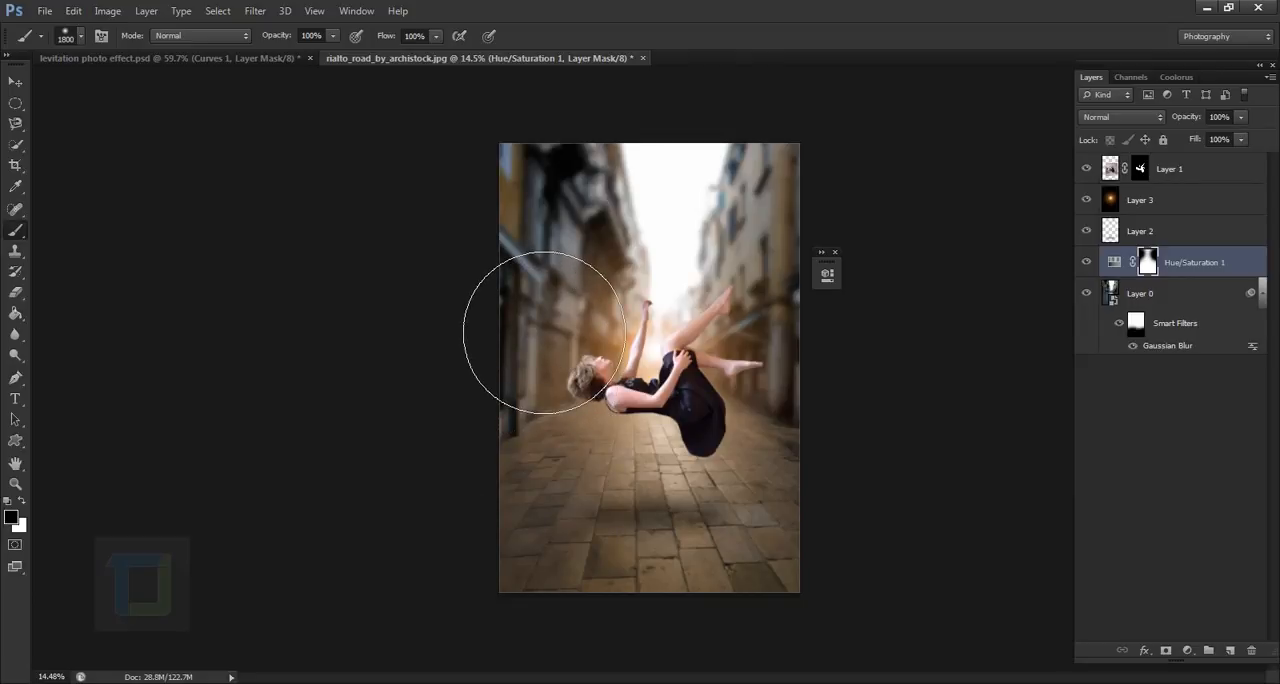
{"action": "mouse_move", "coordinate": [284, 44]}
{"action": "left_mouse_down"}
{"action": "mouse_move", "coordinate": [238, 48]}
{"action": "mouse_move", "coordinate": [289, 45]}
{"action": "left_mouse_up"}
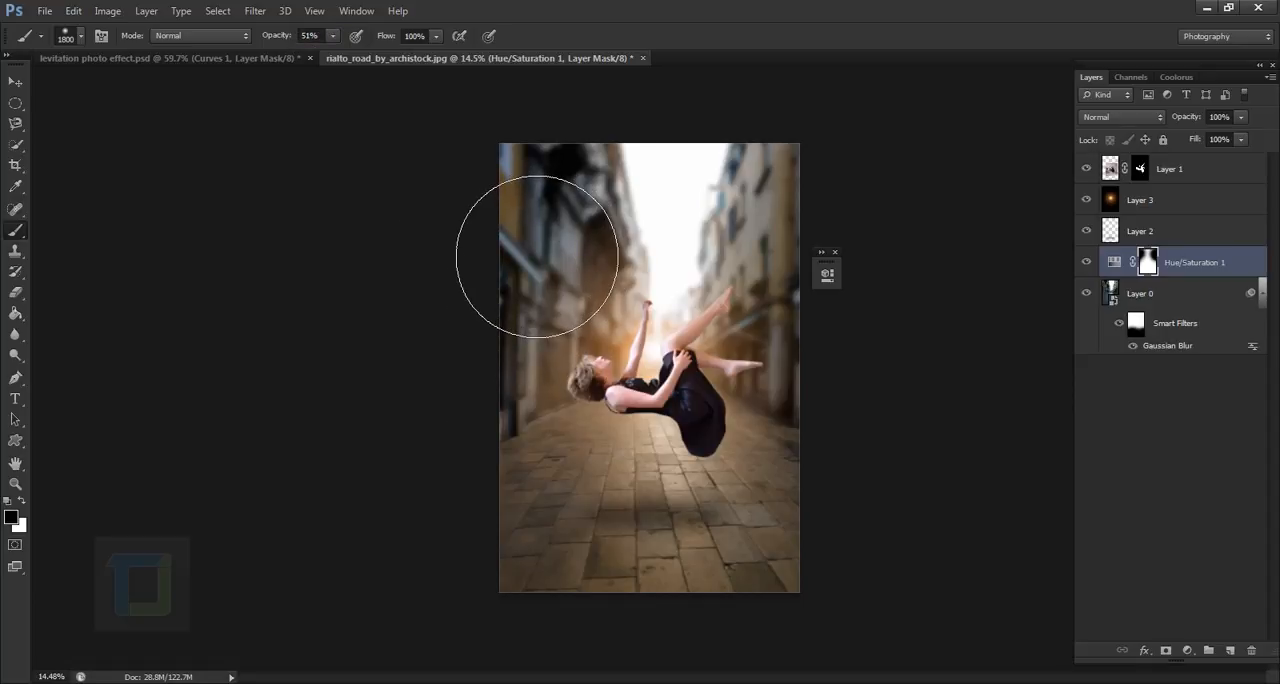
{"action": "key", "text": "x"}
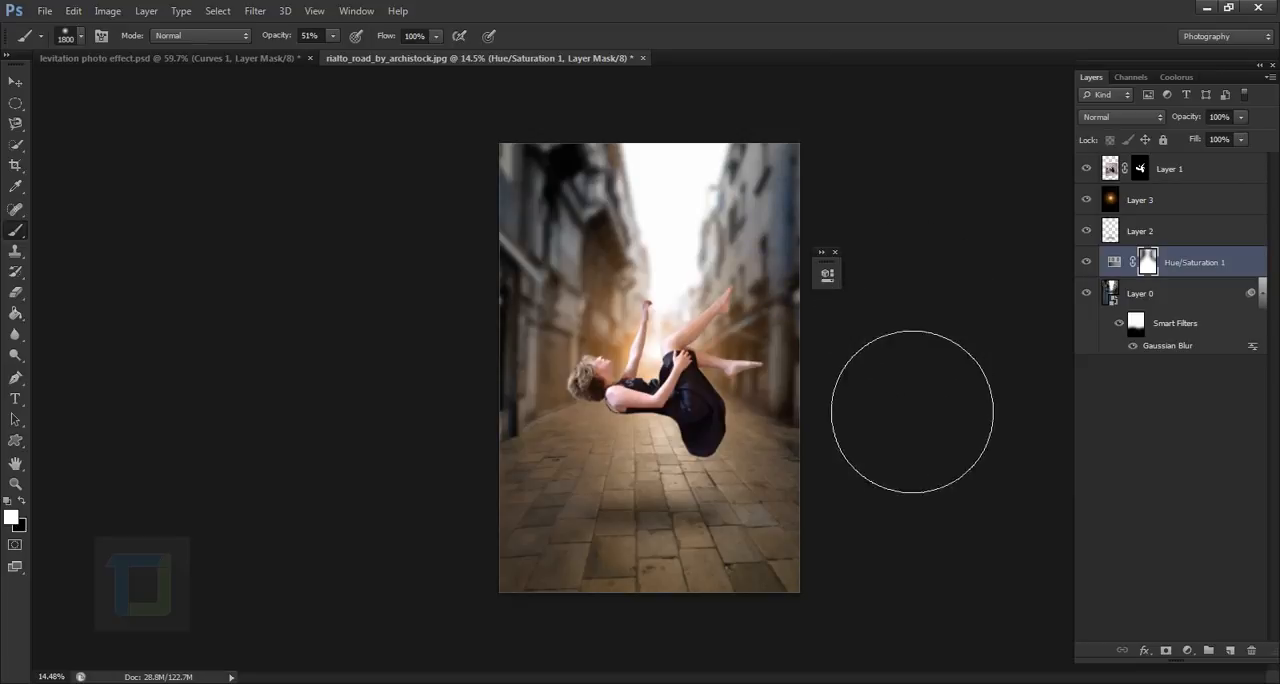
{"action": "mouse_move", "coordinate": [522, 240]}
{"action": "left_mouse_down"}
{"action": "mouse_move", "coordinate": [537, 443]}
{"action": "mouse_move", "coordinate": [551, 417]}
{"action": "mouse_move", "coordinate": [541, 467]}
{"action": "mouse_move", "coordinate": [544, 354]}
{"action": "left_mouse_up"}
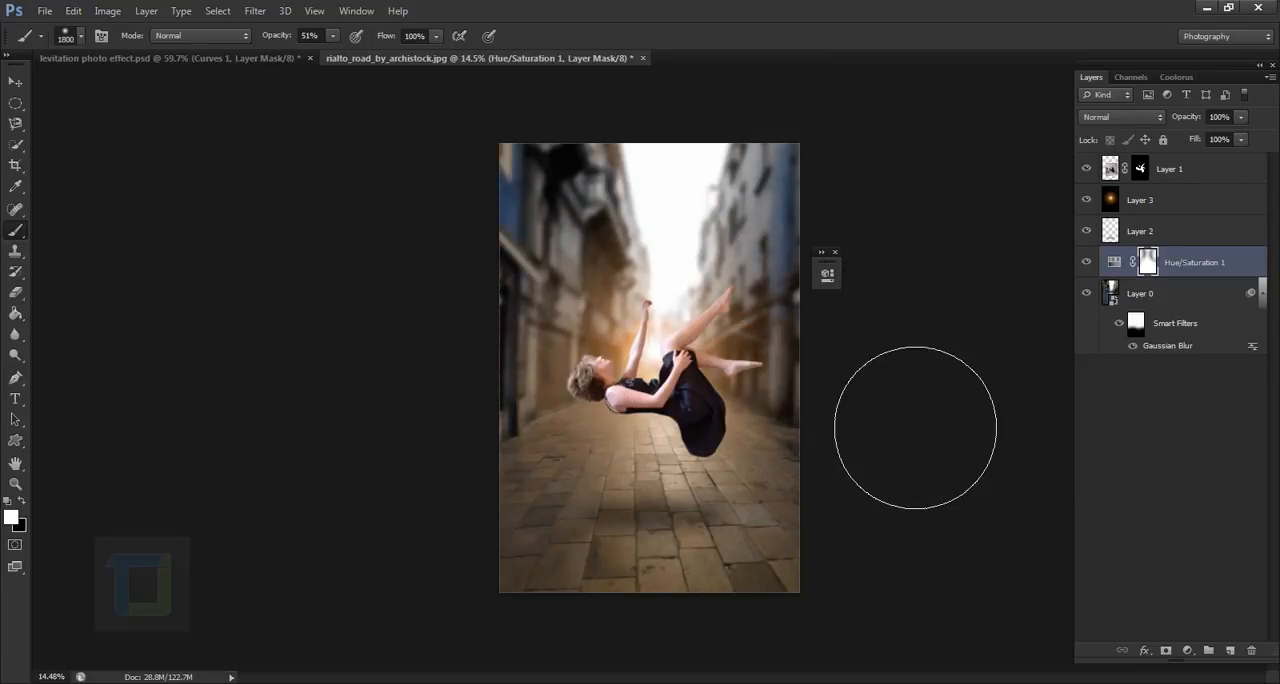
{"action": "scroll", "coordinate": [951, 450], "scroll_direction": "down", "scroll_amount": 2}
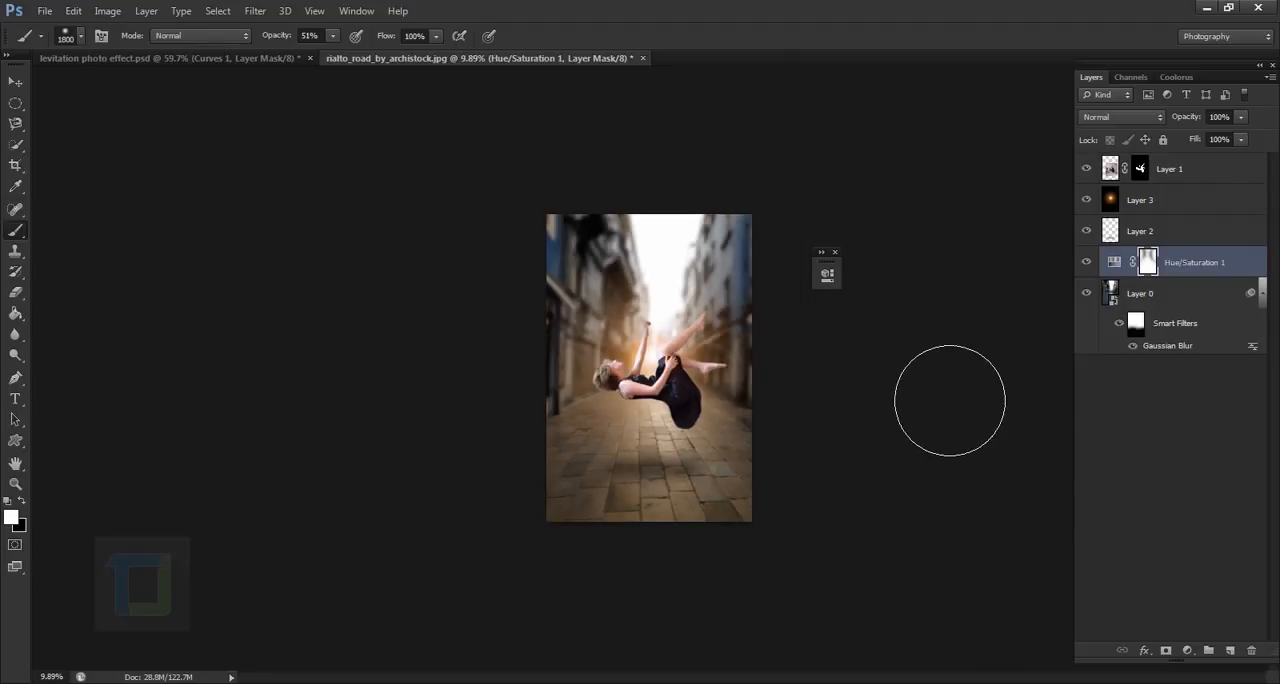
{"action": "scroll", "coordinate": [950, 400], "scroll_direction": "up", "scroll_amount": 2}
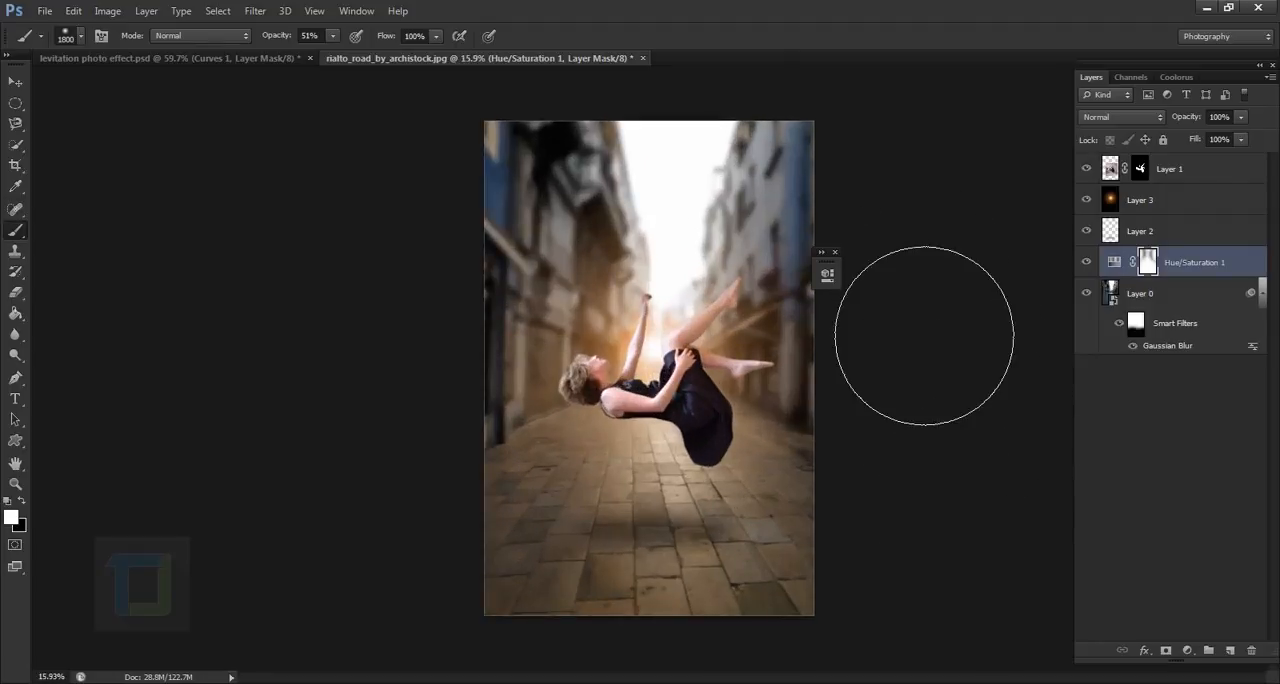
- Set the adjustment layer's opacity to 86% and mask the buildings on both sides with black at 100% brush opacity
{"action": "left_click", "coordinate": [835, 252]}
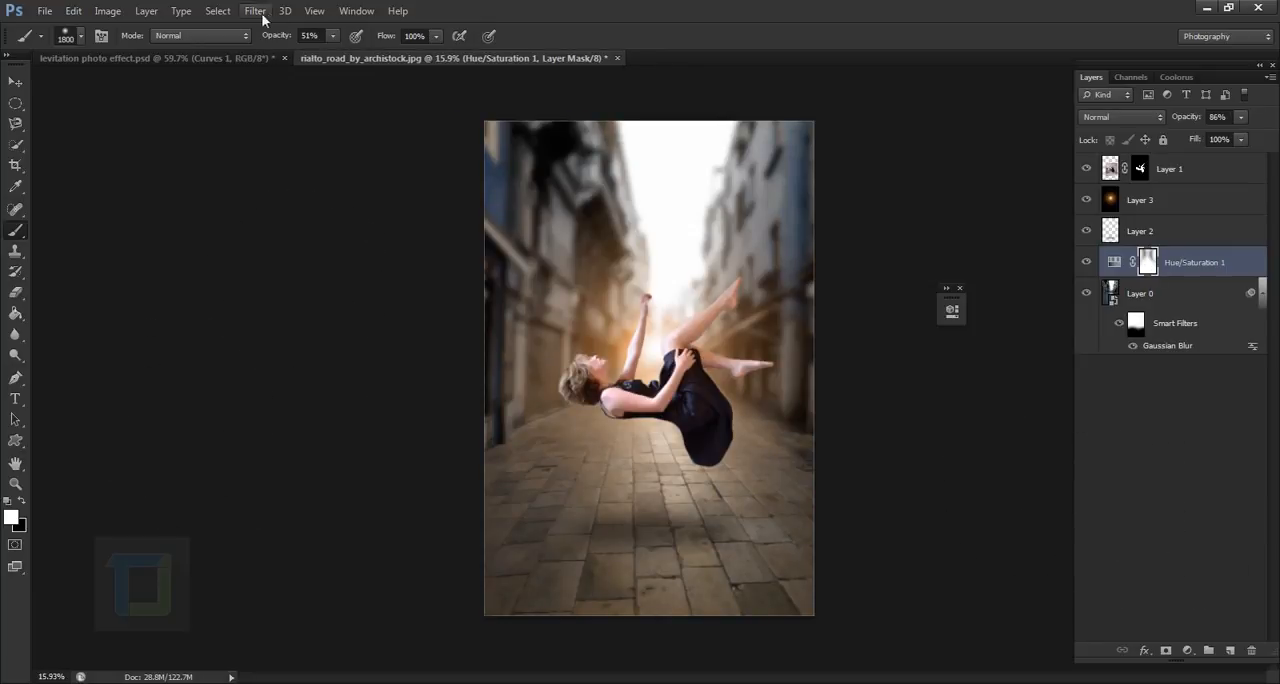
{"action": "left_click_drag", "start_coordinate": [268, 36], "coordinate": [322, 36]}
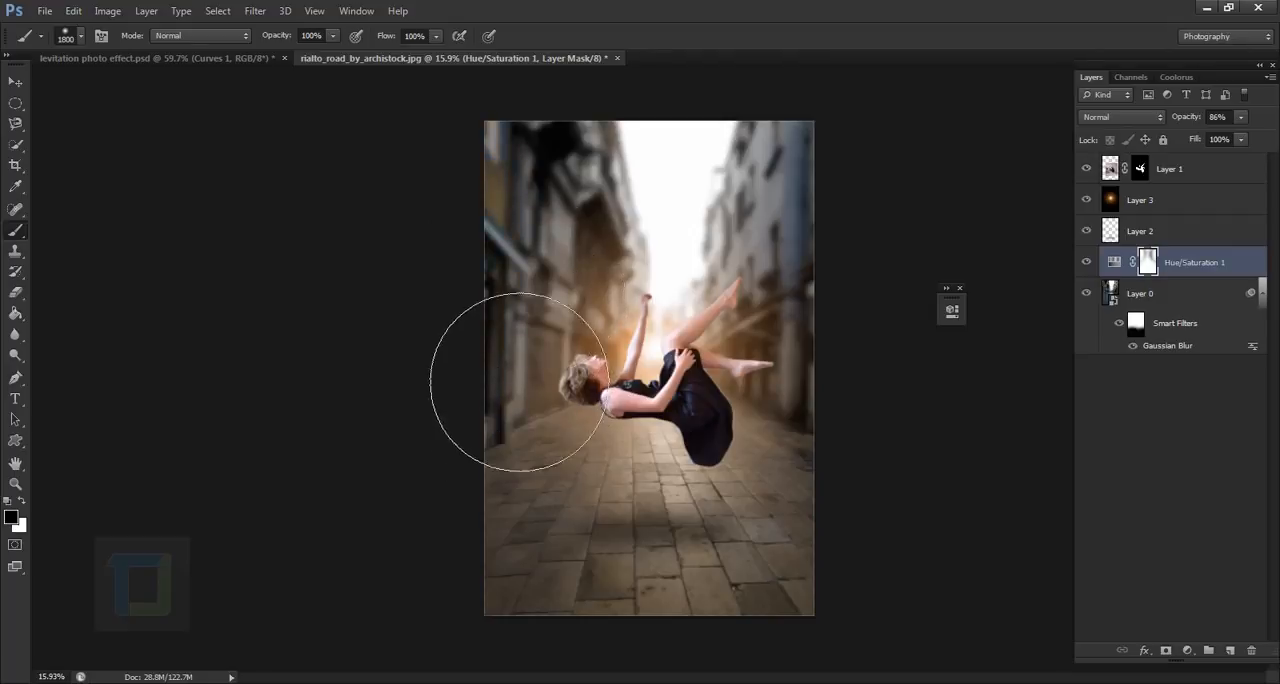
{"action": "key", "text": "x"}
{"action": "mouse_move", "coordinate": [908, 273]}
{"action": "left_mouse_down"}
{"action": "mouse_move", "coordinate": [900, 337]}
{"action": "mouse_move", "coordinate": [914, 421]}
{"action": "mouse_move", "coordinate": [921, 292]}
{"action": "mouse_move", "coordinate": [922, 414]}
{"action": "left_mouse_up"}
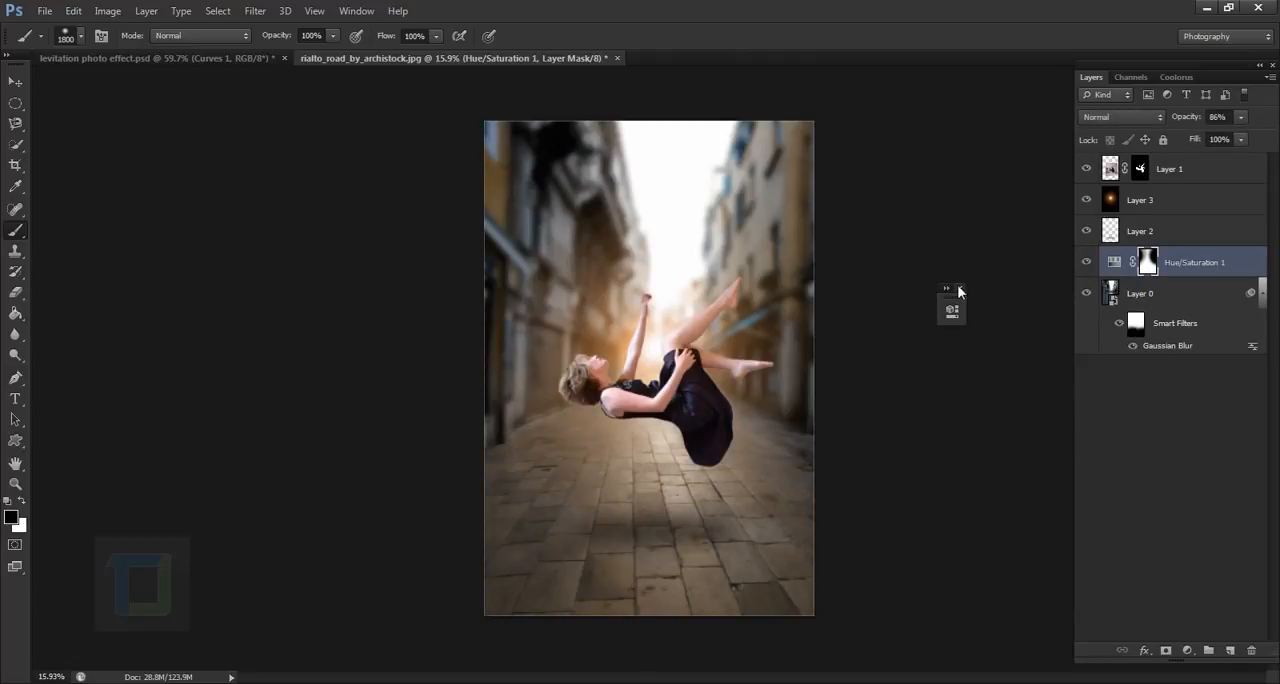
- Raise the Saturation of the street's Hue/Saturation adjustment layer to about +12
{"action": "double_click", "coordinate": [1113, 262]}
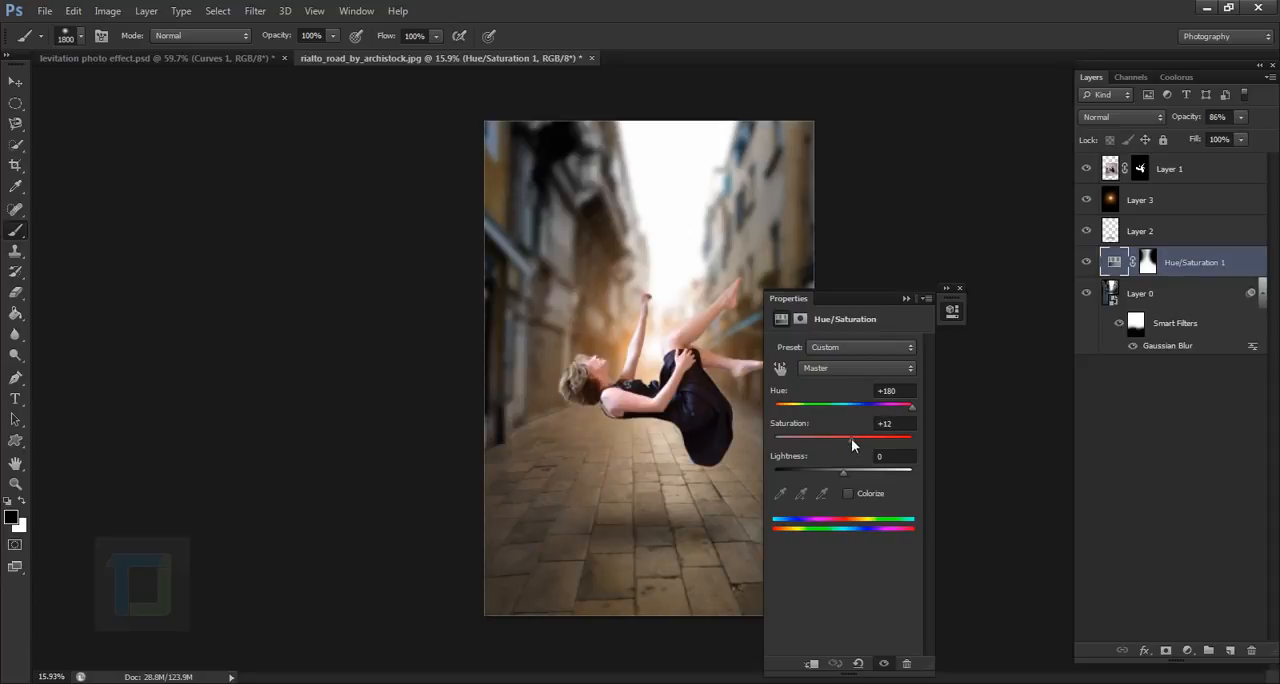
{"action": "left_click", "coordinate": [952, 309]}
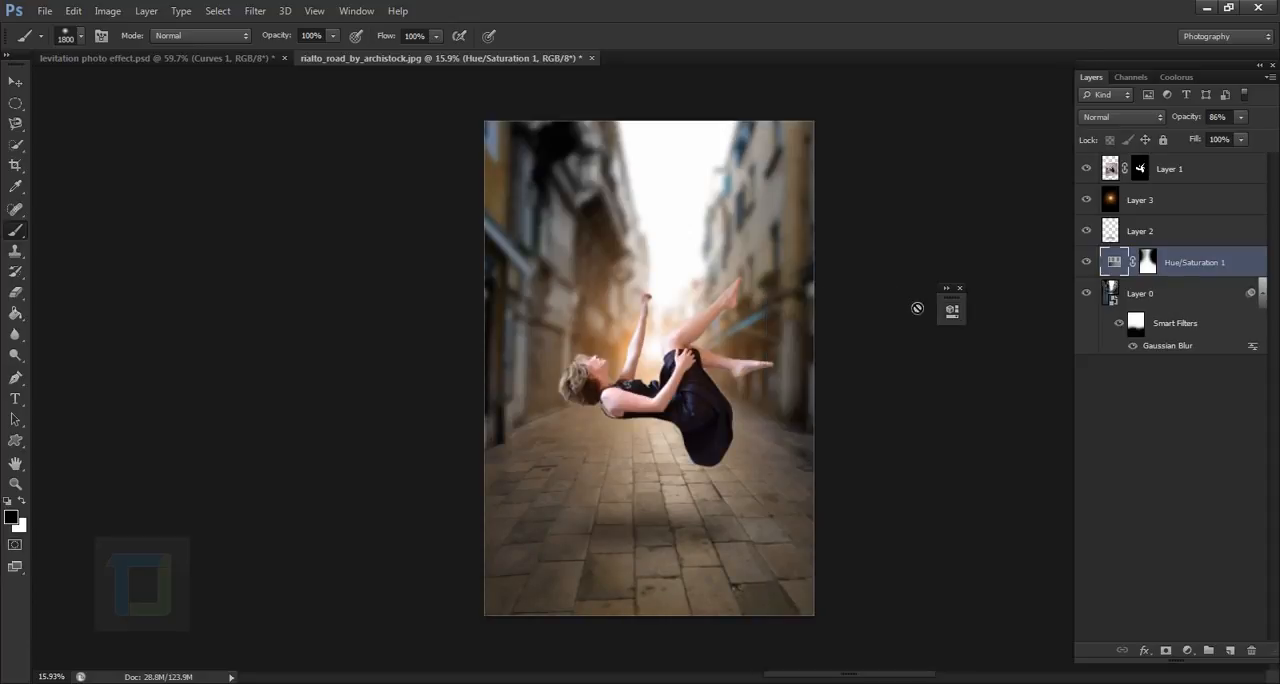
- Add a Curves adjustment layer above the woman's layer, with RGB points at input 62, output 58 and input 203, output 173
{"action": "left_click", "coordinate": [1182, 171]}
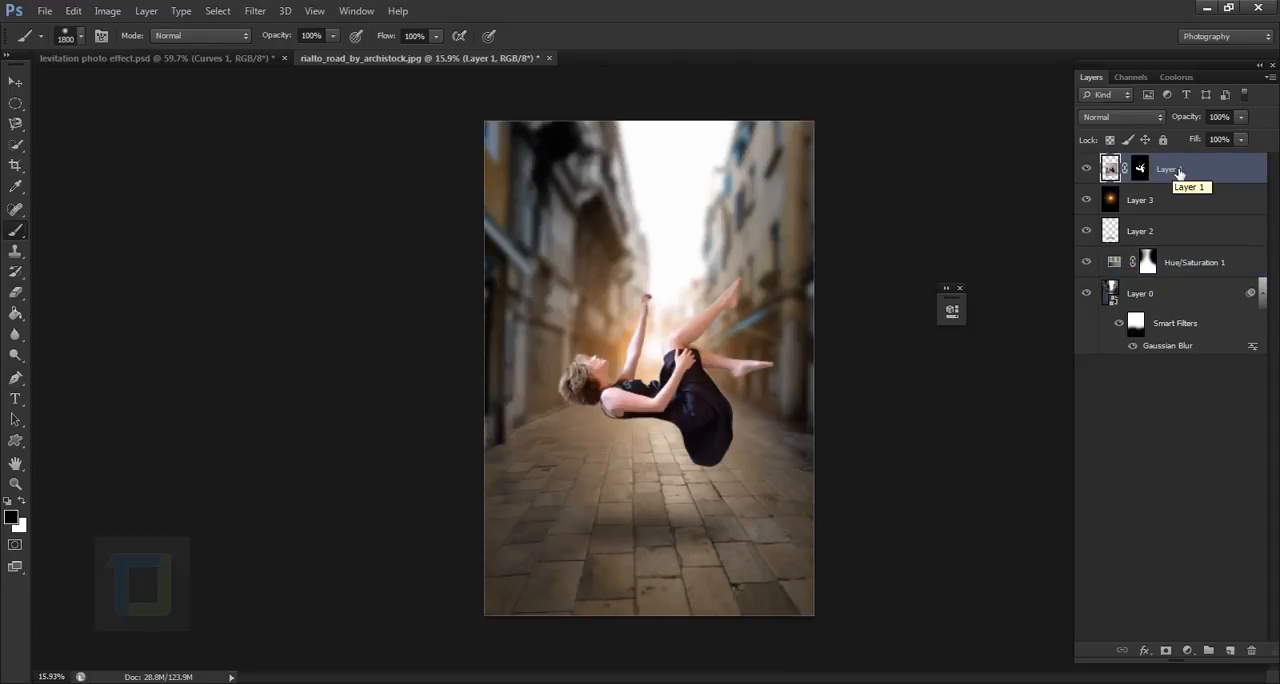
{"action": "left_click", "coordinate": [1189, 650]}
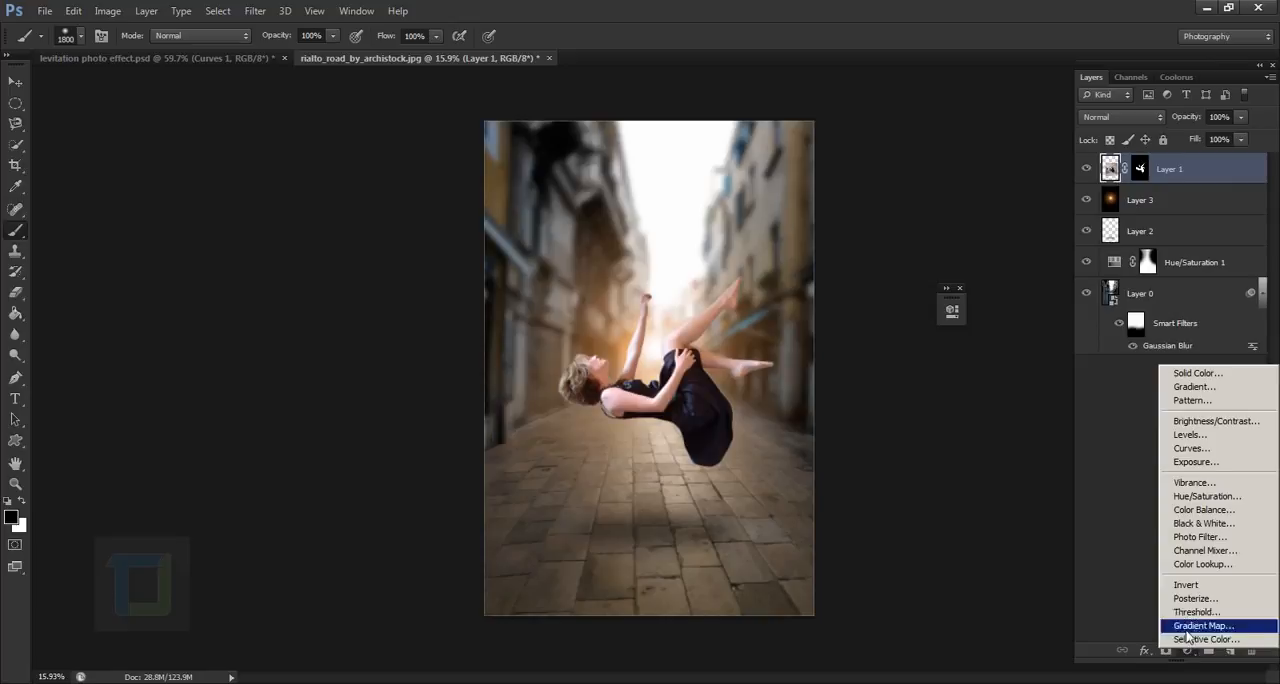
{"action": "left_click", "coordinate": [1190, 448]}
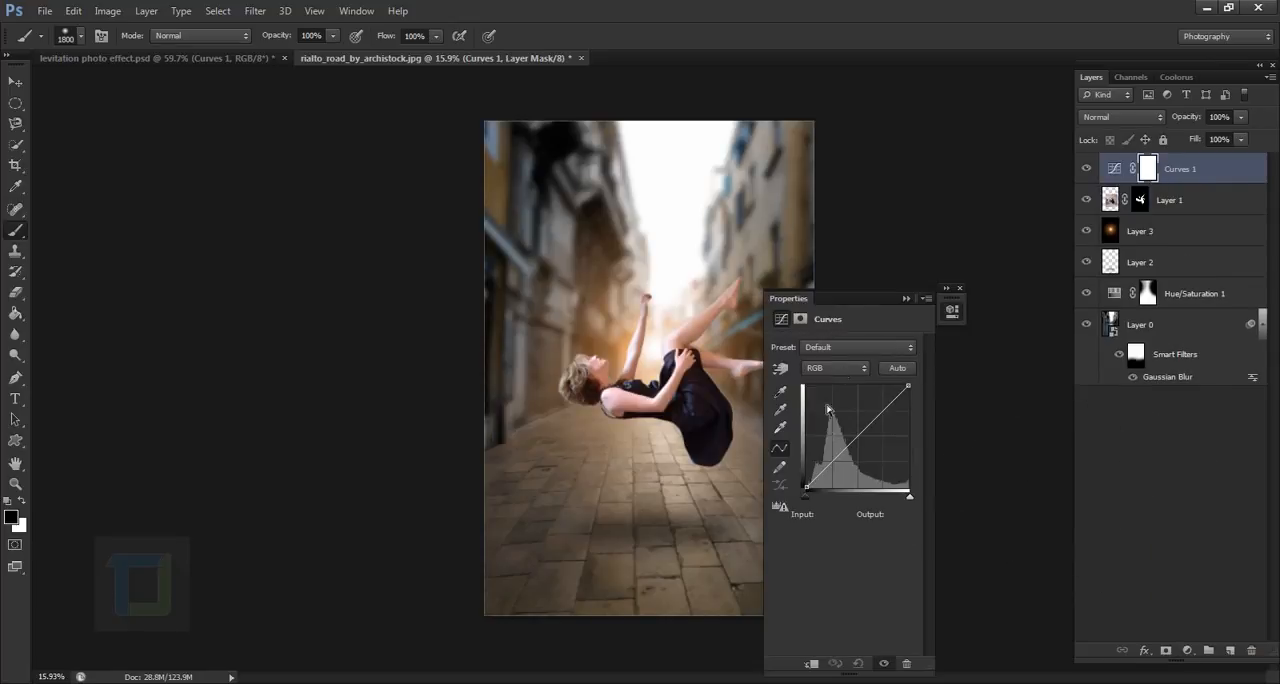
{"action": "left_click", "coordinate": [836, 468]}
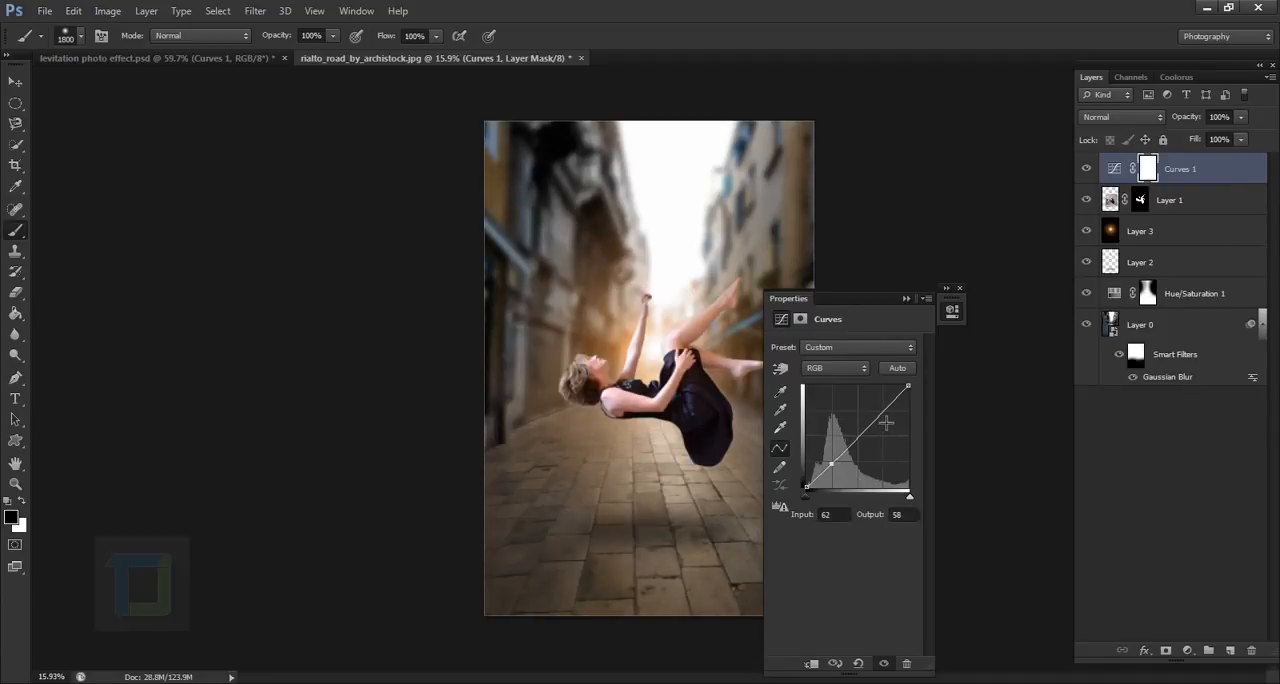
{"action": "left_click_drag", "start_coordinate": [886, 423], "coordinate": [895, 421]}
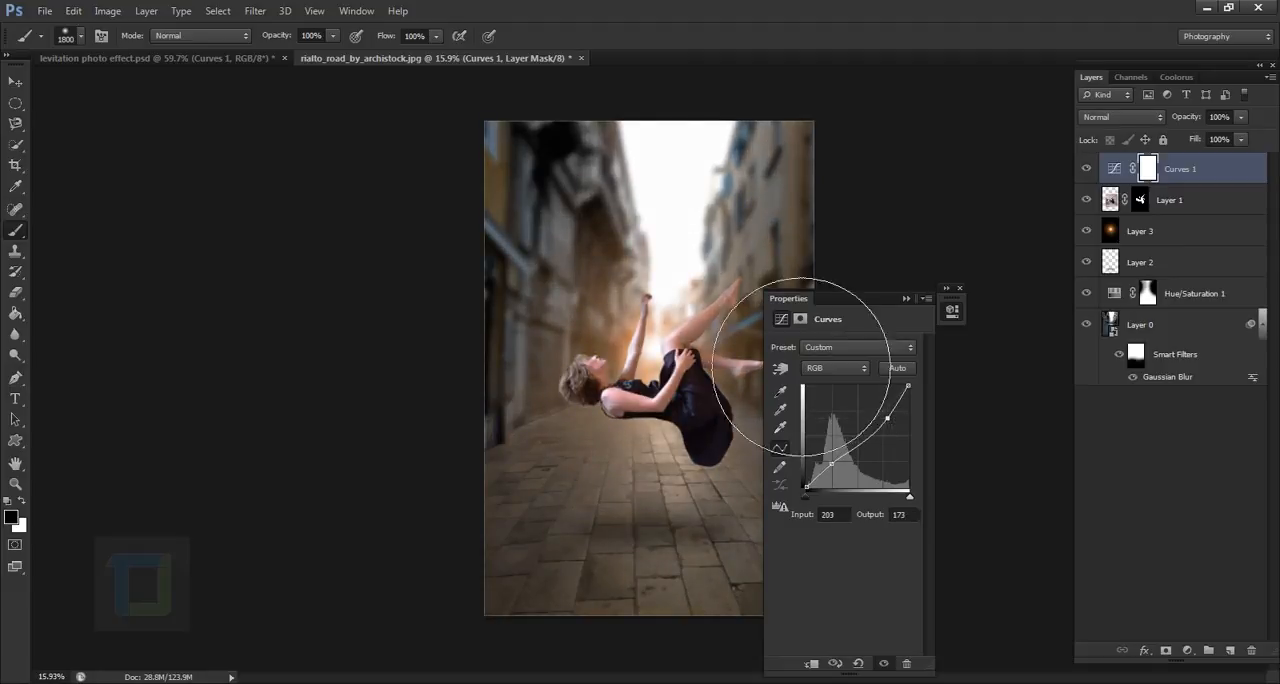
- Clip the Curves adjustment to the woman's layer and compare the image with it off and on
{"action": "left_click_drag", "start_coordinate": [827, 300], "coordinate": [947, 187]}
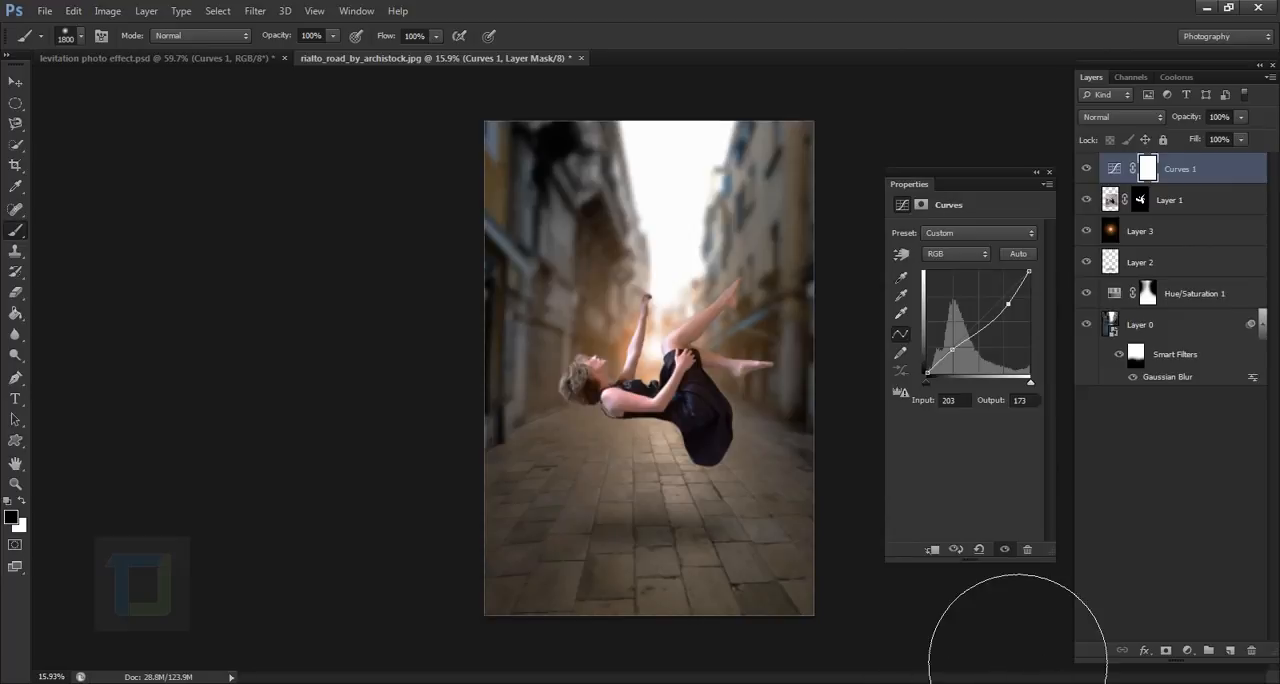
{"action": "left_click", "coordinate": [933, 551]}
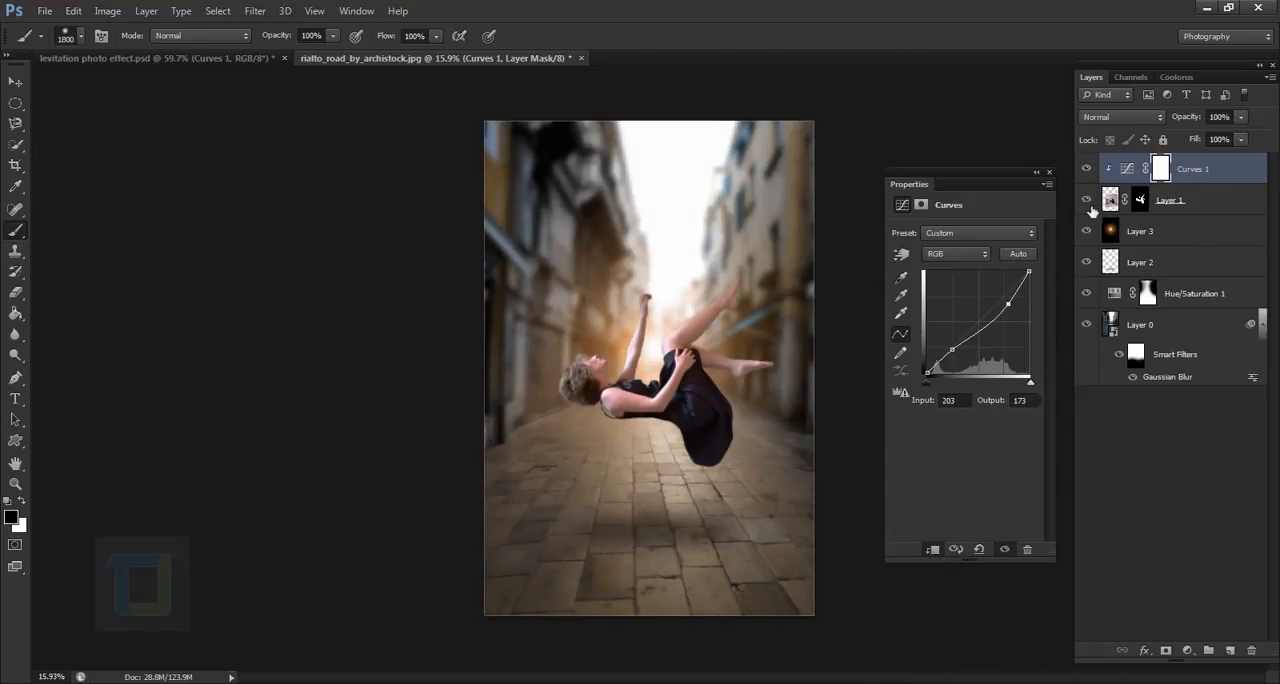
{"action": "left_click", "coordinate": [1088, 169]}
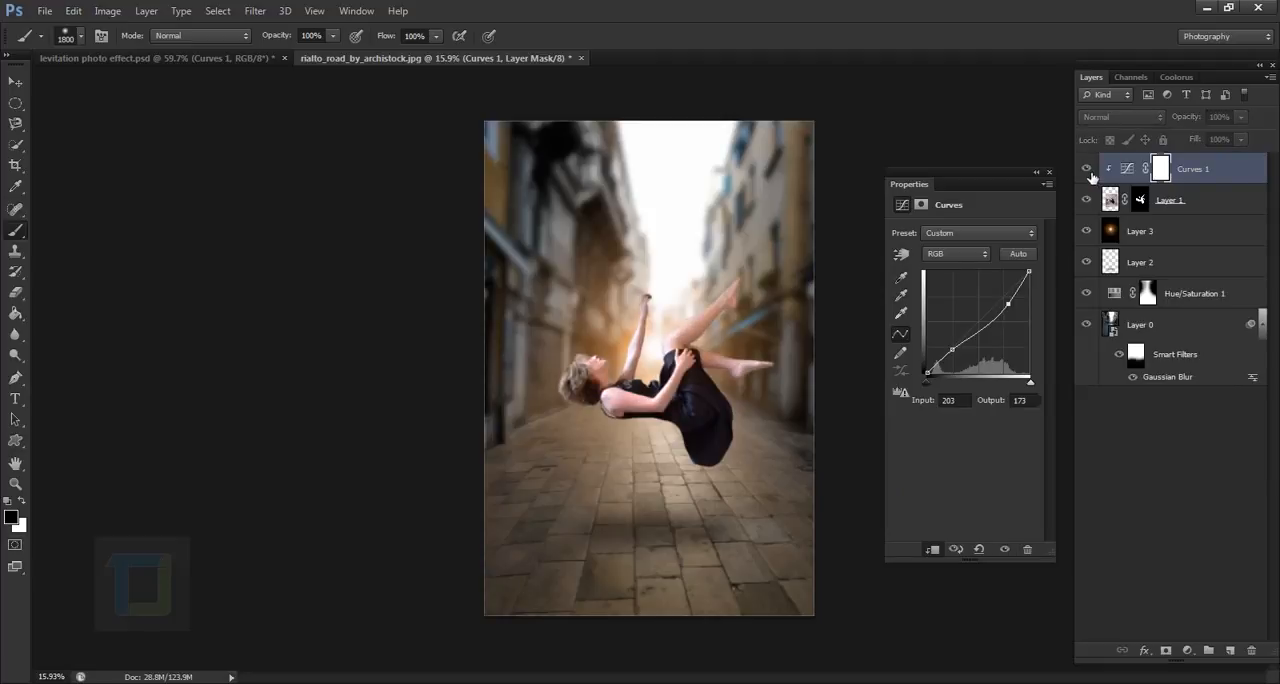
{"action": "left_click", "coordinate": [1088, 169]}
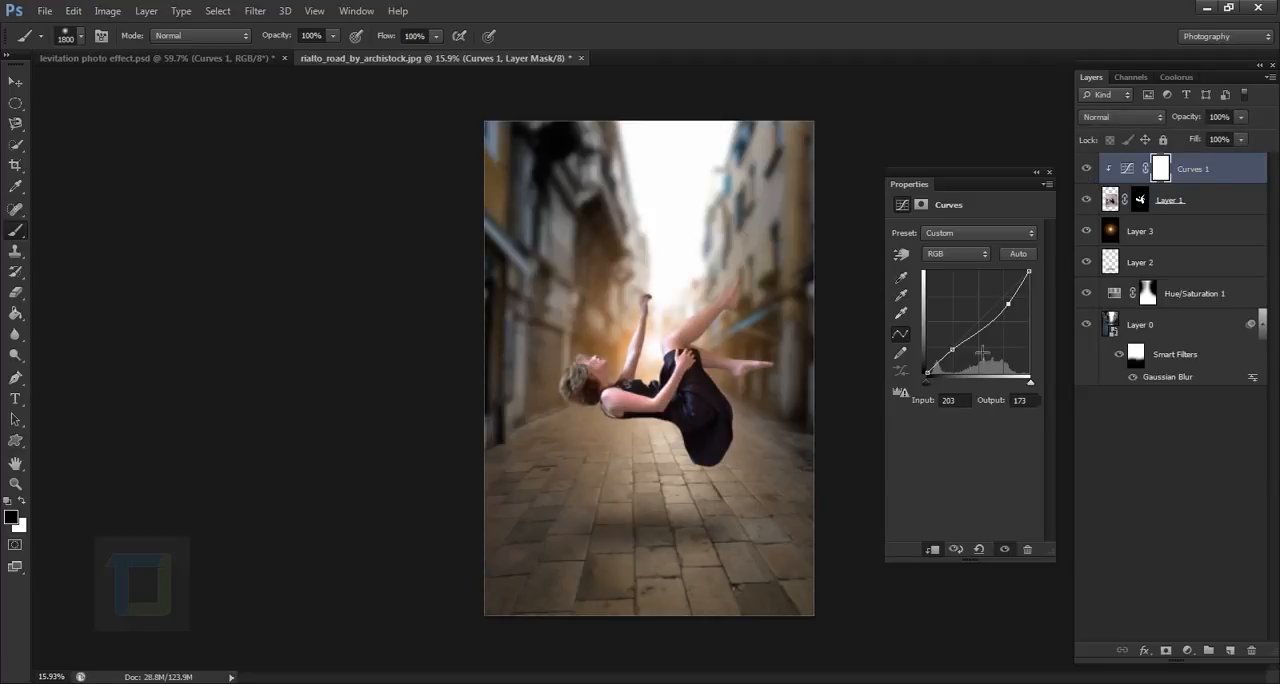
- Move the upper RGB curve point to input 185, output 153 and compare the image with the adjustment off and on
{"action": "left_click_drag", "start_coordinate": [1015, 313], "coordinate": [1008, 321]}
{"action": "left_click", "coordinate": [1088, 169]}
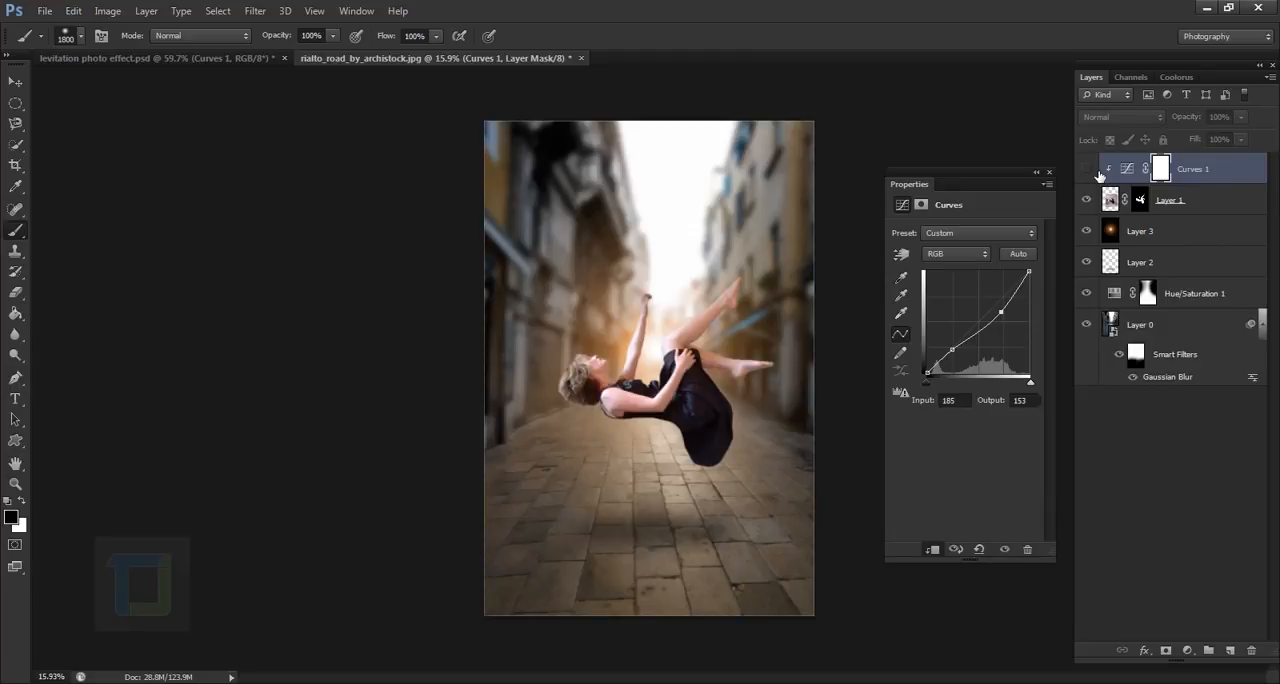
{"action": "left_click", "coordinate": [1094, 170]}
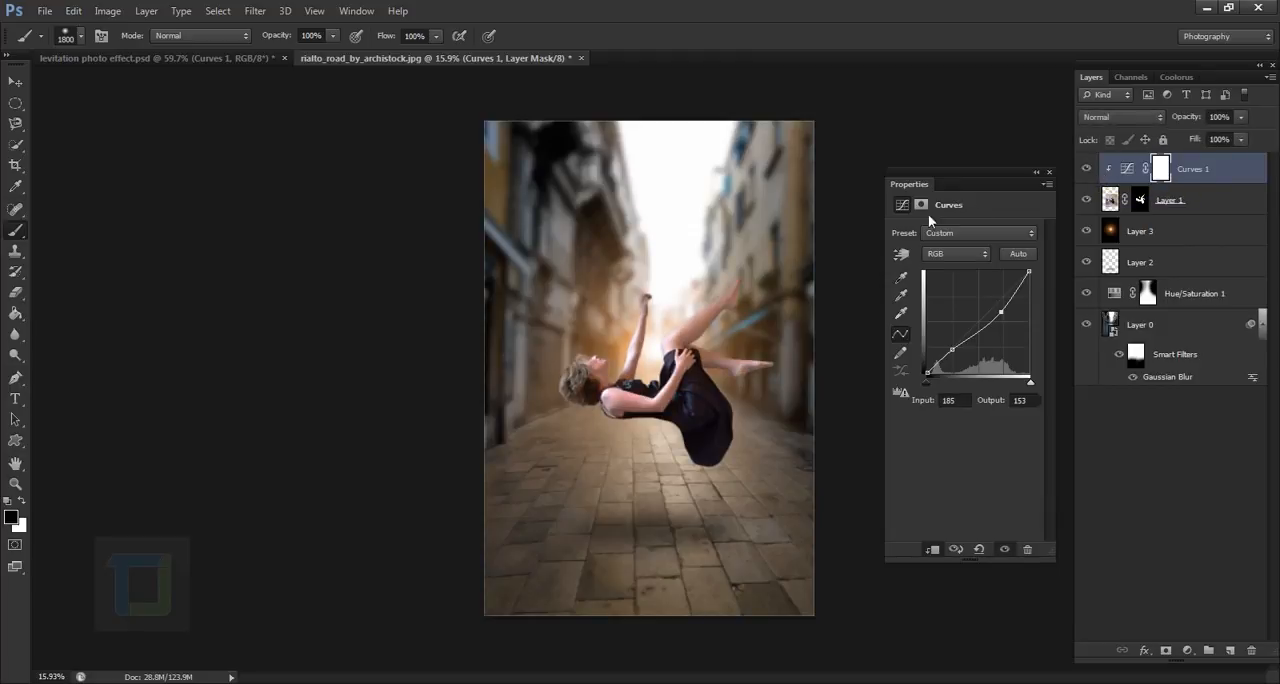
- Raise the woman's Red curve slightly with a point at input 201, output 205
{"action": "left_click", "coordinate": [946, 257]}
{"action": "left_click", "coordinate": [945, 271]}
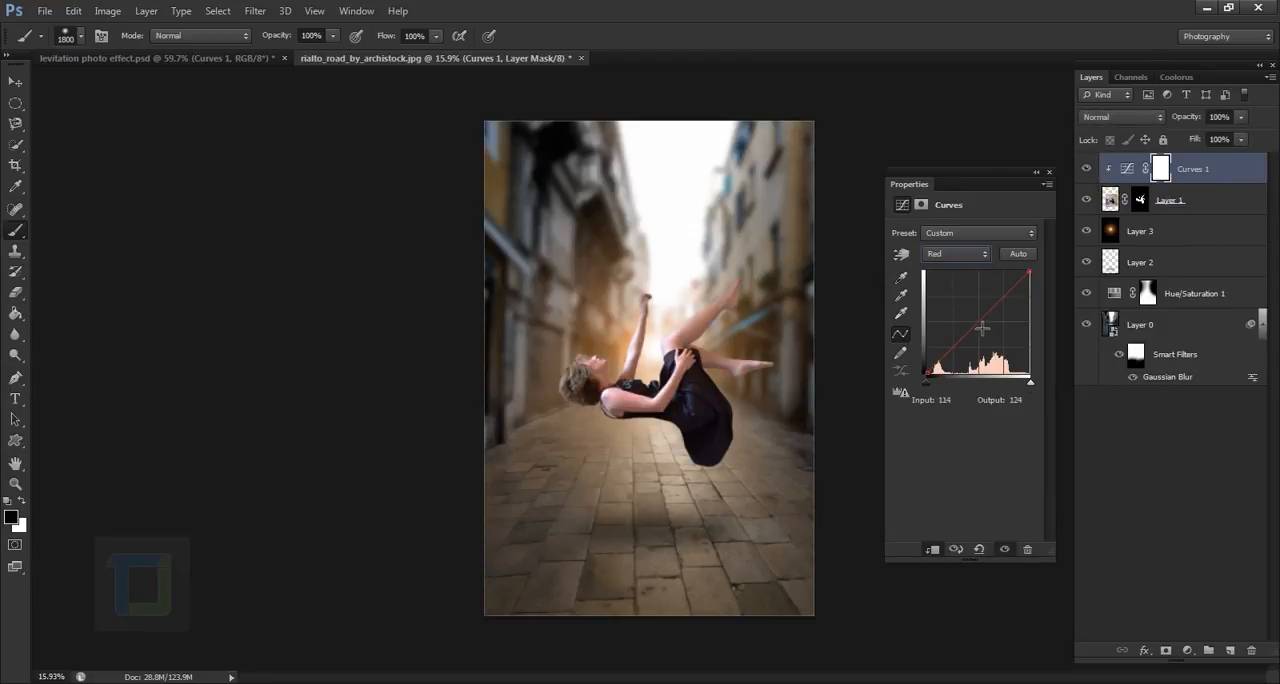
{"action": "left_click", "coordinate": [991, 316]}
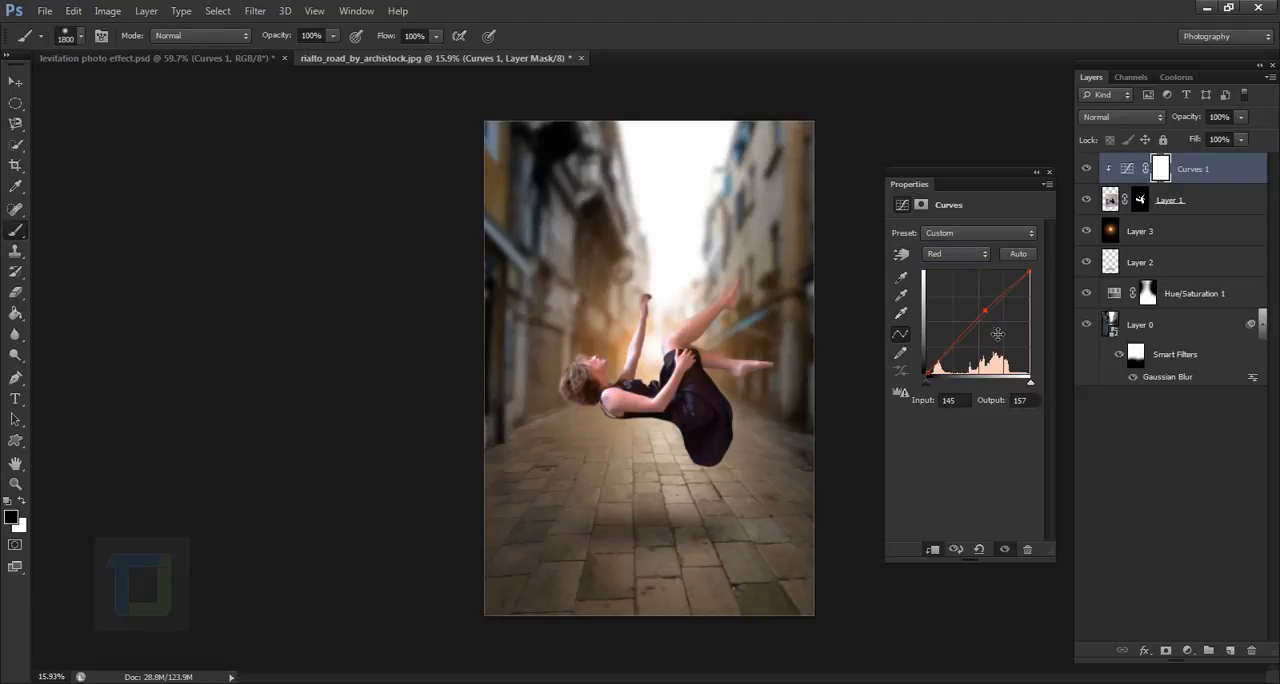
{"action": "left_click_drag", "start_coordinate": [991, 318], "coordinate": [1013, 297]}
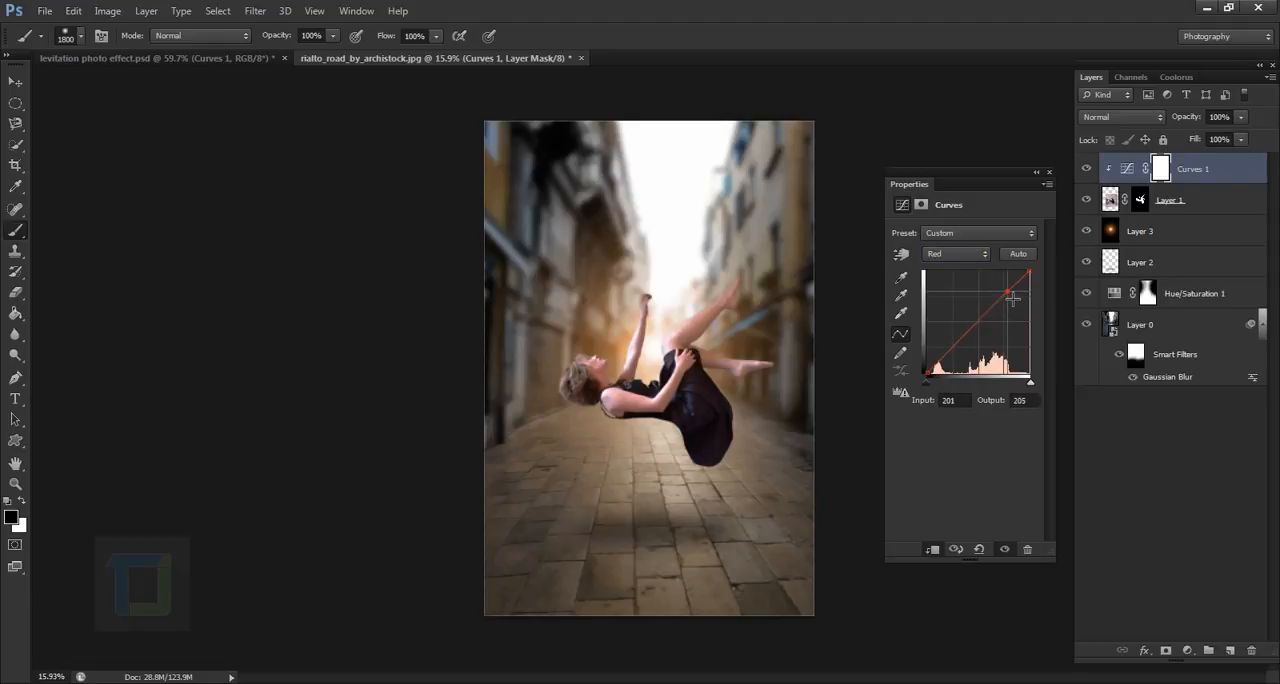
- Adjust the Blue curve of the woman's Curves layer with one point in the upper tones
{"action": "left_click", "coordinate": [956, 253]}
{"action": "left_click", "coordinate": [947, 310]}
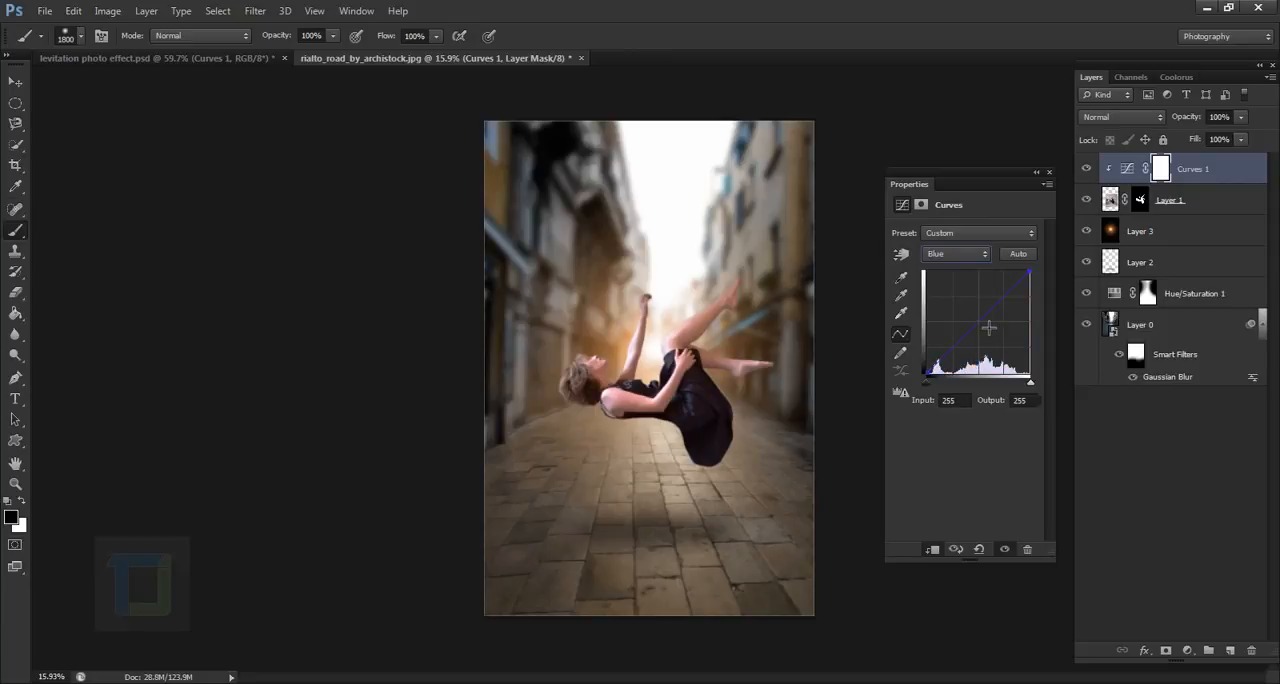
{"action": "left_click_drag", "start_coordinate": [987, 328], "coordinate": [986, 328]}
{"action": "left_click_drag", "start_coordinate": [986, 328], "coordinate": [1010, 307]}
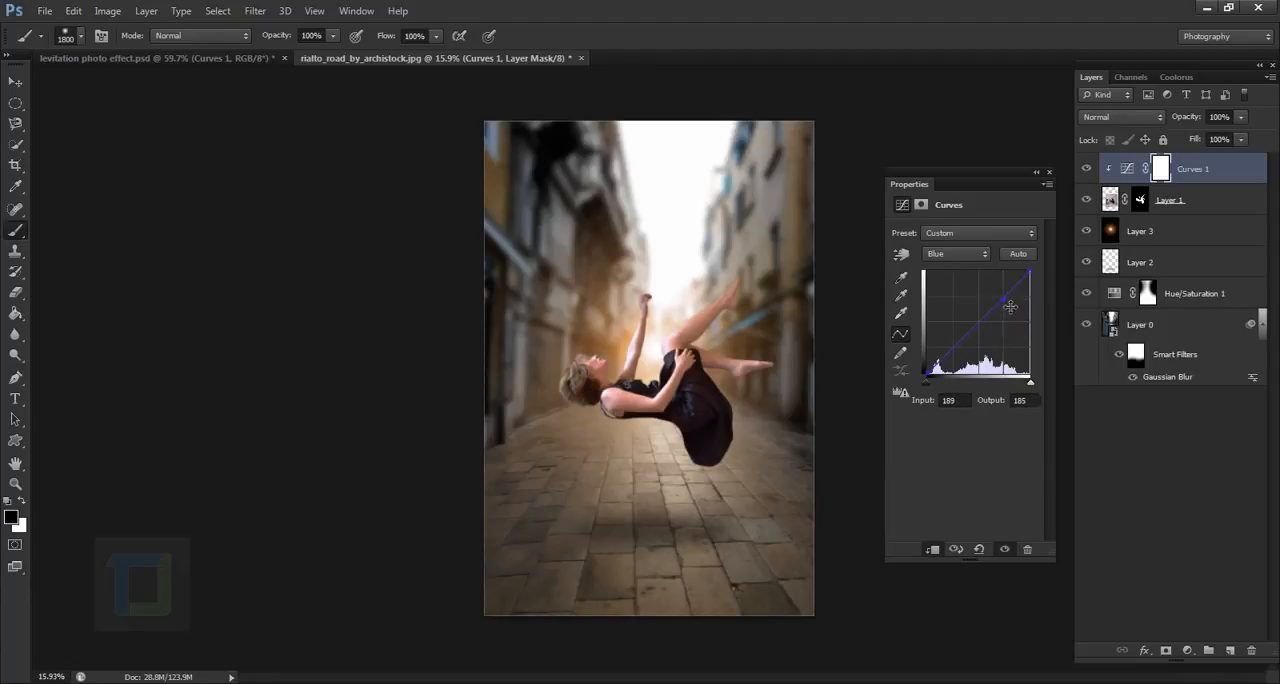
- Fine-tune the upper point of the woman's Red curve and compare the image with the Curves adjustment off and on
{"action": "left_click", "coordinate": [958, 254]}
{"action": "left_click", "coordinate": [945, 281]}
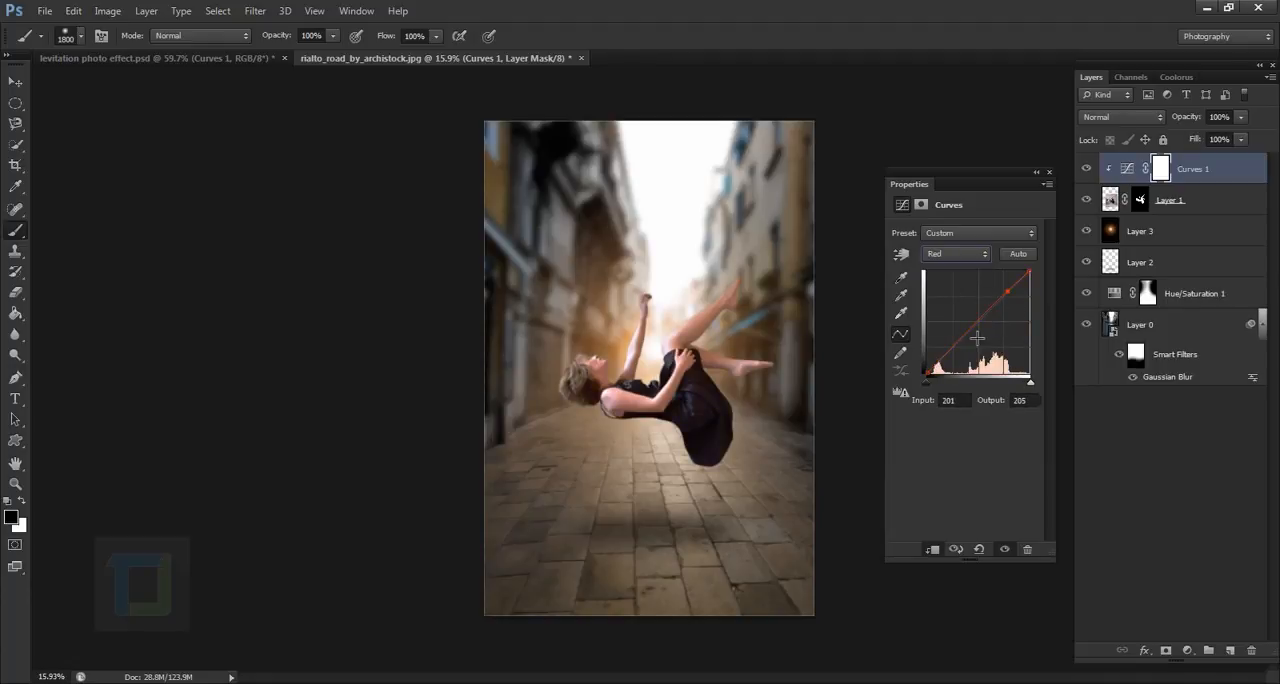
{"action": "left_click_drag", "start_coordinate": [1014, 297], "coordinate": [1013, 297]}
{"action": "left_click", "coordinate": [1037, 172]}
{"action": "left_click", "coordinate": [1087, 169]}
{"action": "left_click", "coordinate": [1088, 176]}
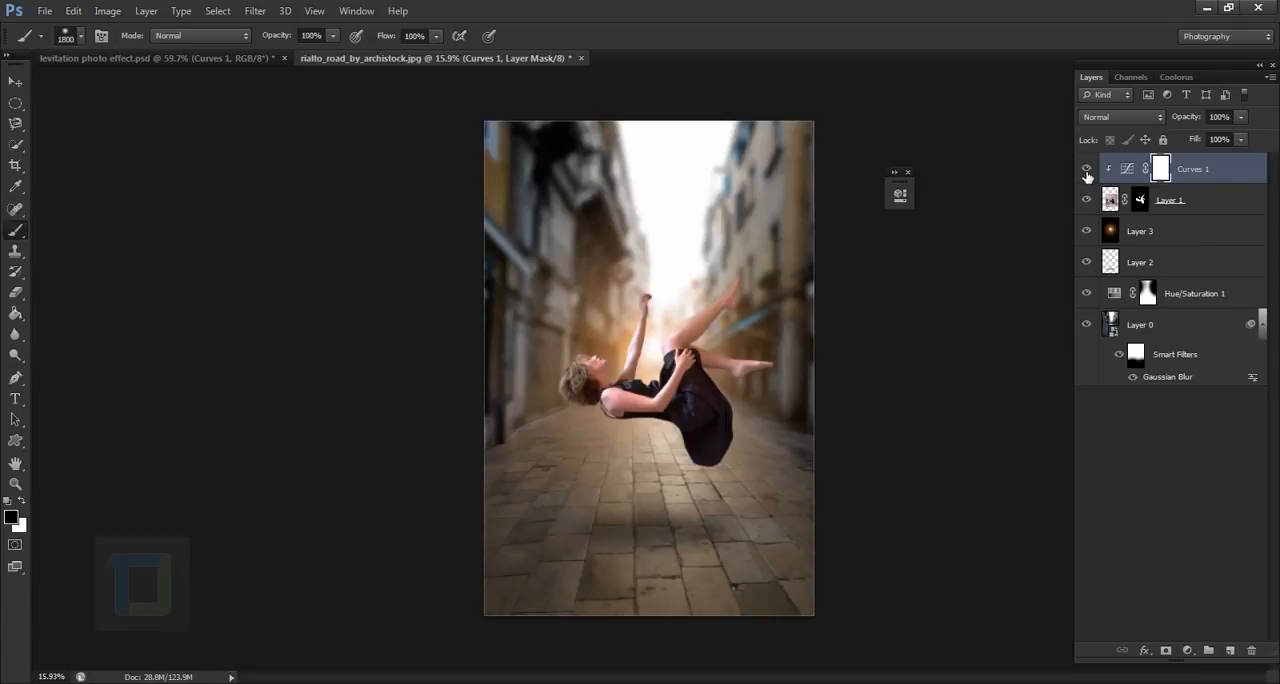
{"action": "scroll", "coordinate": [841, 571], "scroll_direction": "up", "scroll_amount": 3}
{"action": "scroll", "coordinate": [757, 419], "scroll_direction": "down", "scroll_amount": 3}
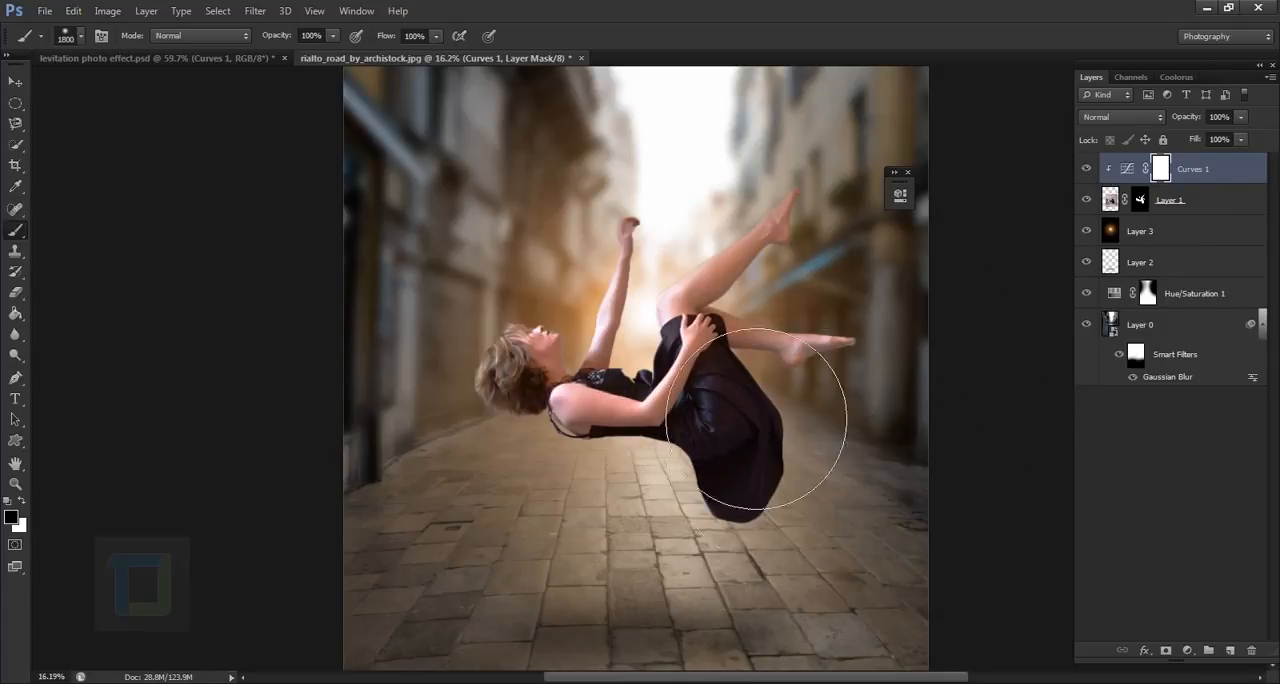
{"action": "scroll", "coordinate": [757, 419], "scroll_direction": "down", "scroll_amount": 2}
- Apply a Brightness/Contrast adjustment to the lens flare layer with Brightness 64
{"action": "left_click", "coordinate": [1164, 237]}
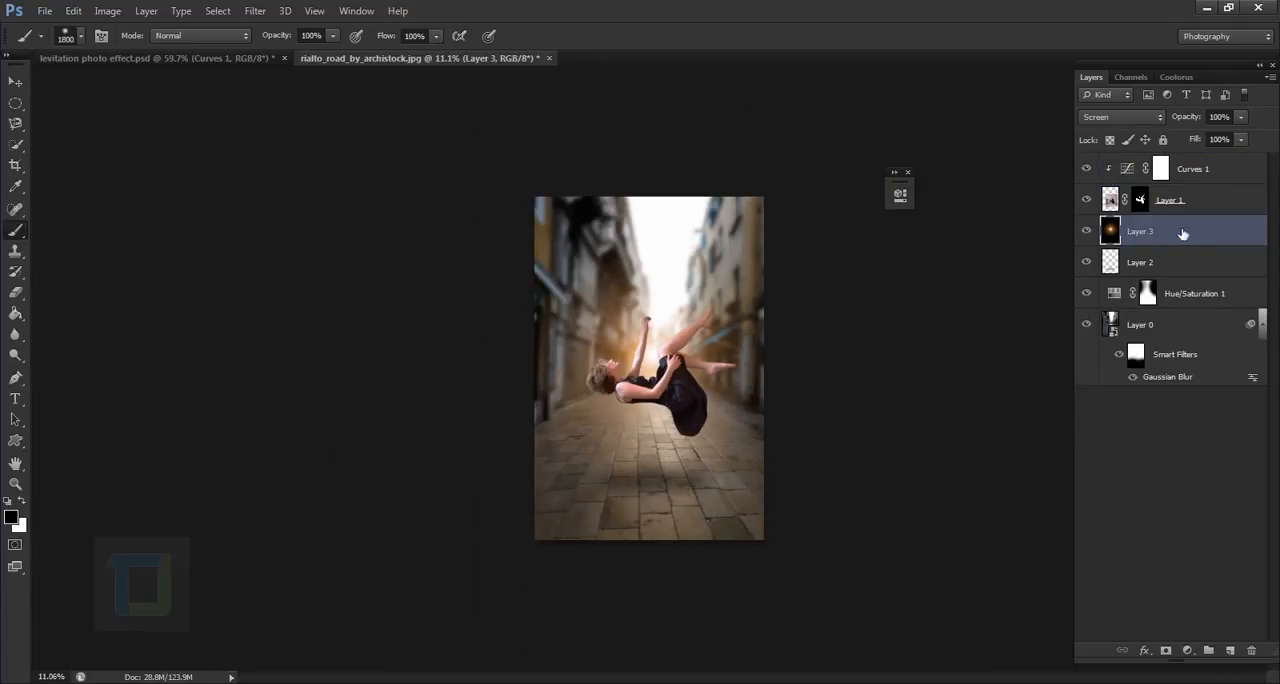
{"action": "left_click", "coordinate": [107, 11]}
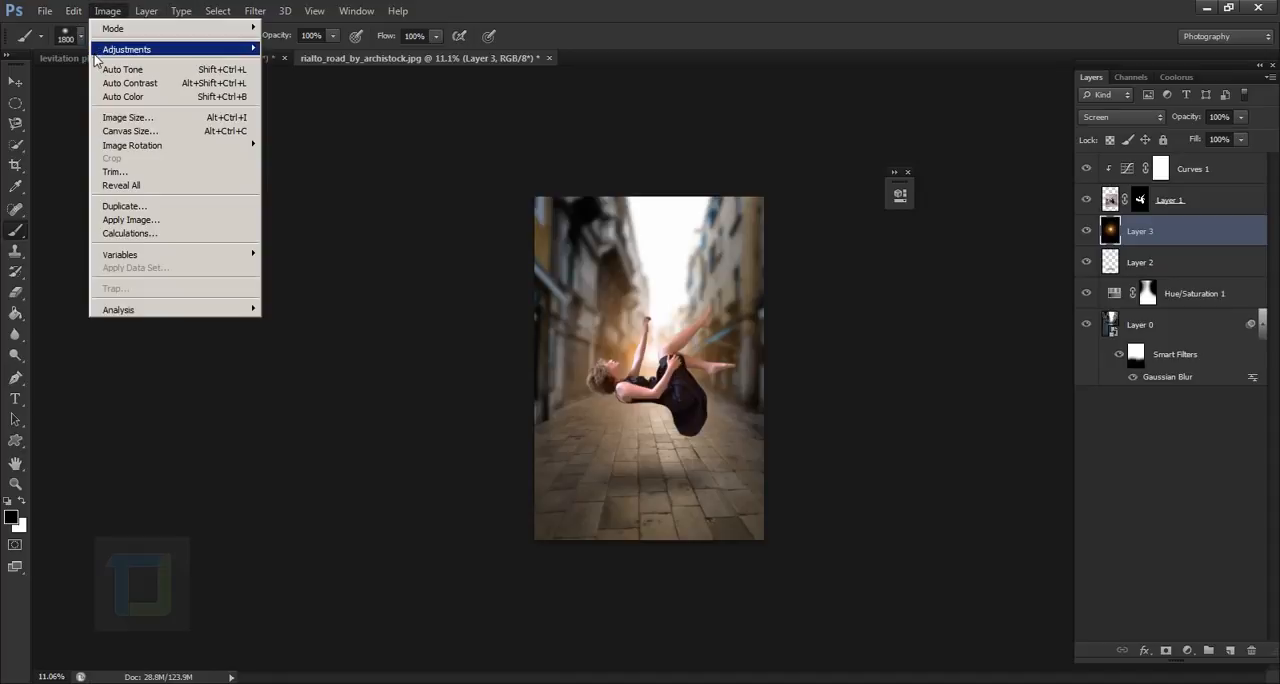
{"action": "mouse_move", "coordinate": [97, 58]}
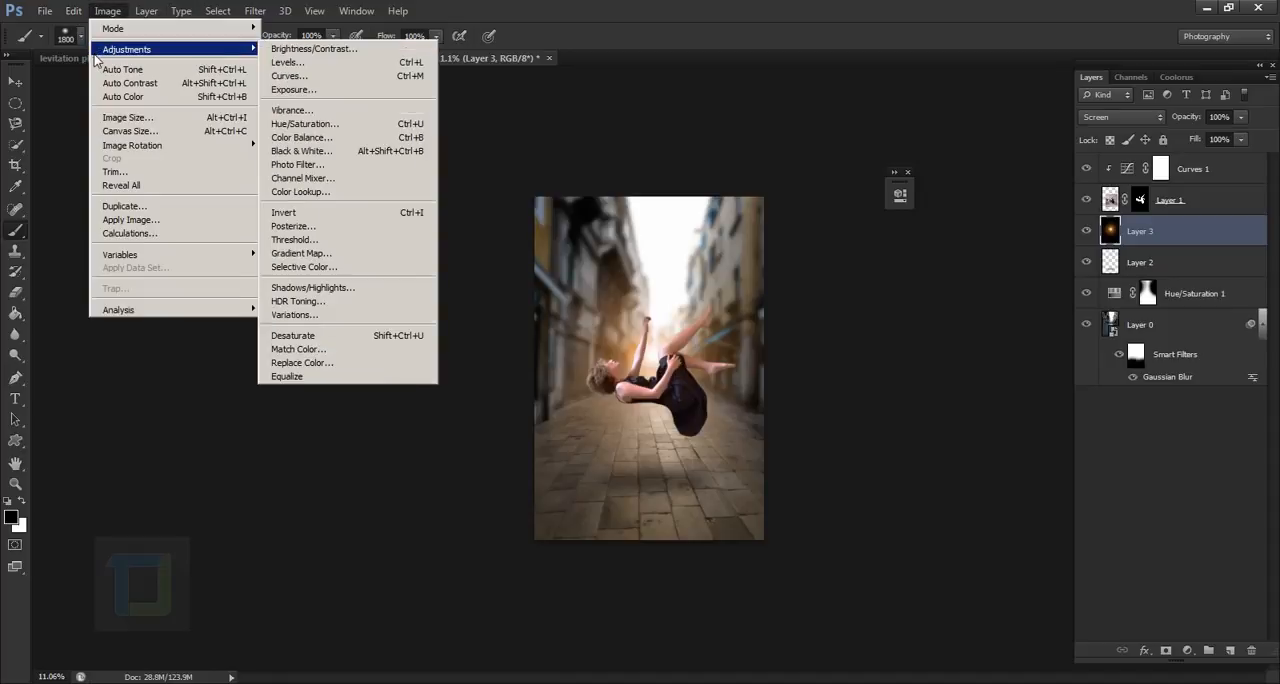
{"action": "left_click", "coordinate": [313, 49]}
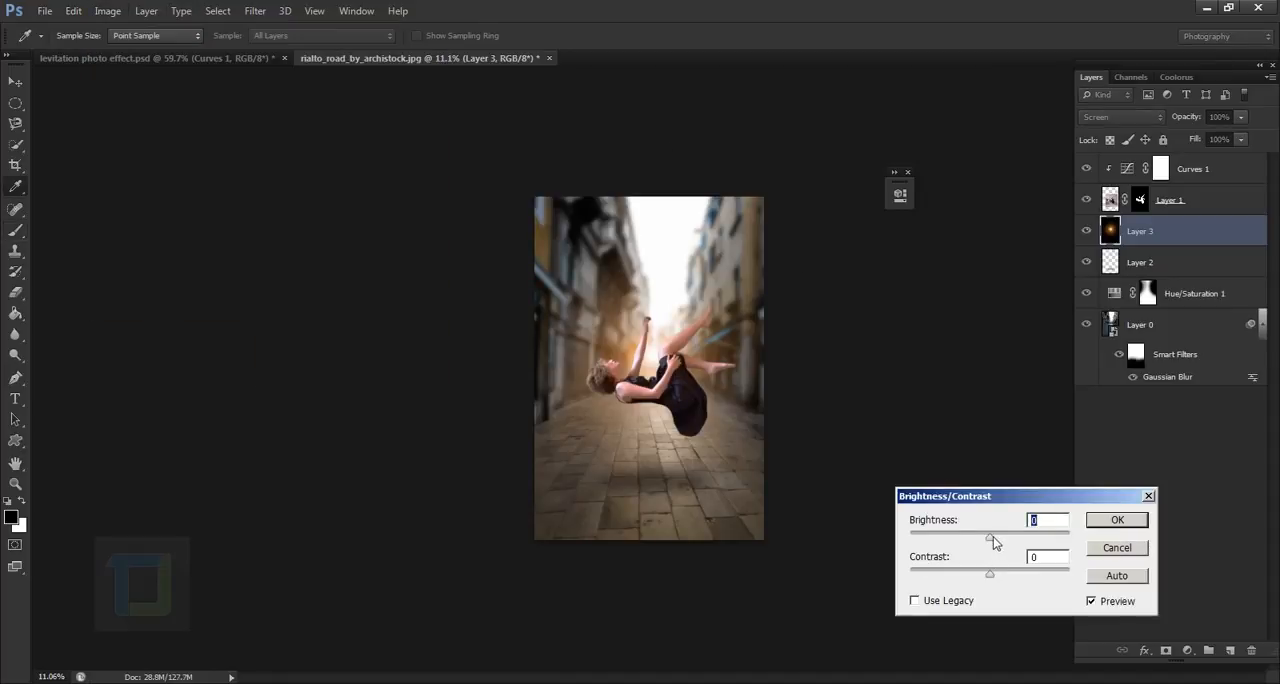
{"action": "left_click_drag", "start_coordinate": [993, 541], "coordinate": [1025, 541]}
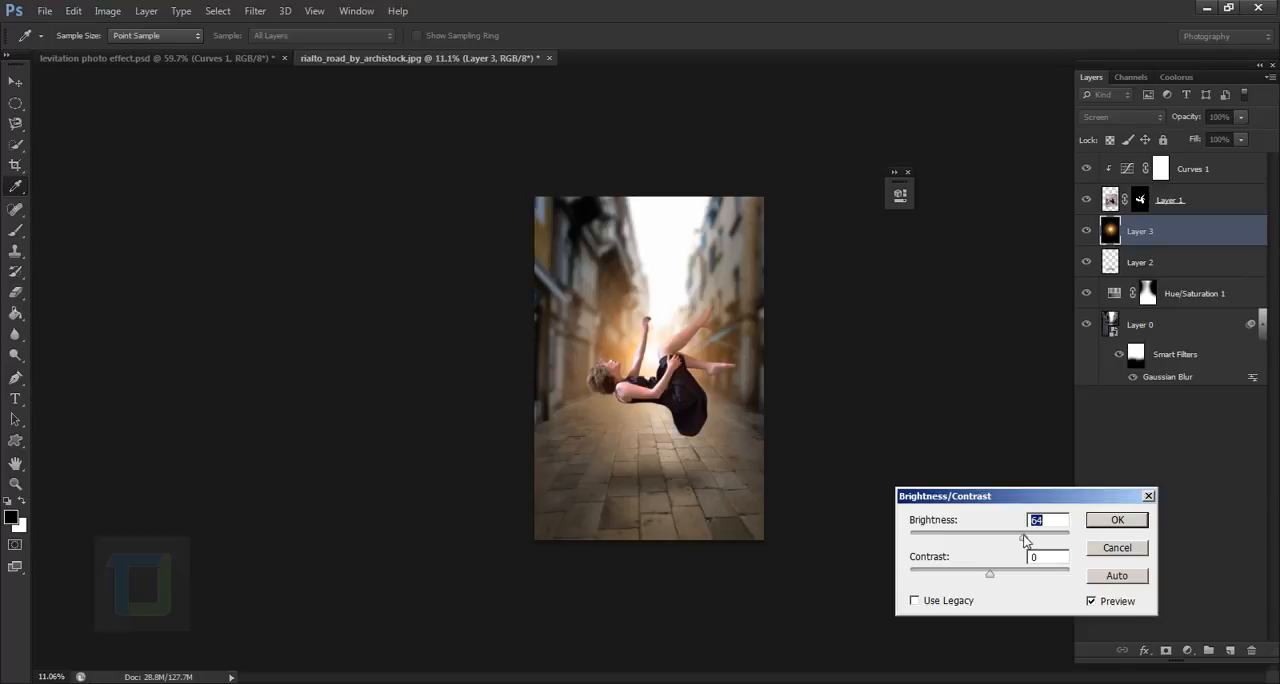
{"action": "left_click", "coordinate": [1136, 519]}
{"action": "key", "text": "ctrl+0"}
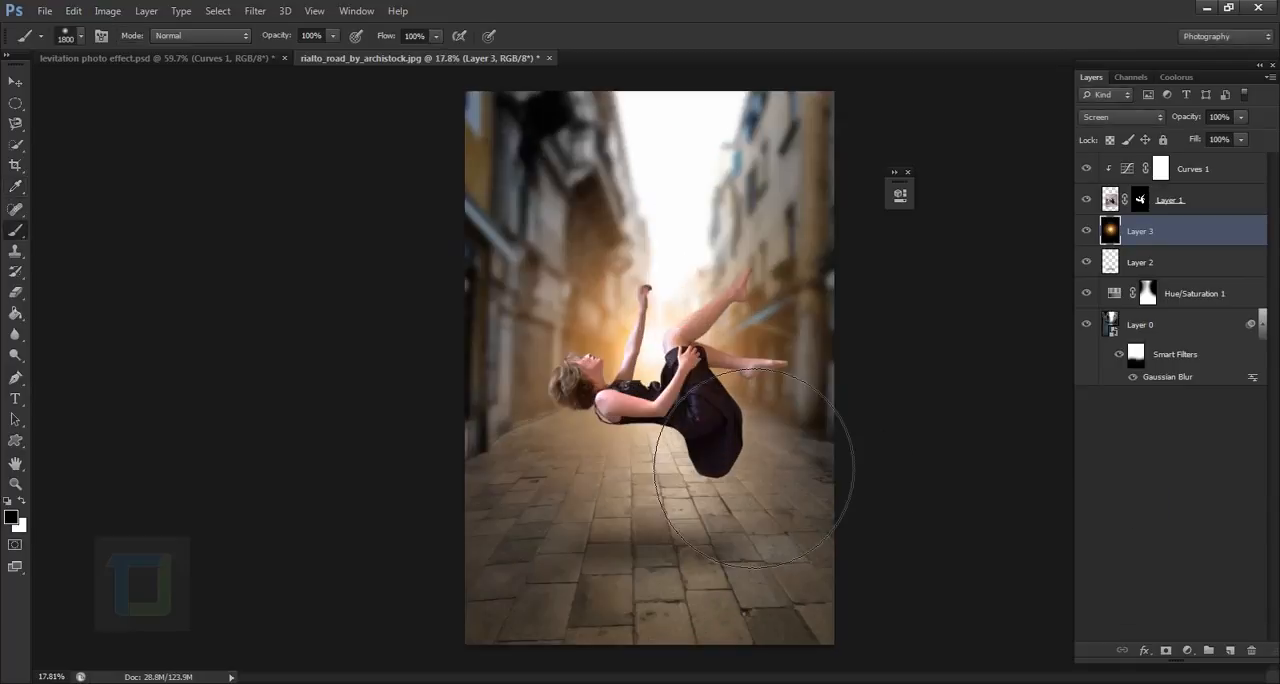
- Shift the lens flare layer slightly upward with the Move tool
{"action": "left_click", "coordinate": [15, 81]}
{"action": "left_click_drag", "start_coordinate": [678, 362], "coordinate": [676, 356]}
{"action": "key", "text": "ctrl+minus"}
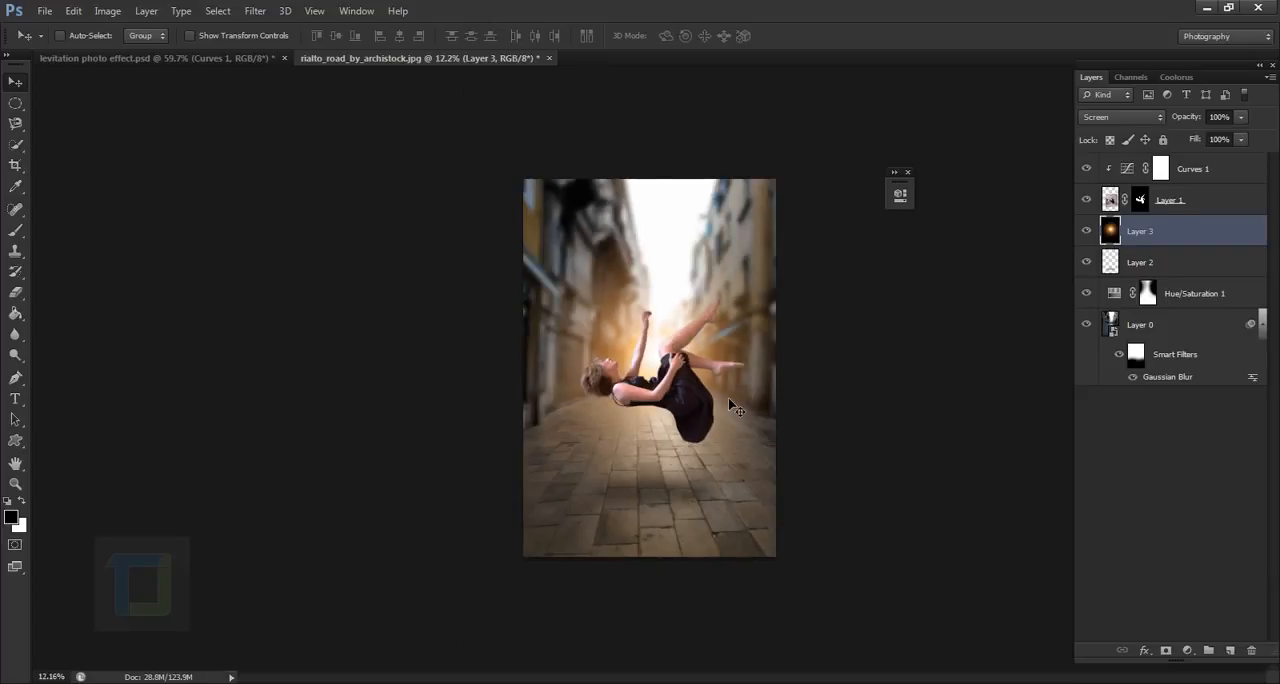
{"action": "scroll", "coordinate": [728, 397], "scroll_direction": "up", "scroll_amount": 2}
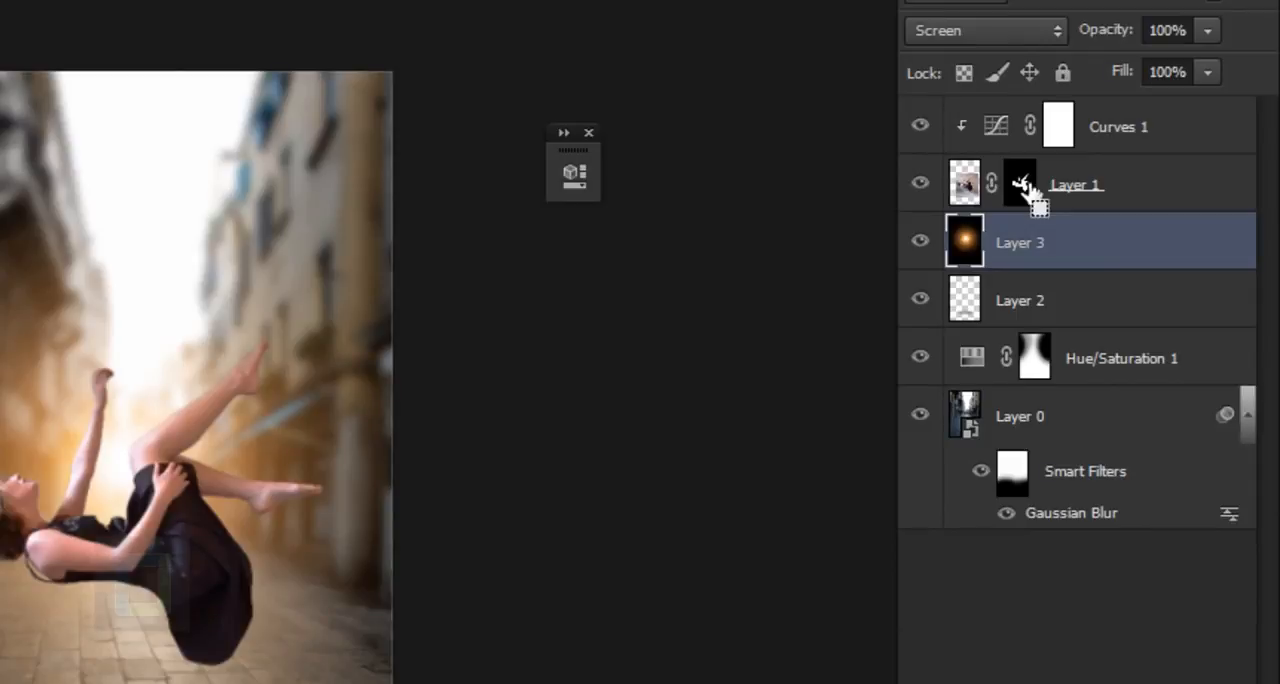
- Load the woman's layer mask as a selection and copy that area of the street photo onto a new layer
{"action": "left_click", "coordinate": [1020, 184], "text": "ctrl"}
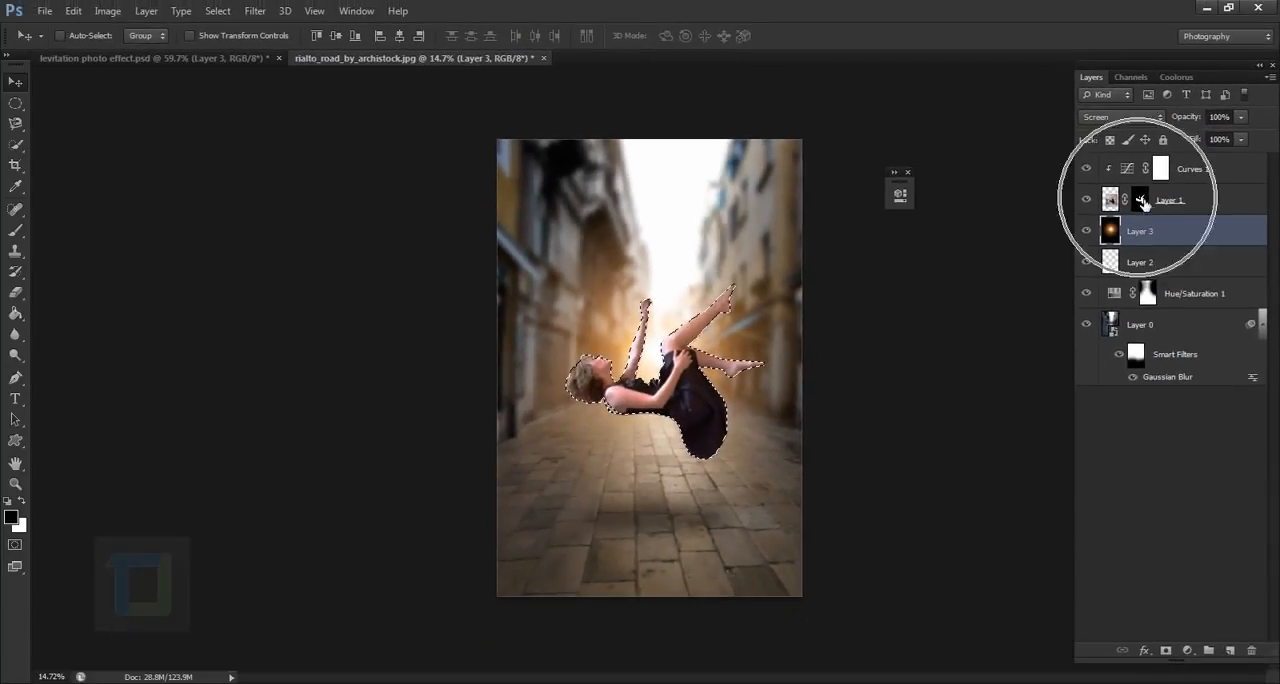
{"action": "left_click", "coordinate": [1145, 328]}
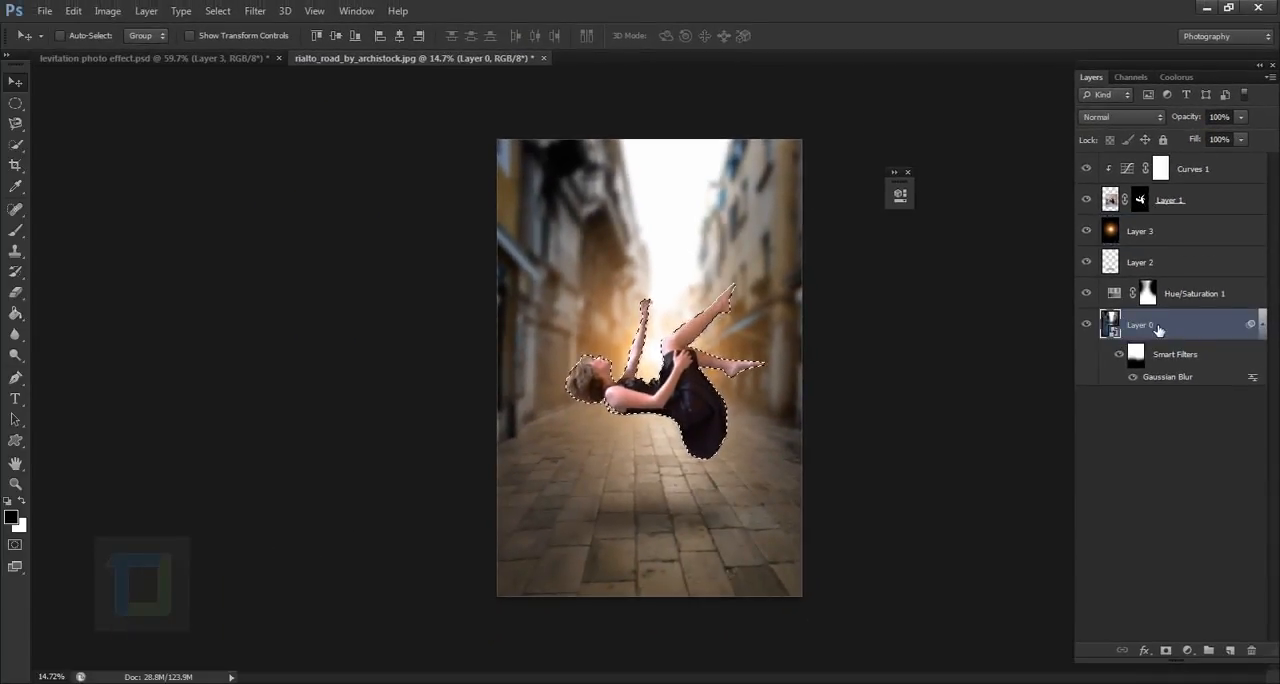
{"action": "left_click", "coordinate": [1087, 324]}
{"action": "left_click", "coordinate": [1087, 324]}
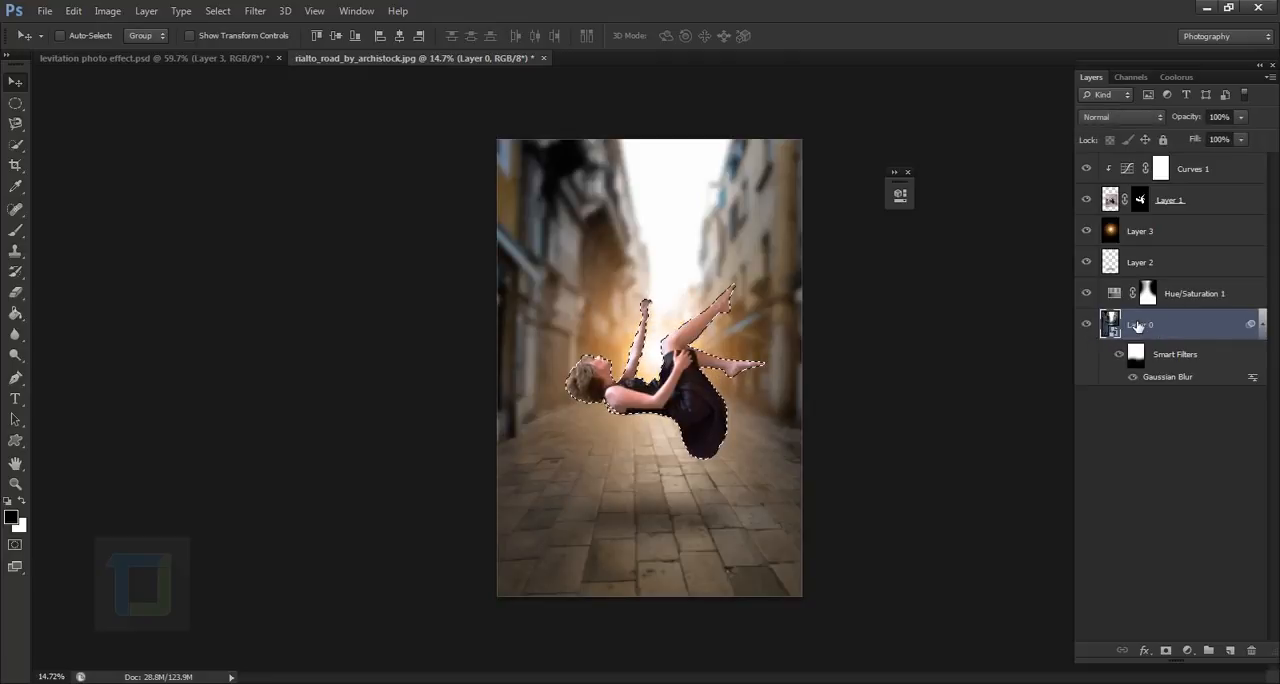
{"action": "key", "text": "ctrl+j"}
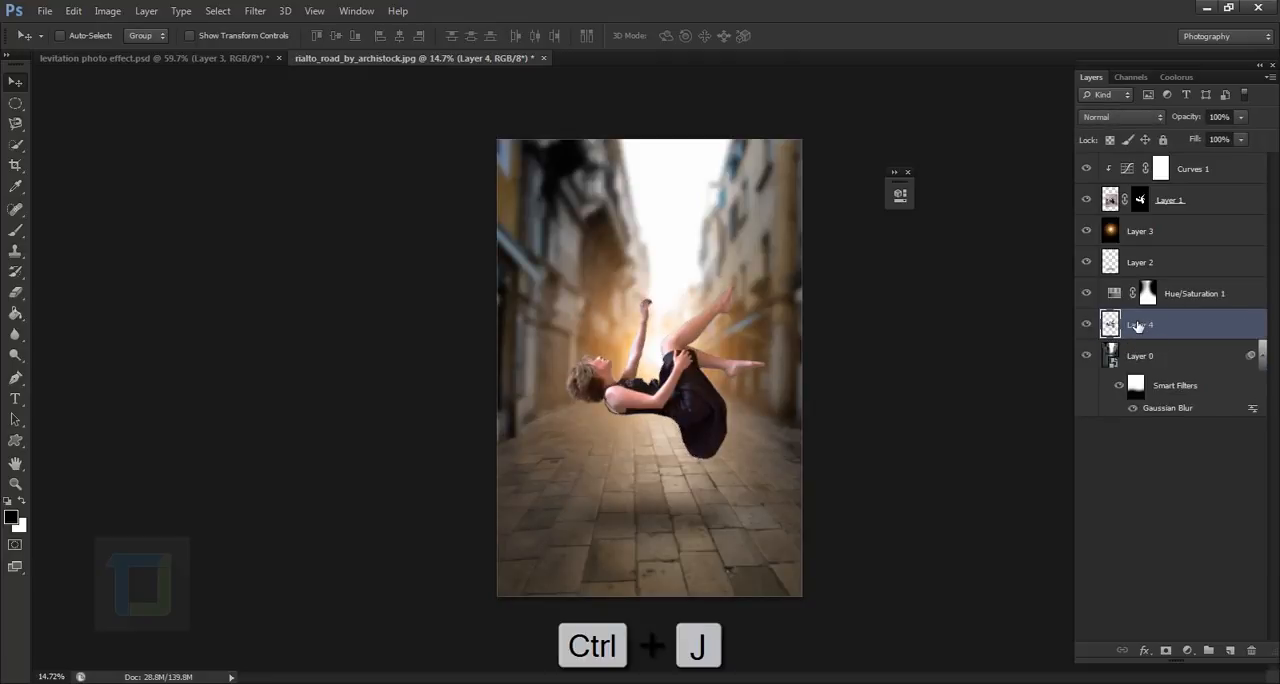
- View the copied street silhouette on its own by hiding all other layers, and show them all again
{"action": "left_click_drag", "start_coordinate": [1087, 293], "coordinate": [1088, 166]}
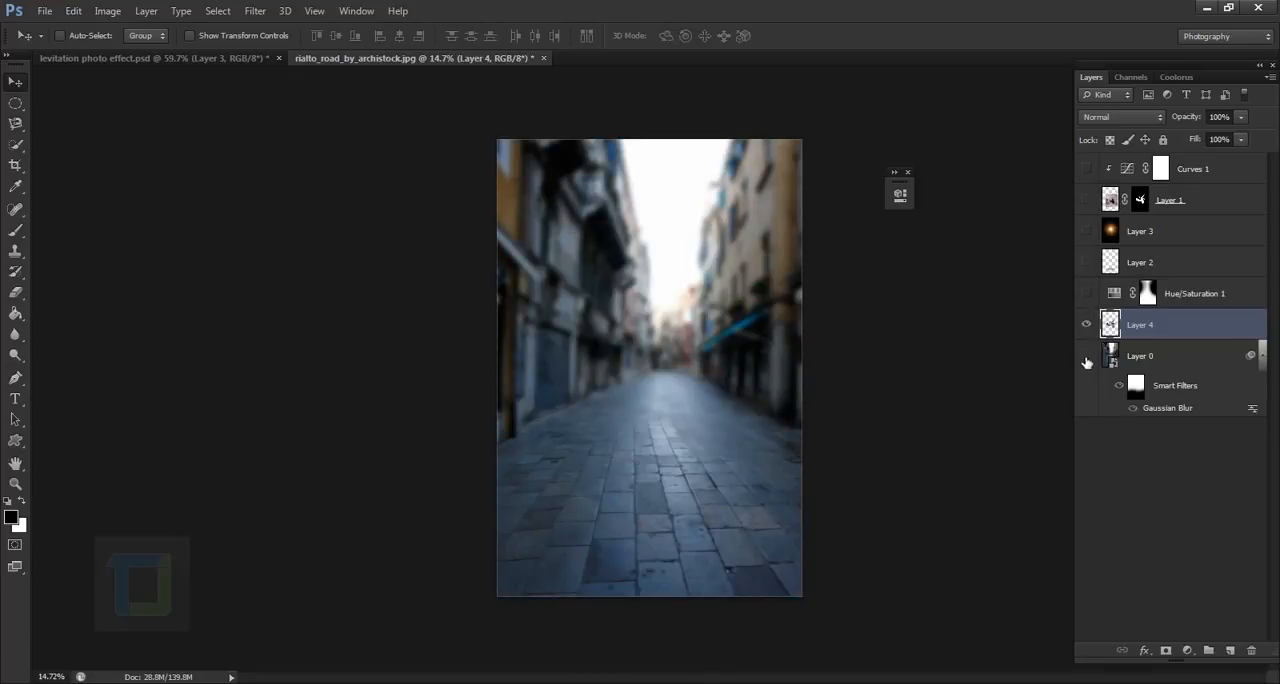
{"action": "left_click", "coordinate": [1086, 355]}
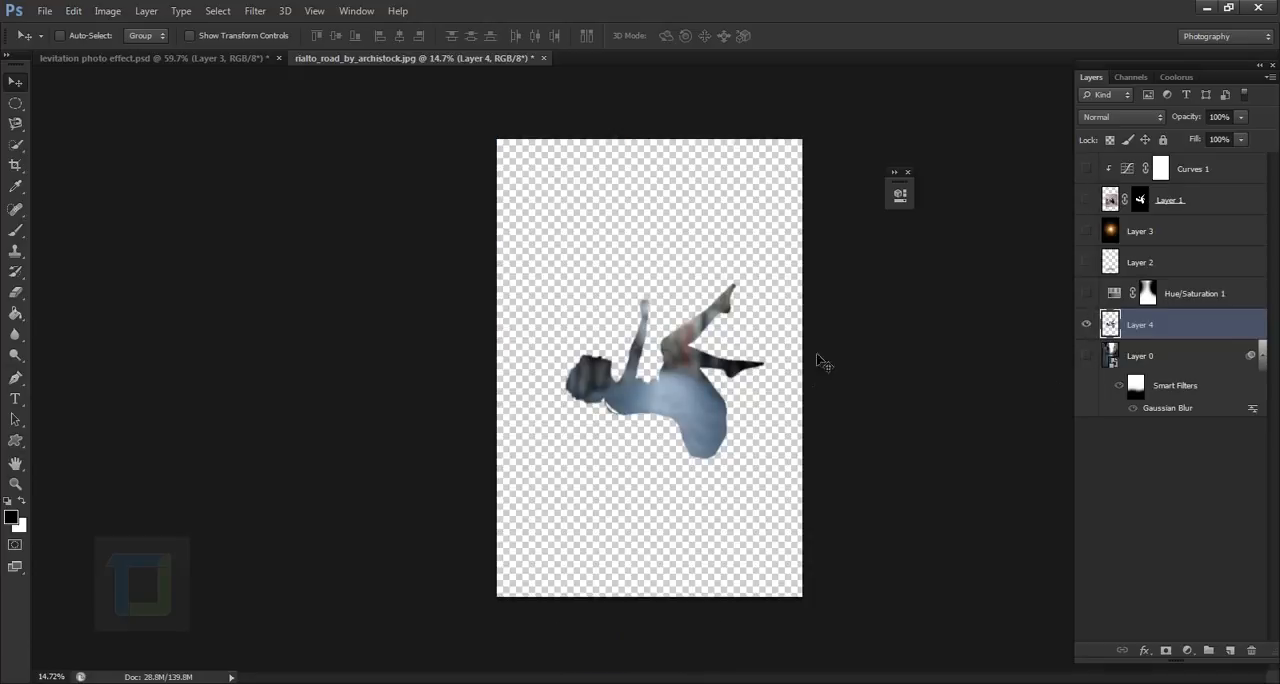
{"action": "left_click", "coordinate": [1087, 356]}
{"action": "left_click_drag", "start_coordinate": [1087, 294], "coordinate": [1087, 165]}
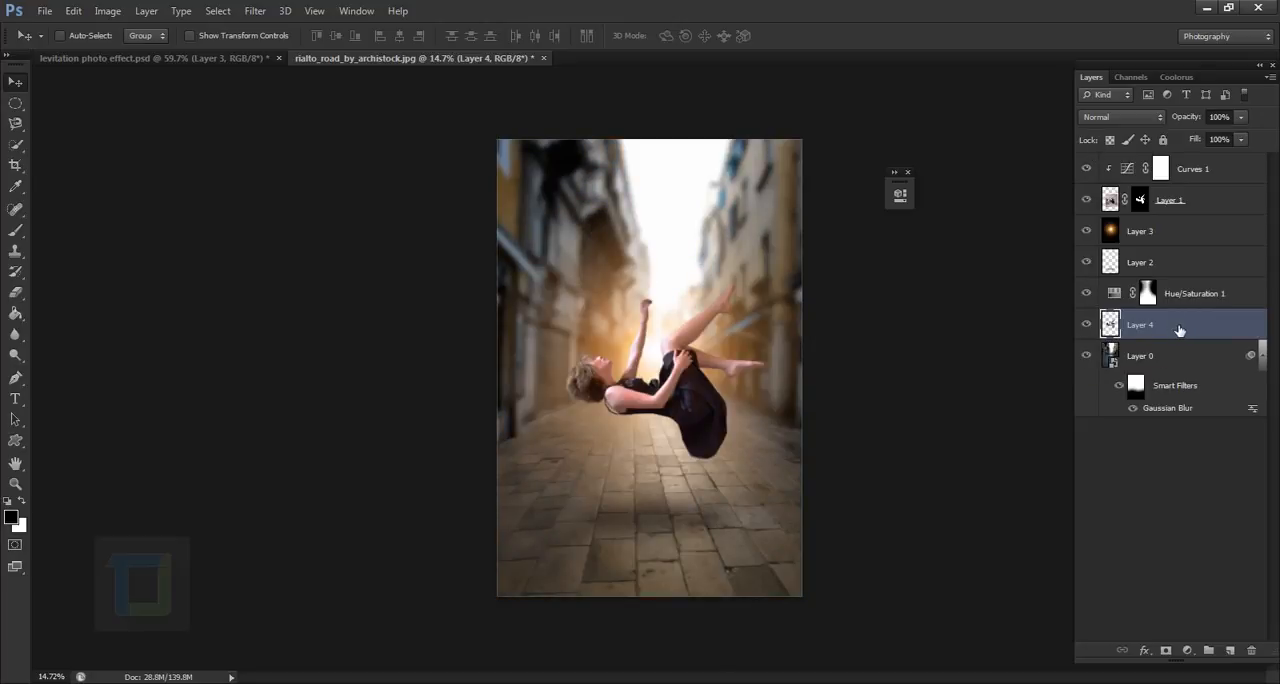
- Move the street silhouette layer to the top of the layer stack and apply the Average blur filter to it
{"action": "left_click_drag", "start_coordinate": [1180, 330], "coordinate": [1203, 167]}
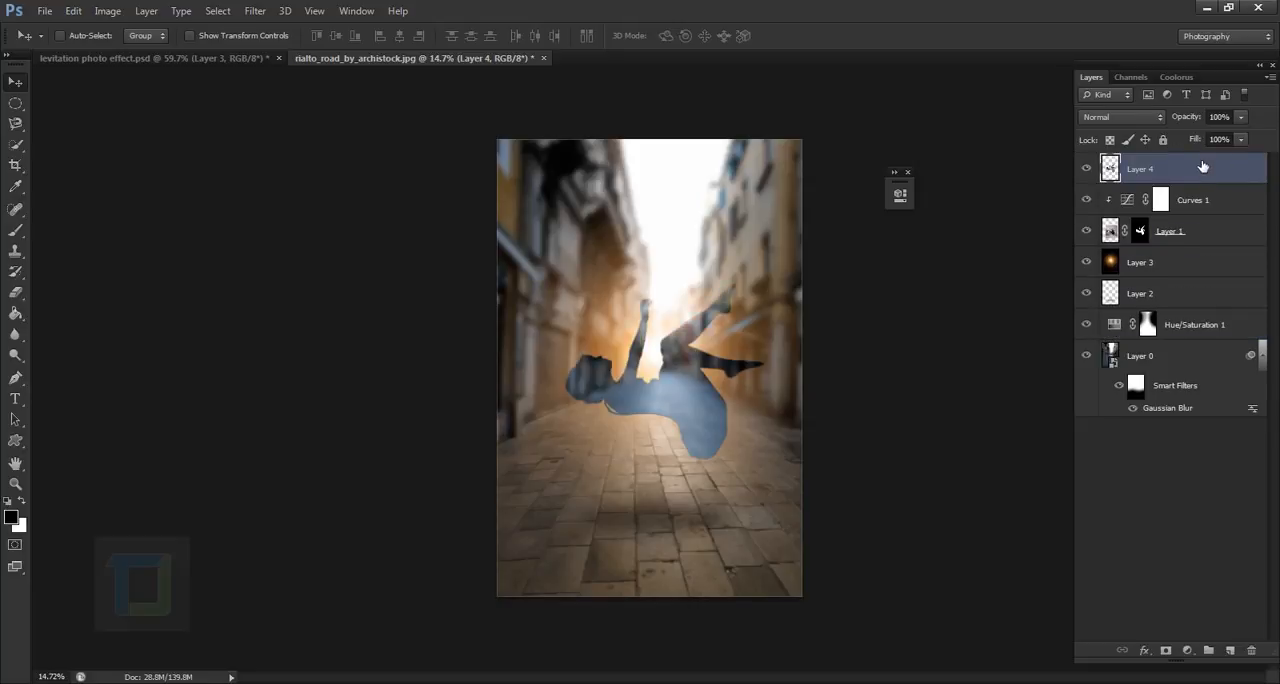
{"action": "left_click", "coordinate": [255, 11]}
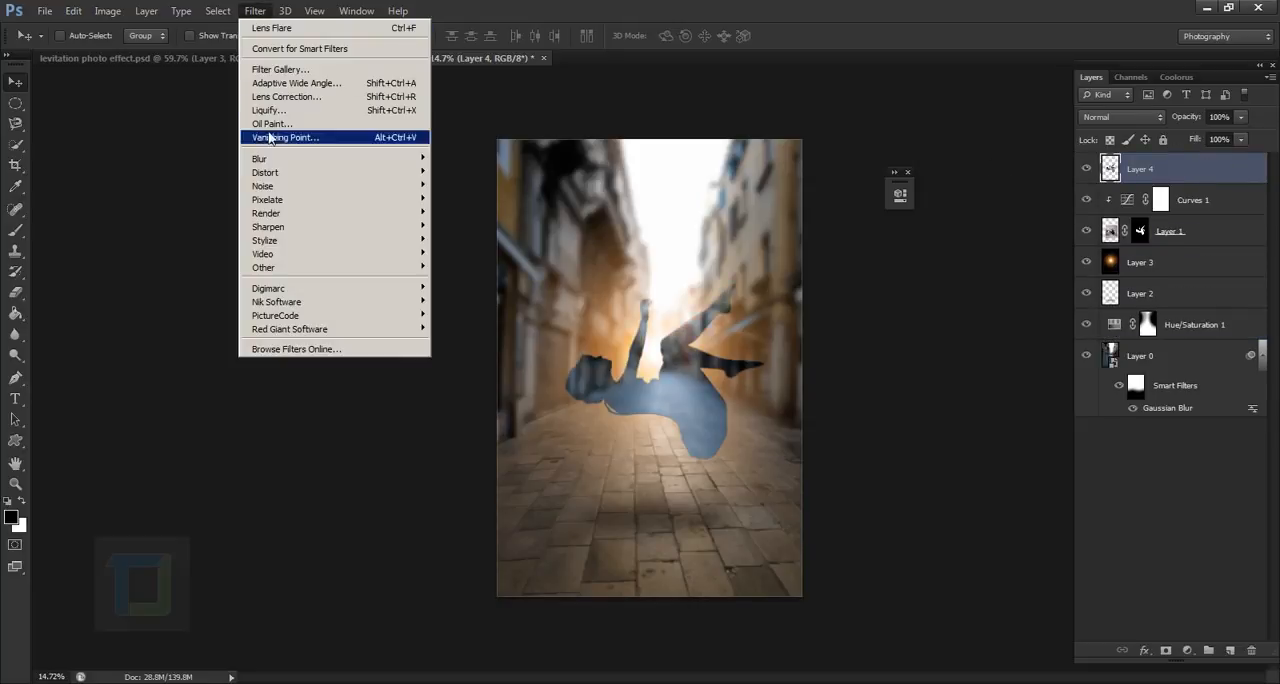
{"action": "mouse_move", "coordinate": [276, 159]}
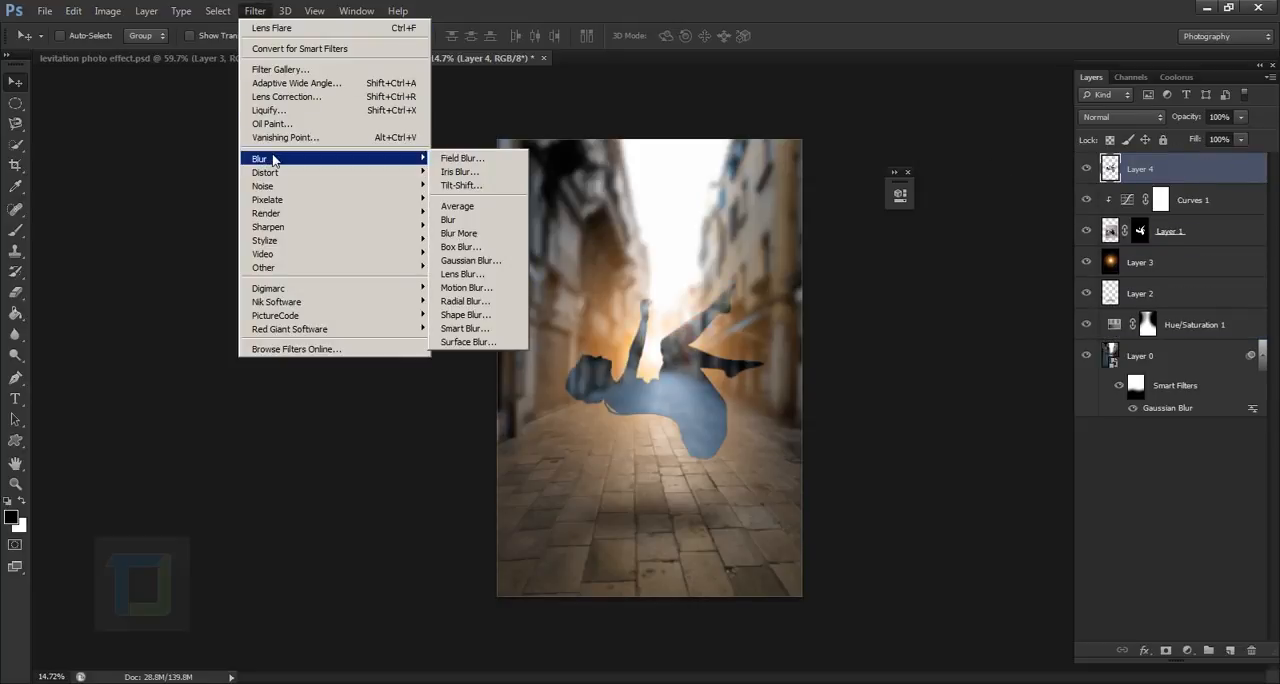
{"action": "left_click", "coordinate": [500, 206]}
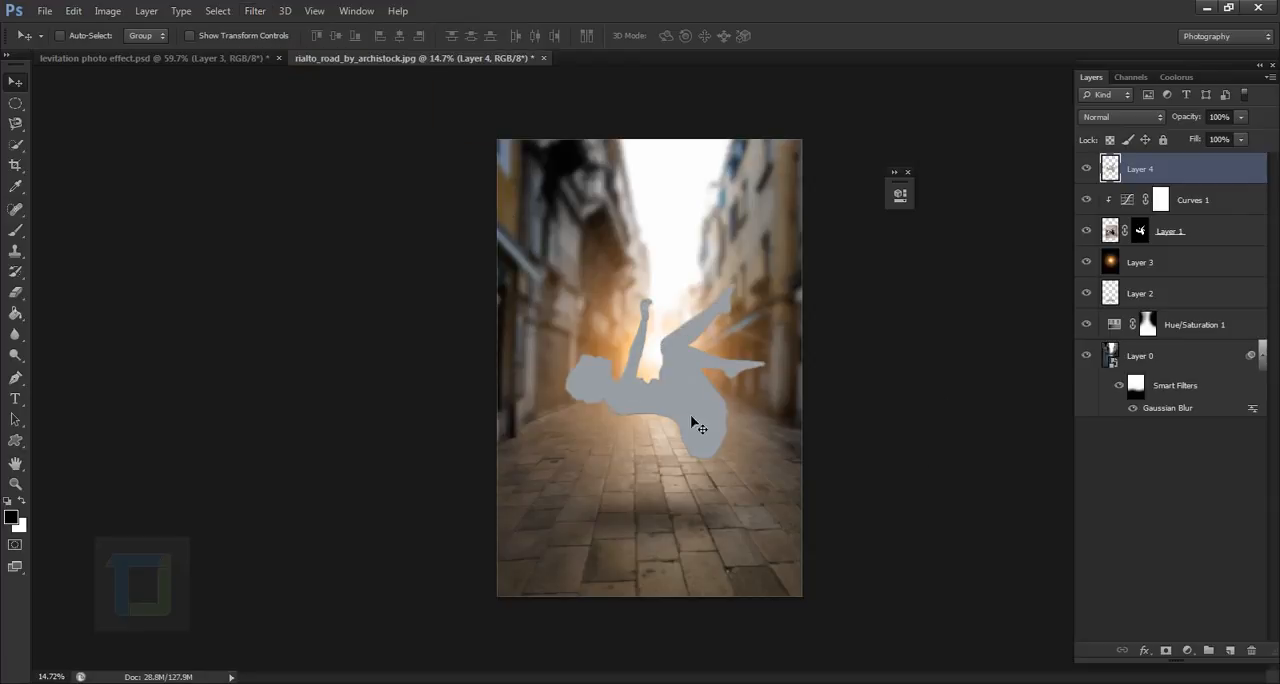
- Set the averaged silhouette layer's blend mode to Soft Light and compare the image with and without it
{"action": "left_click", "coordinate": [1123, 116]}
{"action": "left_click", "coordinate": [1122, 344]}
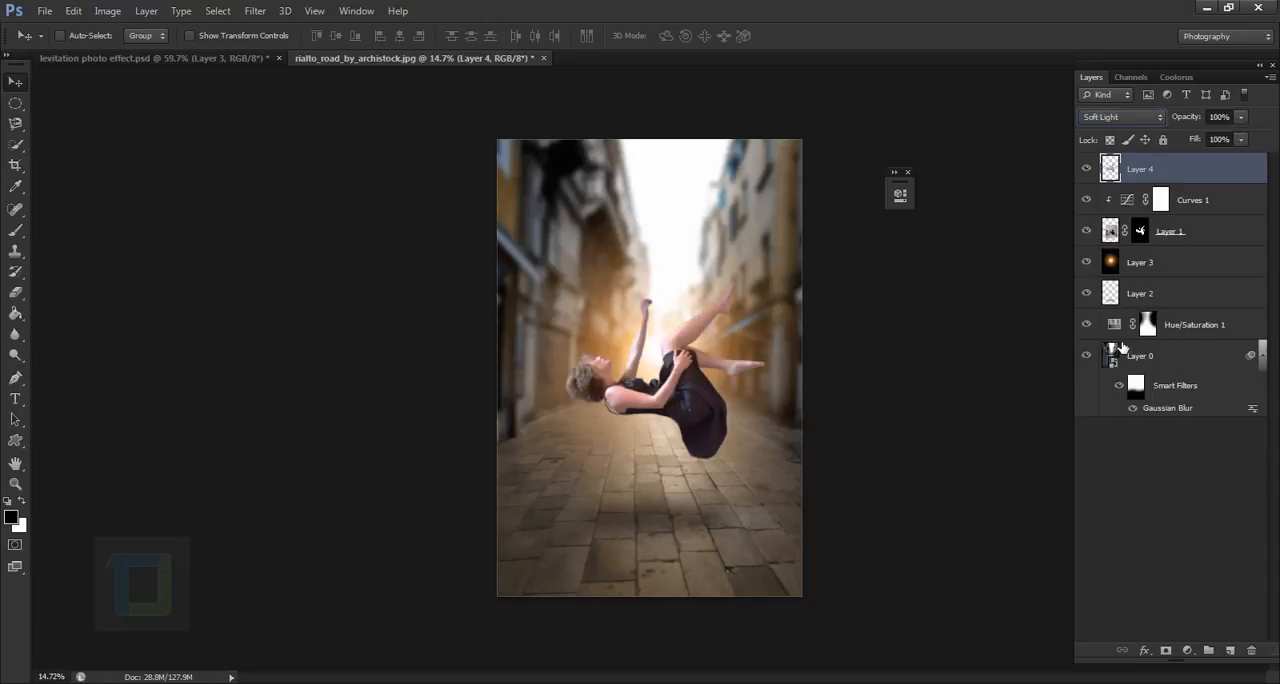
{"action": "left_click", "coordinate": [1088, 168]}
{"action": "left_click", "coordinate": [1090, 168]}
{"action": "left_click", "coordinate": [1088, 169]}
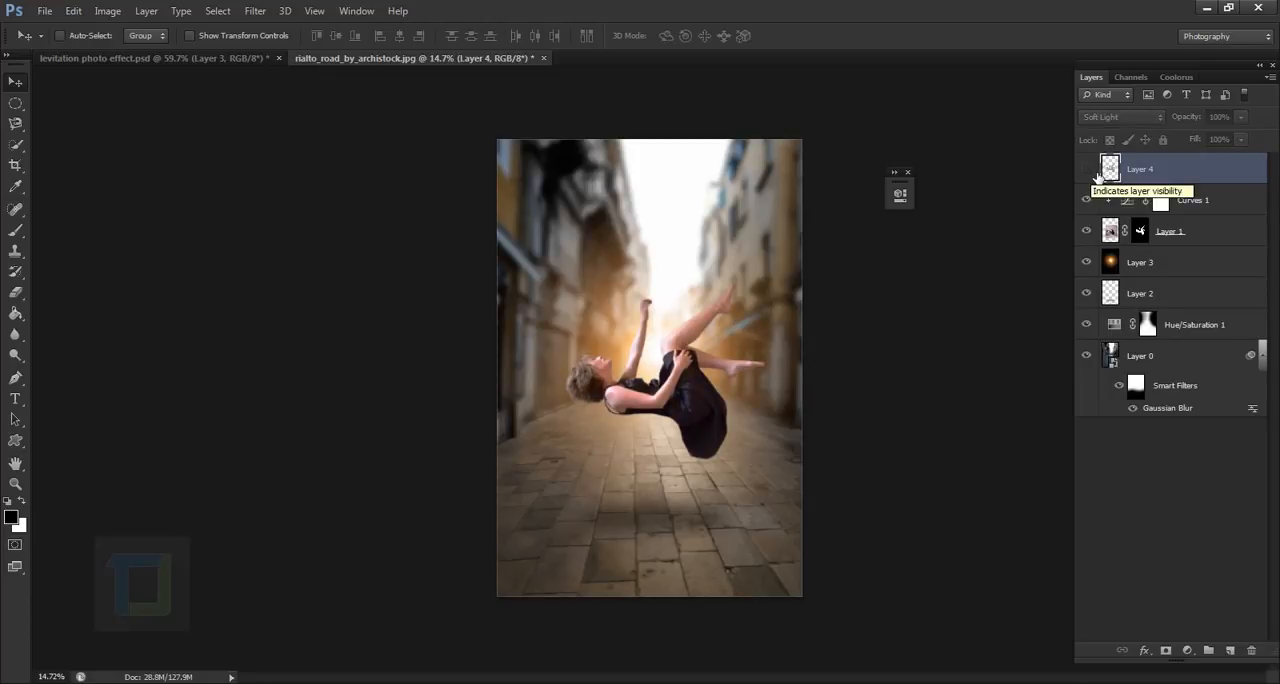
{"action": "left_click", "coordinate": [1087, 169]}
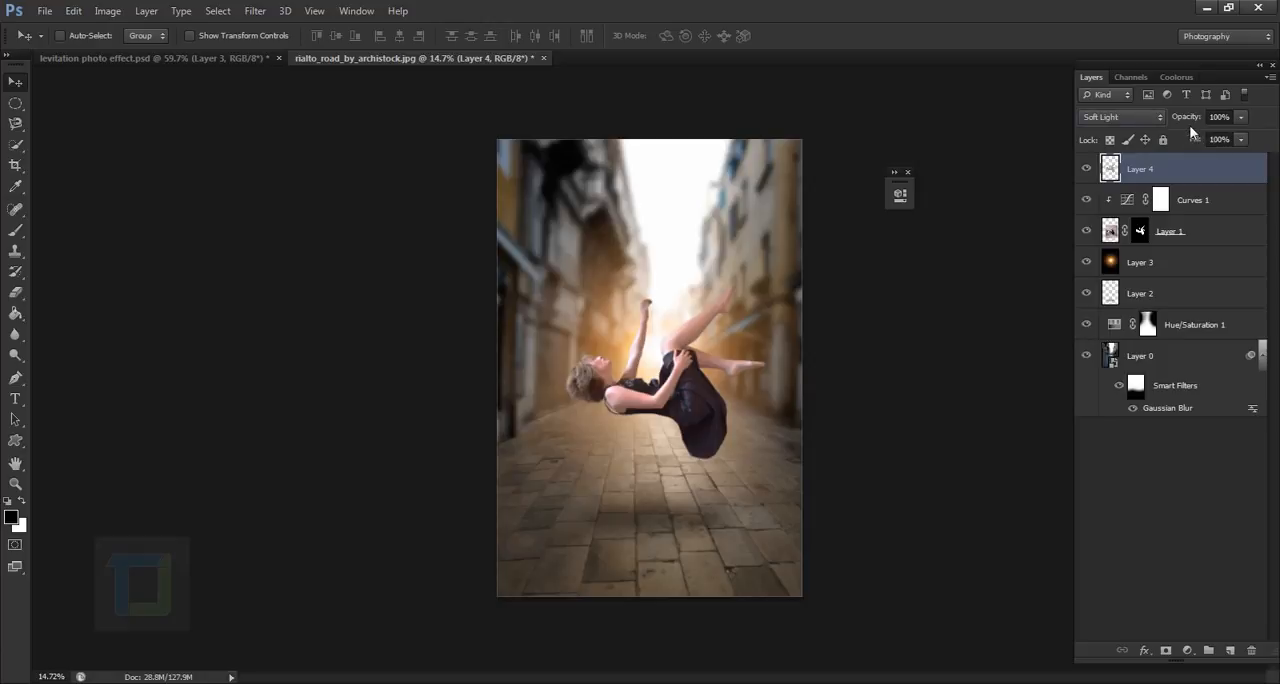
- Lower the averaged silhouette layer's opacity to 79% and compare the woman with the layer hidden and shown
{"action": "left_click_drag", "start_coordinate": [1196, 120], "coordinate": [1186, 121]}
{"action": "left_click", "coordinate": [1087, 169]}
{"action": "left_click", "coordinate": [1087, 169]}
{"action": "left_click_drag", "start_coordinate": [1201, 121], "coordinate": [1196, 121]}
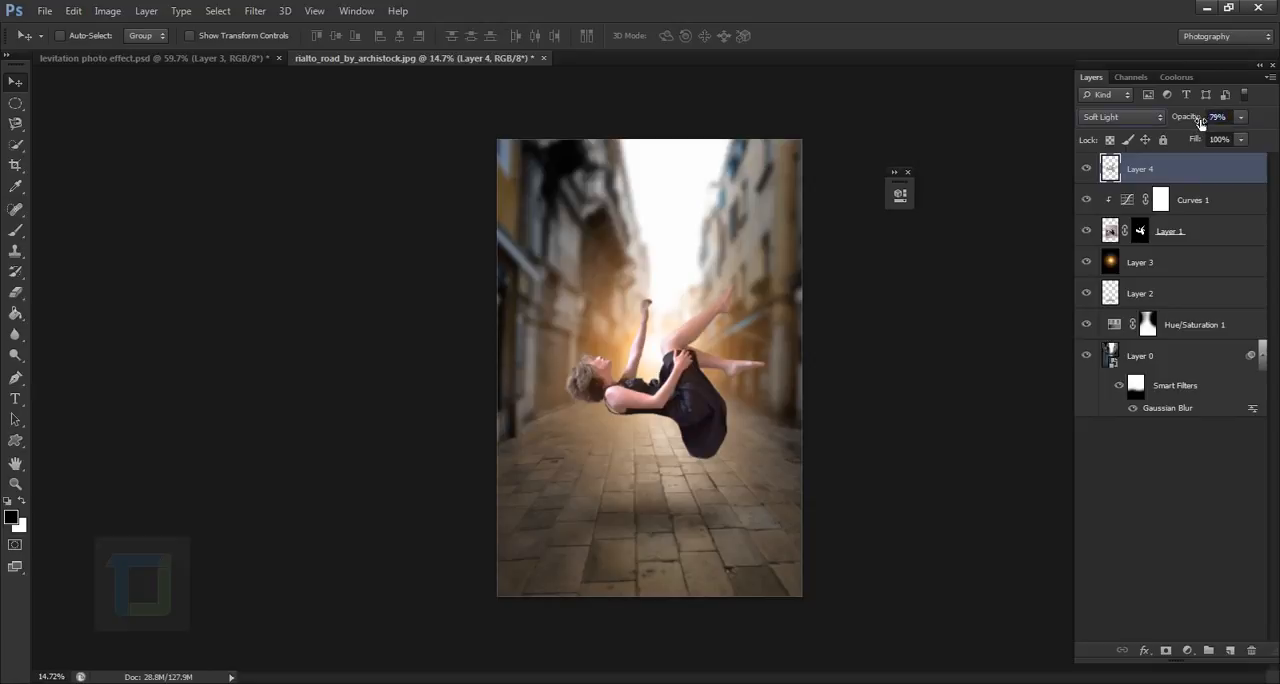
{"action": "left_click", "coordinate": [1088, 169]}
{"action": "left_click", "coordinate": [1088, 169]}
- Apply a Brightness/Contrast adjustment to the lens flare layer with Brightness 44
{"action": "left_click", "coordinate": [1162, 268]}
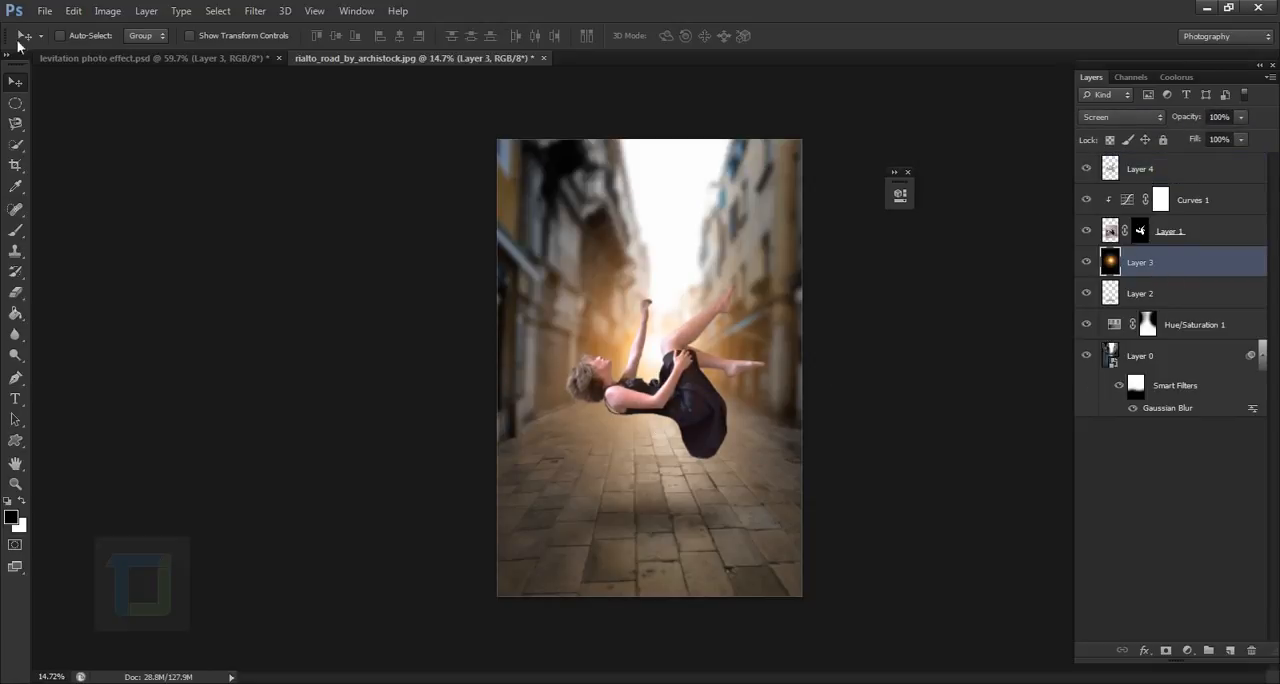
{"action": "left_click", "coordinate": [107, 10]}
{"action": "mouse_move", "coordinate": [150, 49]}
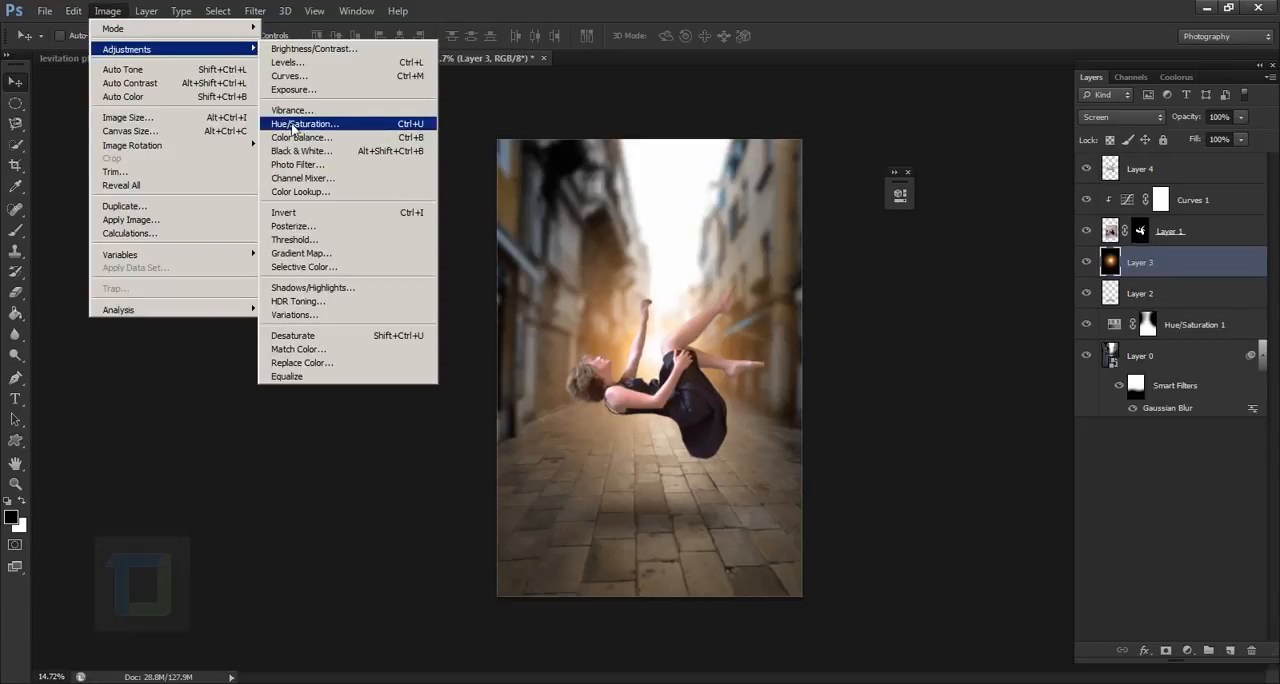
{"action": "left_click", "coordinate": [308, 48]}
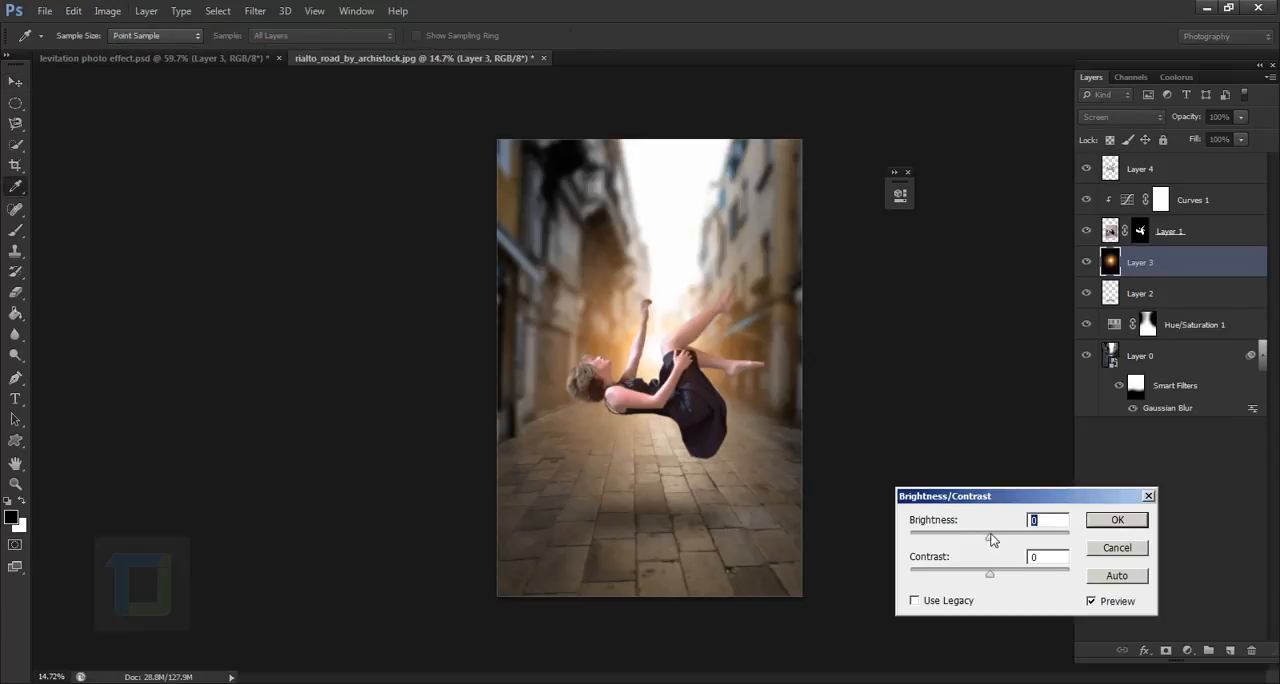
{"action": "mouse_move", "coordinate": [1001, 537]}
{"action": "left_mouse_down"}
{"action": "mouse_move", "coordinate": [1033, 540]}
{"action": "mouse_move", "coordinate": [1017, 541]}
{"action": "left_mouse_up"}
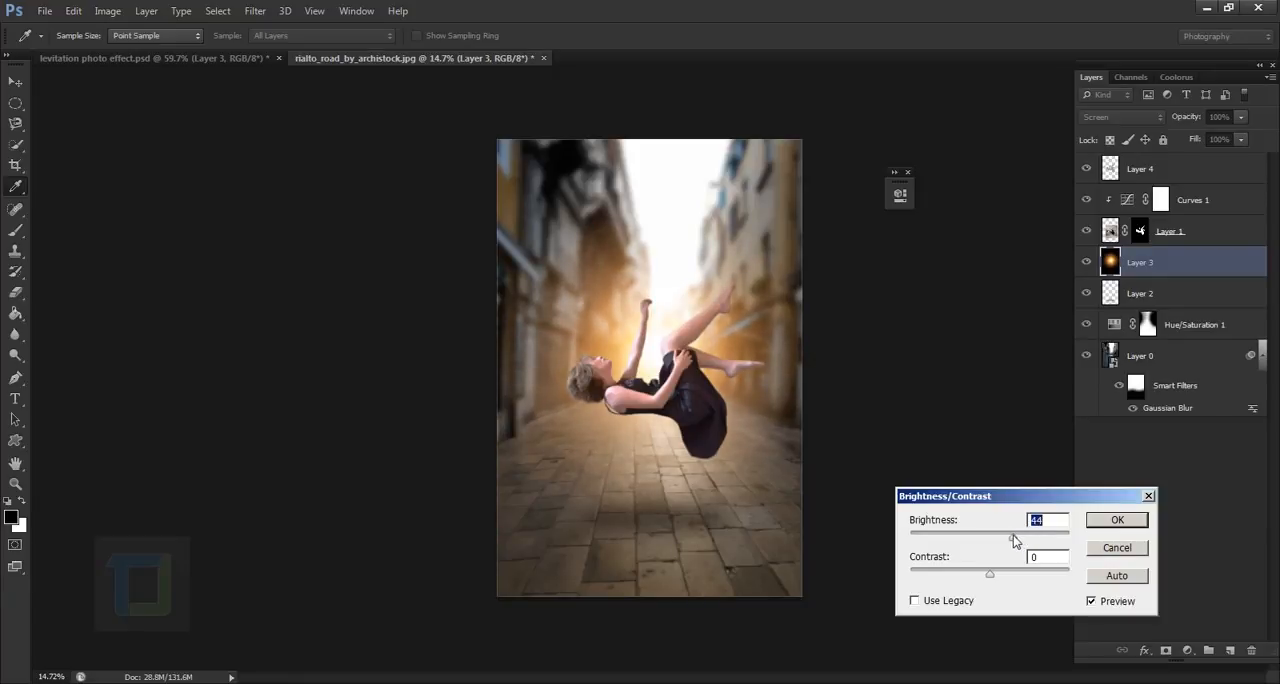
{"action": "left_click", "coordinate": [1106, 527]}
{"action": "key", "text": "v"}
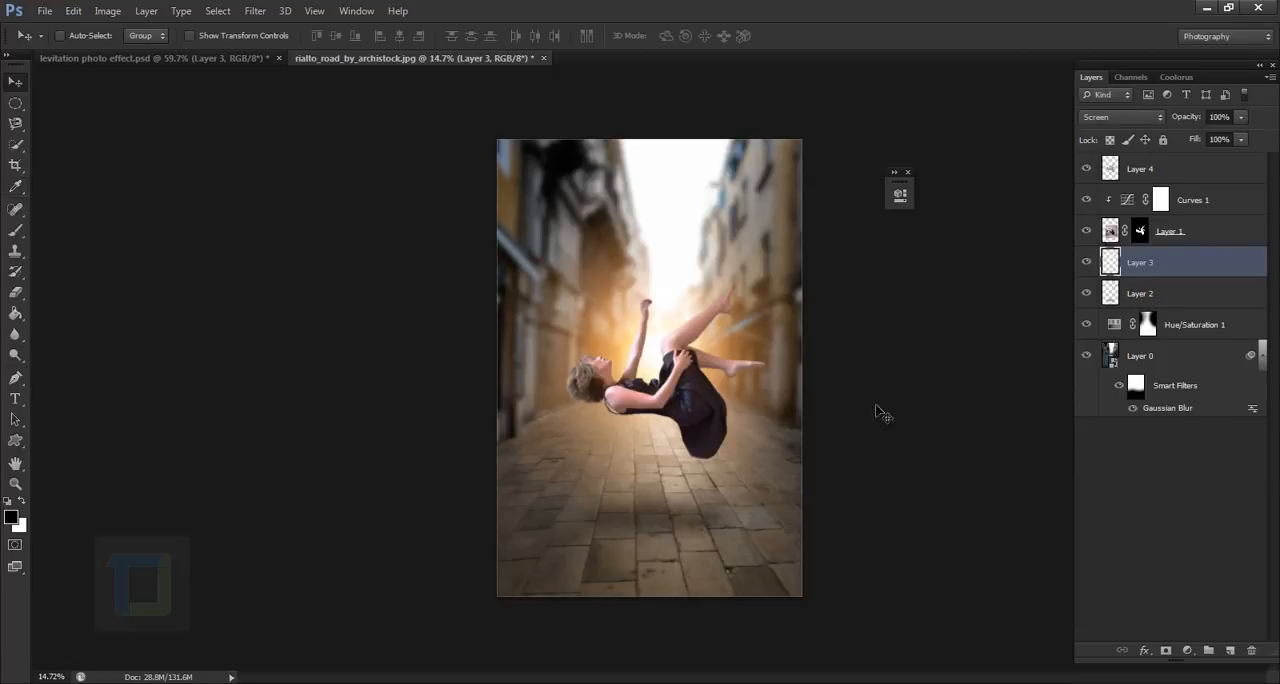
- Slightly increase the lens flare layer's saturation with a Hue/Saturation adjustment and check its effect on the image
{"action": "left_click", "coordinate": [108, 11]}
{"action": "mouse_move", "coordinate": [120, 46]}
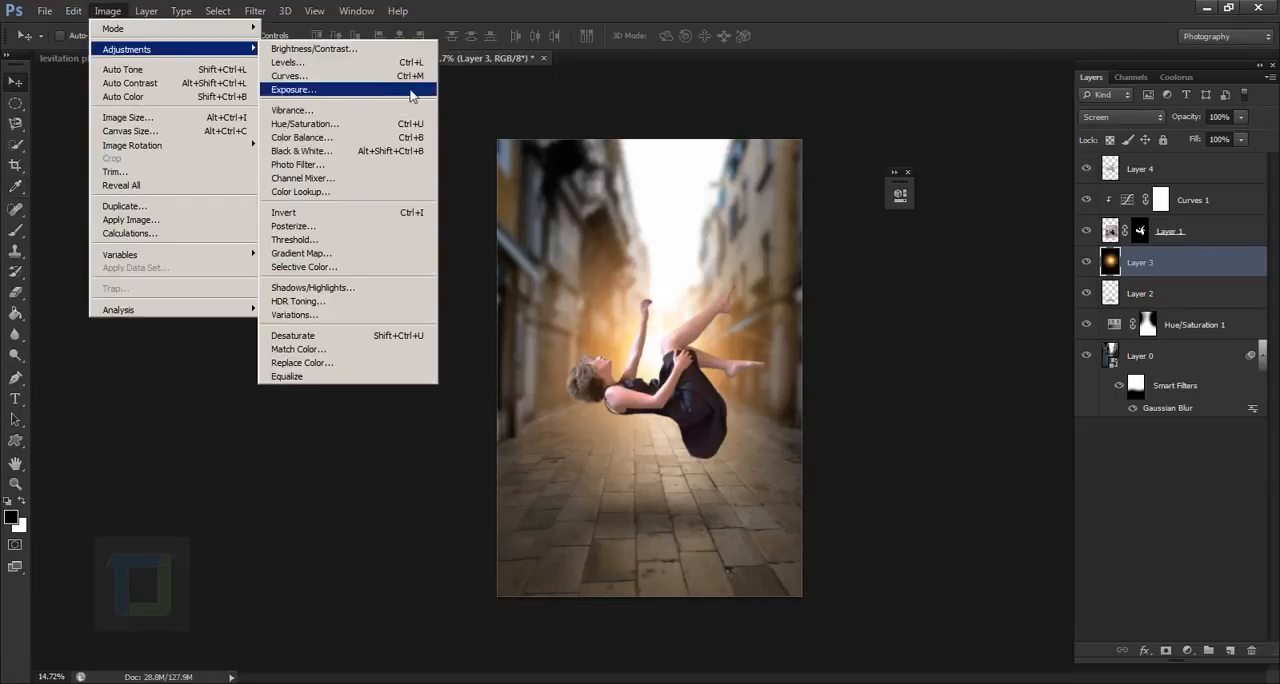
{"action": "left_click", "coordinate": [400, 126]}
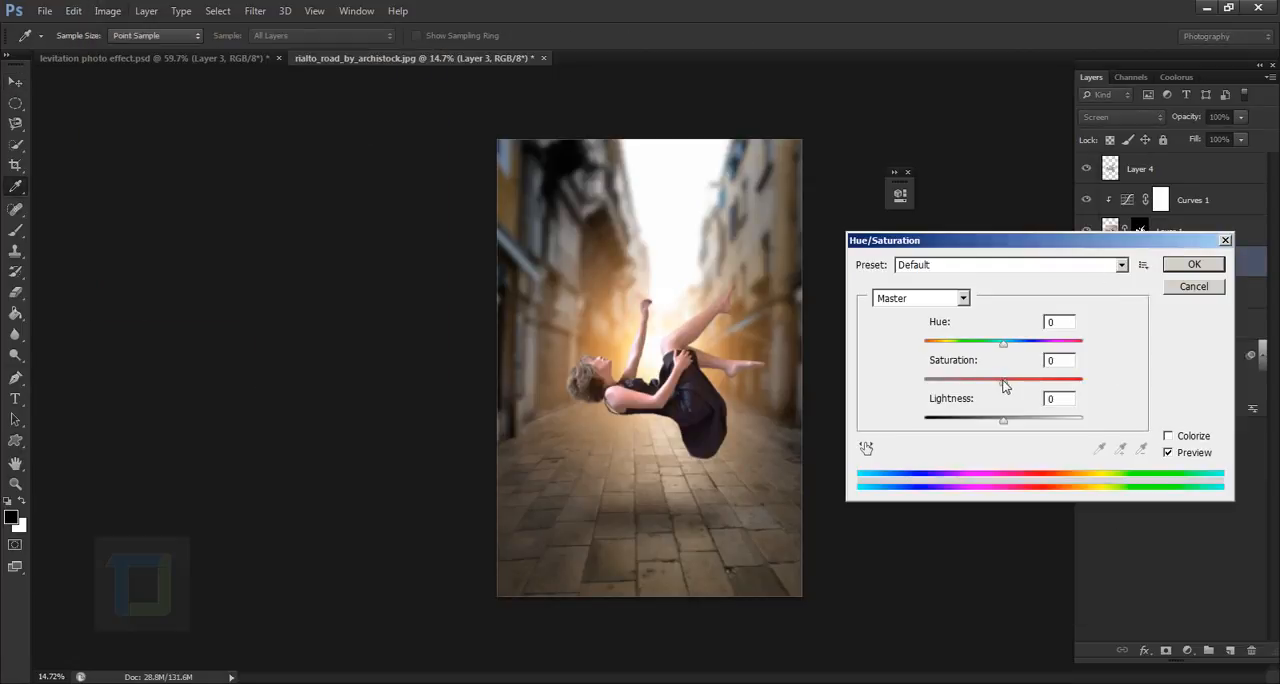
{"action": "mouse_move", "coordinate": [1004, 387]}
{"action": "left_mouse_down"}
{"action": "mouse_move", "coordinate": [1118, 392]}
{"action": "mouse_move", "coordinate": [1015, 399]}
{"action": "left_mouse_up"}
{"action": "left_click", "coordinate": [1184, 266]}
{"action": "left_click", "coordinate": [1089, 266]}
{"action": "left_click", "coordinate": [1089, 266]}
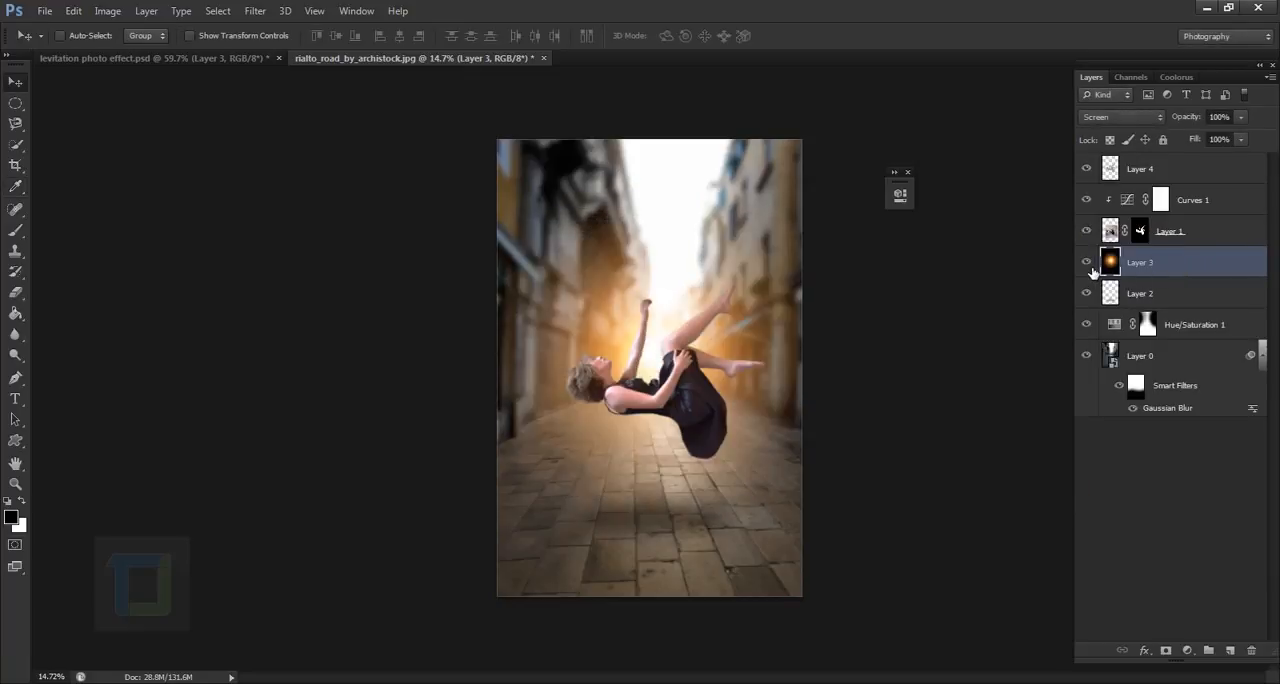
- Compare the woman's colour match with the averaged silhouette layer hidden and shown again
{"action": "left_click", "coordinate": [1202, 173]}
{"action": "left_click", "coordinate": [1088, 170]}
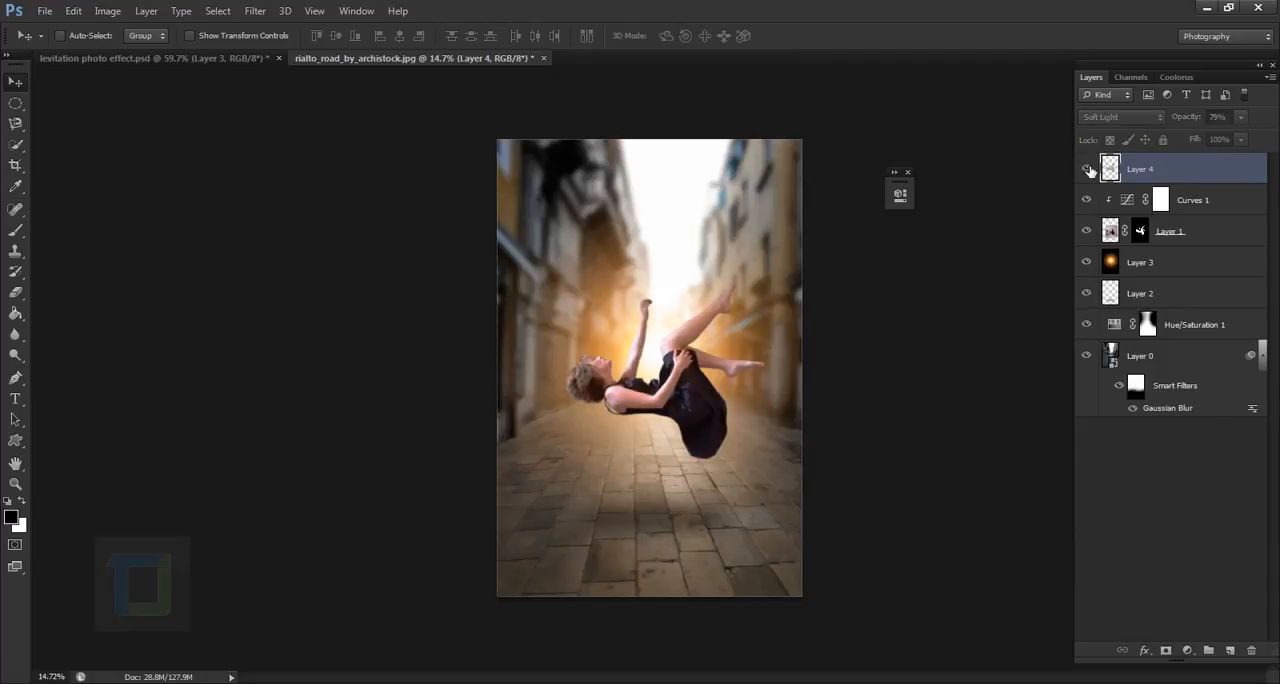
{"action": "left_click", "coordinate": [1088, 170]}
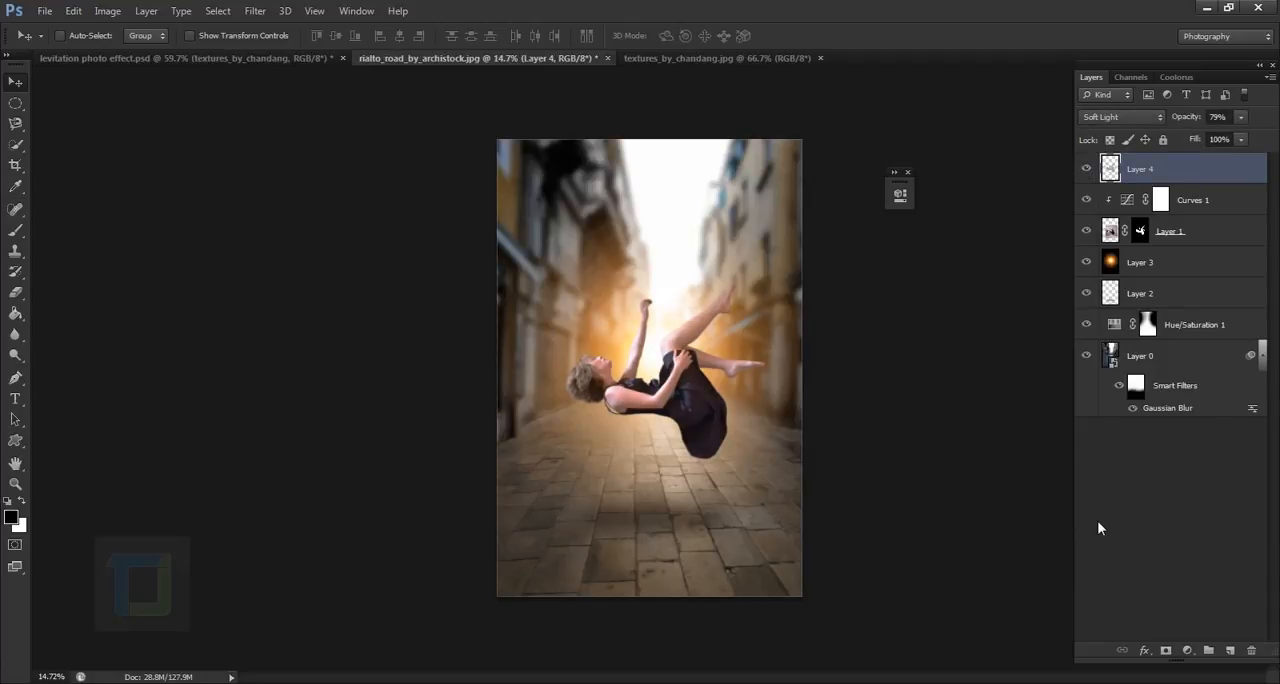
- Switch to the textures_by_chandang.jpg document with the black scratched texture
{"action": "left_click", "coordinate": [698, 58]}
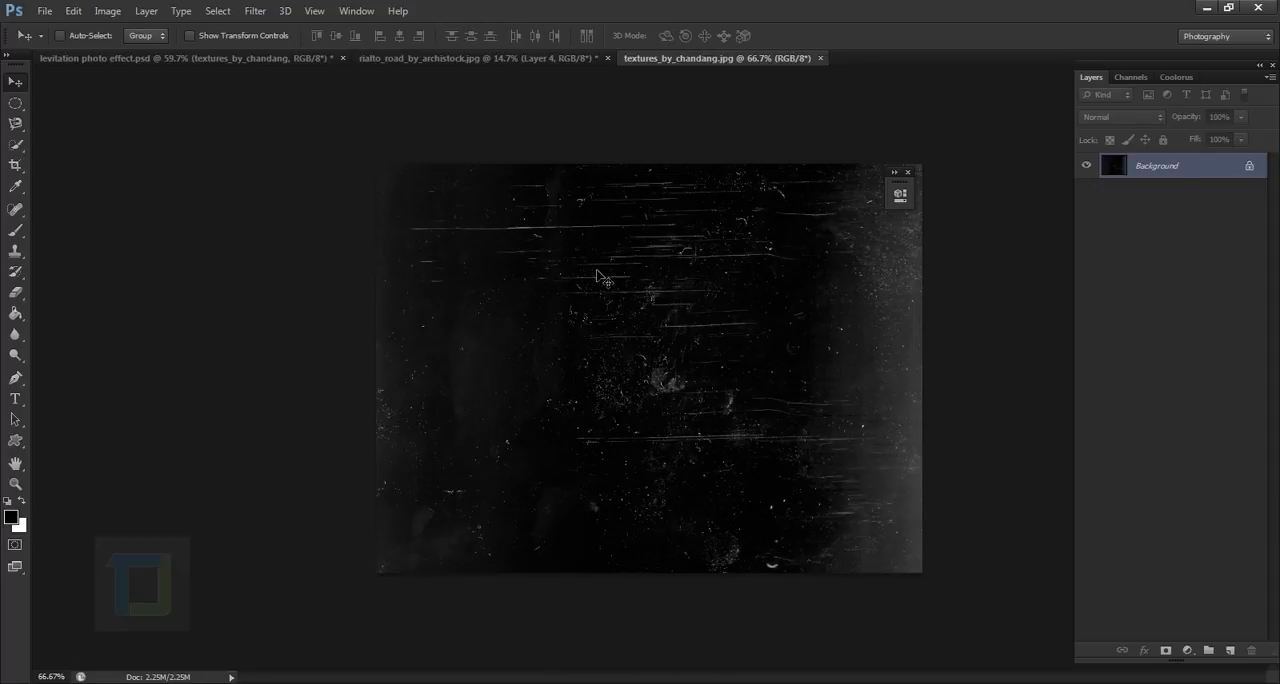
- Copy the whole scratched texture and paste it into the rialto_road_by_archistock.jpg document as a layer above Layer 4
{"action": "key", "text": "ctrl+a"}
{"action": "key", "text": "ctrl+c"}
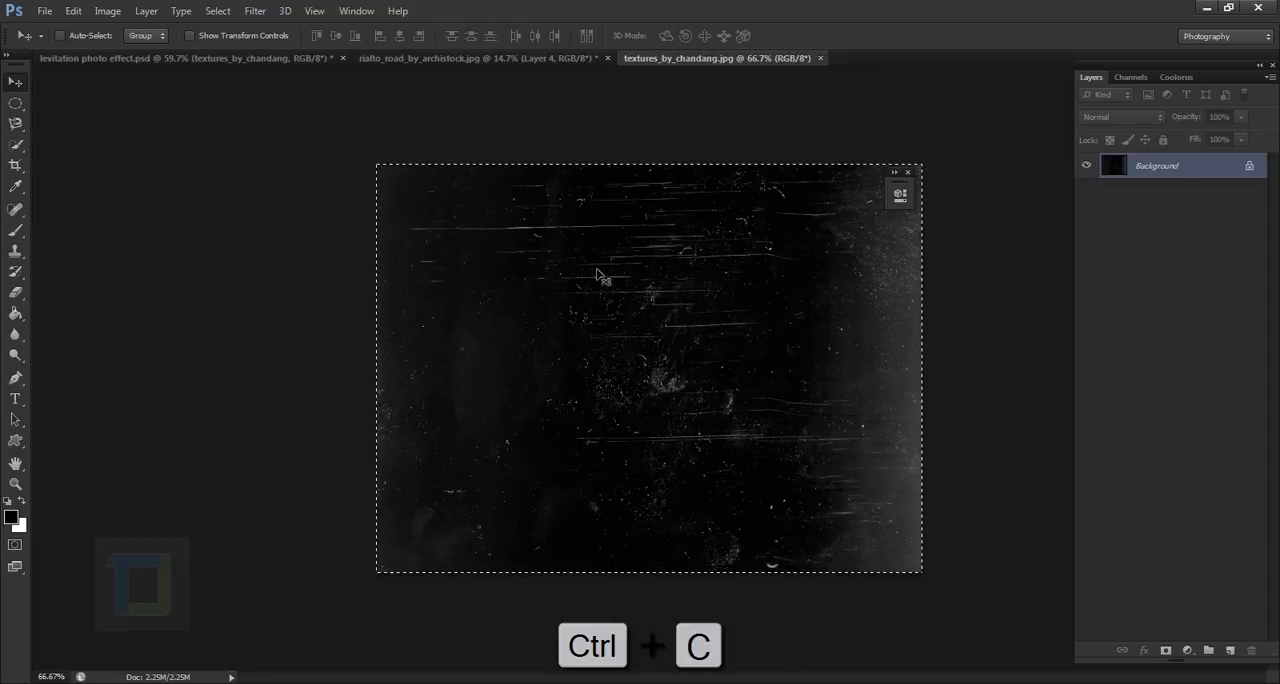
{"action": "left_click", "coordinate": [494, 61]}
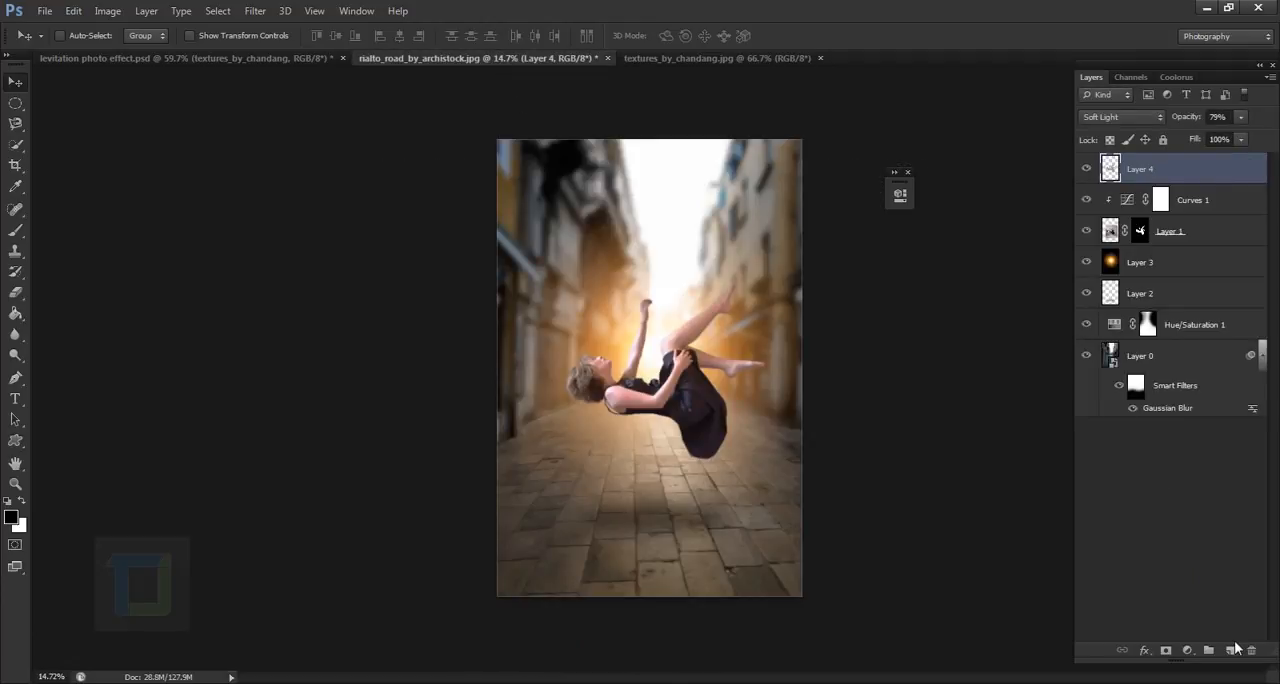
{"action": "key", "text": "ctrl+v"}
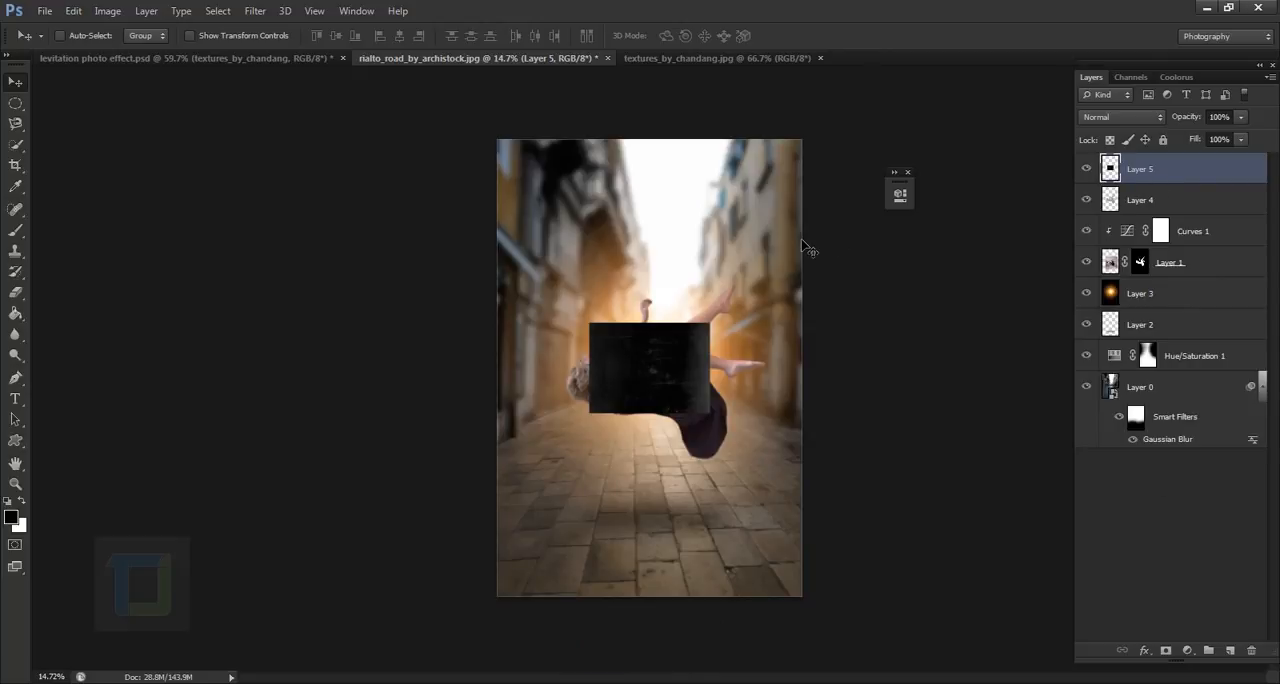
- Scale the pasted texture to about 414%, rotate it -90° and position it to cover the whole photo
{"action": "key", "text": "ctrl+t"}
{"action": "left_click_drag", "start_coordinate": [714, 419], "coordinate": [846, 490]}
{"action": "left_click_drag", "start_coordinate": [894, 523], "coordinate": [860, 134]}
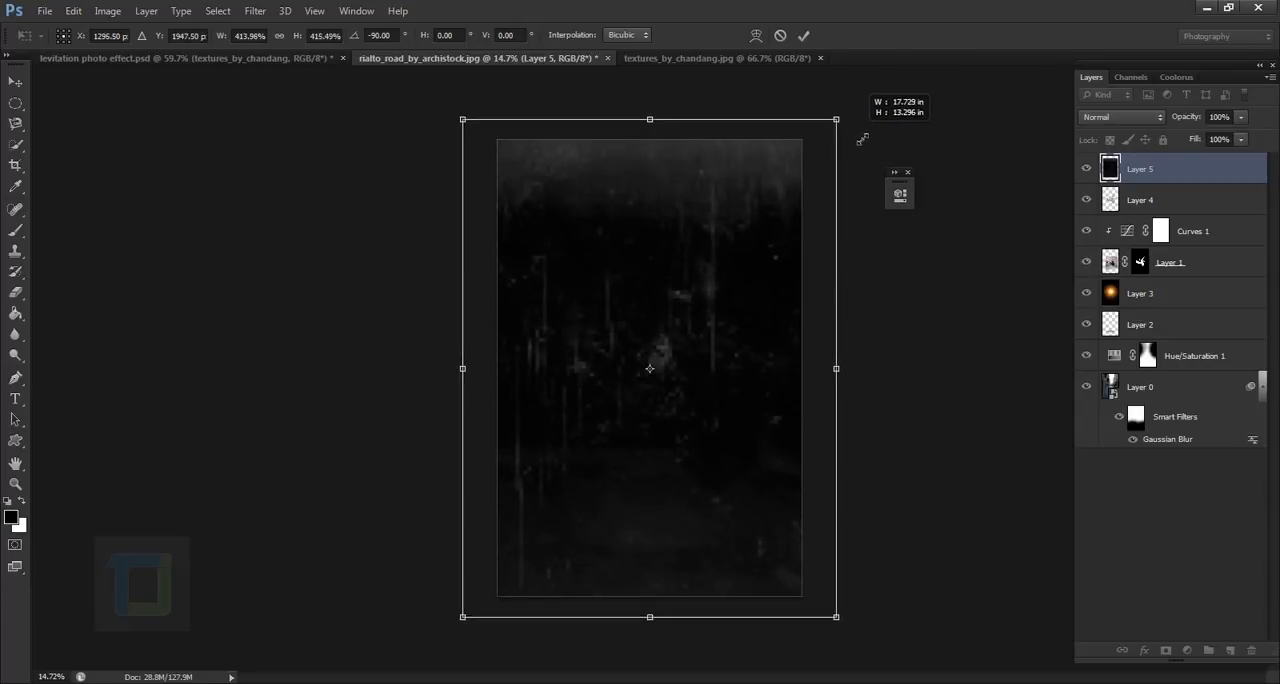
{"action": "left_click", "coordinate": [803, 35]}
{"action": "left_click_drag", "start_coordinate": [720, 371], "coordinate": [714, 366]}
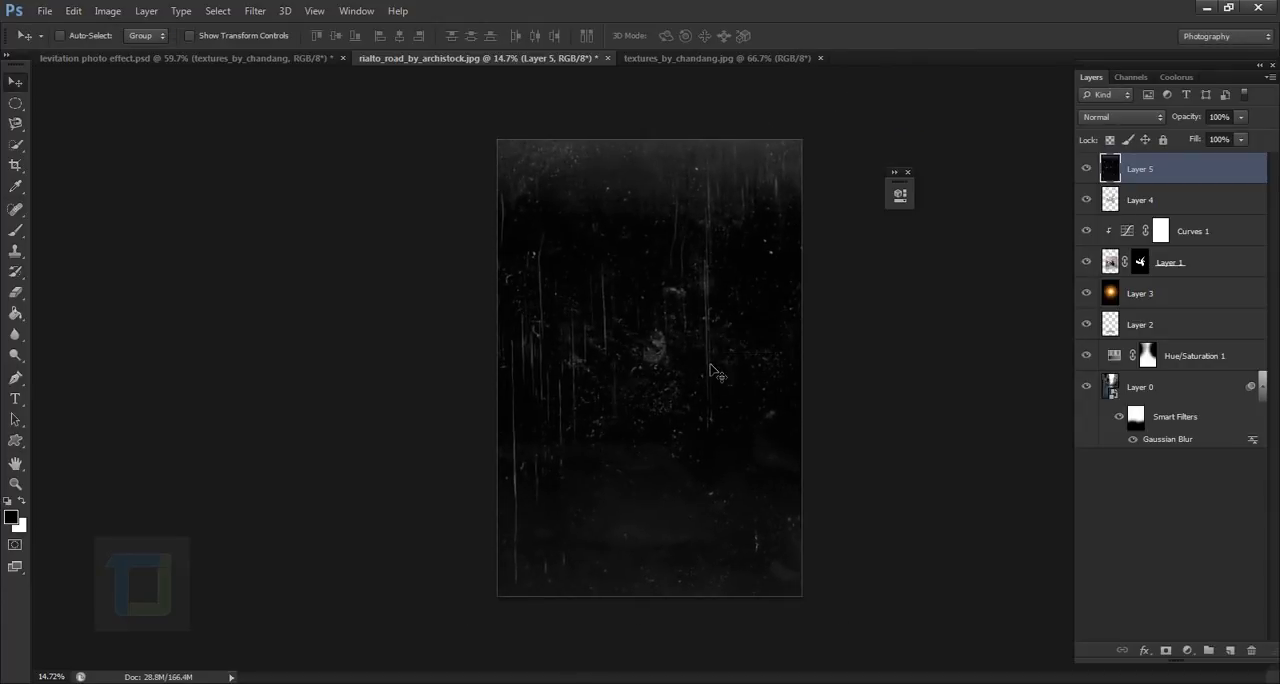
- Set the texture layer's blend mode to Screen, then shift it slightly and rotate it about 0.39°
{"action": "left_click", "coordinate": [1136, 116]}
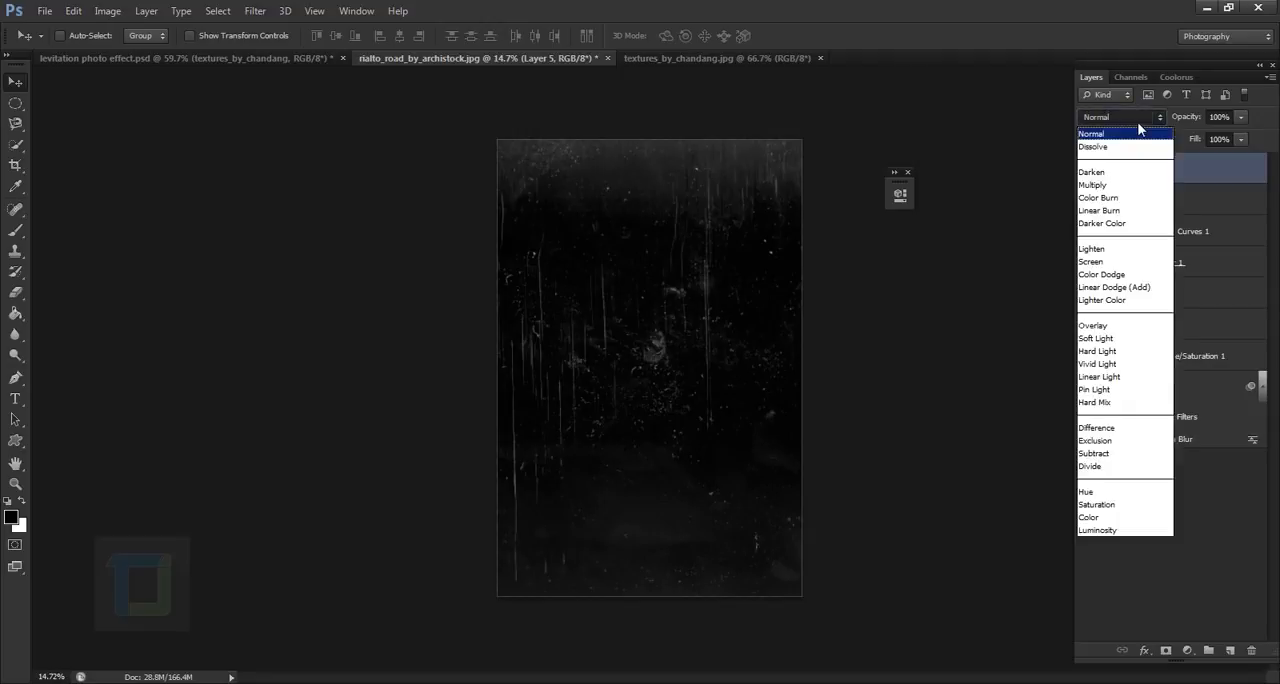
{"action": "left_click", "coordinate": [1107, 265]}
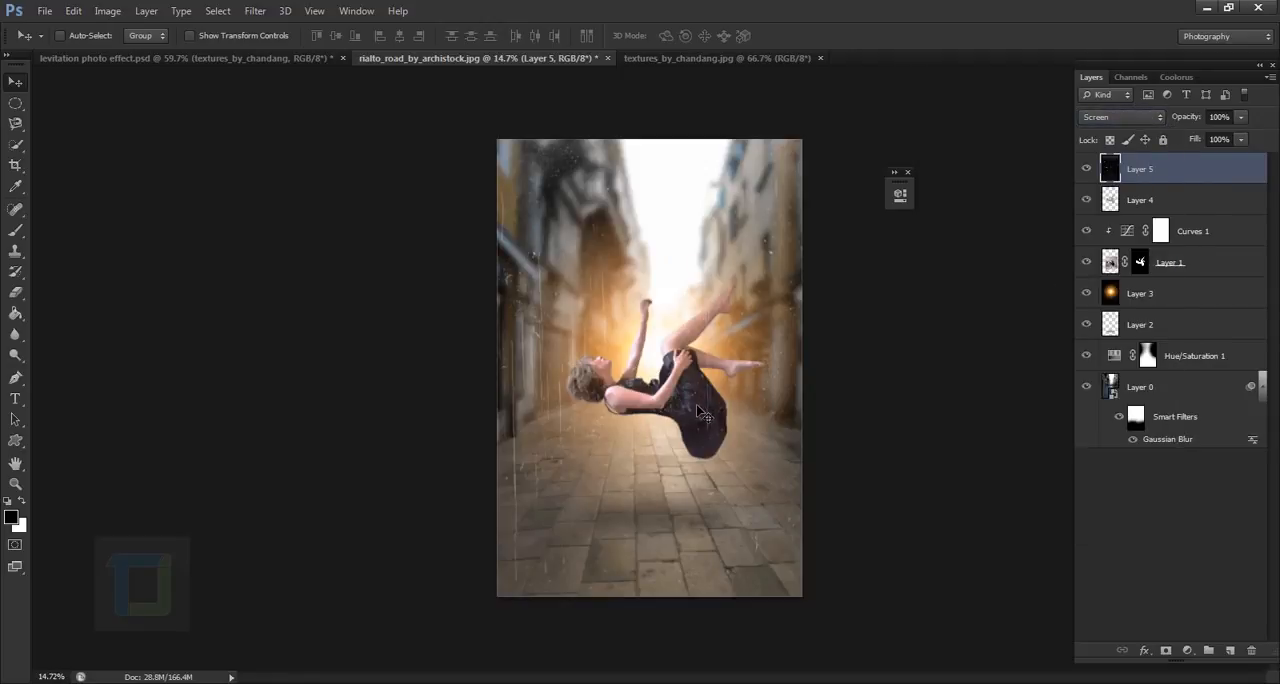
{"action": "left_click_drag", "start_coordinate": [706, 400], "coordinate": [690, 410]}
{"action": "key", "text": "ctrl+t"}
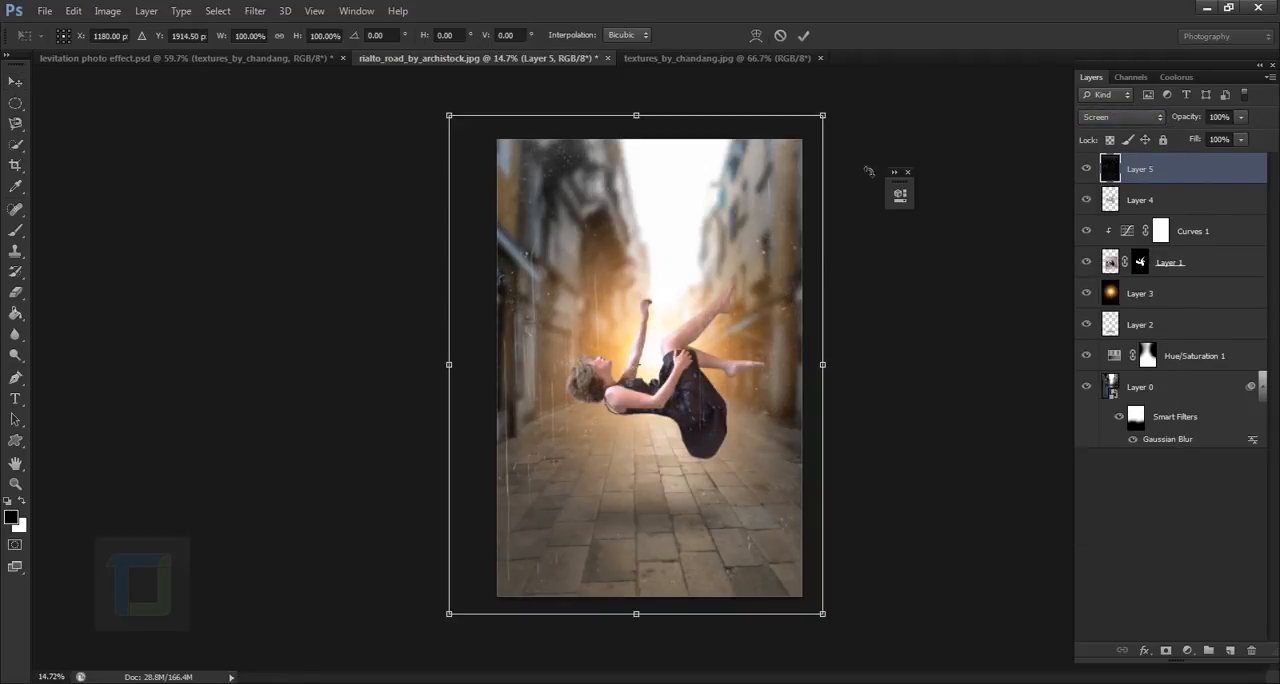
{"action": "left_click_drag", "start_coordinate": [879, 100], "coordinate": [877, 100]}
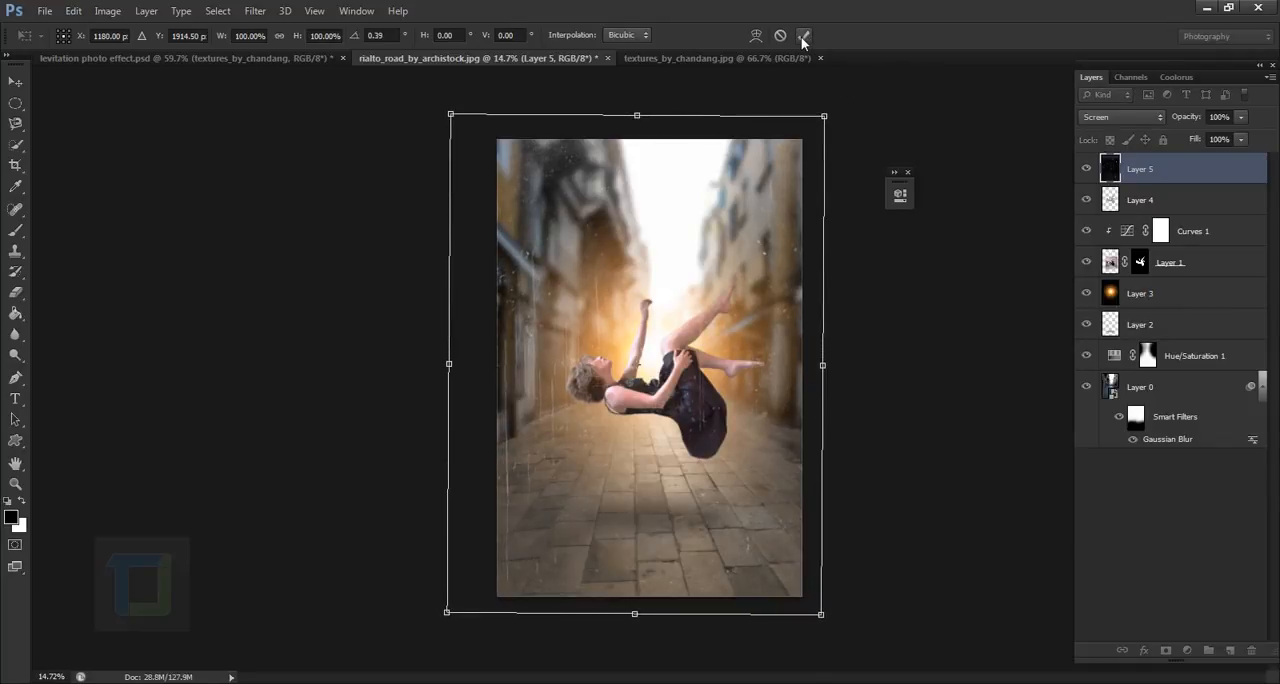
{"action": "left_click", "coordinate": [803, 36]}
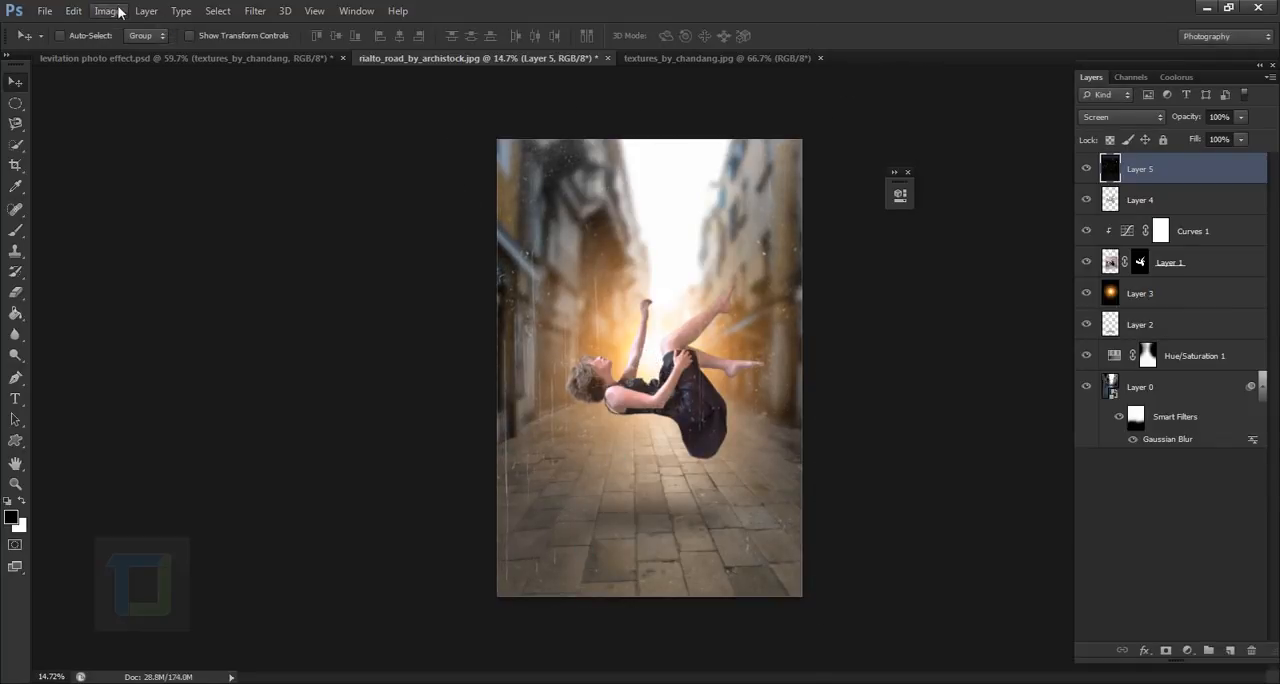
{"action": "right_click", "coordinate": [1165, 171]}
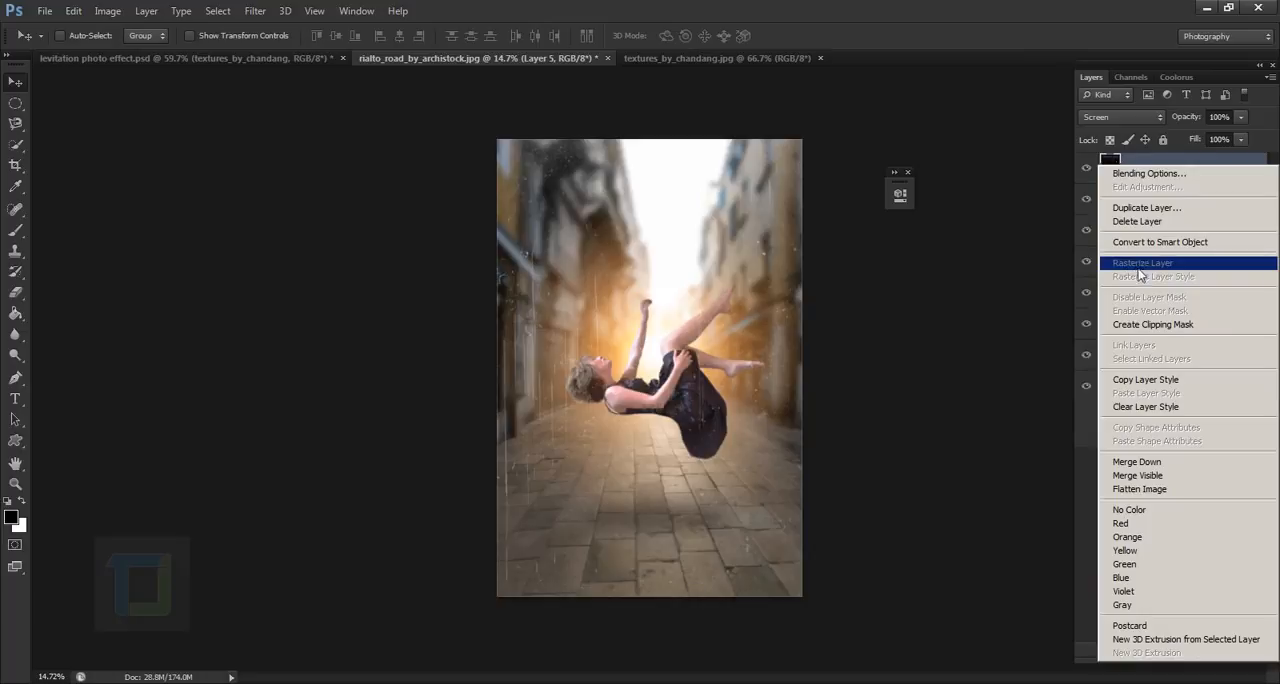
{"action": "left_click", "coordinate": [901, 285]}
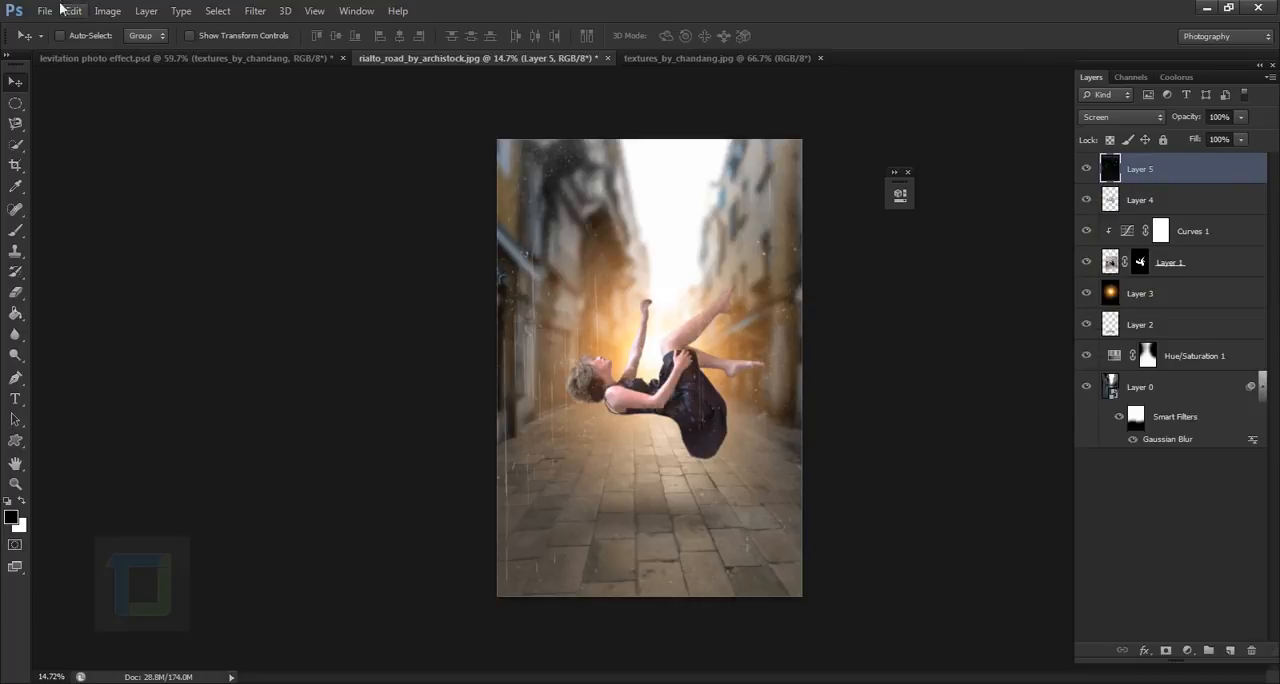
- Apply a Levels adjustment to the texture layer with midtones 0.60 and white input level 211, comparing with the preview off and on
{"action": "left_click", "coordinate": [103, 14]}
{"action": "mouse_move", "coordinate": [150, 49]}
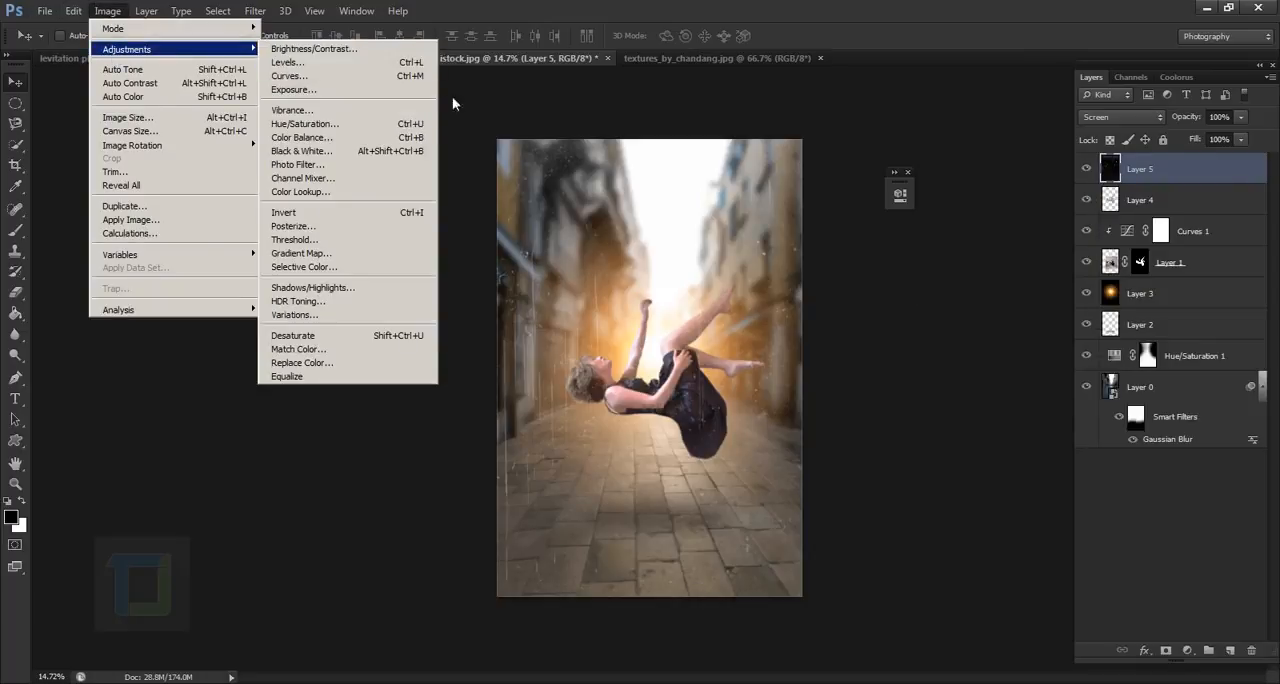
{"action": "left_click", "coordinate": [338, 63]}
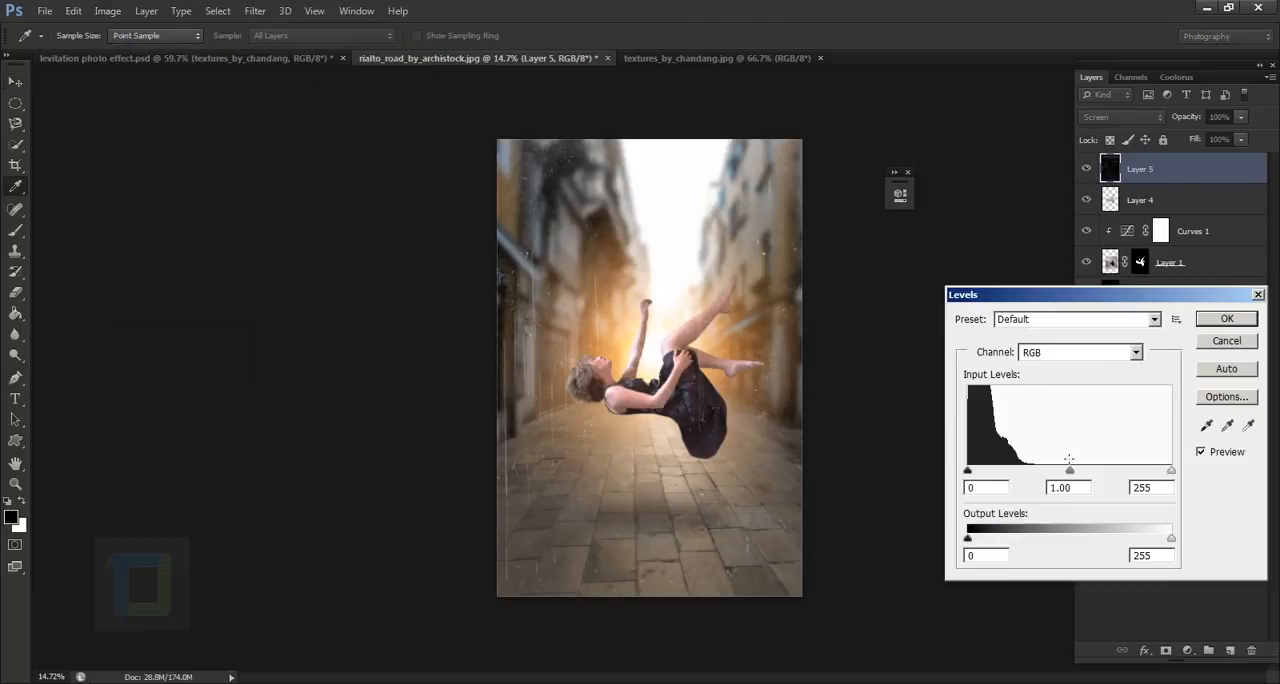
{"action": "mouse_move", "coordinate": [1071, 478]}
{"action": "left_mouse_down"}
{"action": "mouse_move", "coordinate": [1058, 476]}
{"action": "mouse_move", "coordinate": [1093, 474]}
{"action": "left_mouse_up"}
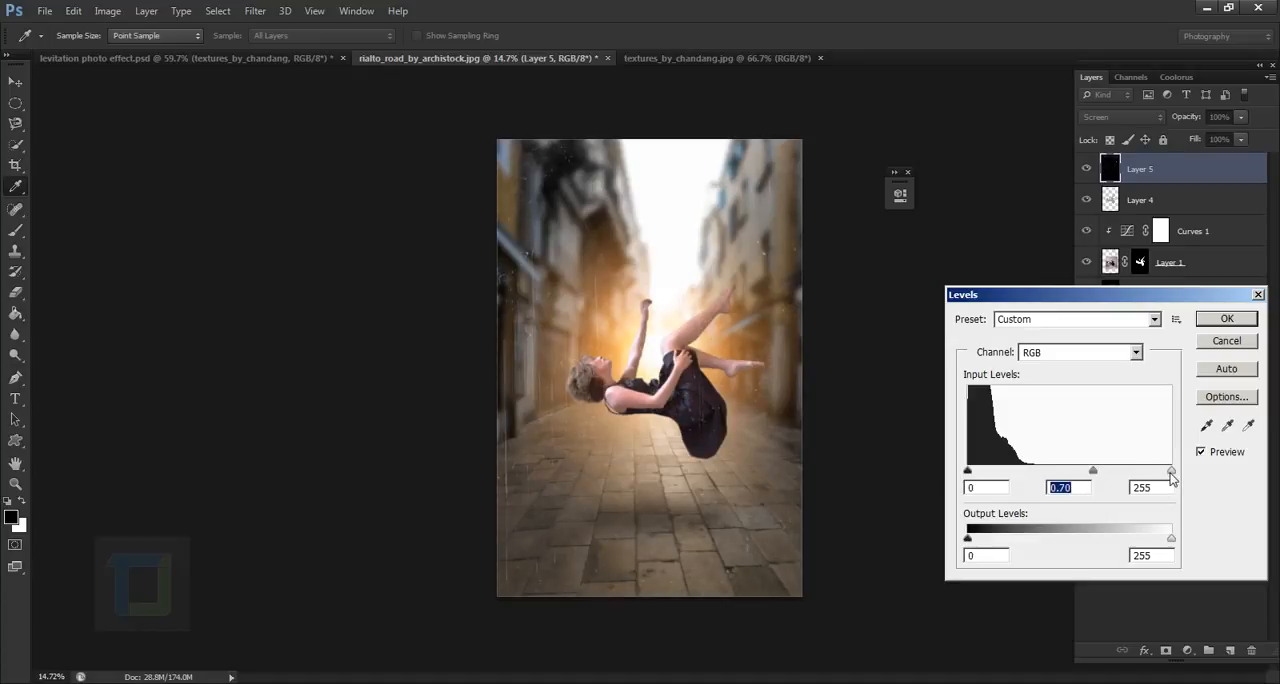
{"action": "left_click_drag", "start_coordinate": [1170, 474], "coordinate": [1153, 477]}
{"action": "left_click_drag", "start_coordinate": [1152, 476], "coordinate": [1076, 473]}
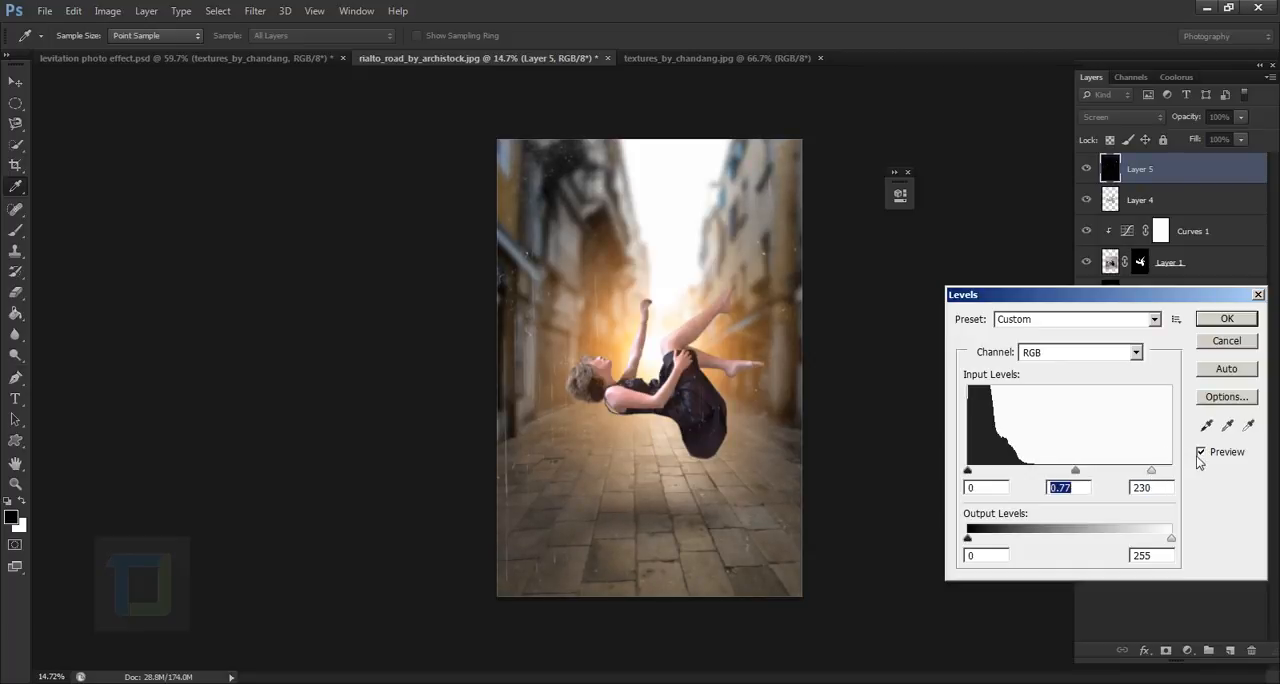
{"action": "left_click", "coordinate": [1200, 453]}
{"action": "left_click", "coordinate": [1200, 453]}
{"action": "mouse_move", "coordinate": [1076, 473]}
{"action": "left_mouse_down"}
{"action": "mouse_move", "coordinate": [1142, 474]}
{"action": "mouse_move", "coordinate": [1079, 474]}
{"action": "left_mouse_up"}
{"action": "left_click", "coordinate": [1201, 452]}
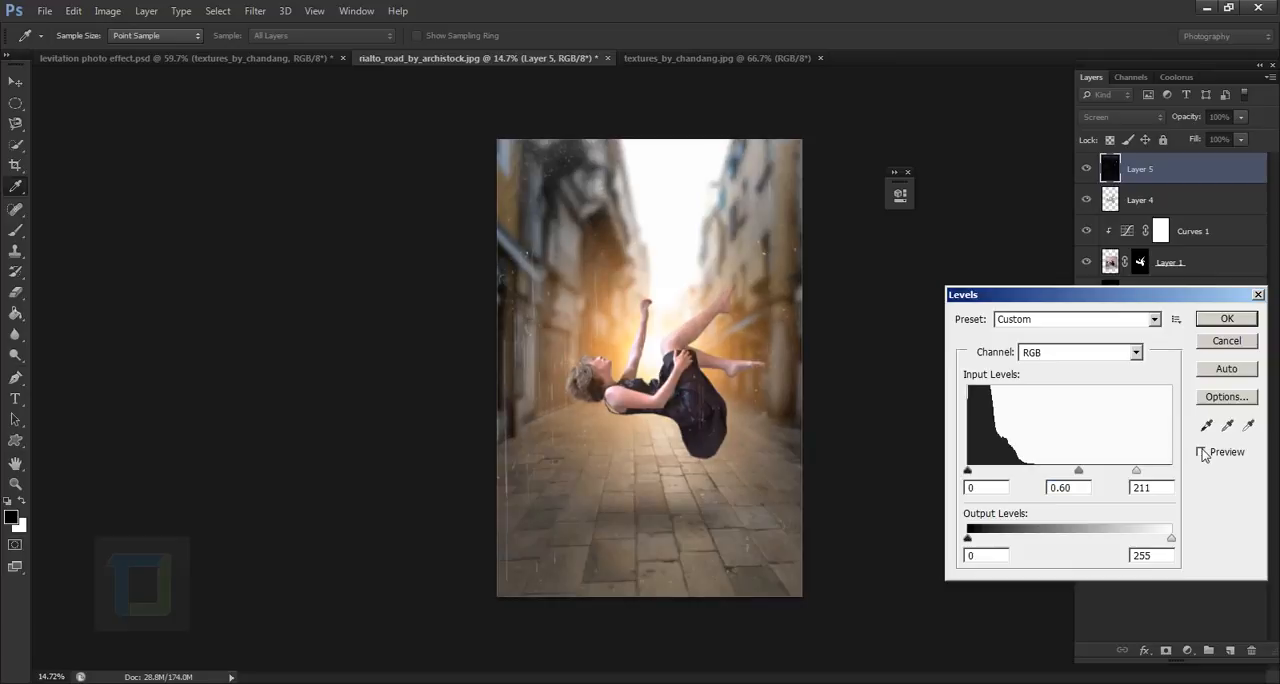
{"action": "left_click", "coordinate": [1201, 452]}
{"action": "left_click", "coordinate": [1227, 320]}
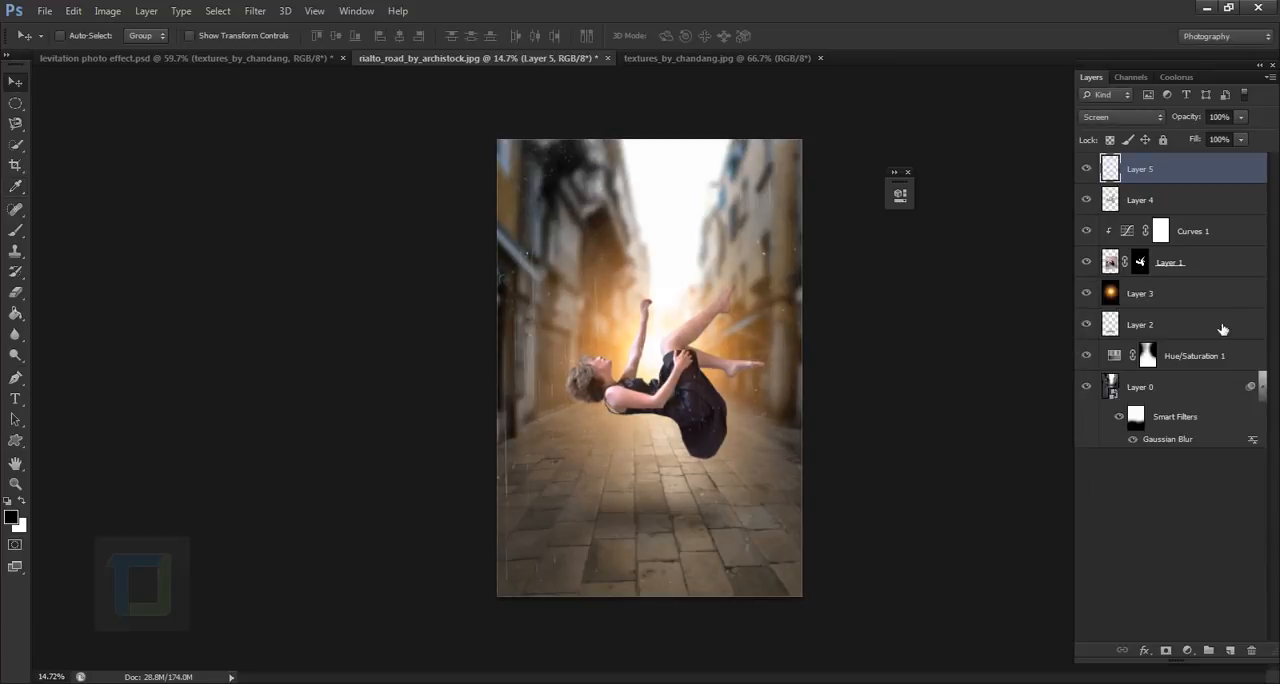
- Add a layer mask to the texture layer and paint out the scratches over the woman with a black 500 px brush
{"action": "scroll", "coordinate": [566, 345], "scroll_direction": "up", "scroll_amount": 2}
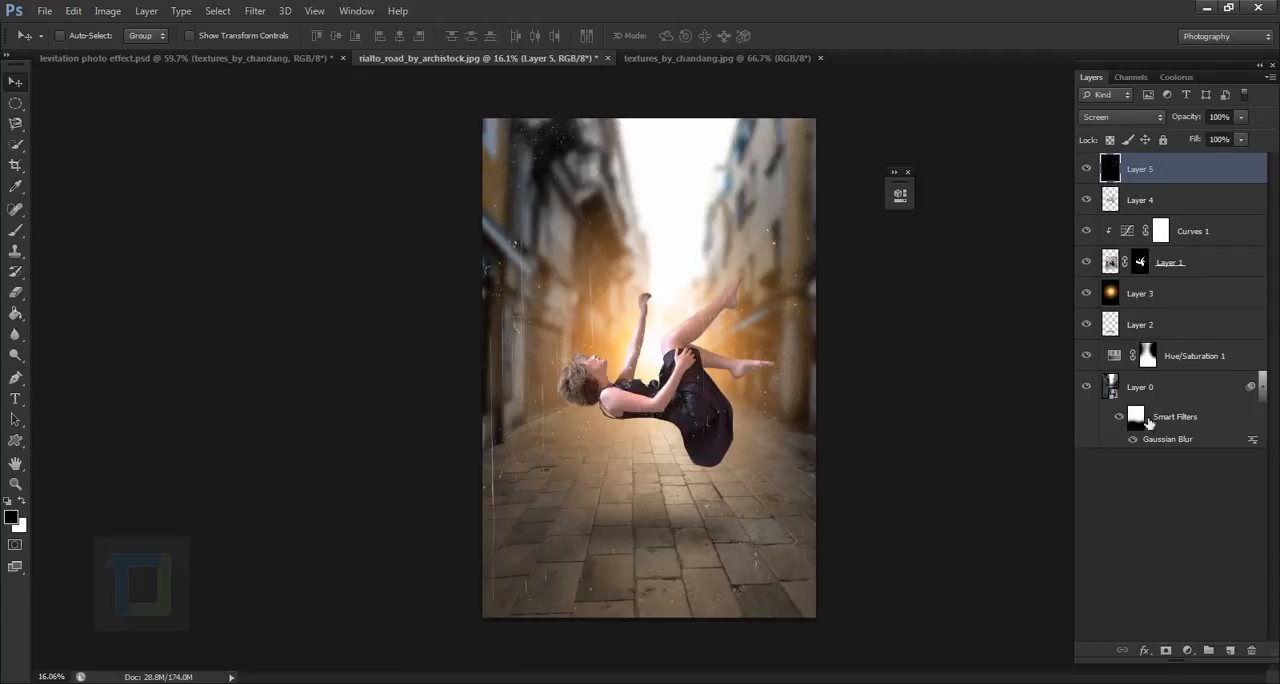
{"action": "left_click", "coordinate": [1165, 650]}
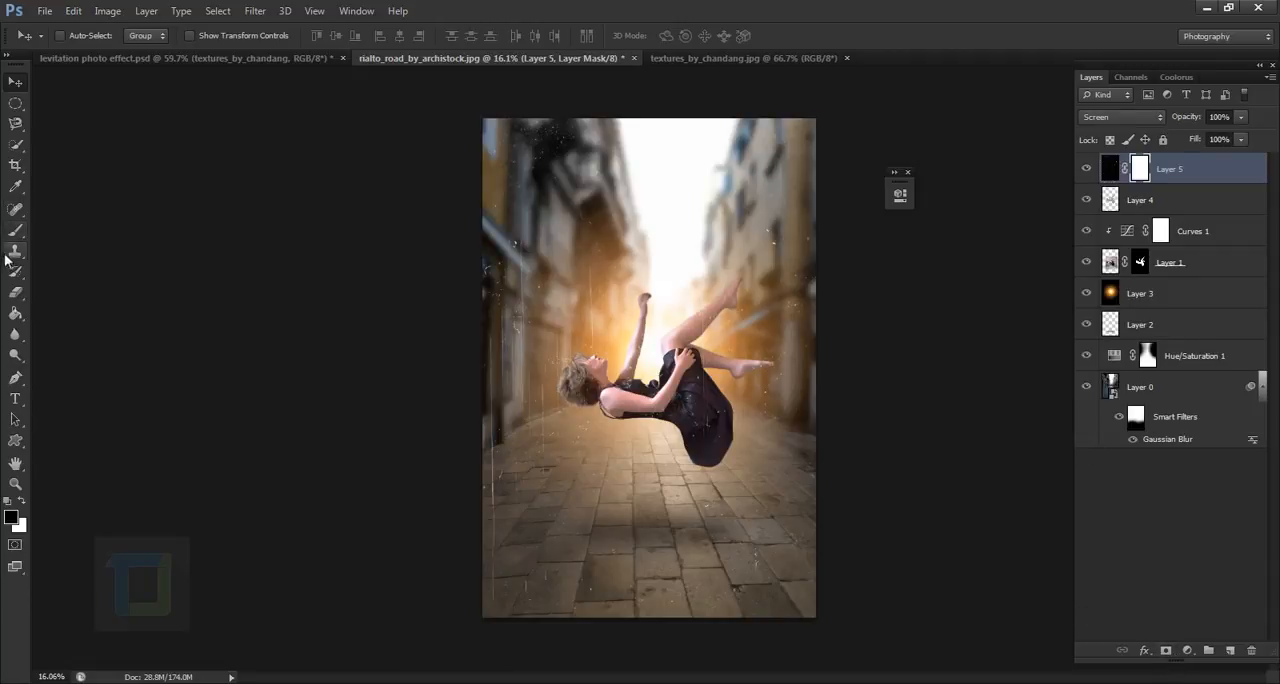
{"action": "left_click", "coordinate": [16, 230]}
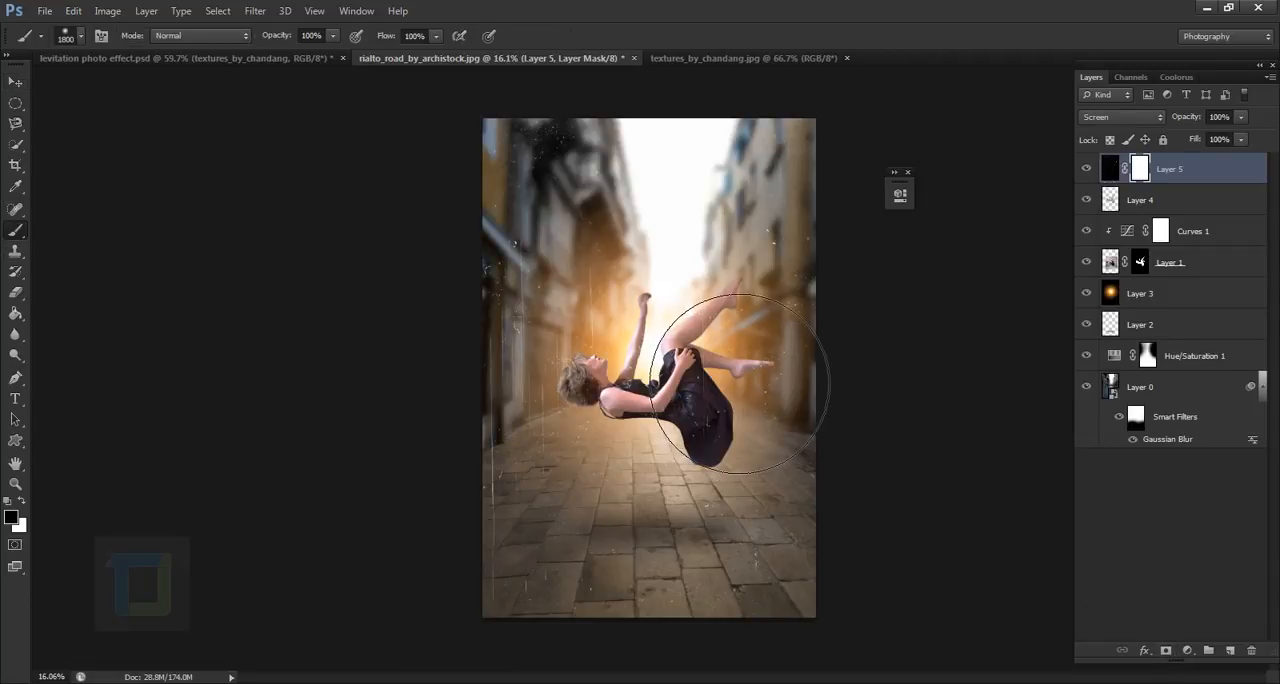
{"action": "key", "text": "bracketleft"}
{"action": "key", "text": "bracketleft"}
{"action": "key", "text": "bracketleft"}
{"action": "key", "text": "bracketleft"}
{"action": "key", "text": "bracketleft"}
{"action": "key", "text": "bracketleft"}
{"action": "key", "text": "bracketleft"}
{"action": "key", "text": "bracketleft"}
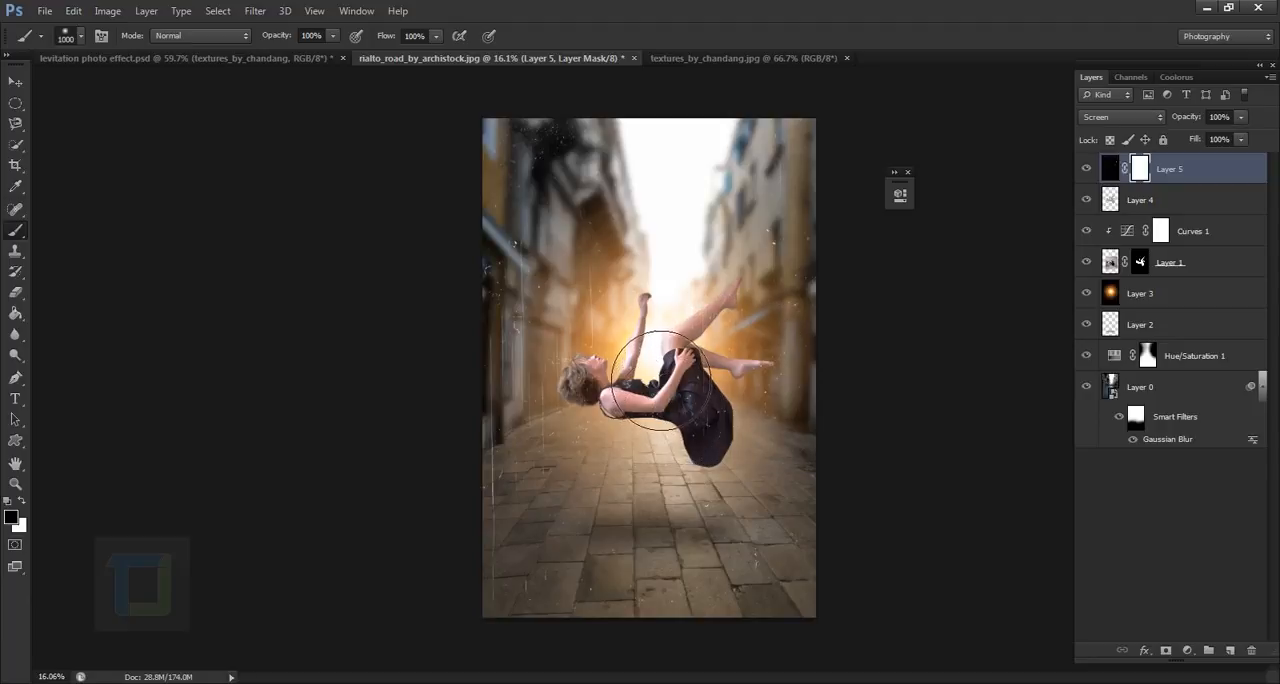
{"action": "key", "text": "bracketleft"}
{"action": "key", "text": "bracketleft"}
{"action": "key", "text": "bracketleft"}
{"action": "key", "text": "bracketleft"}
{"action": "scroll", "coordinate": [745, 475], "scroll_direction": "up", "scroll_amount": 2}
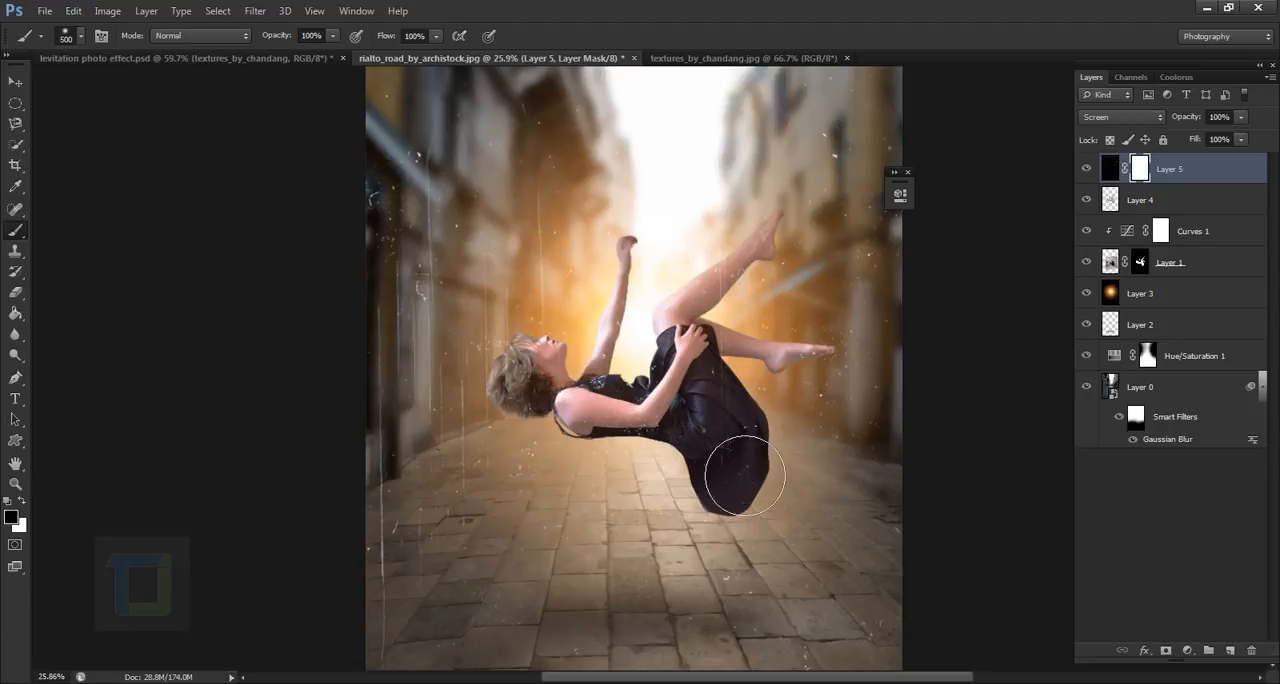
{"action": "mouse_move", "coordinate": [674, 433]}
{"action": "left_mouse_down"}
{"action": "mouse_move", "coordinate": [760, 483]}
{"action": "mouse_move", "coordinate": [747, 479]}
{"action": "mouse_move", "coordinate": [750, 433]}
{"action": "mouse_move", "coordinate": [628, 451]}
{"action": "mouse_move", "coordinate": [667, 402]}
{"action": "mouse_move", "coordinate": [665, 381]}
{"action": "mouse_move", "coordinate": [745, 337]}
{"action": "mouse_move", "coordinate": [747, 378]}
{"action": "mouse_move", "coordinate": [754, 353]}
{"action": "mouse_move", "coordinate": [816, 319]}
{"action": "left_mouse_up"}
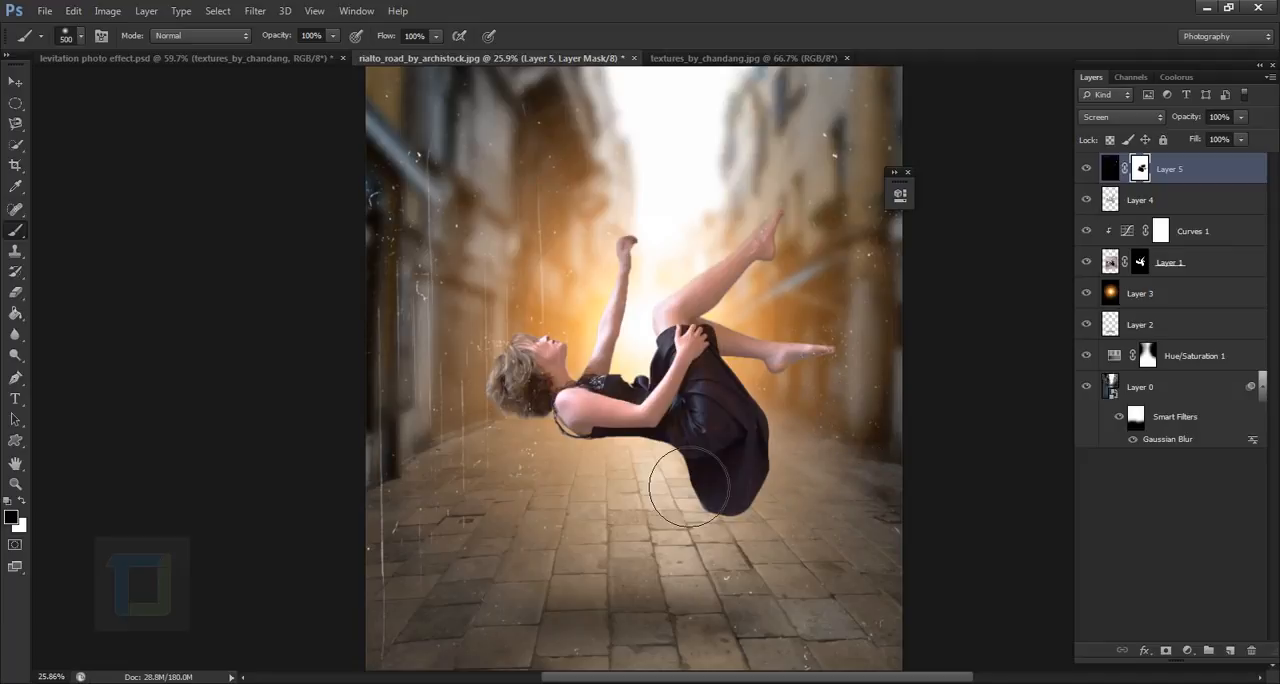
- Reduce the texture layer's opacity to 75% and compare the image with the layer hidden and shown
{"action": "scroll", "coordinate": [687, 485], "scroll_direction": "down", "scroll_amount": 1}
{"action": "scroll", "coordinate": [449, 481], "scroll_direction": "down", "scroll_amount": 1}
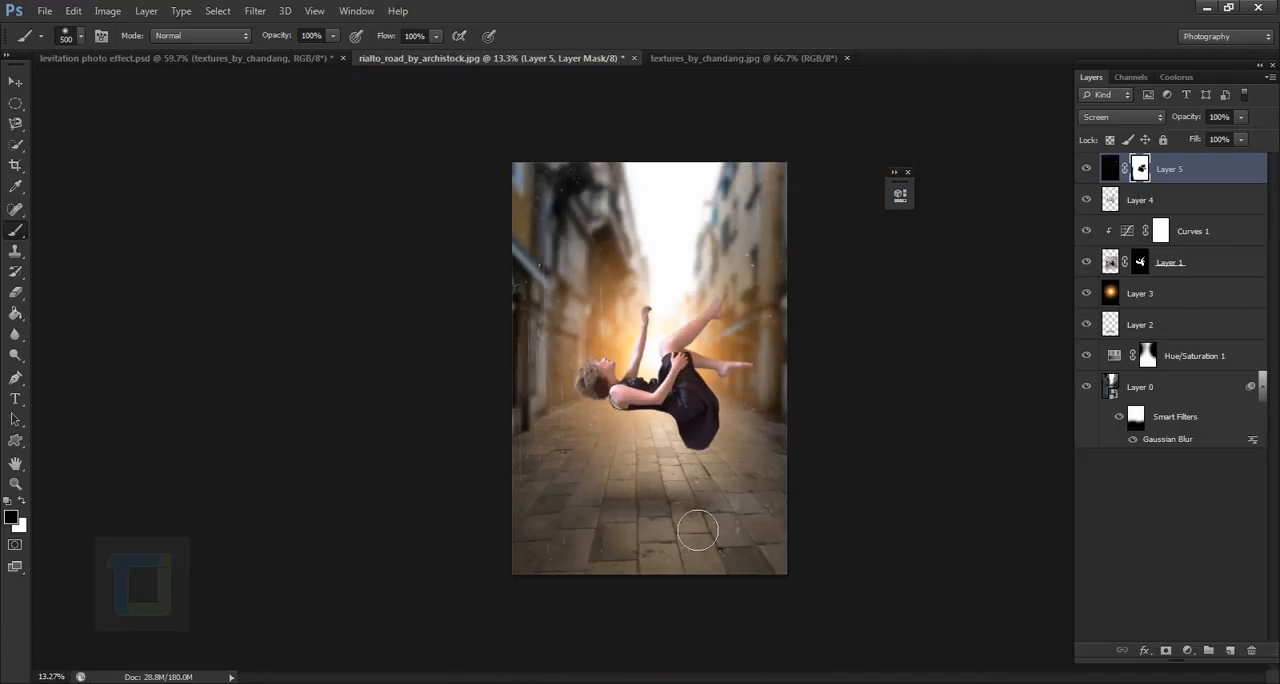
{"action": "scroll", "coordinate": [945, 459], "scroll_direction": "up", "scroll_amount": 1}
{"action": "scroll", "coordinate": [826, 377], "scroll_direction": "down", "scroll_amount": 1}
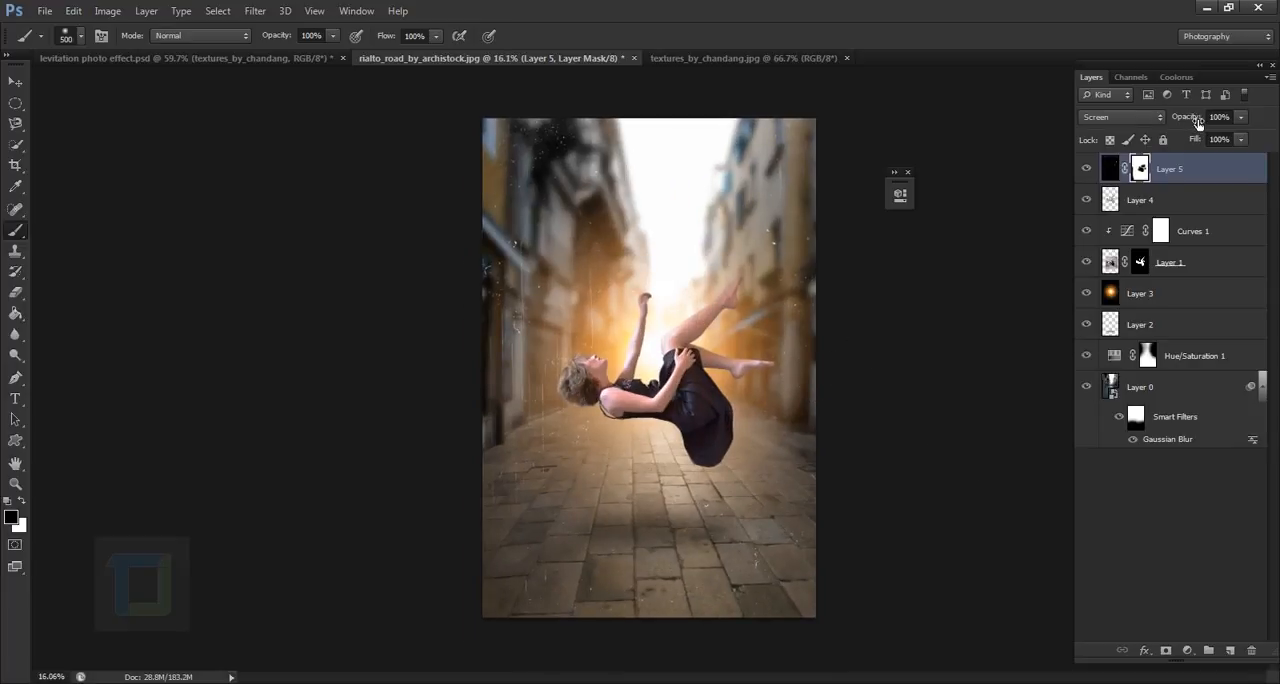
{"action": "left_click_drag", "start_coordinate": [1200, 122], "coordinate": [1174, 131]}
{"action": "left_click", "coordinate": [1088, 170]}
{"action": "left_click", "coordinate": [1088, 170]}
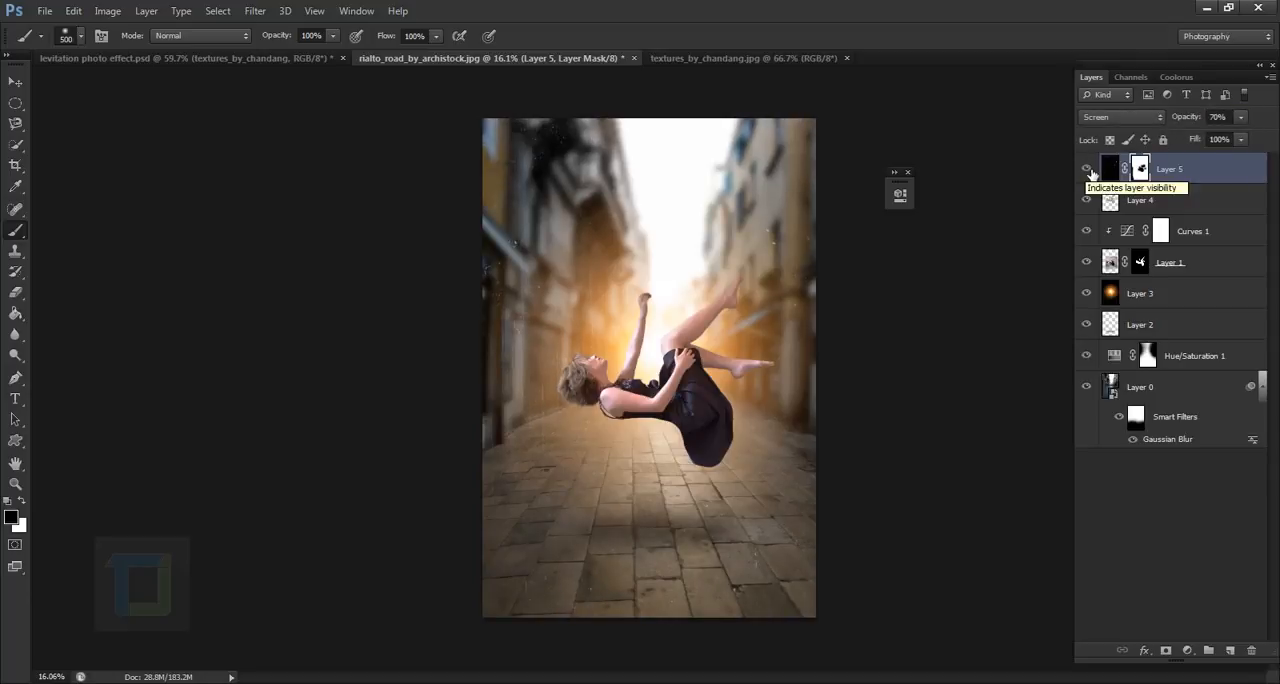
{"action": "left_click", "coordinate": [1090, 169]}
{"action": "left_click", "coordinate": [1090, 169]}
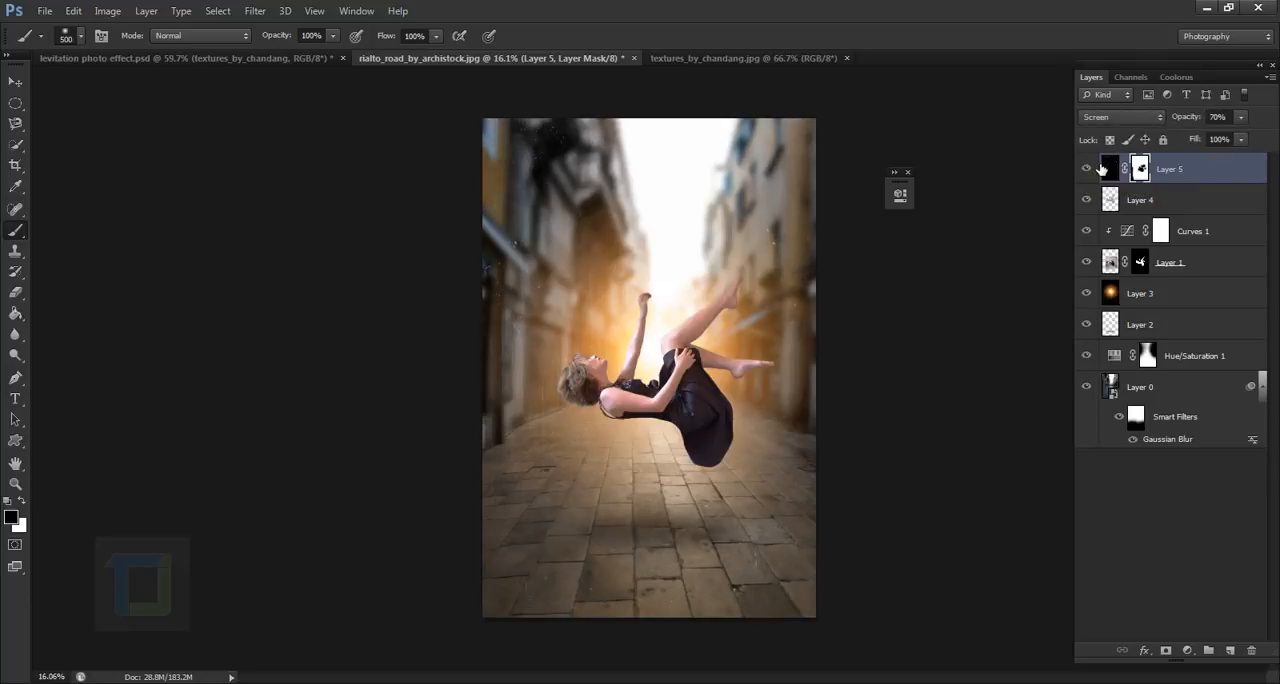
{"action": "left_click_drag", "start_coordinate": [1185, 118], "coordinate": [1189, 121]}
{"action": "left_click", "coordinate": [1090, 170]}
{"action": "left_click", "coordinate": [1090, 170]}
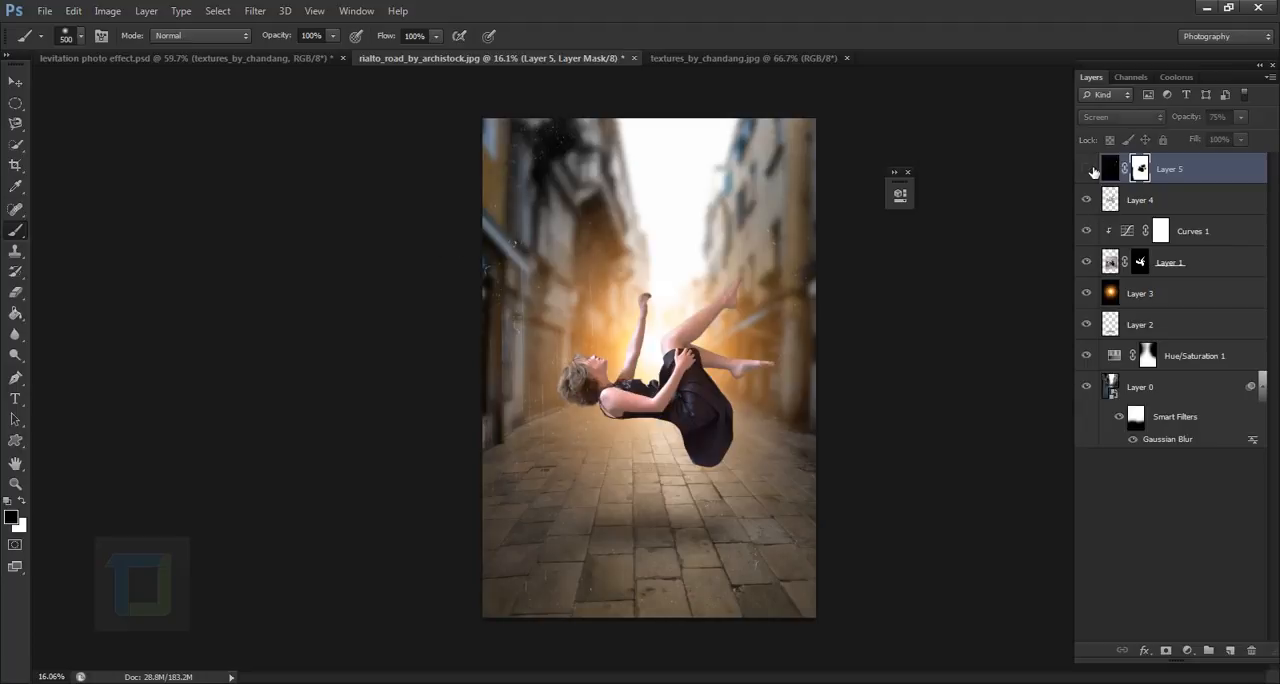
{"action": "left_click", "coordinate": [1086, 170]}
{"action": "left_click", "coordinate": [1086, 170]}
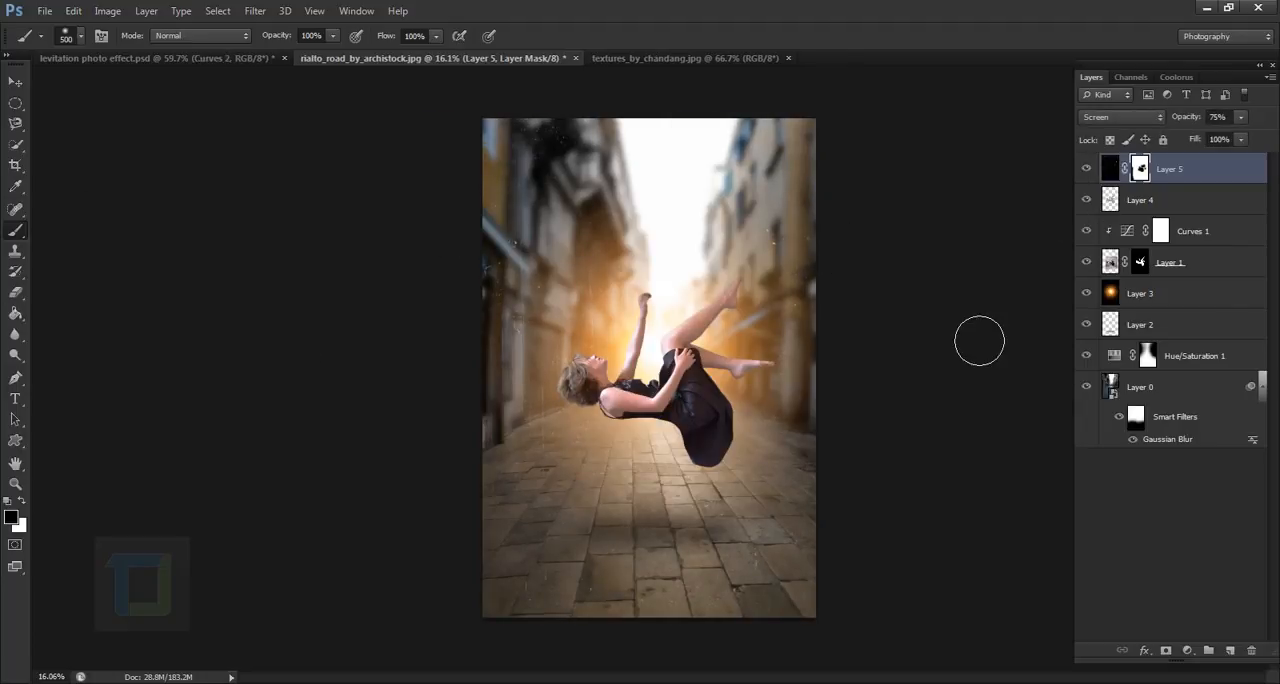
- Add a Curves adjustment layer above all layers with an S-curve through input 185, output 201 and input 74, output 60
{"action": "left_click", "coordinate": [1187, 651]}
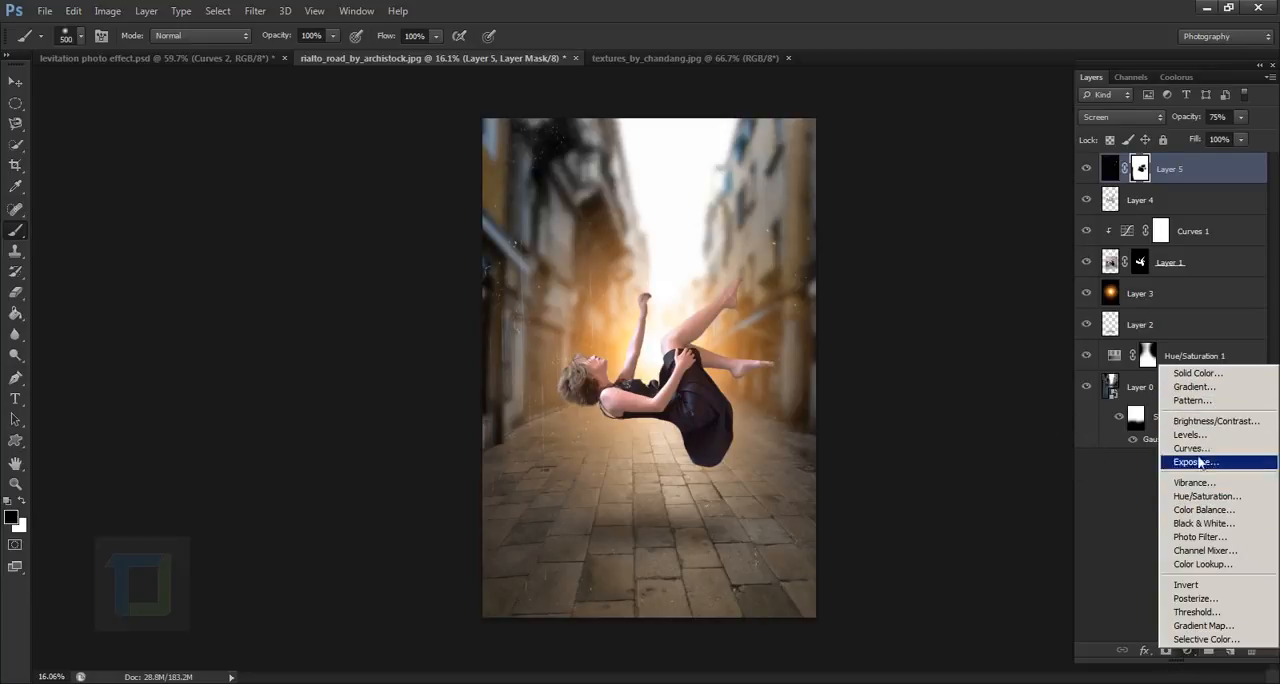
{"action": "left_click", "coordinate": [1193, 449]}
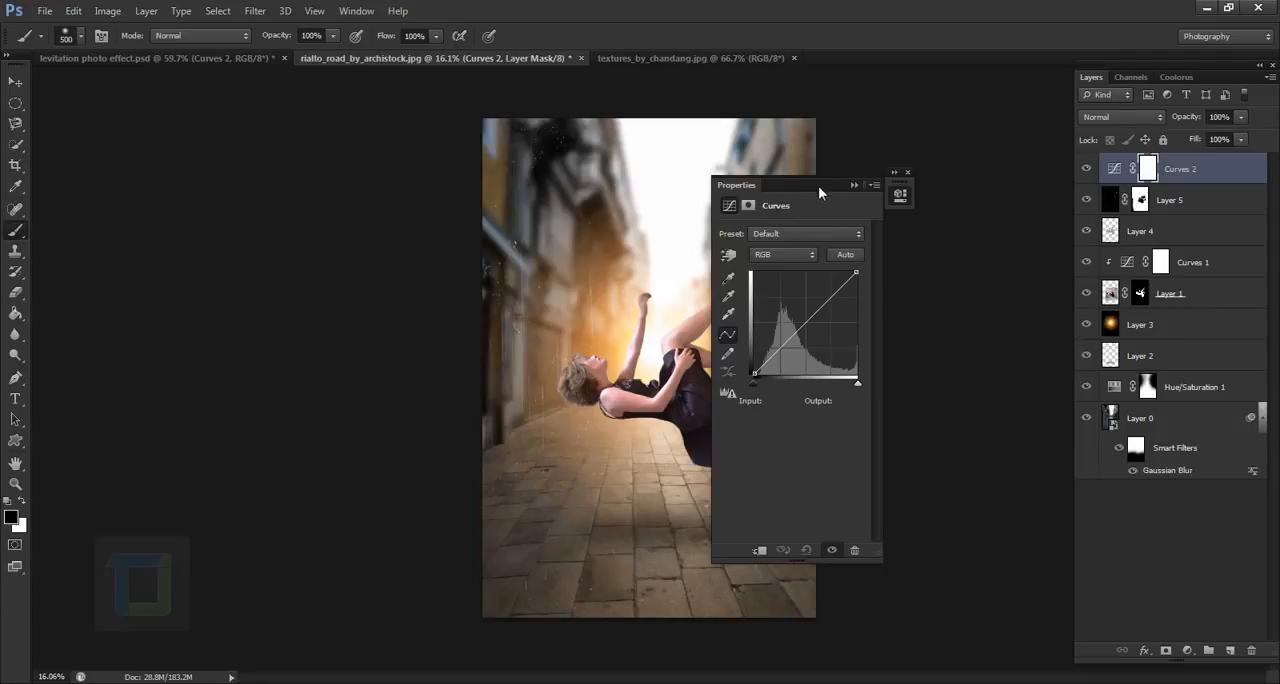
{"action": "left_click_drag", "start_coordinate": [818, 192], "coordinate": [958, 235]}
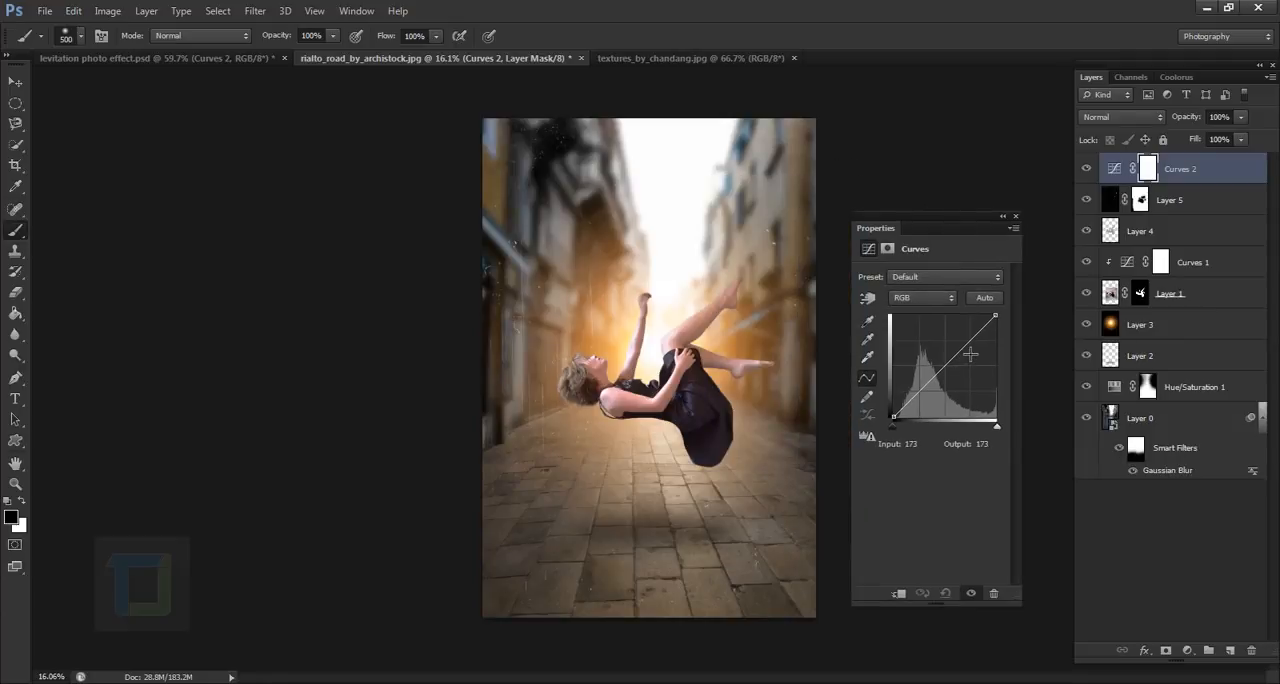
{"action": "left_click_drag", "start_coordinate": [970, 354], "coordinate": [974, 342]}
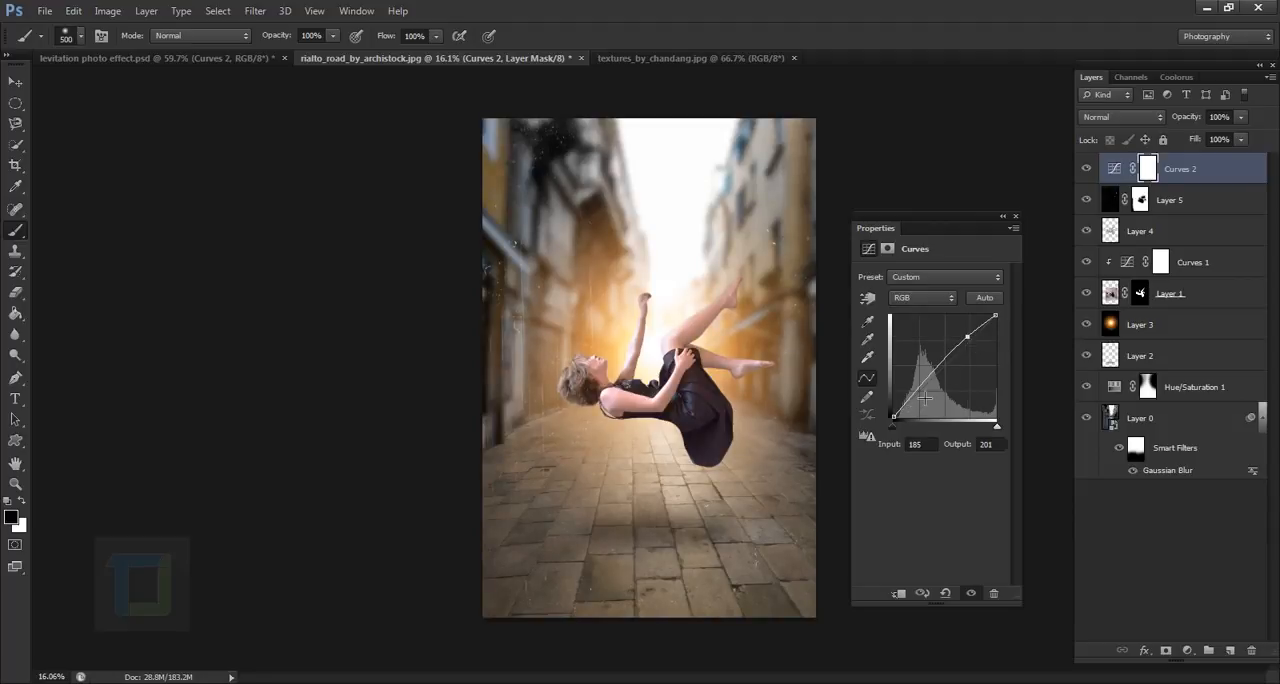
{"action": "left_click_drag", "start_coordinate": [925, 398], "coordinate": [929, 400]}
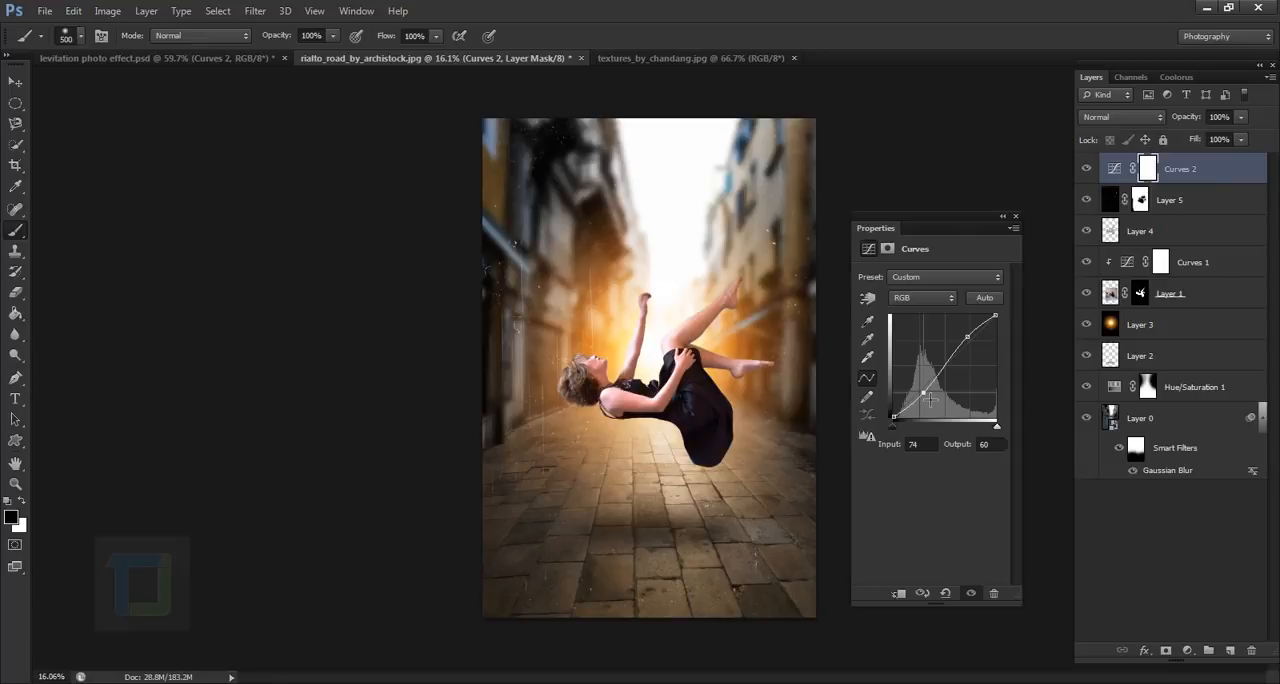
- Pull the RGB curve's shadow point to input 62, output 40, then raise the Blue channel's black point and lower its white output to 235
{"action": "left_click_drag", "start_coordinate": [929, 400], "coordinate": [926, 407]}
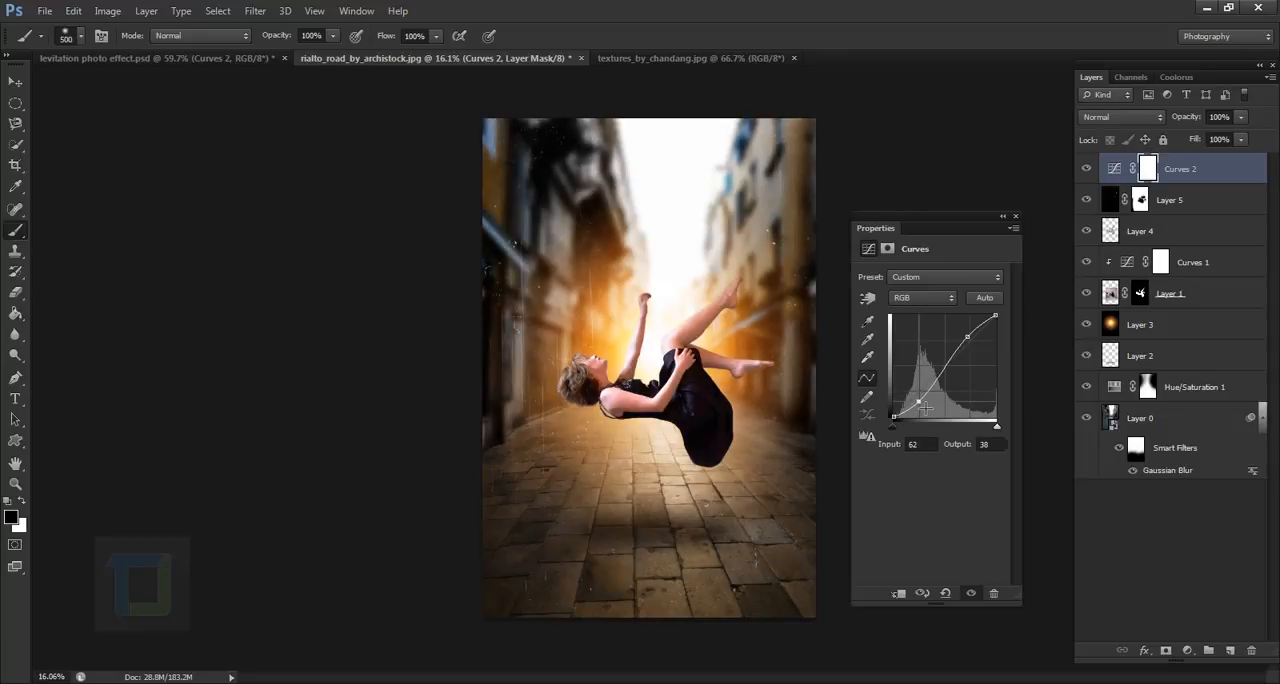
{"action": "left_click", "coordinate": [915, 298]}
{"action": "left_click", "coordinate": [924, 354]}
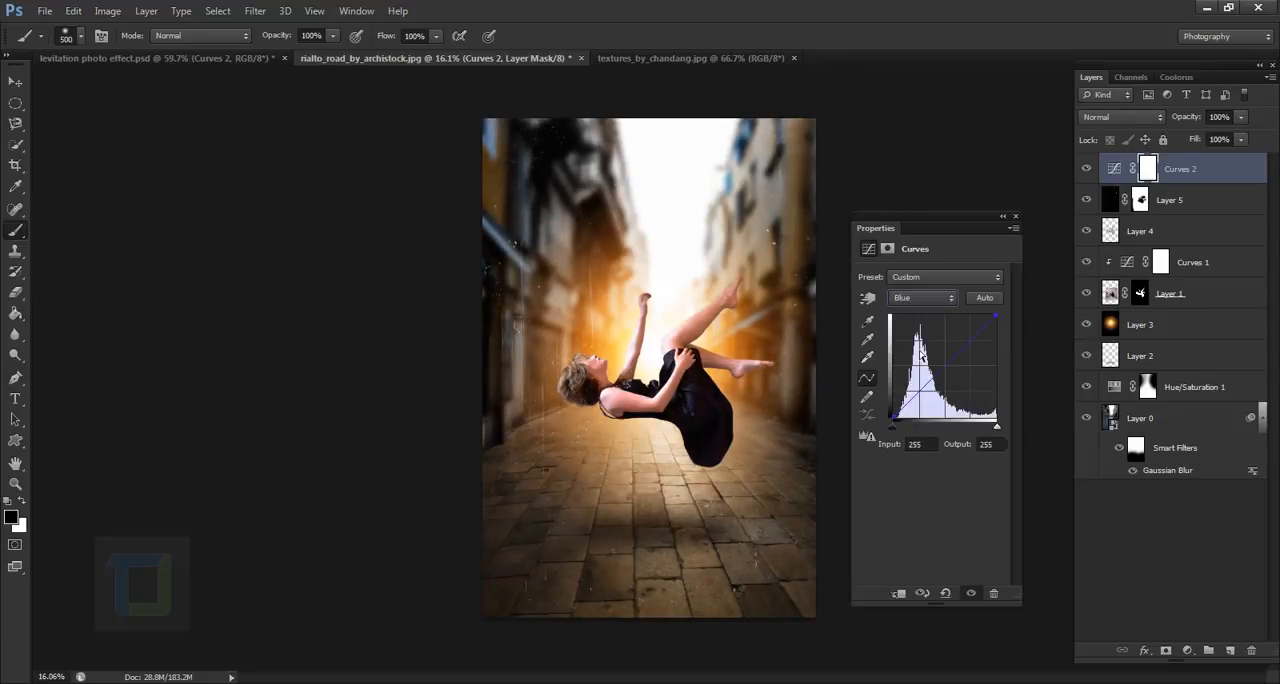
{"action": "mouse_move", "coordinate": [892, 422]}
{"action": "left_mouse_down"}
{"action": "mouse_move", "coordinate": [891, 392]}
{"action": "mouse_move", "coordinate": [888, 409]}
{"action": "left_mouse_up"}
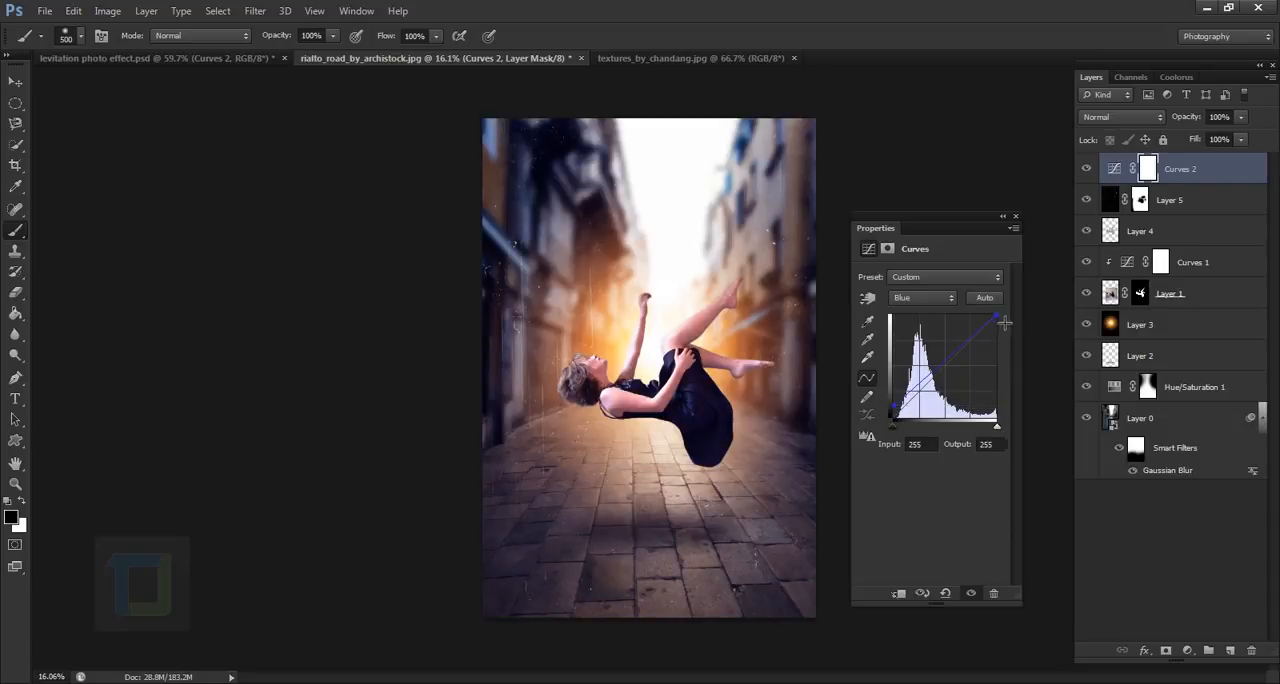
{"action": "left_click_drag", "start_coordinate": [1004, 323], "coordinate": [1009, 331]}
- Refine the RGB curve with points at input 189, output 199 and input 68, output 52, and check the adjustment's effect on the image
{"action": "left_click", "coordinate": [908, 300]}
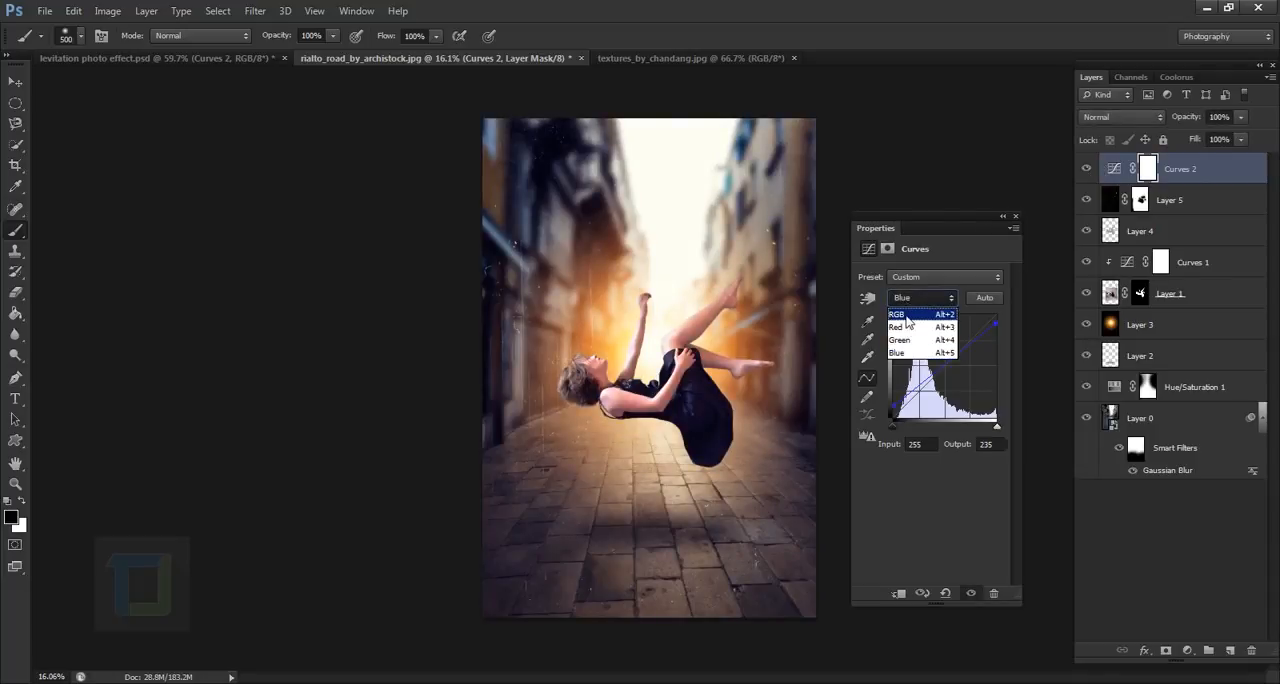
{"action": "left_click", "coordinate": [897, 314]}
{"action": "left_click_drag", "start_coordinate": [919, 390], "coordinate": [928, 404]}
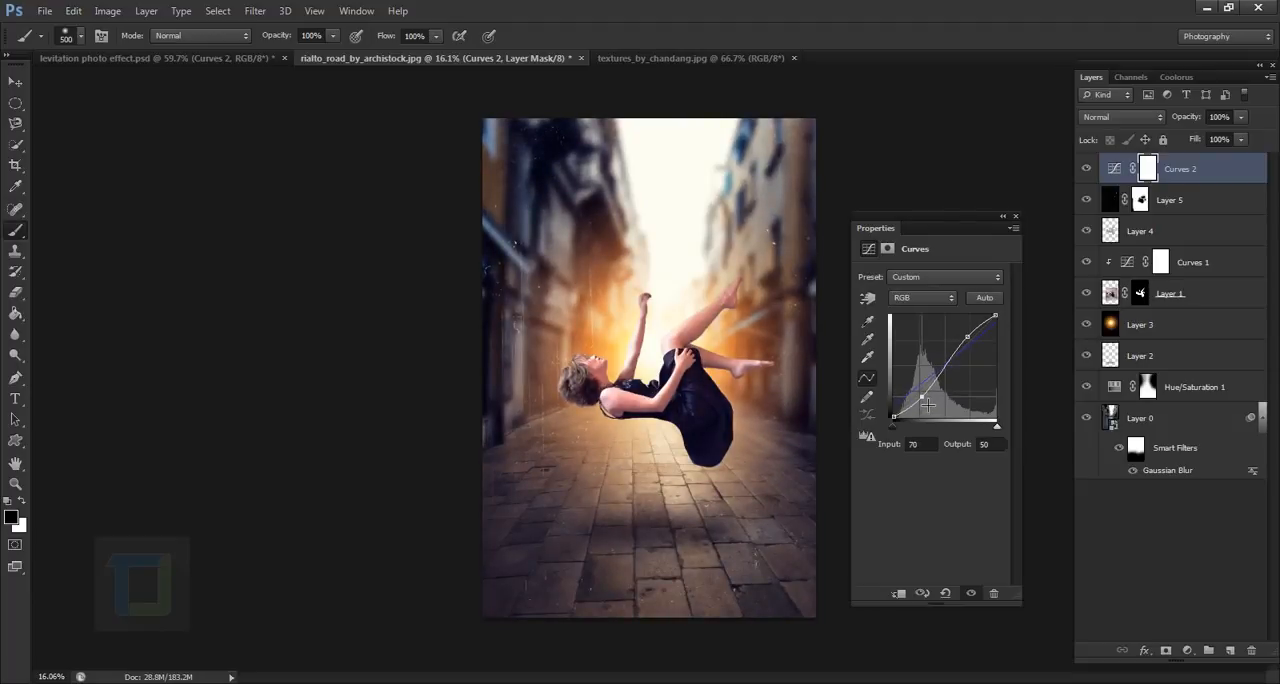
{"action": "left_click_drag", "start_coordinate": [973, 343], "coordinate": [974, 345]}
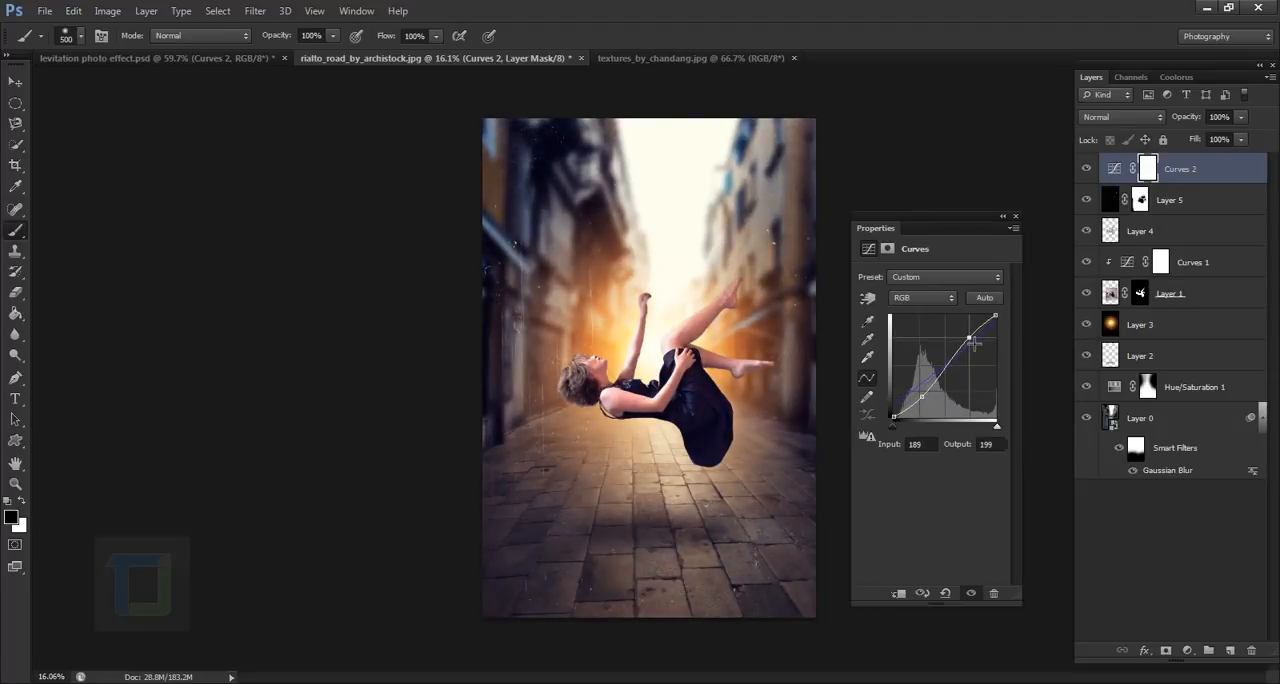
{"action": "left_click_drag", "start_coordinate": [931, 407], "coordinate": [929, 404]}
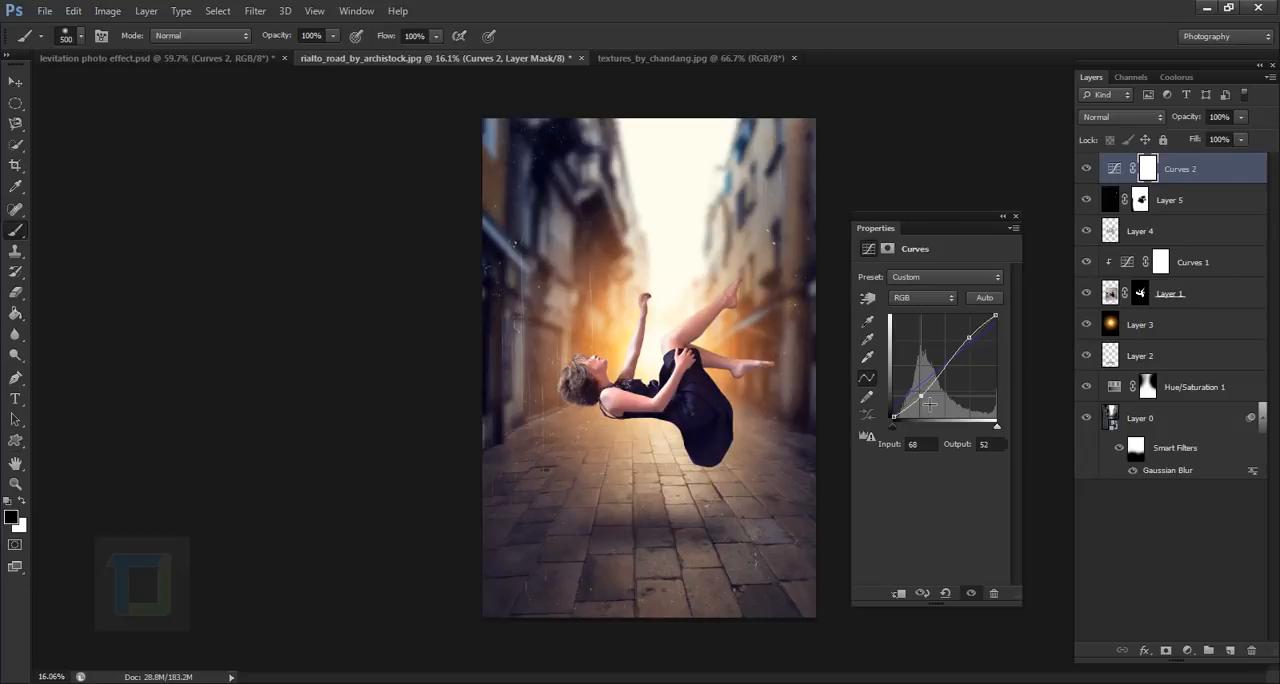
{"action": "left_click", "coordinate": [1090, 170]}
{"action": "left_click", "coordinate": [1002, 216]}
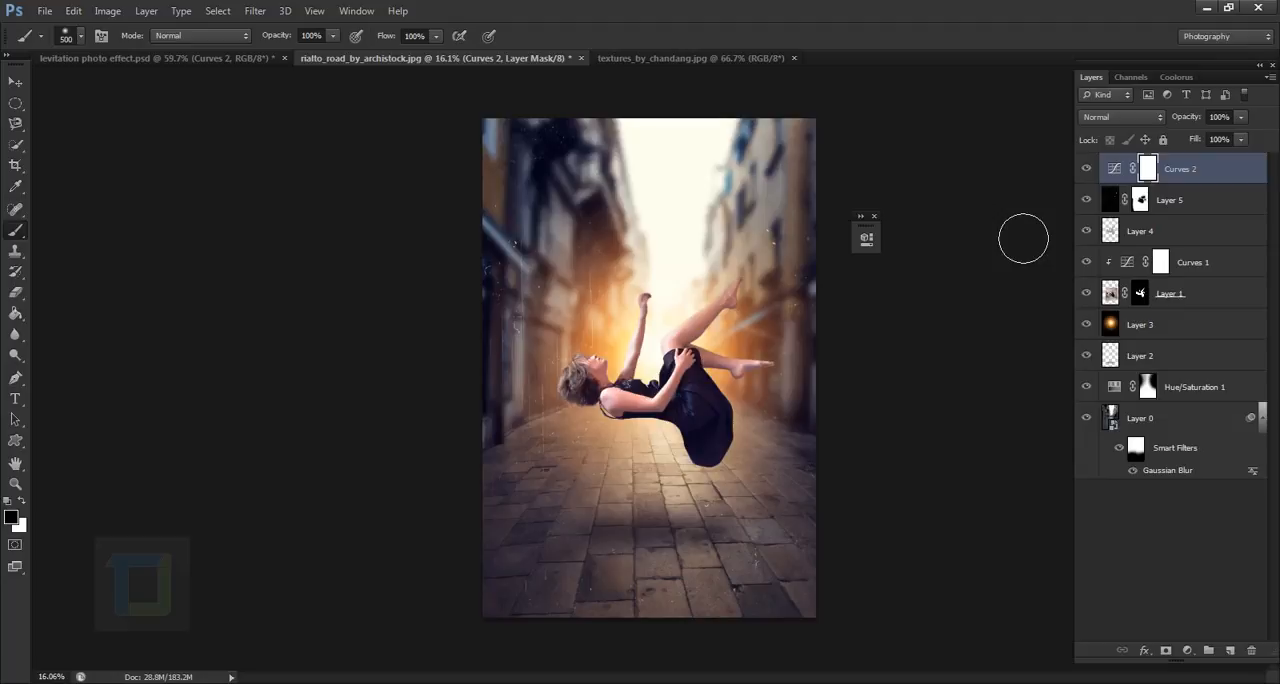
{"action": "left_click", "coordinate": [874, 218]}
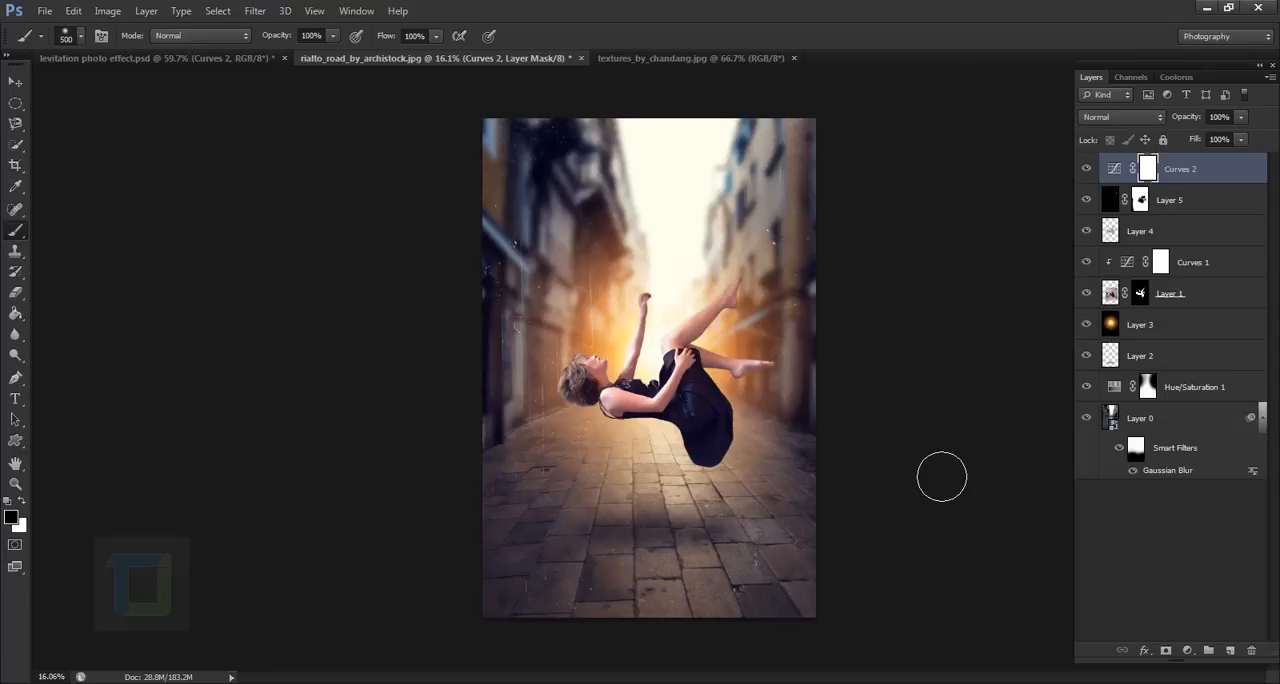
- Add a brightening Curves adjustment layer on top with input 109, output 151, and fill its mask with black
{"action": "left_click", "coordinate": [1188, 651]}
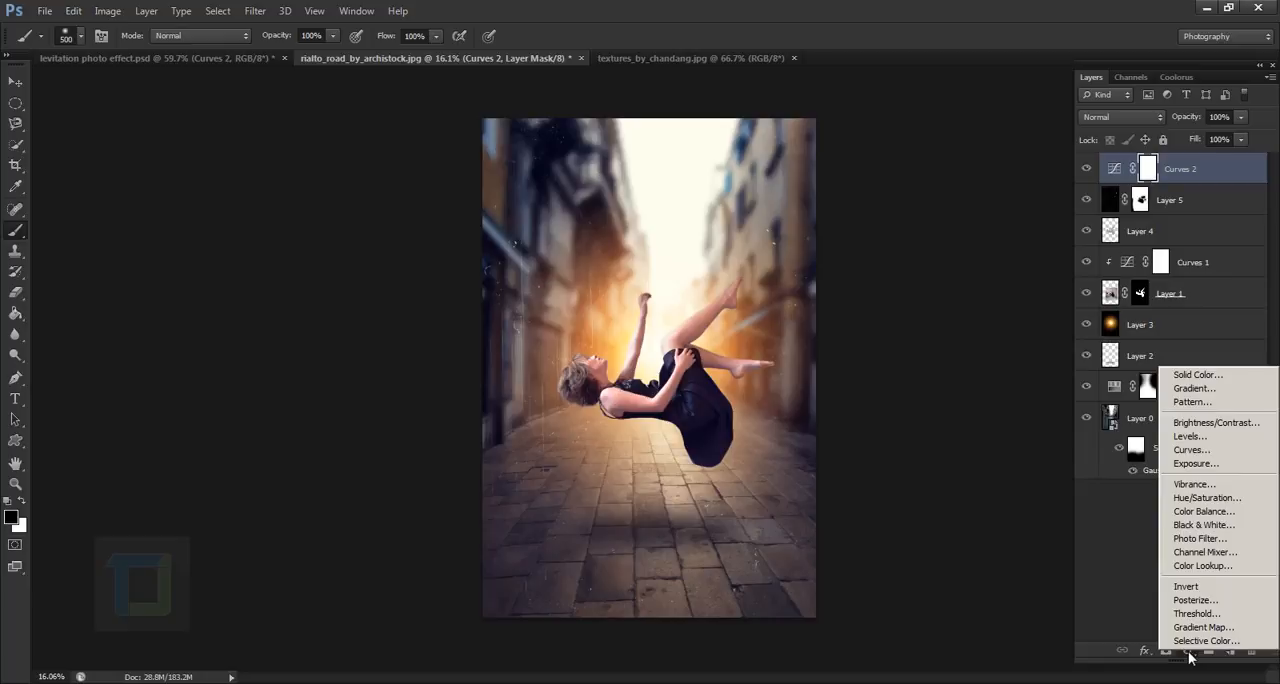
{"action": "left_click", "coordinate": [1191, 450]}
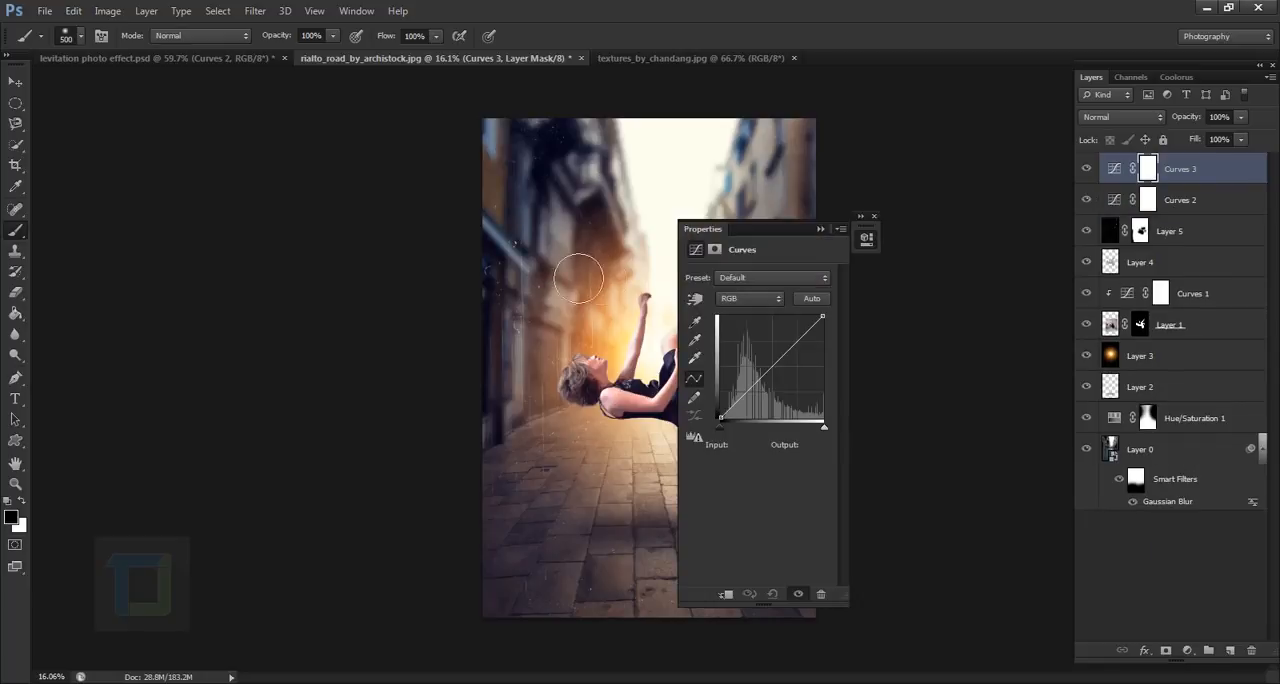
{"action": "left_click_drag", "start_coordinate": [748, 229], "coordinate": [895, 244]}
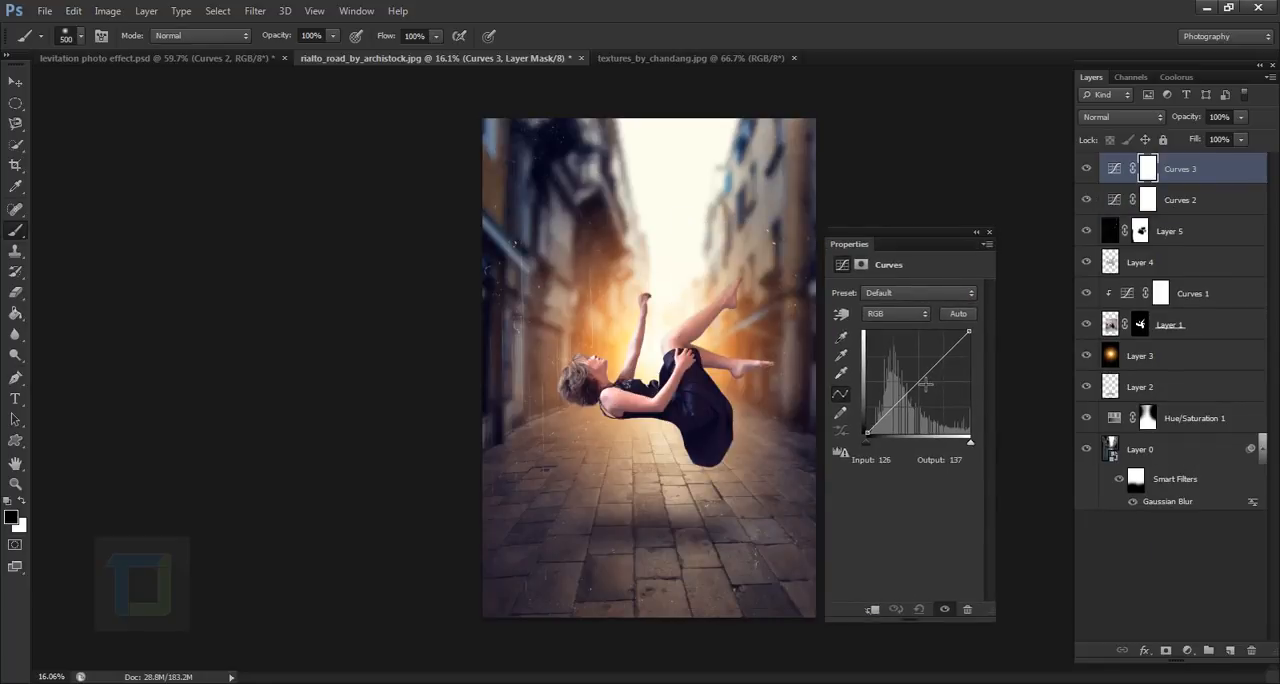
{"action": "left_click_drag", "start_coordinate": [925, 383], "coordinate": [910, 372]}
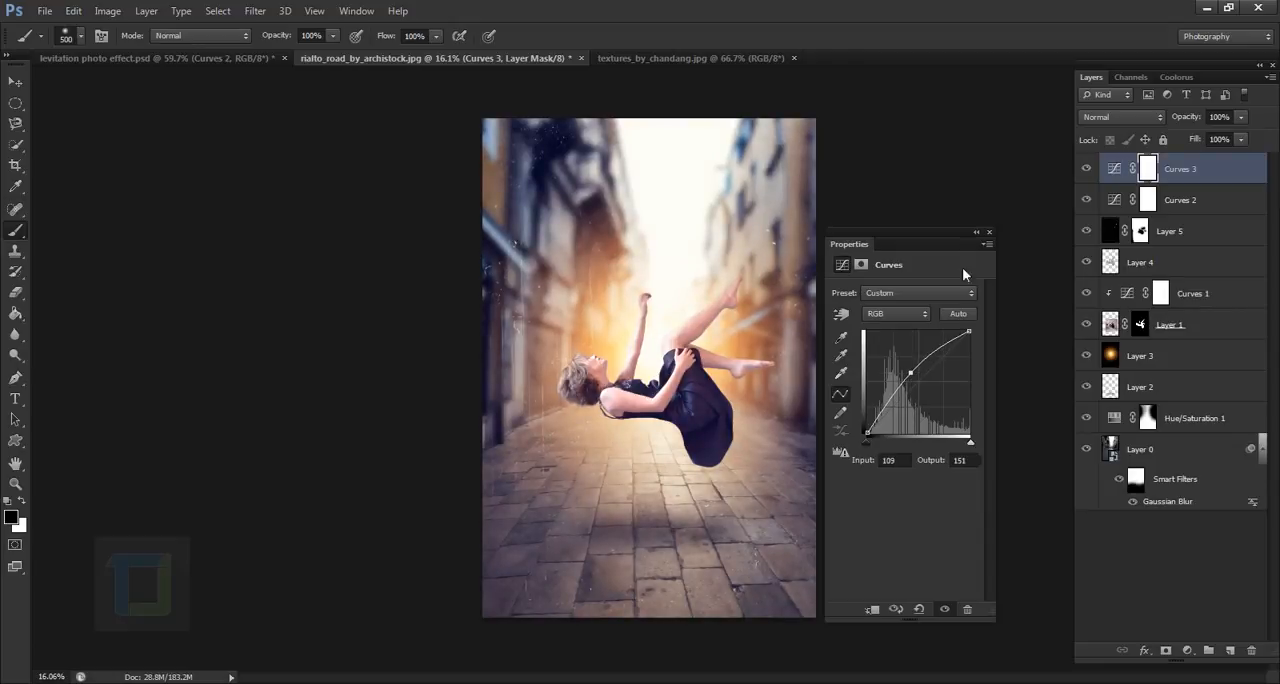
{"action": "left_click", "coordinate": [978, 234]}
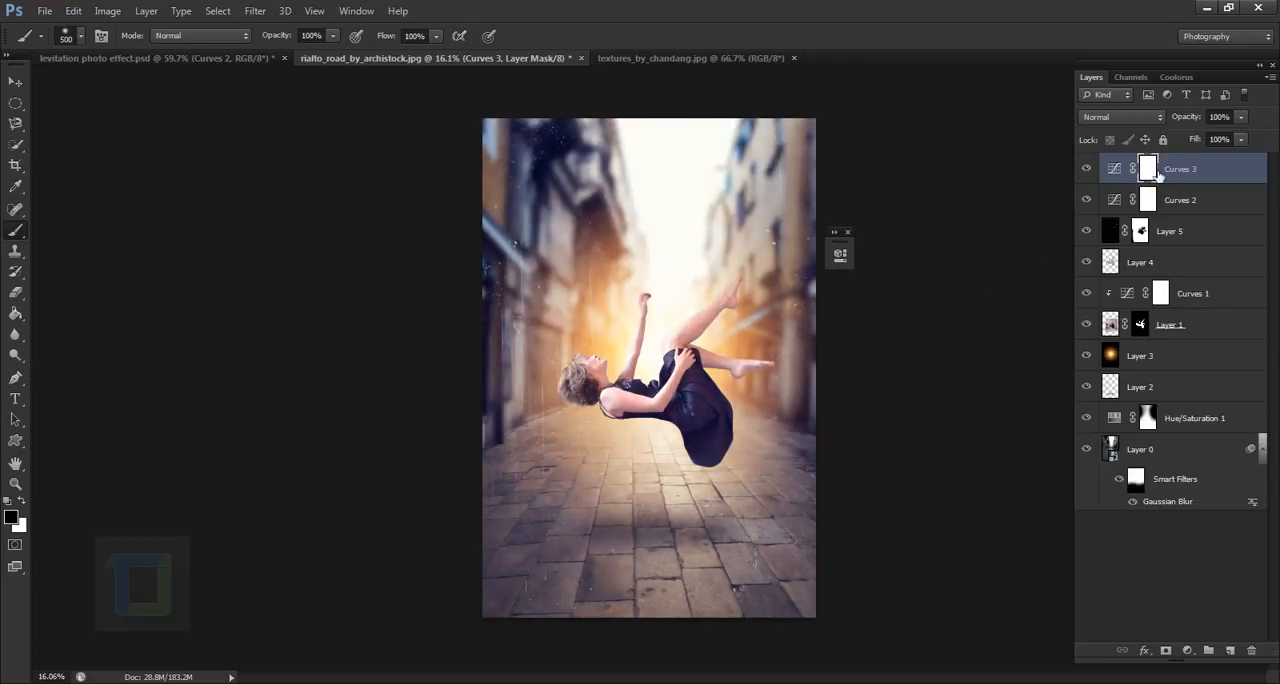
{"action": "left_click", "coordinate": [15, 315]}
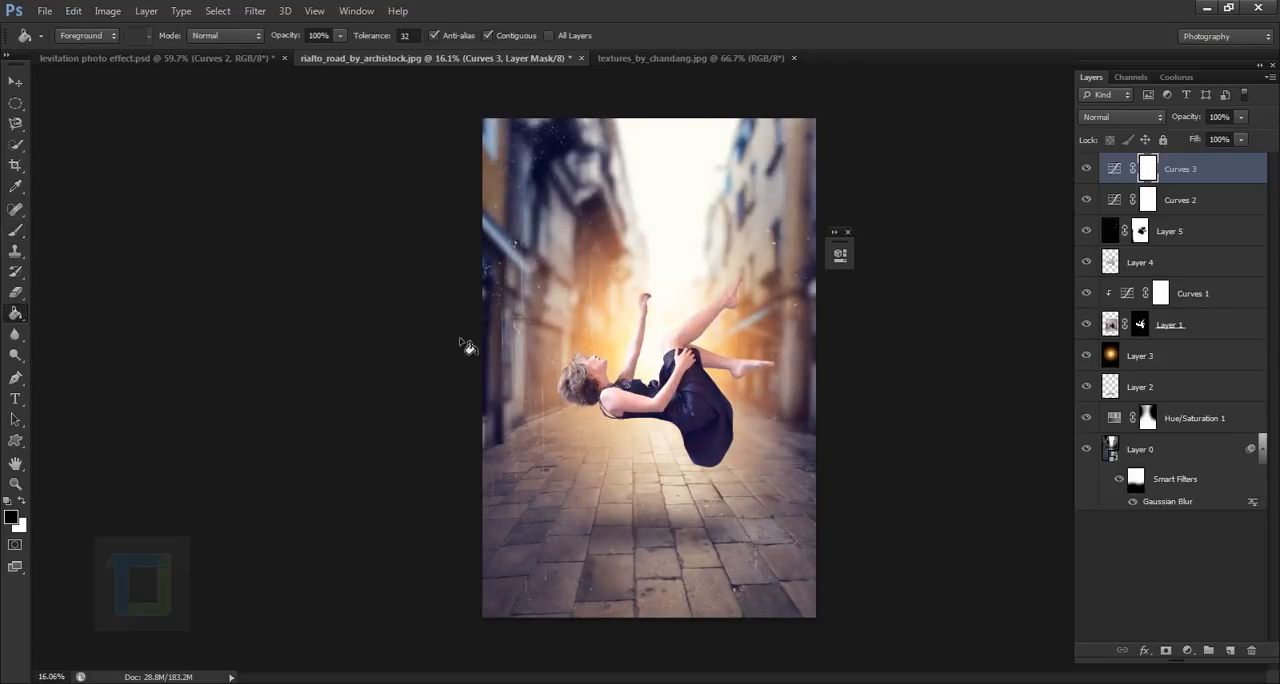
{"action": "left_click", "coordinate": [580, 340]}
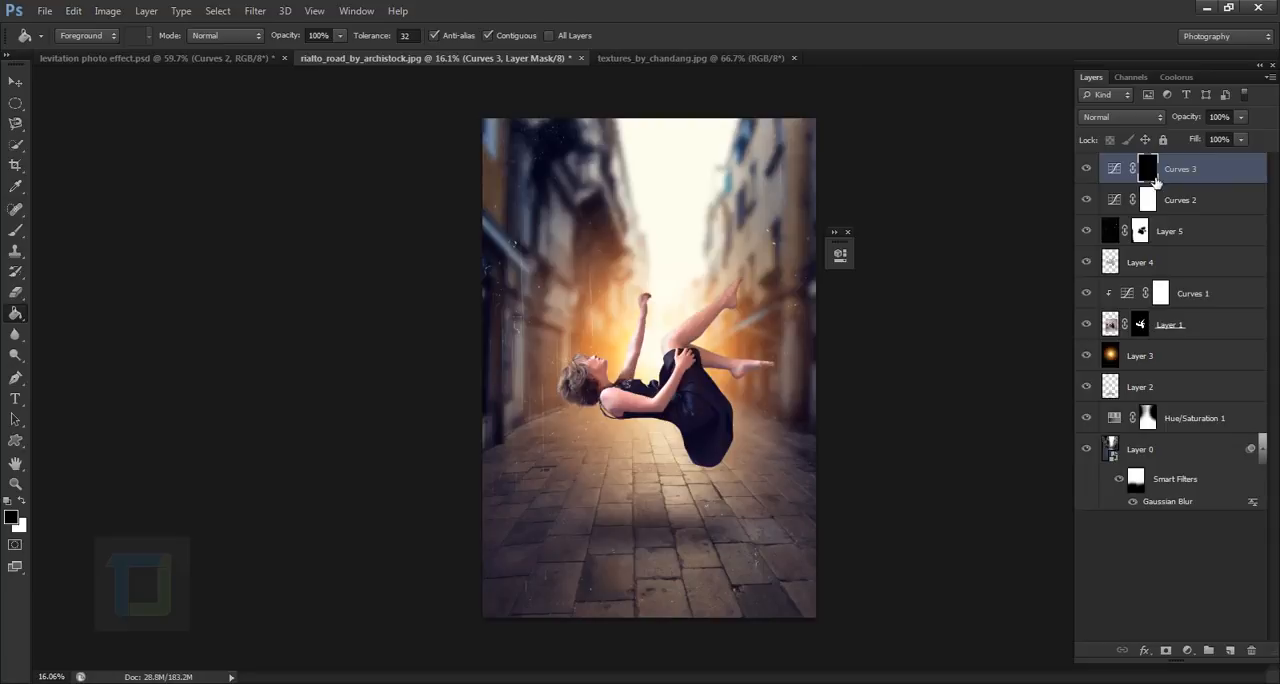
- Paint white on the brightening mask over the foreground pavement and the buildings on both sides with a 900 px brush at 42% opacity
{"action": "left_click", "coordinate": [12, 234]}
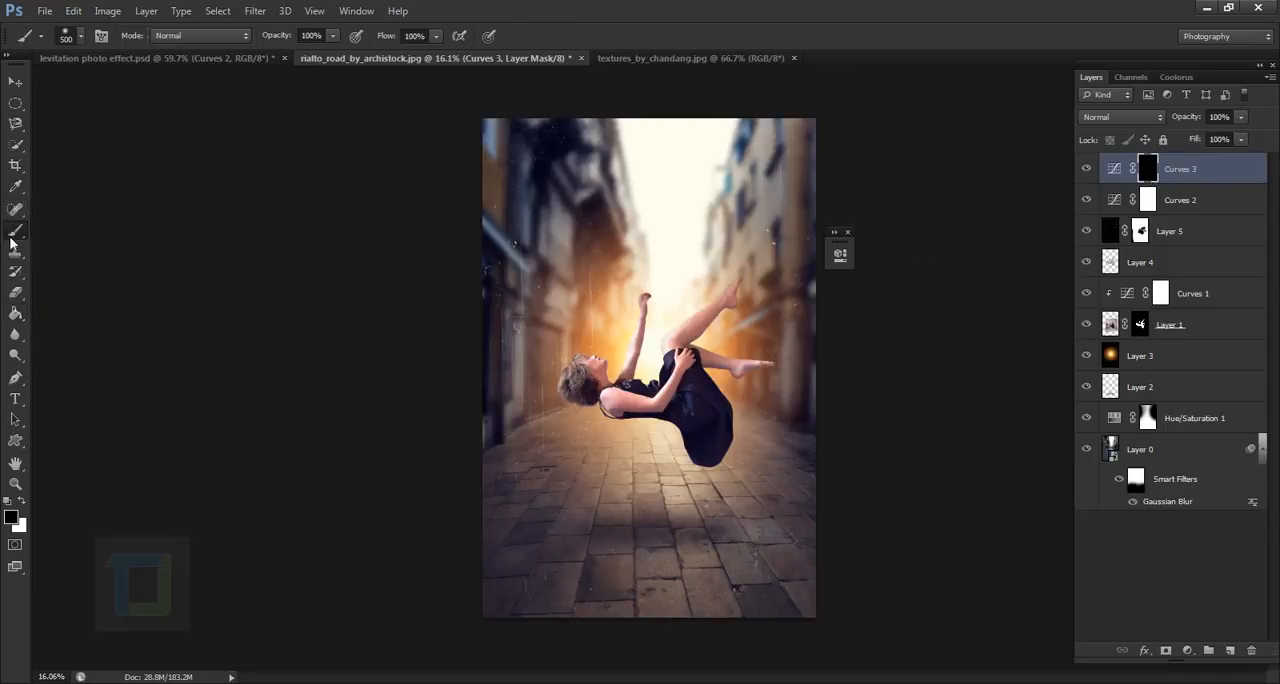
{"action": "left_click", "coordinate": [20, 503]}
{"action": "key", "text": "ctrl+0"}
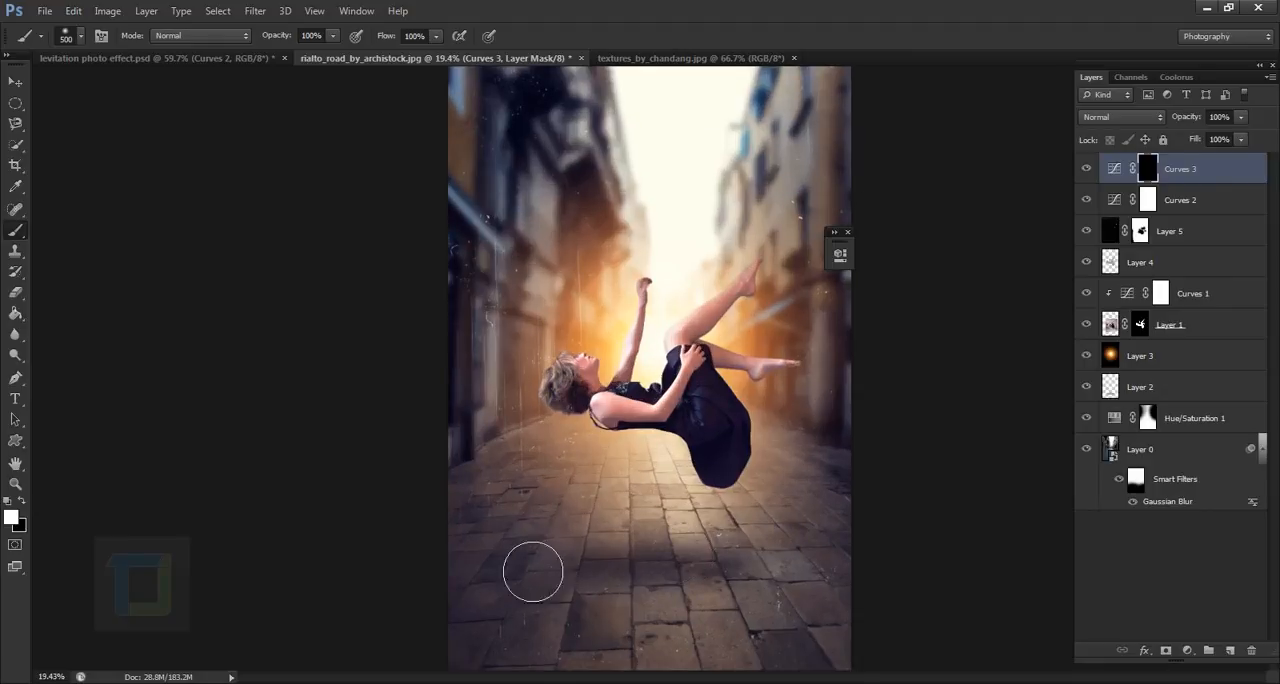
{"action": "scroll", "coordinate": [563, 509], "scroll_direction": "down", "scroll_amount": 2}
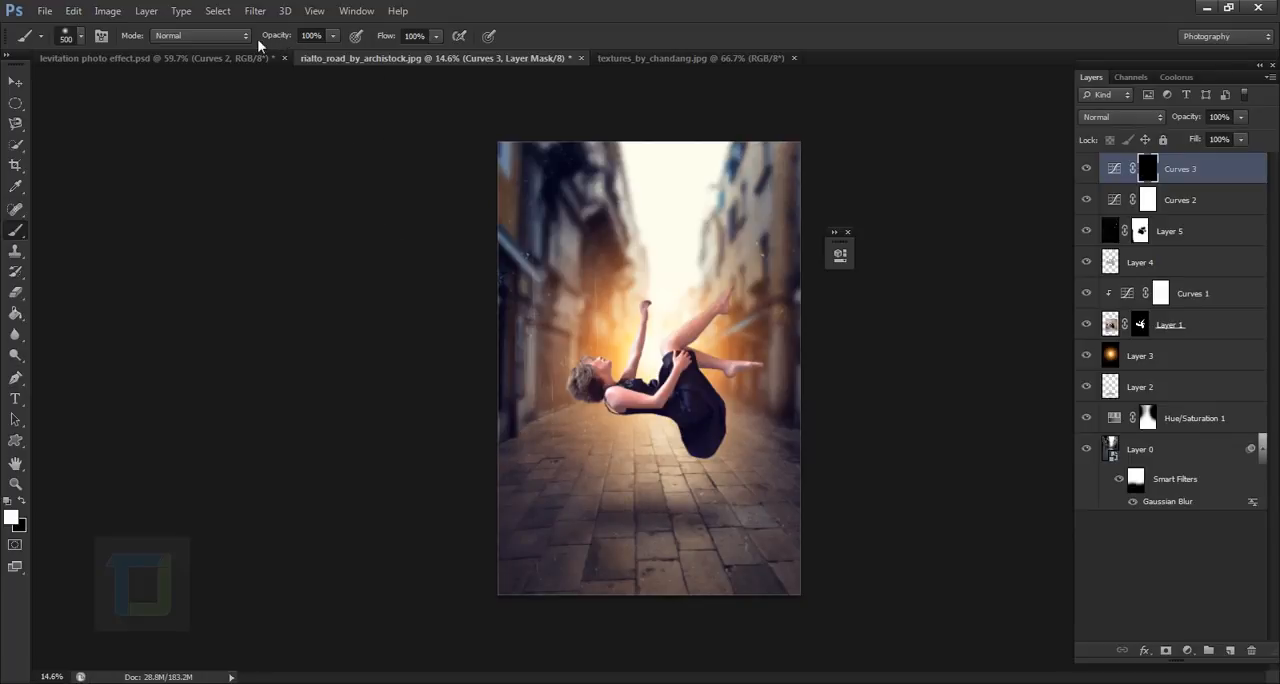
{"action": "left_click_drag", "start_coordinate": [285, 40], "coordinate": [237, 43]}
{"action": "key", "text": "bracketright"}
{"action": "key", "text": "bracketright"}
{"action": "key", "text": "bracketright"}
{"action": "key", "text": "bracketright"}
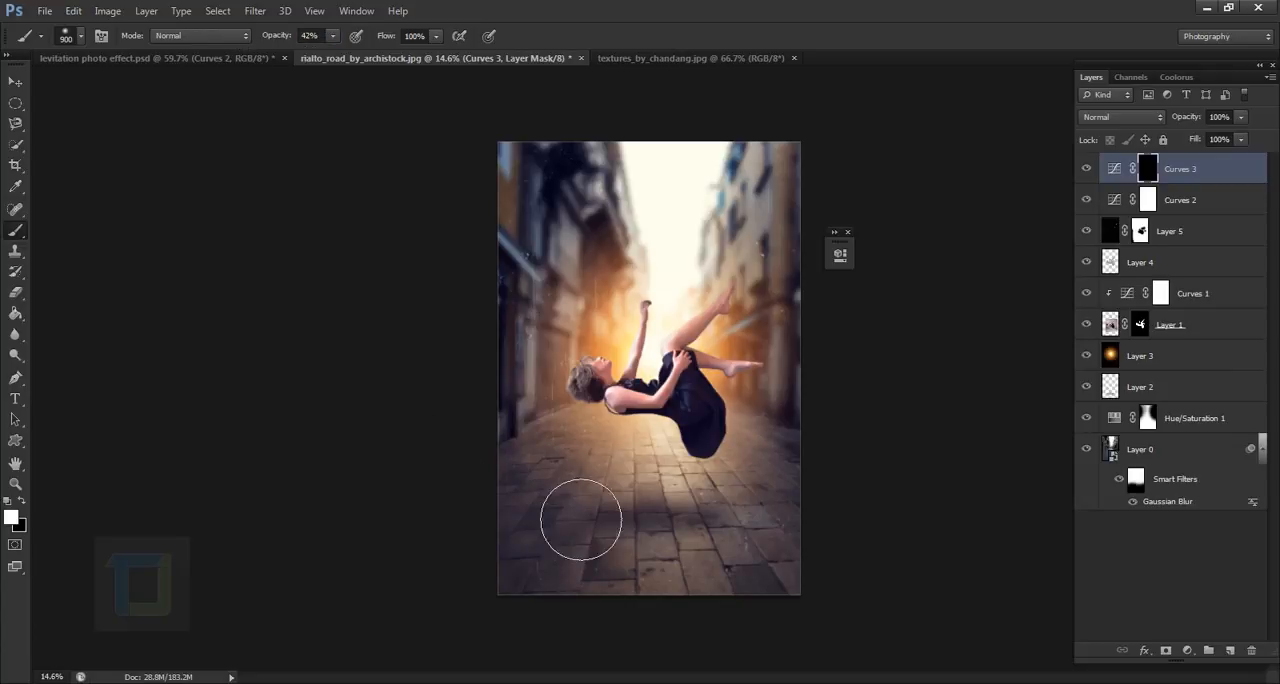
{"action": "mouse_move", "coordinate": [581, 520]}
{"action": "left_mouse_down"}
{"action": "mouse_move", "coordinate": [559, 577]}
{"action": "mouse_move", "coordinate": [594, 609]}
{"action": "left_mouse_up"}
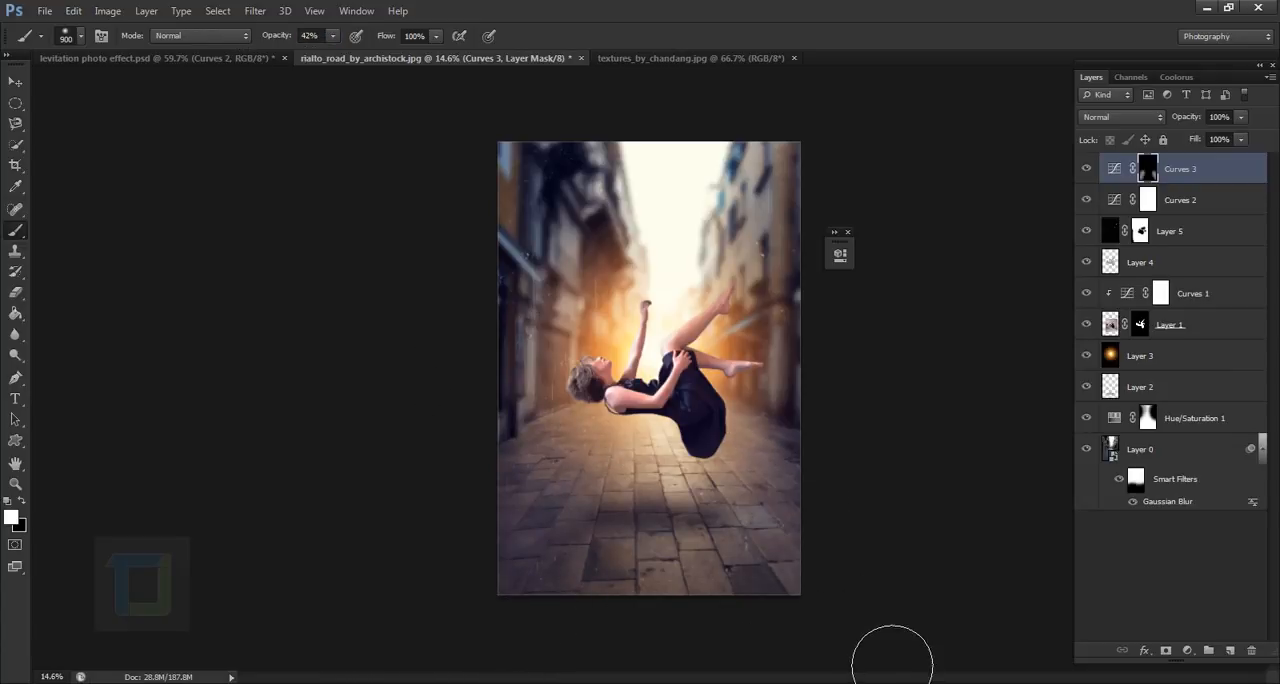
{"action": "mouse_move", "coordinate": [770, 645]}
{"action": "left_mouse_down"}
{"action": "mouse_move", "coordinate": [554, 655]}
{"action": "mouse_move", "coordinate": [751, 639]}
{"action": "mouse_move", "coordinate": [438, 602]}
{"action": "mouse_move", "coordinate": [558, 621]}
{"action": "left_mouse_up"}
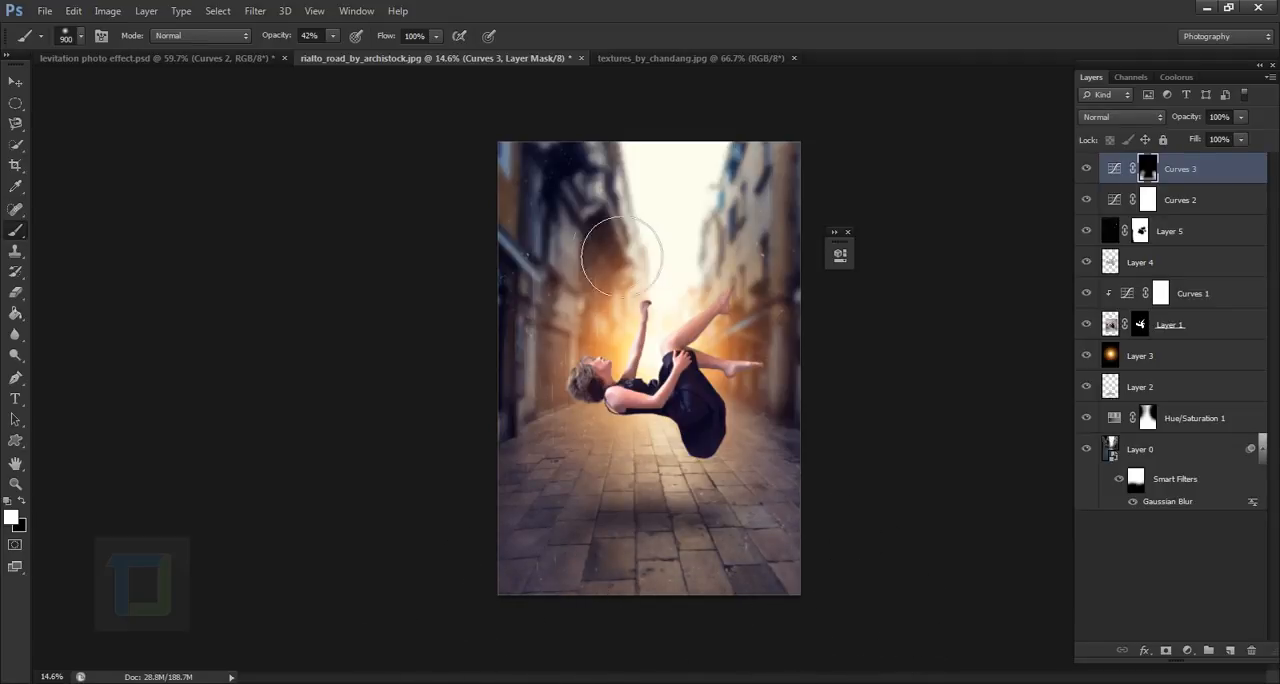
{"action": "mouse_move", "coordinate": [621, 256]}
{"action": "left_mouse_down"}
{"action": "mouse_move", "coordinate": [635, 300]}
{"action": "mouse_move", "coordinate": [633, 264]}
{"action": "mouse_move", "coordinate": [583, 210]}
{"action": "mouse_move", "coordinate": [645, 262]}
{"action": "left_mouse_up"}
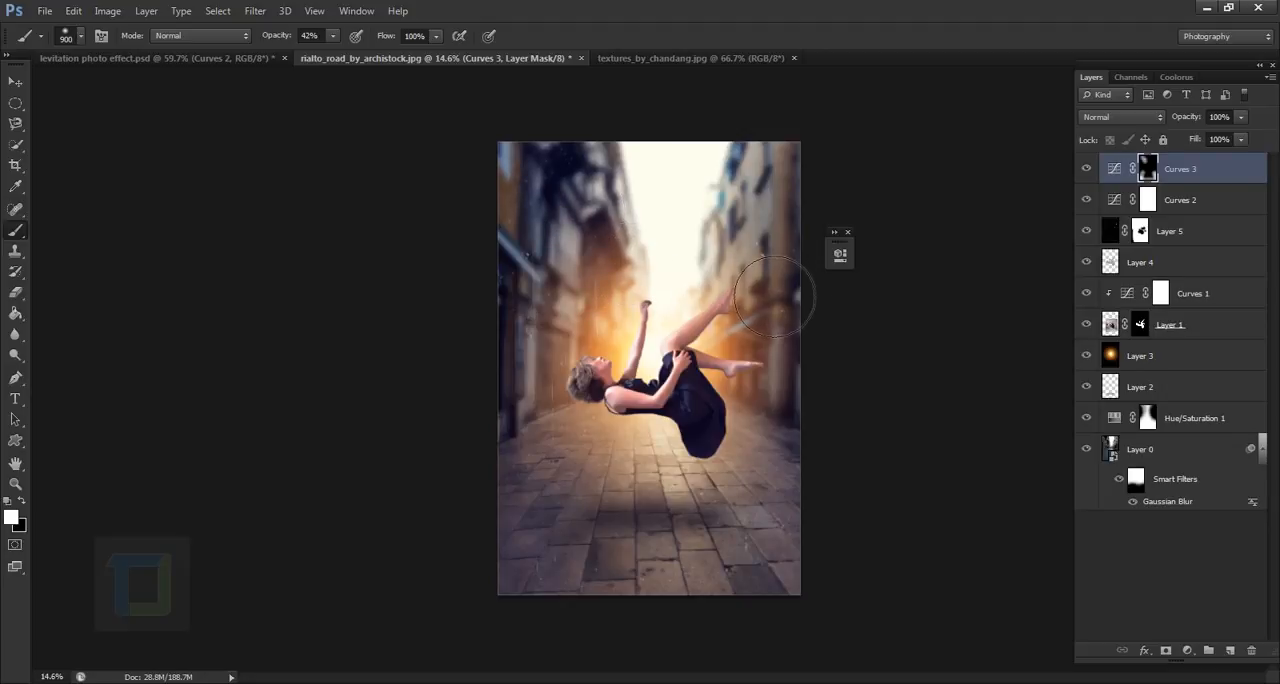
{"action": "left_click_drag", "start_coordinate": [775, 295], "coordinate": [823, 257]}
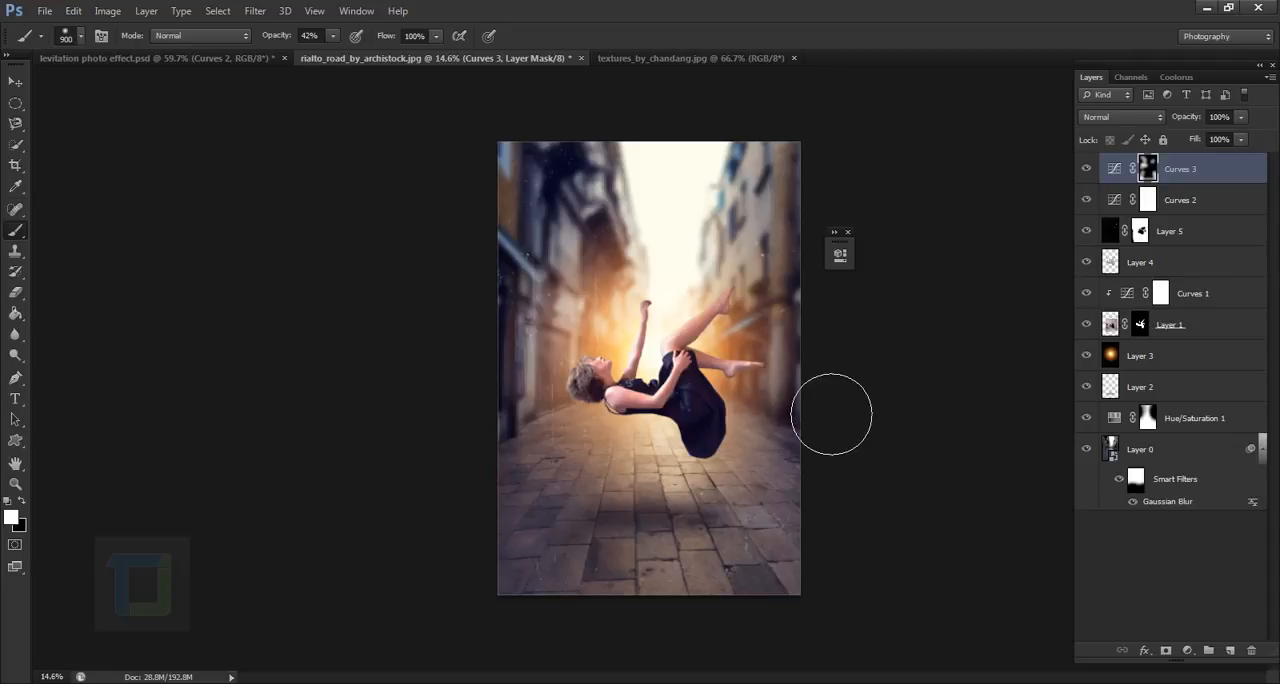
{"action": "key", "text": "x"}
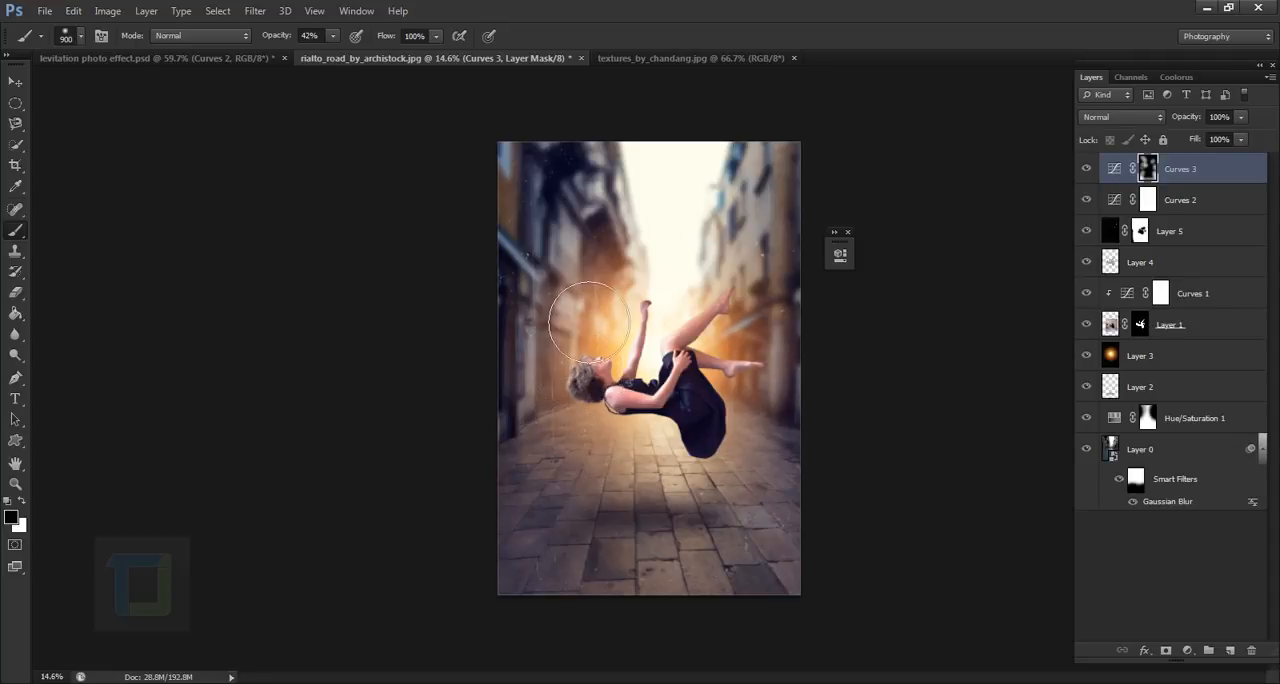
- Compare the image with the brightening Curves layer hidden and shown
{"action": "left_click", "coordinate": [1094, 170]}
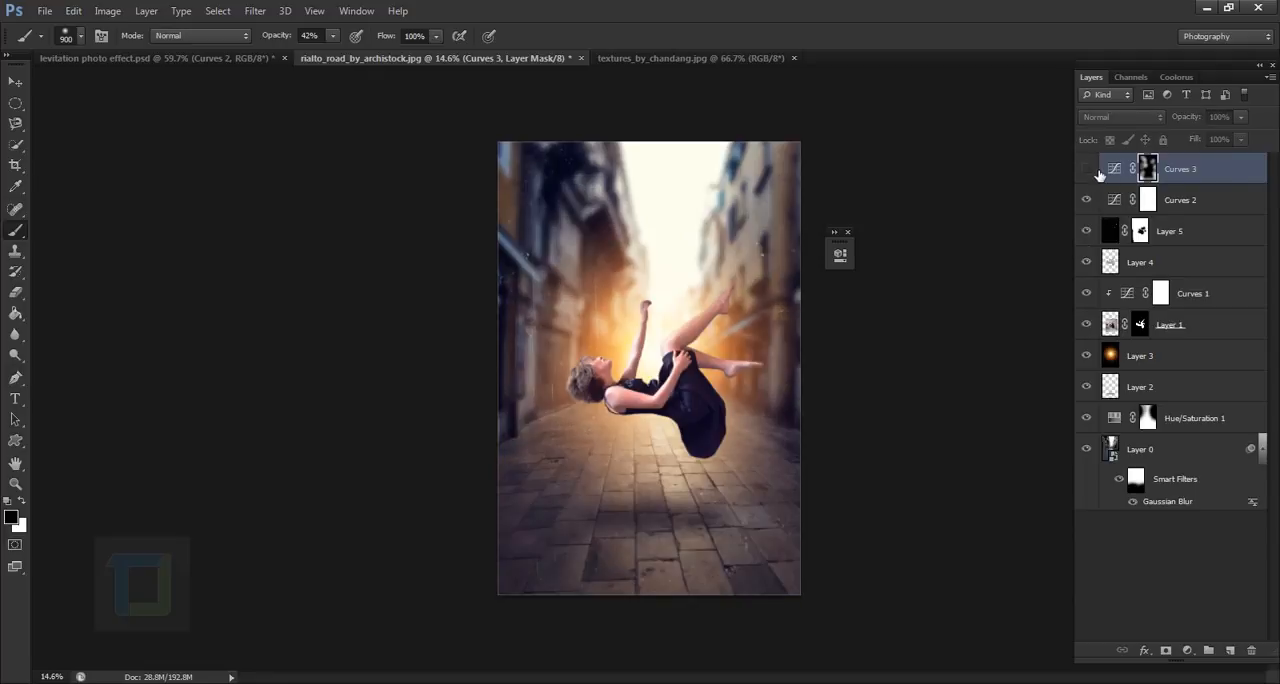
{"action": "left_click", "coordinate": [1095, 172]}
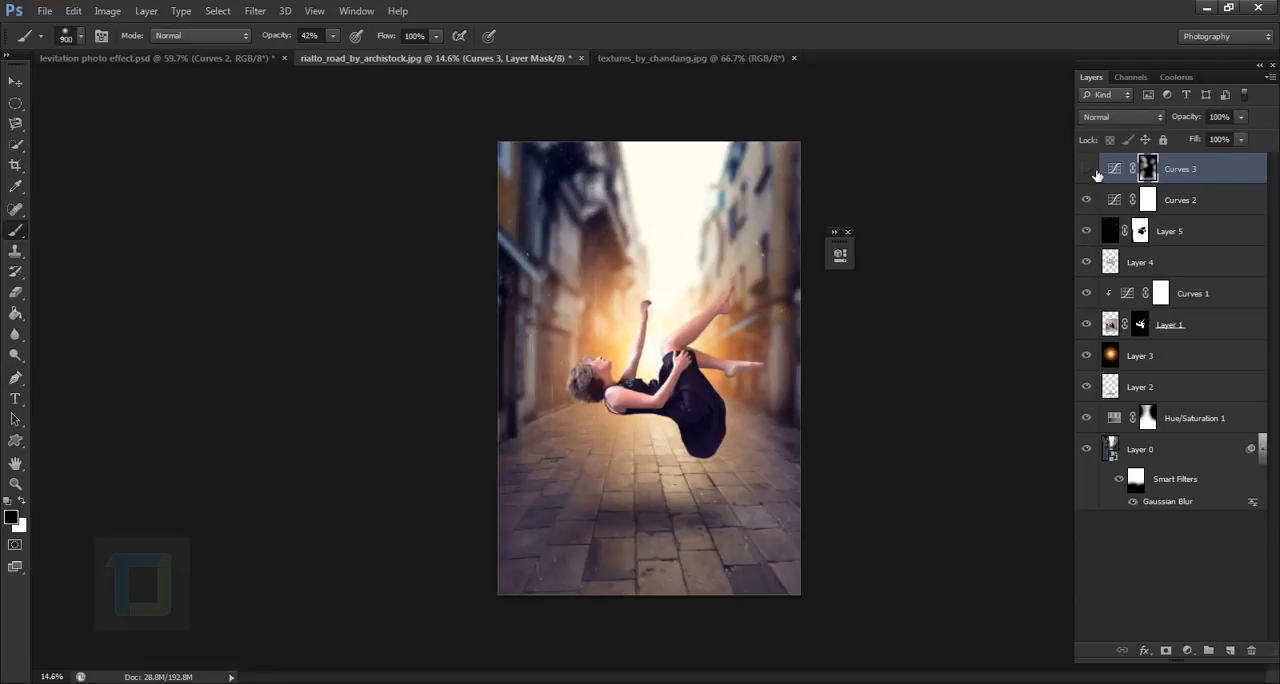
{"action": "left_click", "coordinate": [1096, 174]}
{"action": "left_click", "coordinate": [1094, 170]}
{"action": "left_click", "coordinate": [1187, 650]}
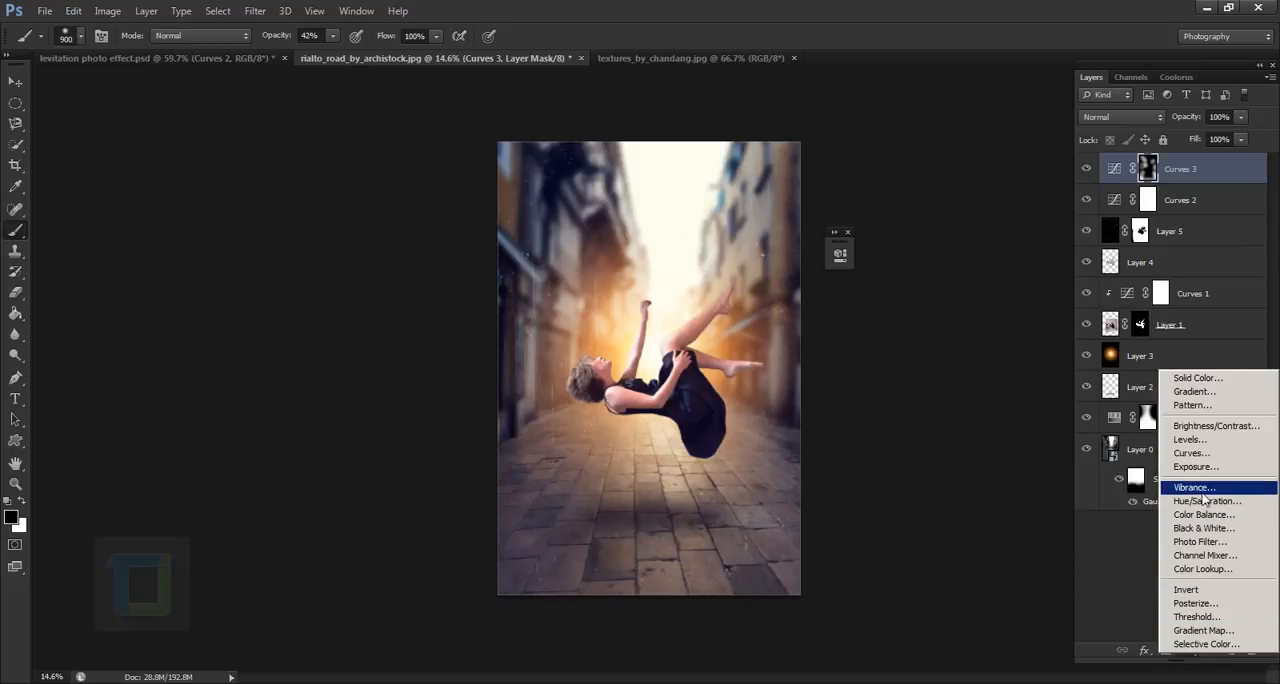
{"action": "left_click", "coordinate": [1230, 441]}
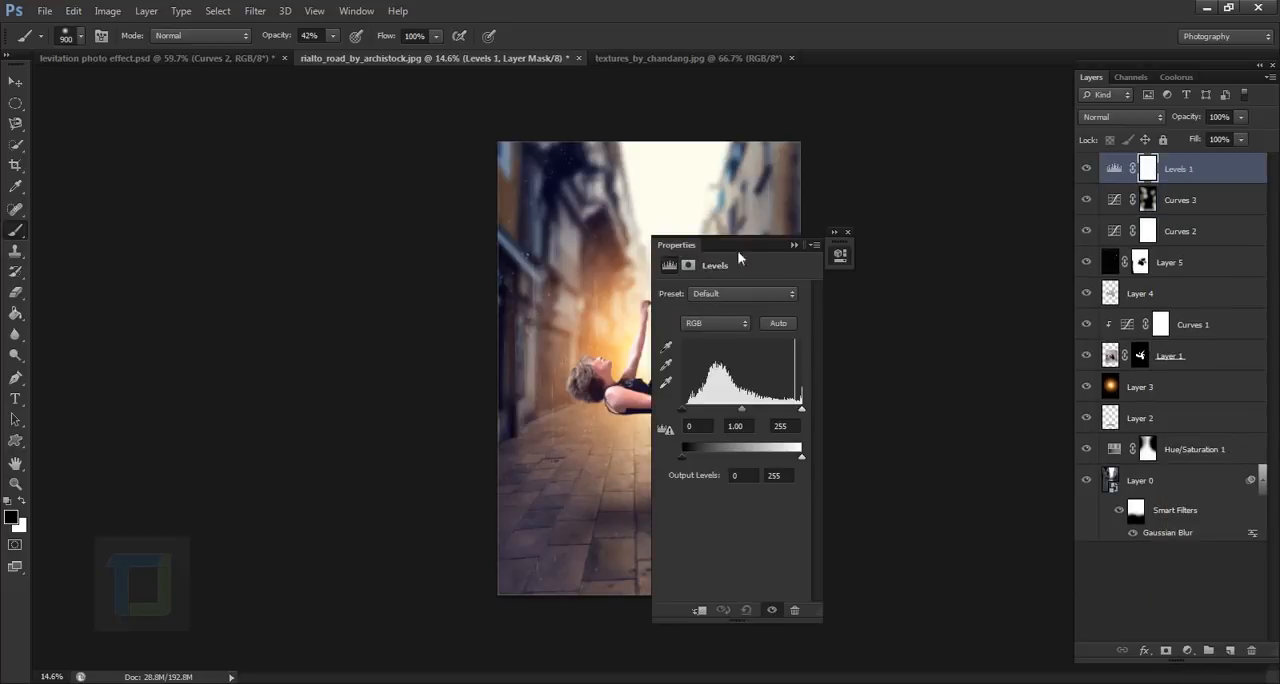
{"action": "key", "text": "ctrl+z"}
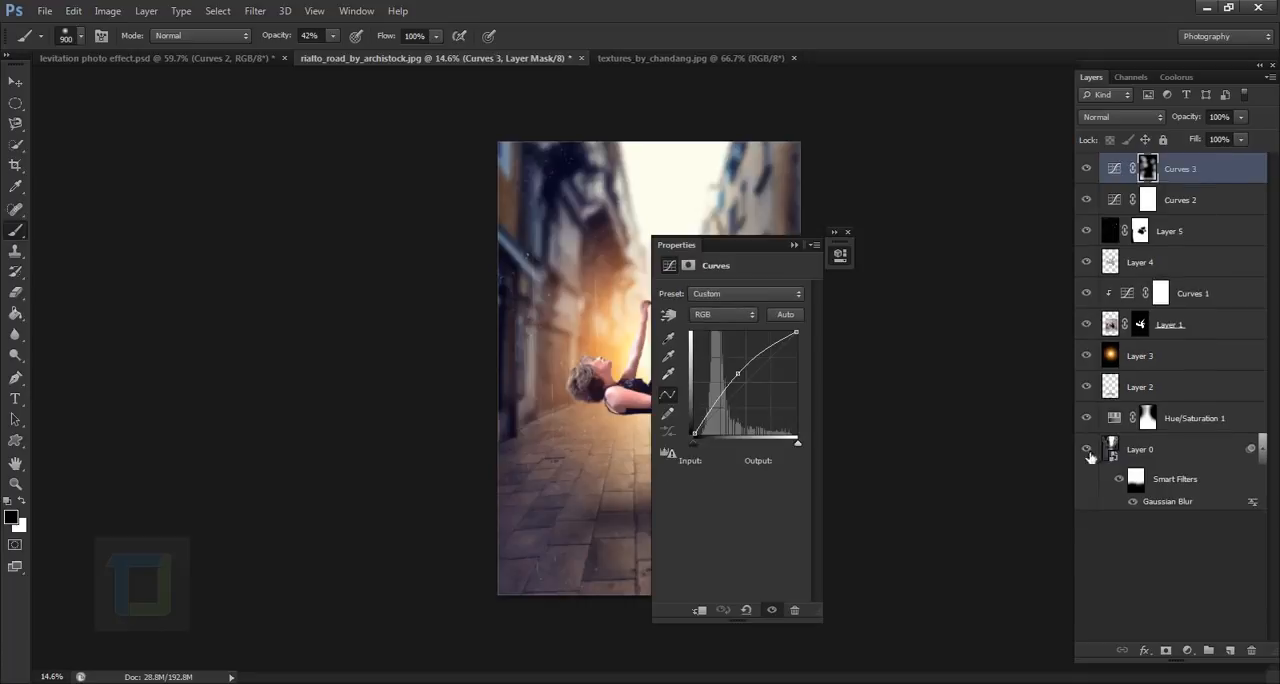
{"action": "left_click", "coordinate": [795, 245]}
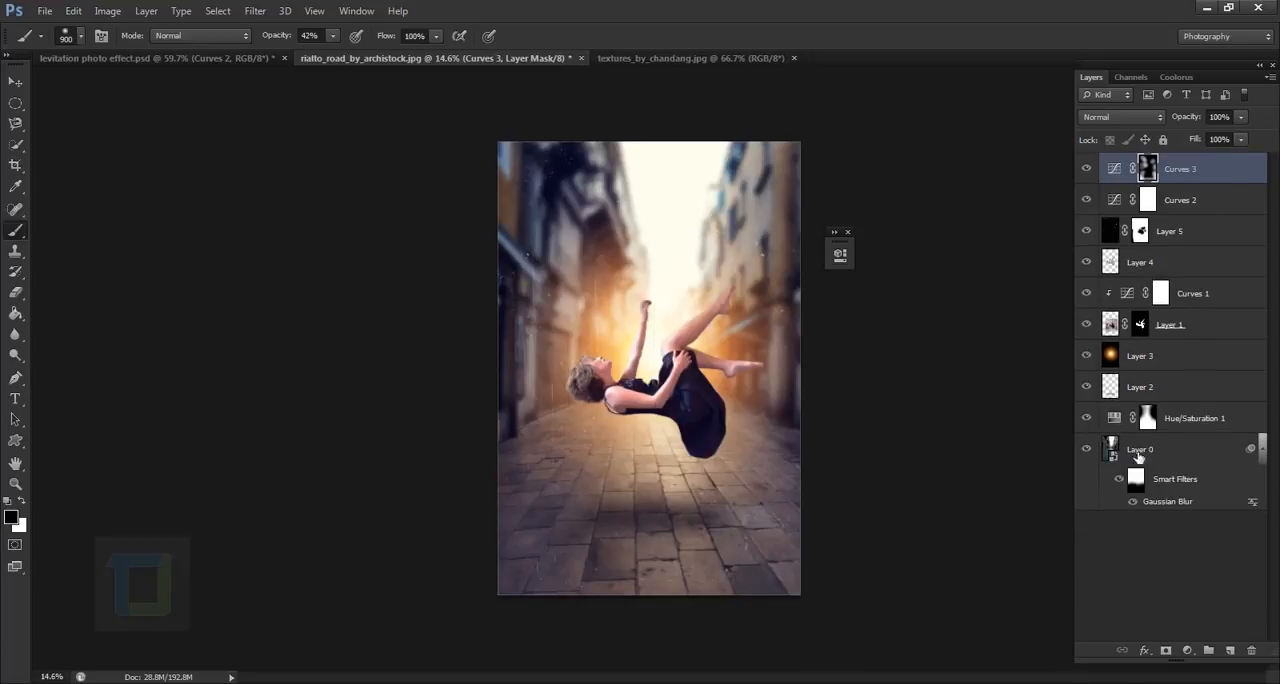
- Add a darkening Curves adjustment layer on top with input 139, output 100, and invert its mask to black
{"action": "left_click", "coordinate": [1187, 650]}
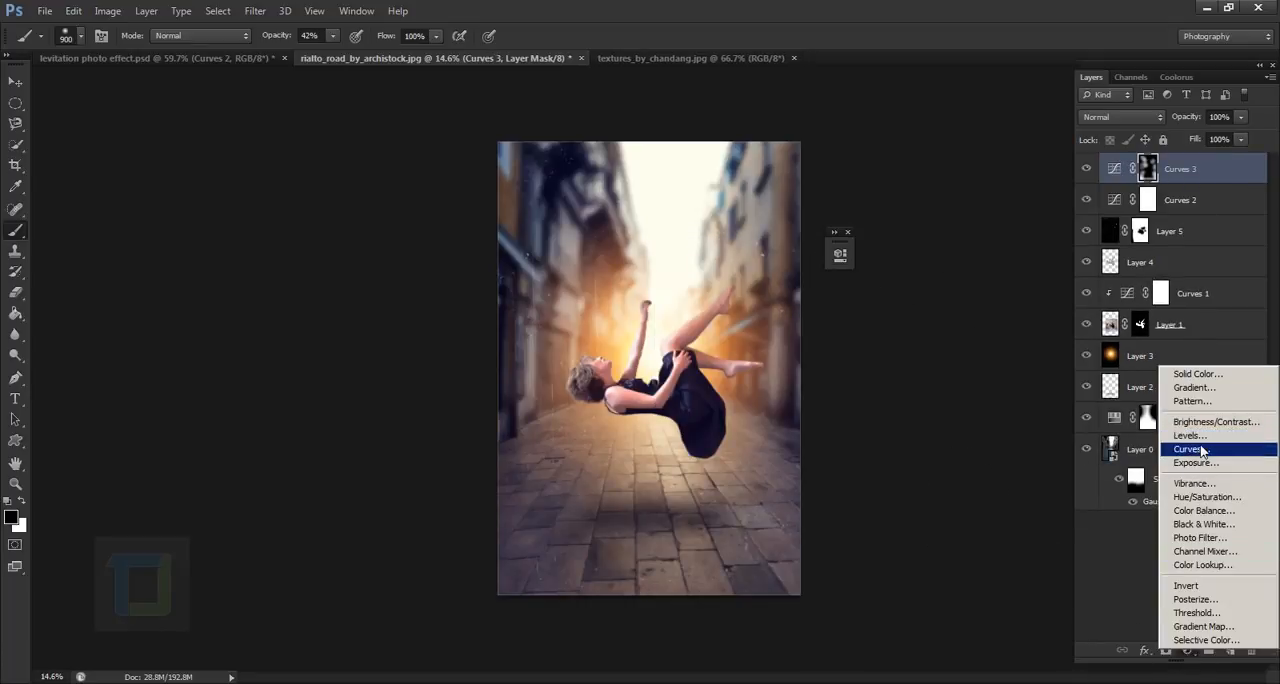
{"action": "left_click", "coordinate": [1203, 452]}
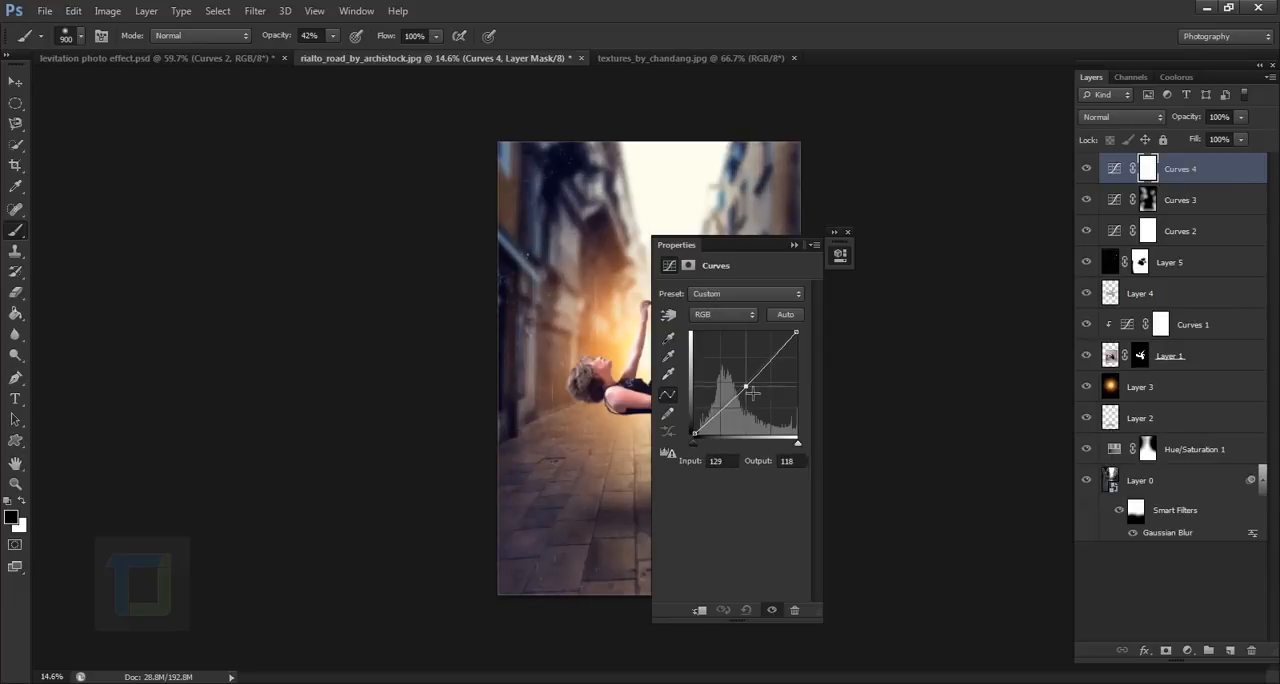
{"action": "left_click_drag", "start_coordinate": [753, 392], "coordinate": [757, 396]}
{"action": "mouse_move", "coordinate": [753, 253]}
{"action": "left_mouse_down"}
{"action": "mouse_move", "coordinate": [1090, 349]}
{"action": "mouse_move", "coordinate": [954, 306]}
{"action": "left_mouse_up"}
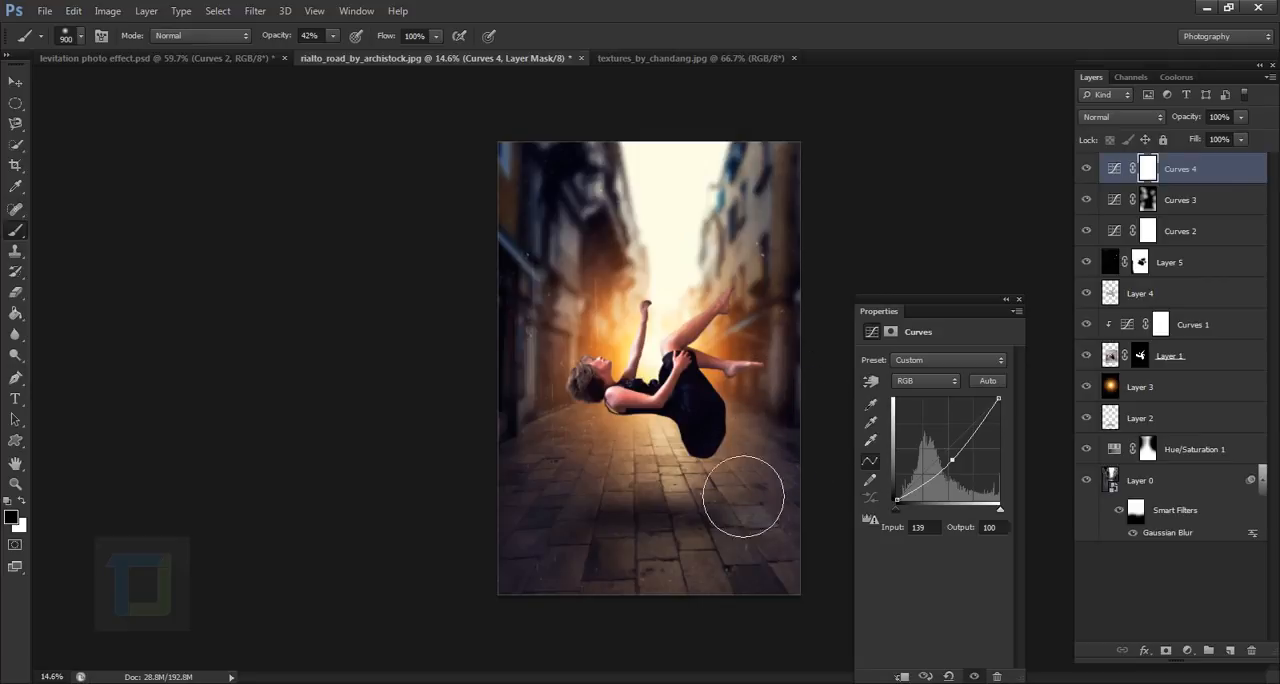
{"action": "left_click", "coordinate": [1006, 299]}
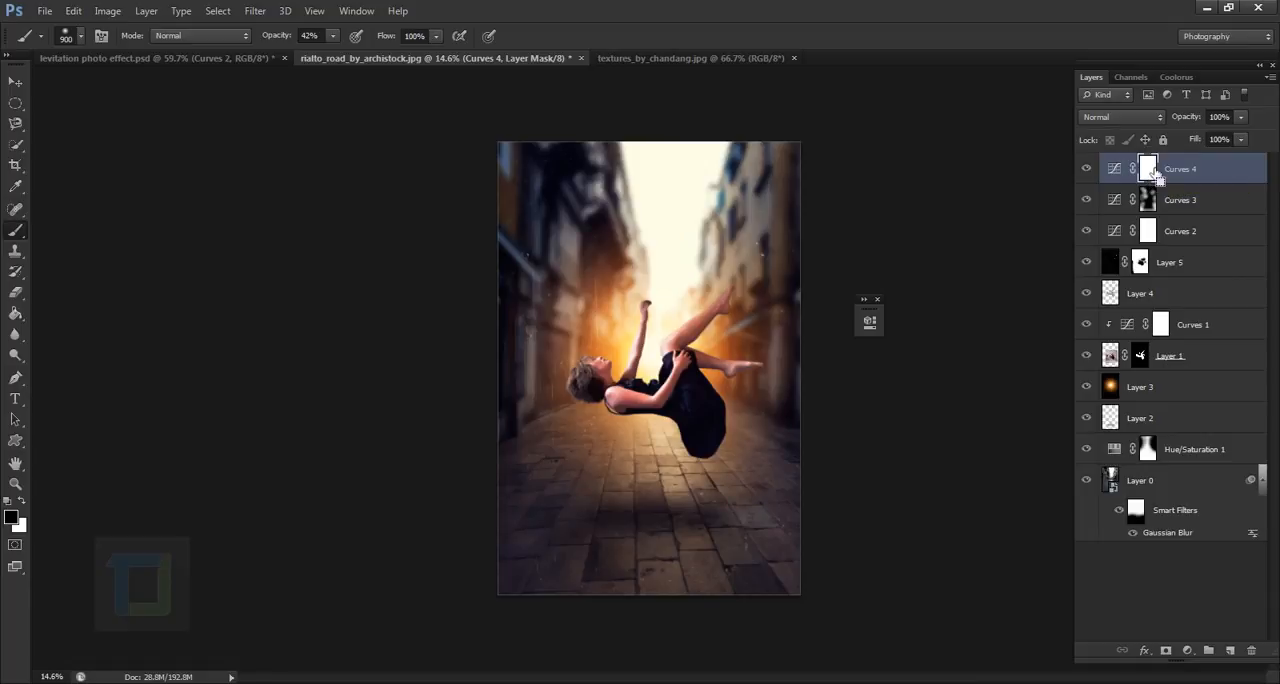
{"action": "key", "text": "ctrl+i"}
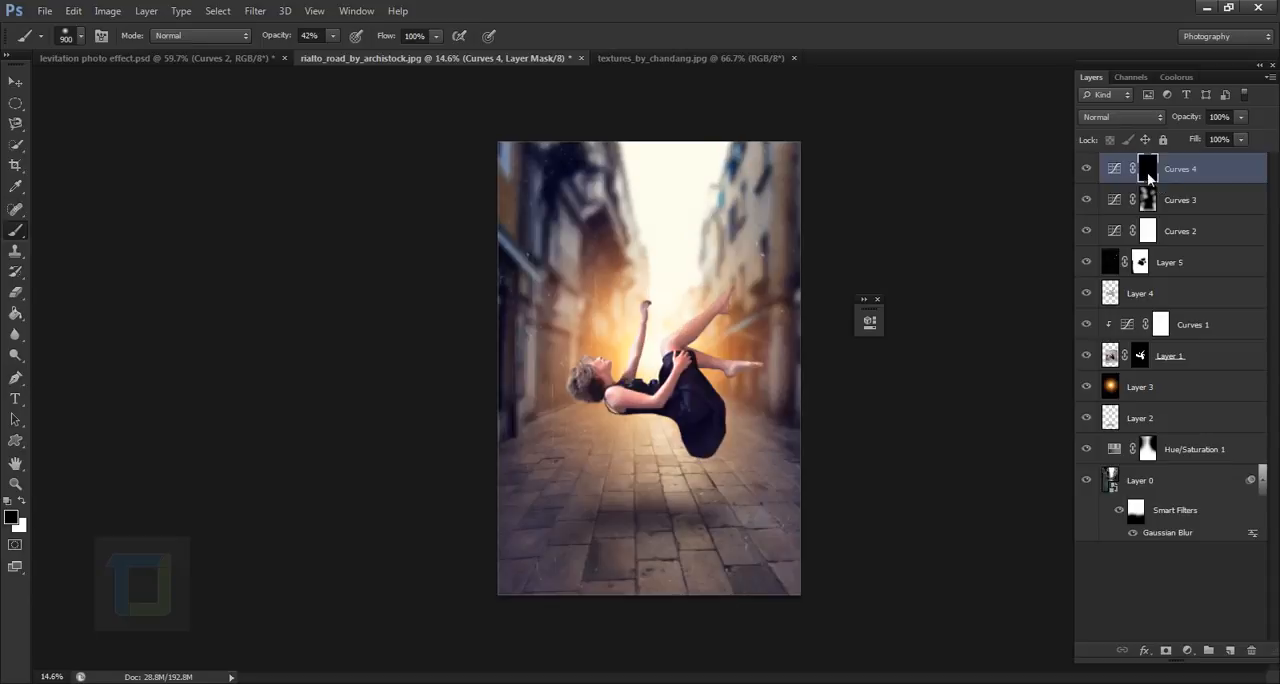
- Paint white on the Curves 4 darkening mask over the dress and the pavement beneath the woman, with 1400 and 1100 px brushes at 42% opacity
{"action": "left_click", "coordinate": [20, 502]}
{"action": "scroll", "coordinate": [696, 427], "scroll_direction": "up", "scroll_amount": 2}
{"action": "key", "text": "bracketright"}
{"action": "key", "text": "bracketright"}
{"action": "key", "text": "bracketright"}
{"action": "key", "text": "bracketright"}
{"action": "key", "text": "bracketright"}
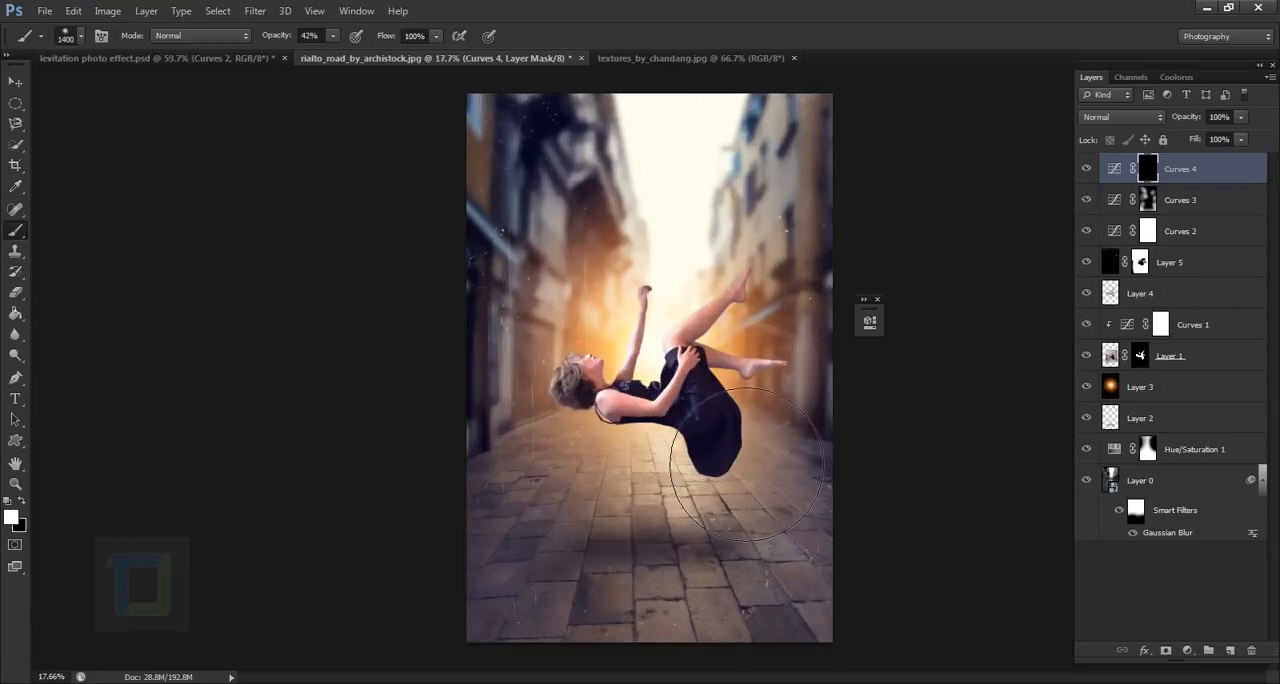
{"action": "mouse_move", "coordinate": [747, 464]}
{"action": "left_mouse_down"}
{"action": "mouse_move", "coordinate": [749, 494]}
{"action": "mouse_move", "coordinate": [684, 466]}
{"action": "mouse_move", "coordinate": [719, 456]}
{"action": "mouse_move", "coordinate": [738, 424]}
{"action": "mouse_move", "coordinate": [756, 461]}
{"action": "mouse_move", "coordinate": [751, 544]}
{"action": "mouse_move", "coordinate": [793, 546]}
{"action": "mouse_move", "coordinate": [748, 526]}
{"action": "left_mouse_up"}
{"action": "scroll", "coordinate": [691, 539], "scroll_direction": "down", "scroll_amount": 6}
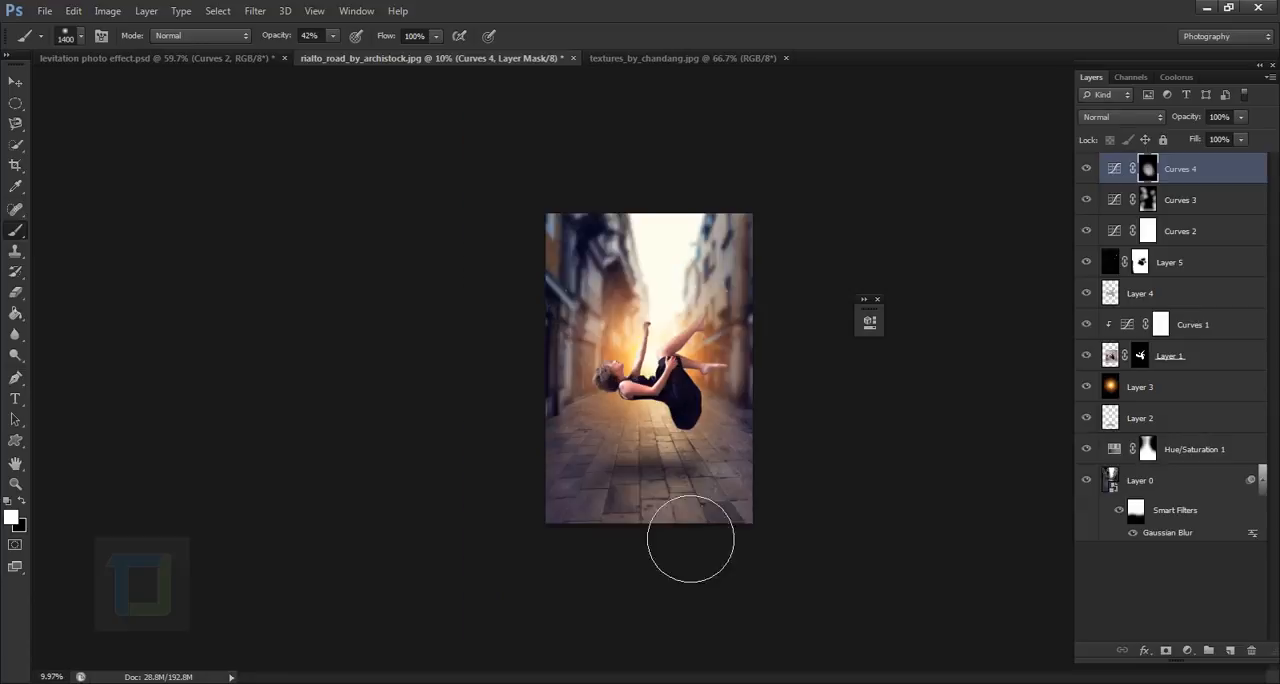
{"action": "scroll", "coordinate": [790, 524], "scroll_direction": "up", "scroll_amount": 2}
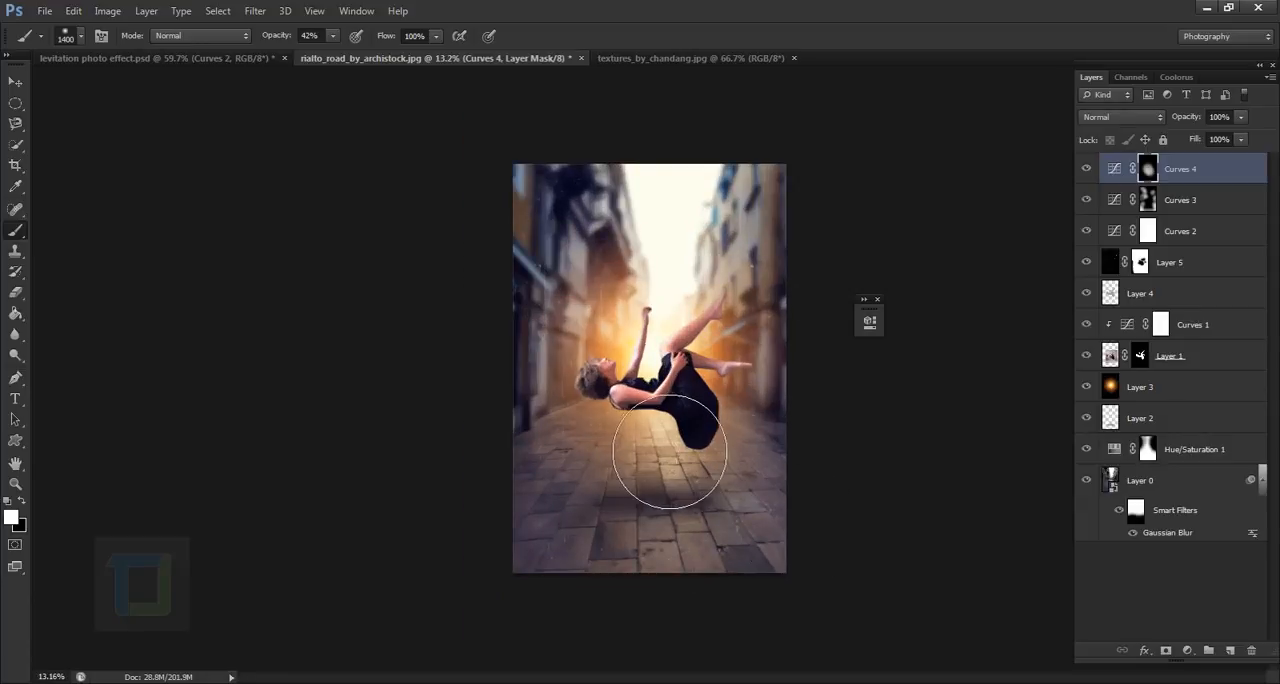
{"action": "scroll", "coordinate": [786, 491], "scroll_direction": "up", "scroll_amount": 3}
{"action": "key", "text": "bracketleft"}
{"action": "key", "text": "bracketleft"}
{"action": "key", "text": "bracketleft"}
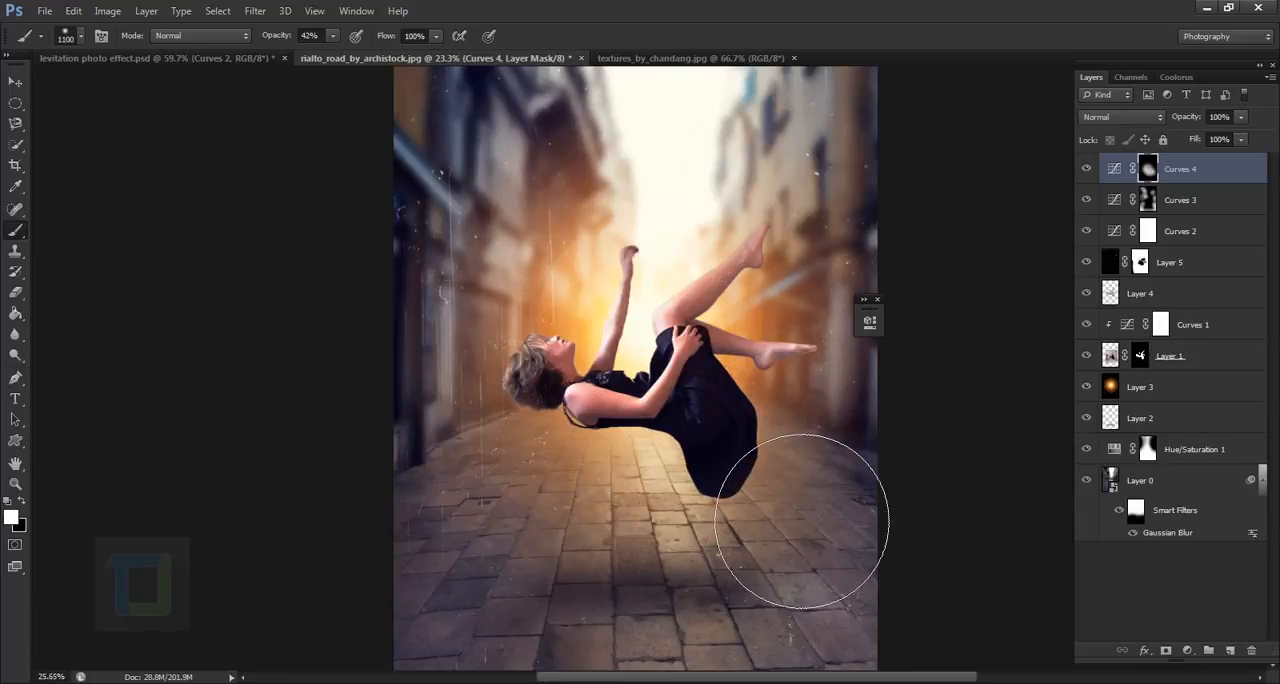
- Paint black on the Curves 2 mask over the woman's dress with a 200 px brush at 42% opacity
{"action": "key", "text": "bracketleft"}
{"action": "key", "text": "bracketleft"}
{"action": "key", "text": "bracketleft"}
{"action": "key", "text": "bracketleft"}
{"action": "key", "text": "bracketleft"}
{"action": "key", "text": "bracketleft"}
{"action": "key", "text": "bracketleft"}
{"action": "key", "text": "bracketleft"}
{"action": "key", "text": "bracketleft"}
{"action": "scroll", "coordinate": [750, 470], "scroll_direction": "up", "scroll_amount": 2}
{"action": "key", "text": "x"}
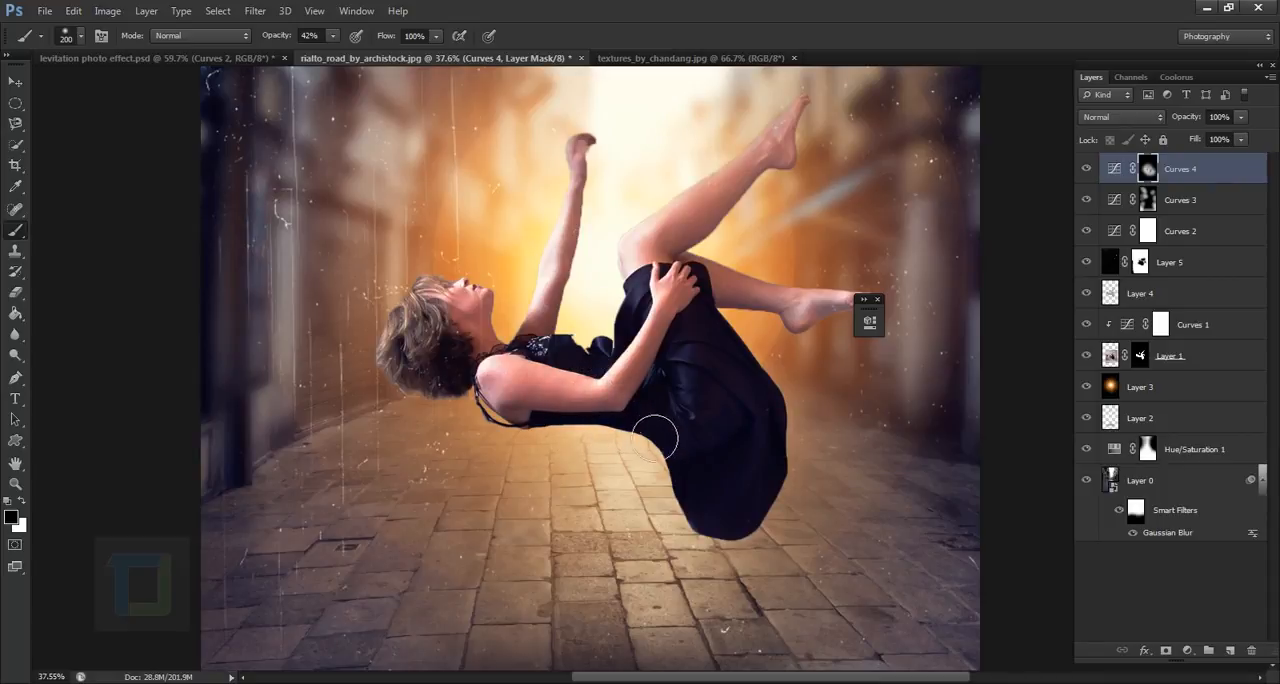
{"action": "left_click", "coordinate": [1146, 231]}
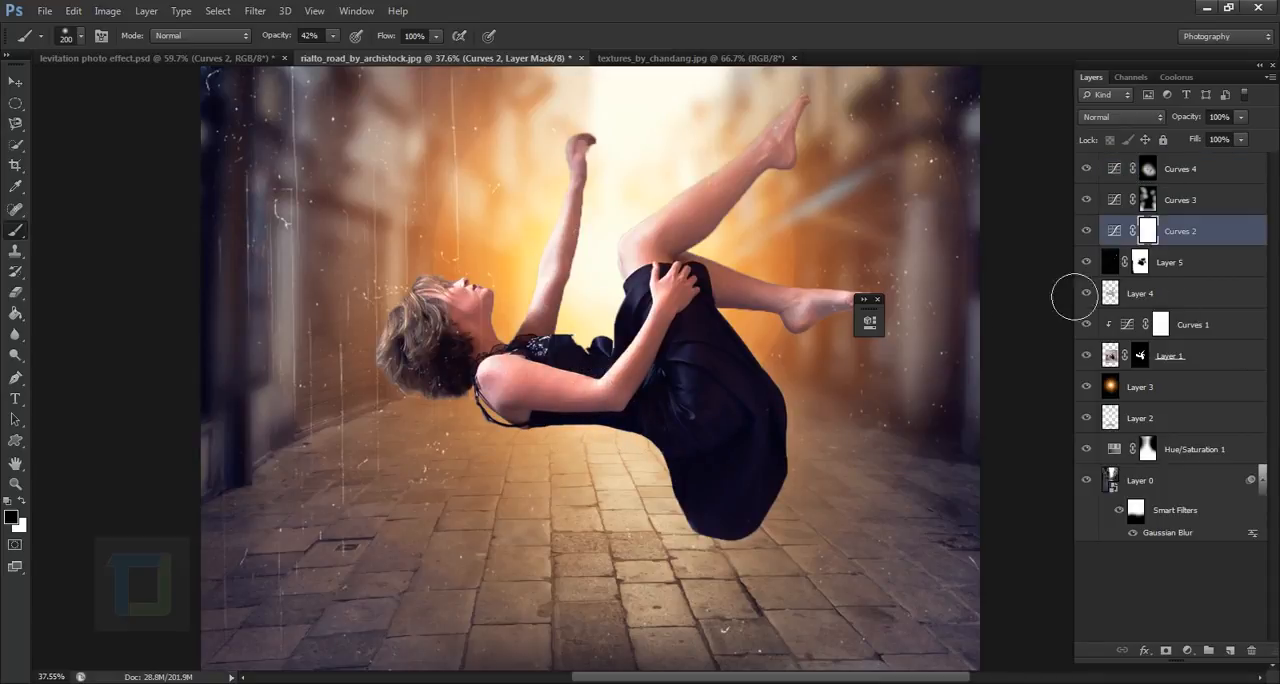
{"action": "mouse_move", "coordinate": [743, 486]}
{"action": "left_mouse_down"}
{"action": "mouse_move", "coordinate": [720, 512]}
{"action": "mouse_move", "coordinate": [738, 532]}
{"action": "left_mouse_up"}
{"action": "left_click_drag", "start_coordinate": [672, 341], "coordinate": [651, 391]}
{"action": "scroll", "coordinate": [737, 458], "scroll_direction": "down", "scroll_amount": 5}
{"action": "scroll", "coordinate": [756, 470], "scroll_direction": "up", "scroll_amount": 1}
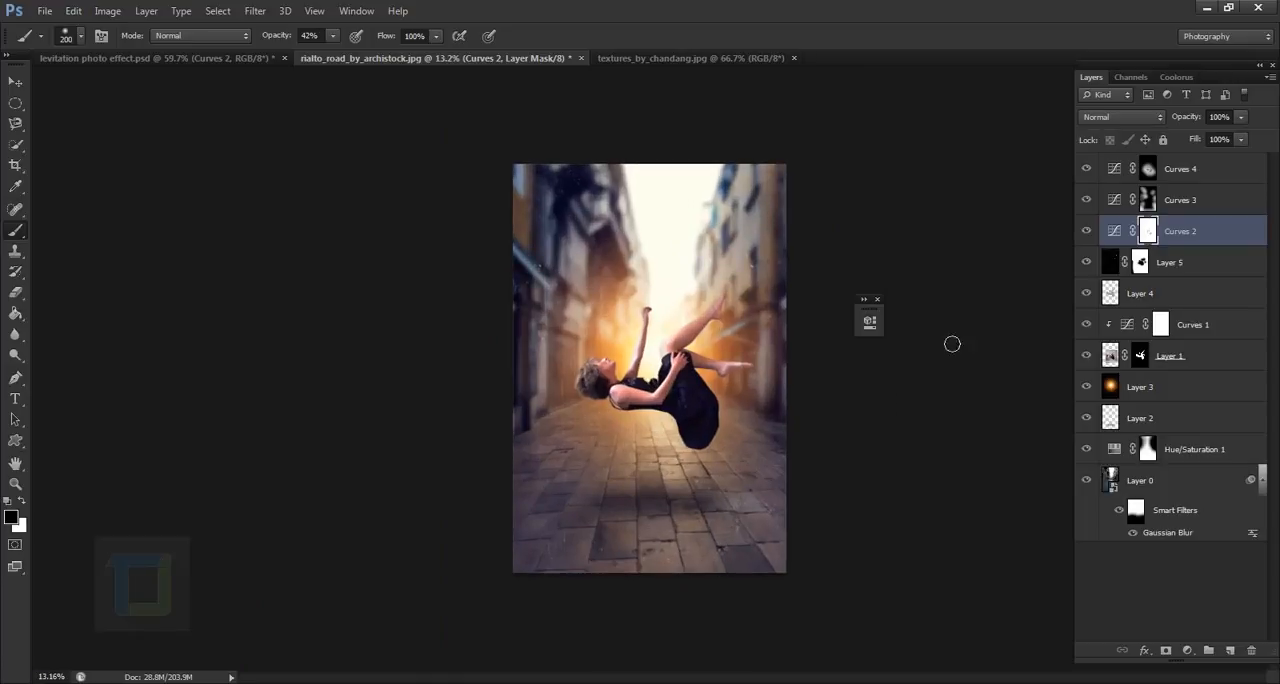
- Compare the image with the Curves 2, Curves 3 and Curves 4 layers hidden and shown
{"action": "left_click", "coordinate": [1094, 170]}
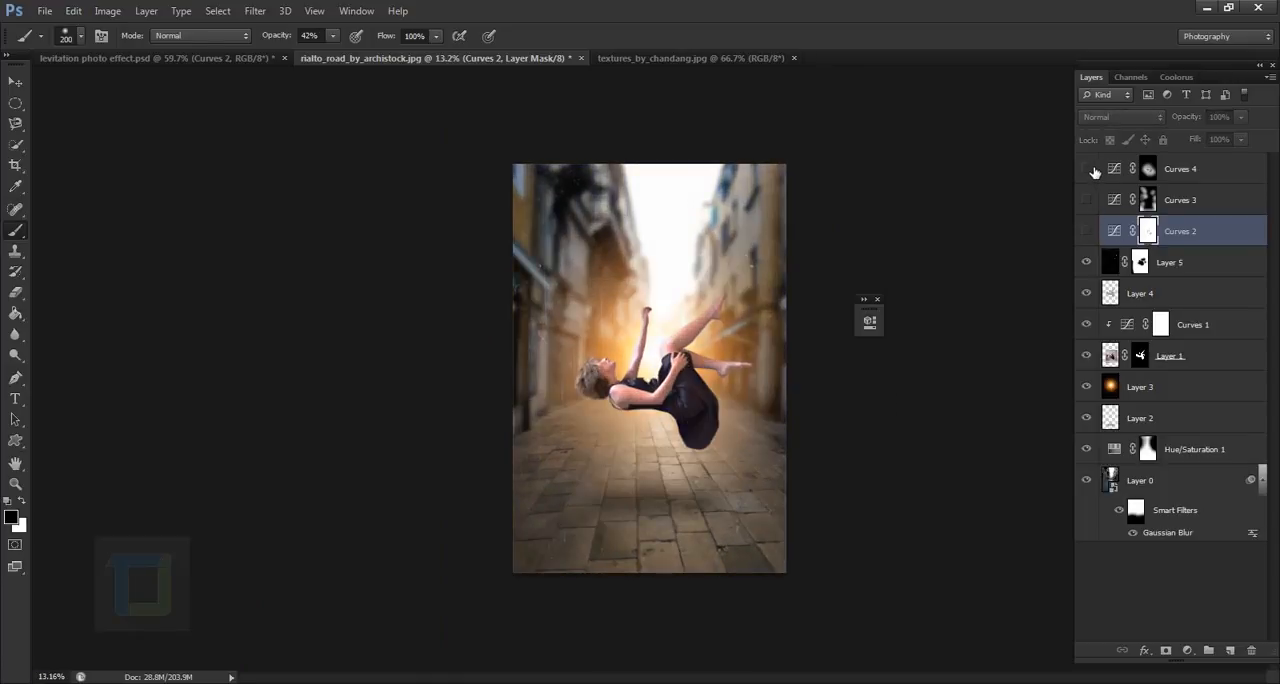
{"action": "left_click", "coordinate": [1093, 240]}
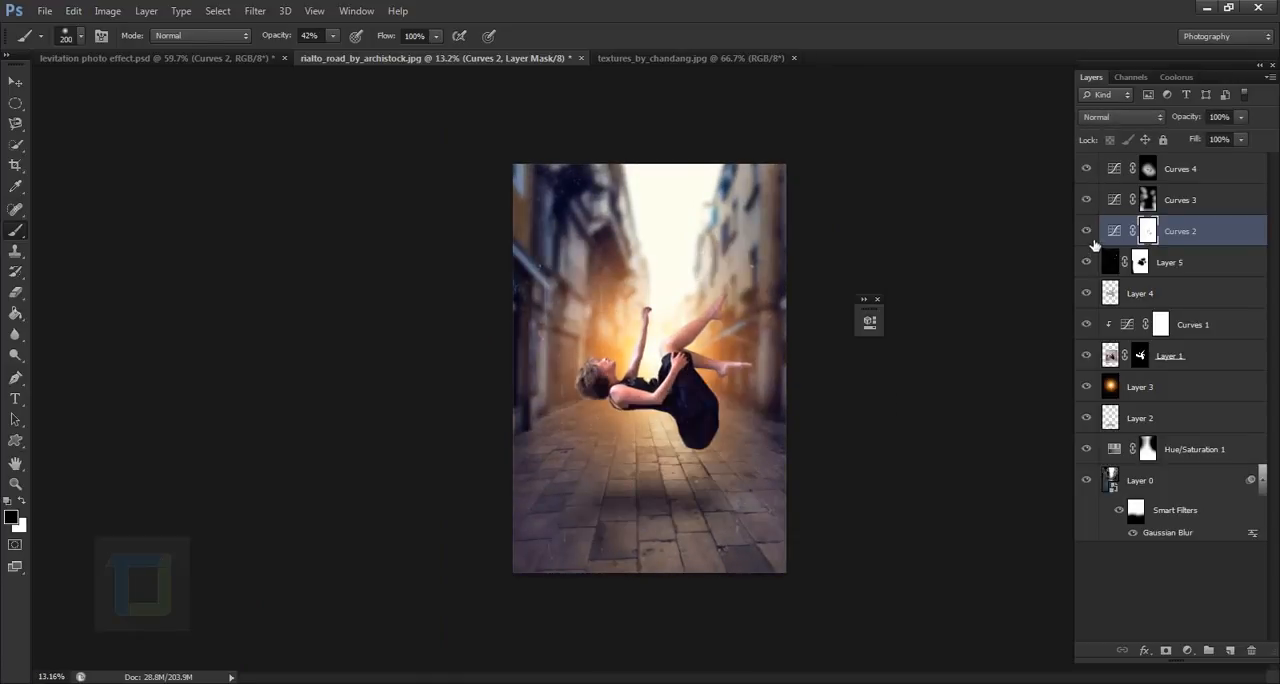
{"action": "left_click", "coordinate": [876, 299]}
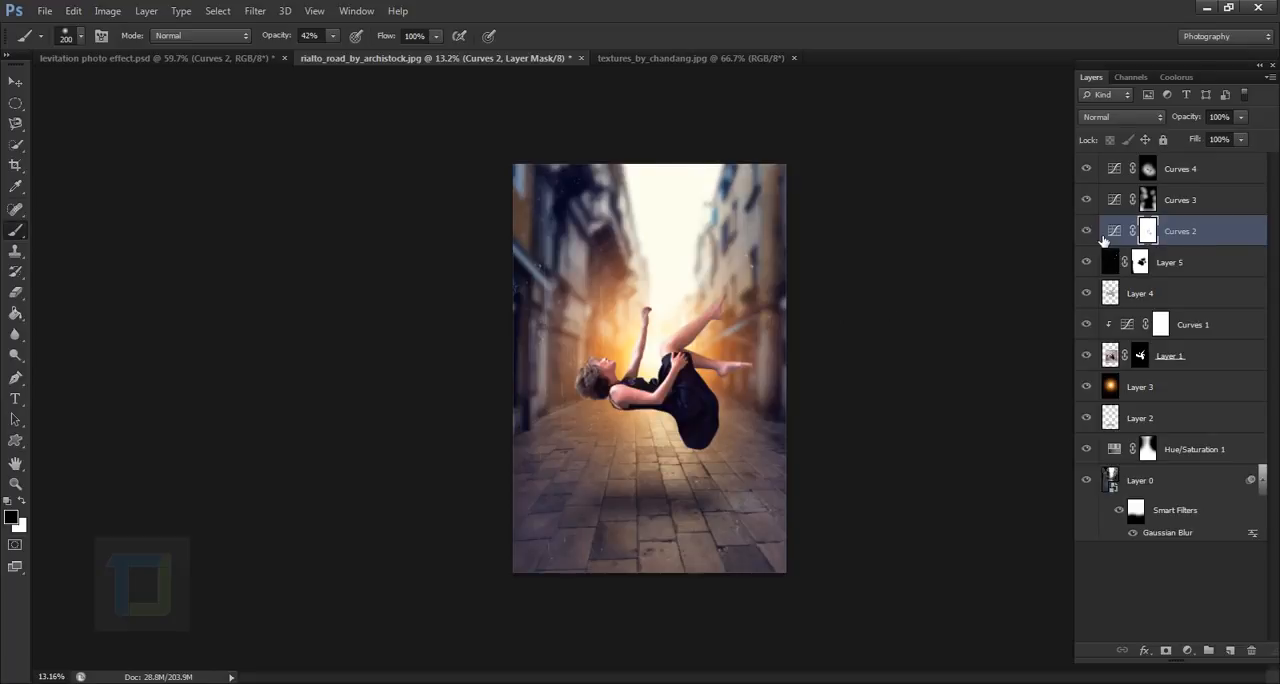
{"action": "left_click", "coordinate": [1088, 234]}
{"action": "left_click", "coordinate": [1088, 240]}
- Add a Curves adjustment layer on top, raise its black point to output 12 at input 0, and compare the image without and with it
{"action": "left_click", "coordinate": [1231, 167]}
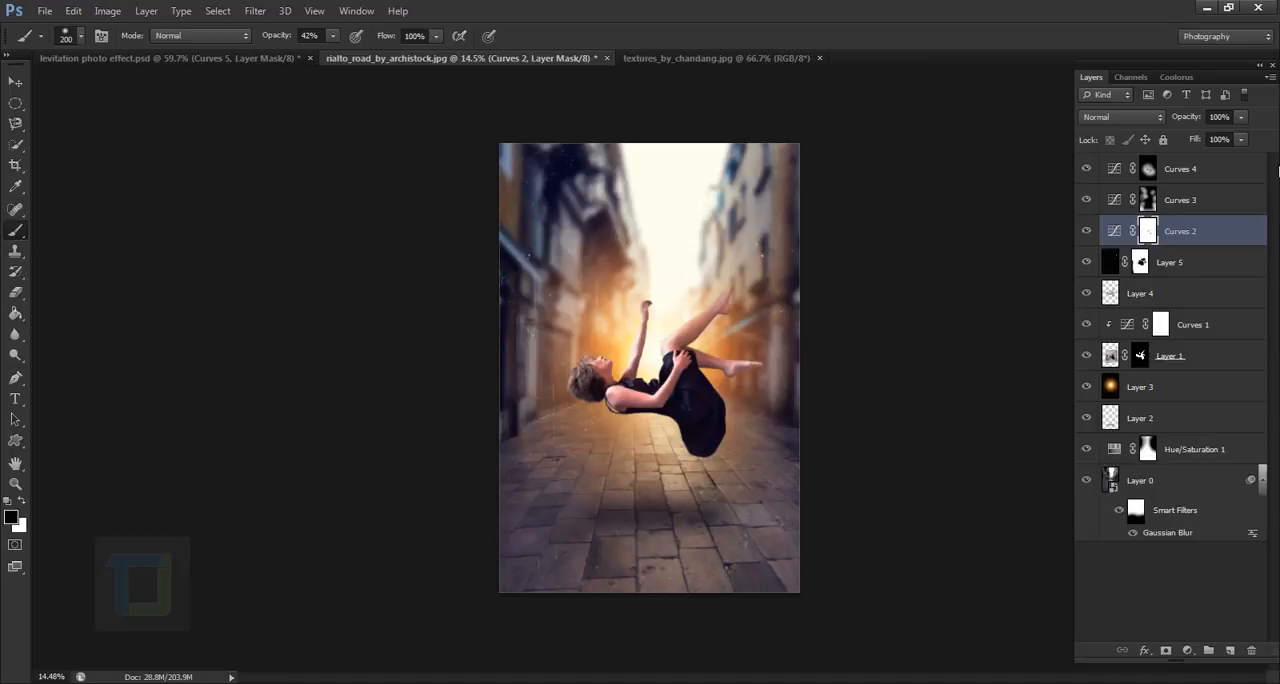
{"action": "left_click", "coordinate": [1208, 174]}
{"action": "left_click", "coordinate": [1189, 651]}
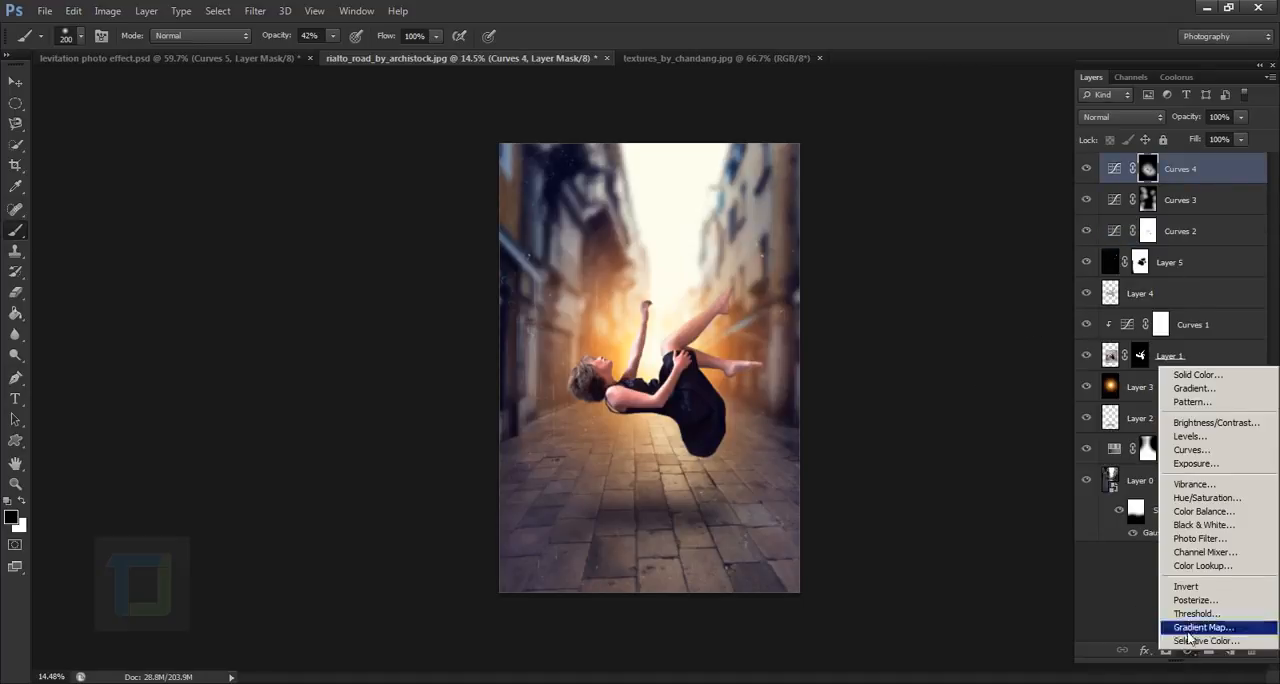
{"action": "left_click", "coordinate": [1191, 450]}
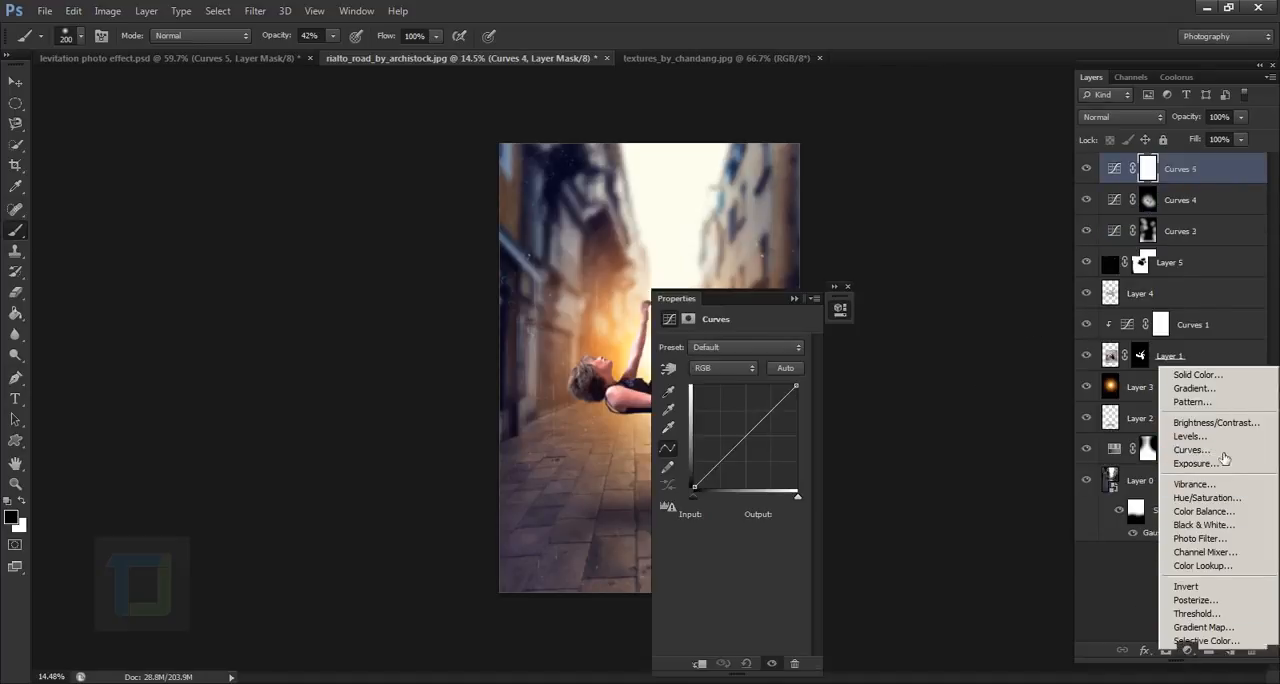
{"action": "left_click_drag", "start_coordinate": [698, 296], "coordinate": [906, 297]}
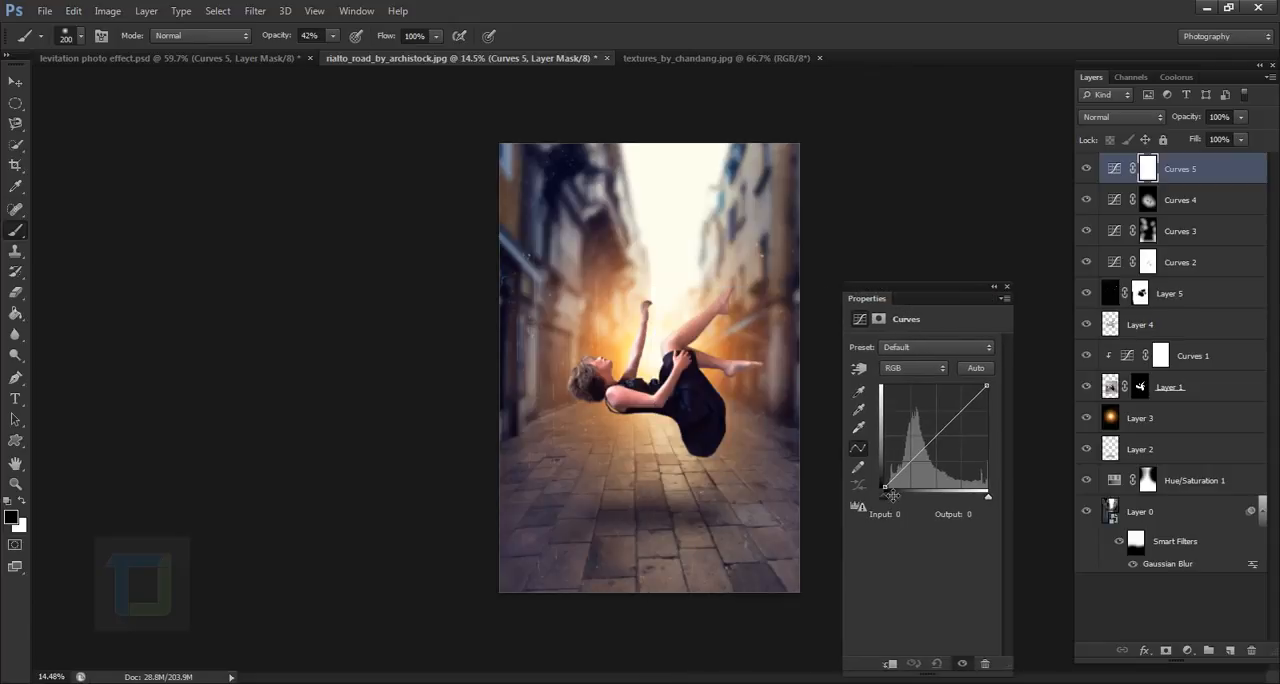
{"action": "left_click", "coordinate": [890, 494]}
{"action": "left_click_drag", "start_coordinate": [890, 494], "coordinate": [880, 488]}
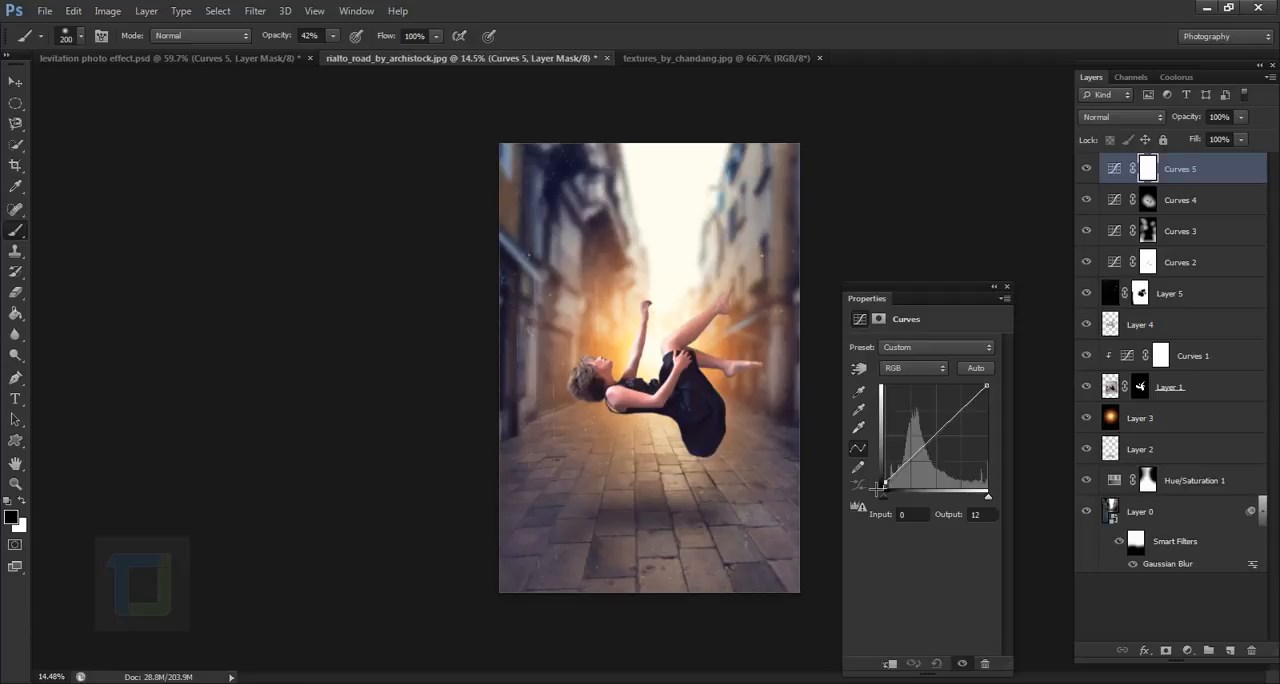
{"action": "left_click", "coordinate": [994, 286]}
{"action": "left_click", "coordinate": [1087, 170]}
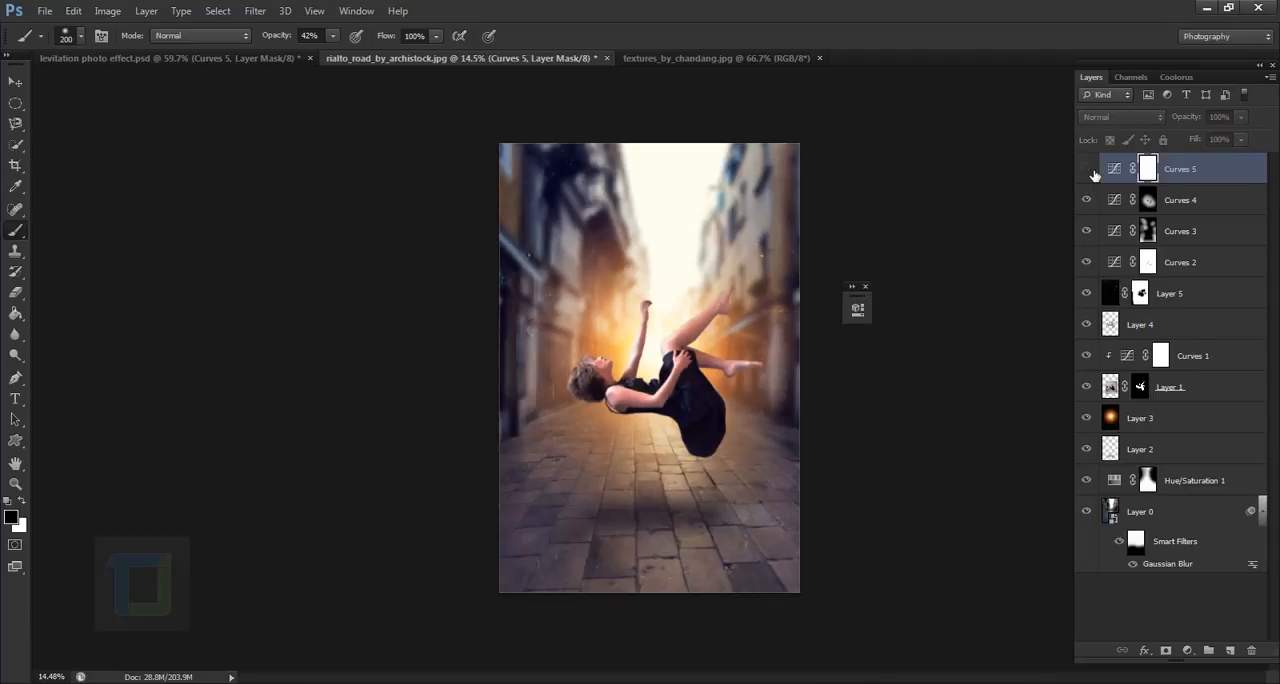
{"action": "left_click", "coordinate": [1089, 171]}
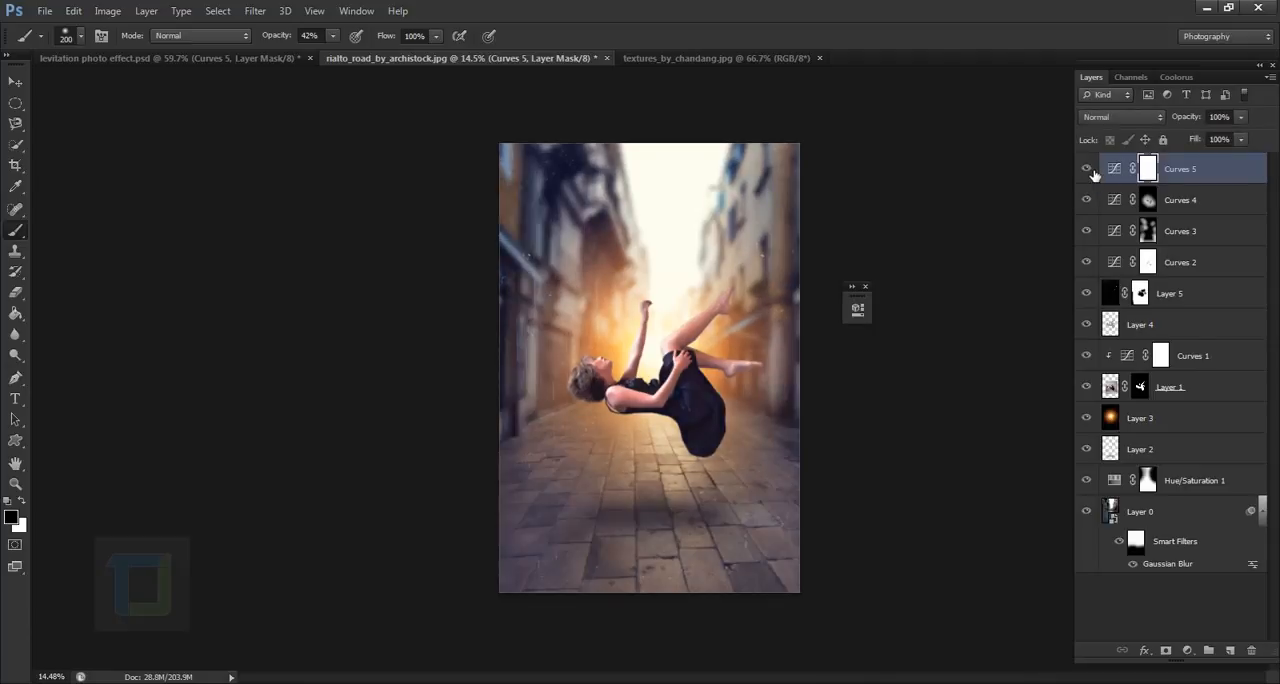
- Try a Green channel curve point at input 202, output 196 on the Curves 2 layer, and undo the adjustment
{"action": "double_click", "coordinate": [1124, 263]}
{"action": "left_click", "coordinate": [740, 368]}
{"action": "left_click", "coordinate": [738, 406]}
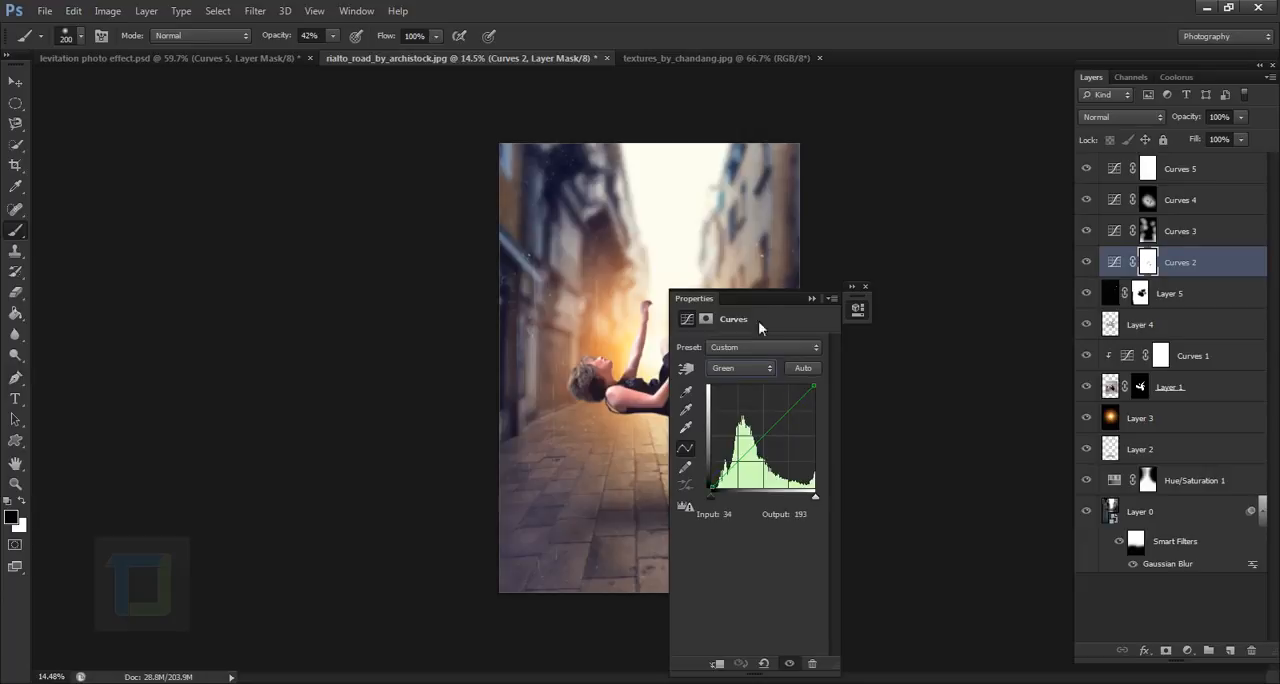
{"action": "left_click_drag", "start_coordinate": [760, 289], "coordinate": [911, 289]}
{"action": "left_click", "coordinate": [907, 443]}
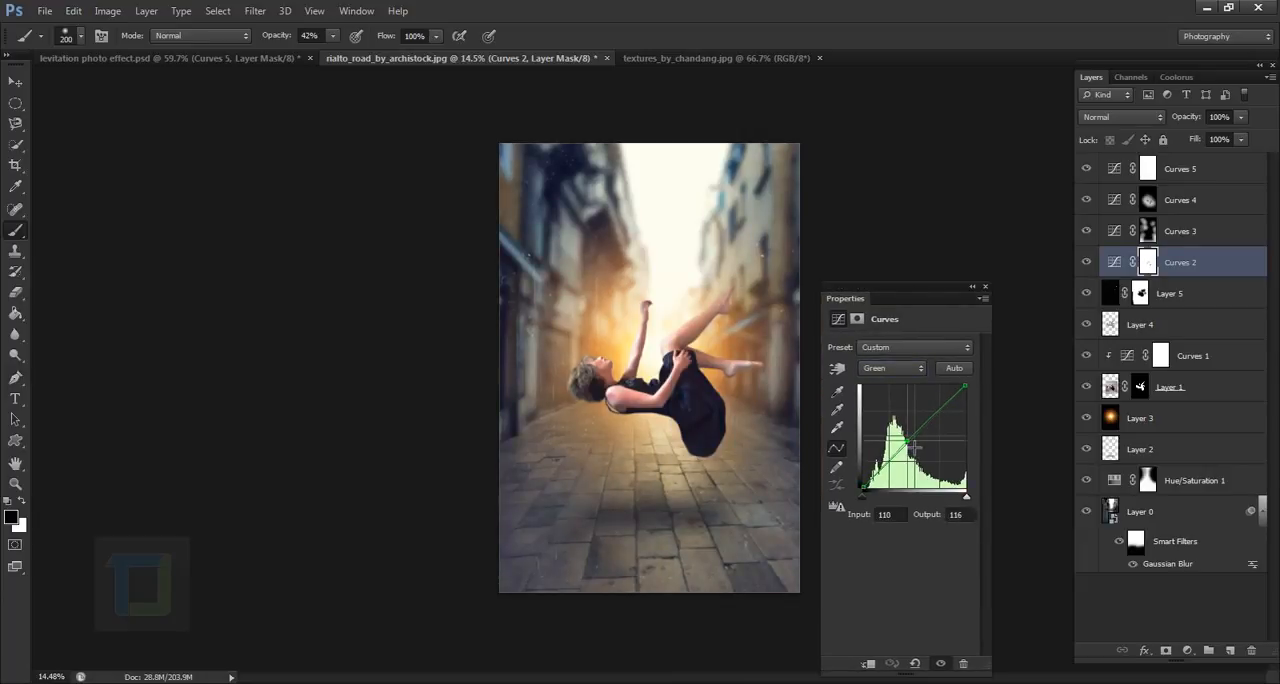
{"action": "left_click_drag", "start_coordinate": [914, 447], "coordinate": [951, 415]}
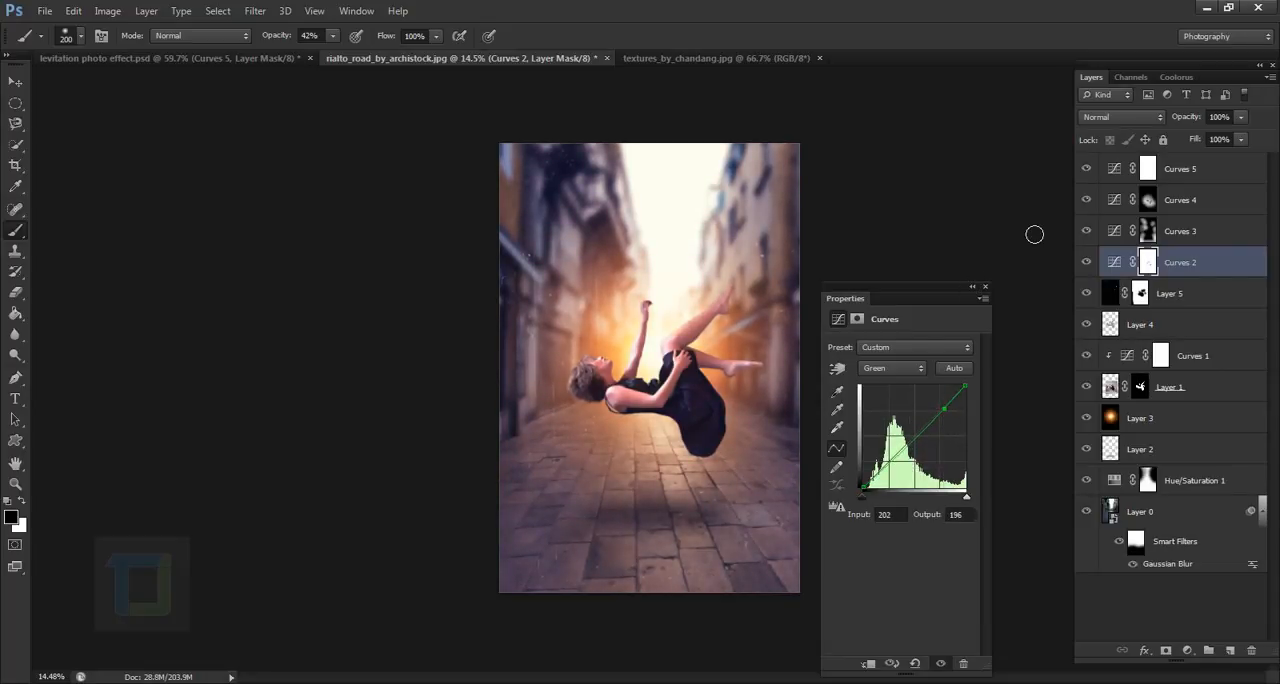
{"action": "key", "text": "ctrl+z"}
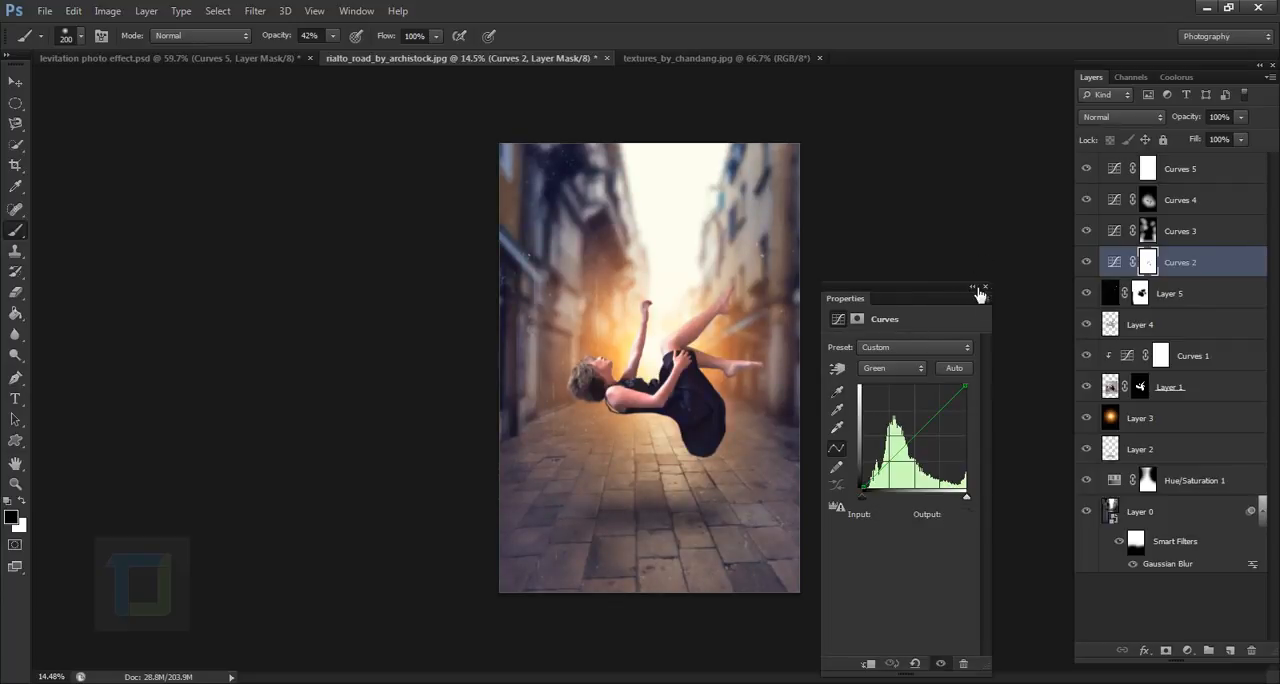
{"action": "left_click", "coordinate": [976, 288]}
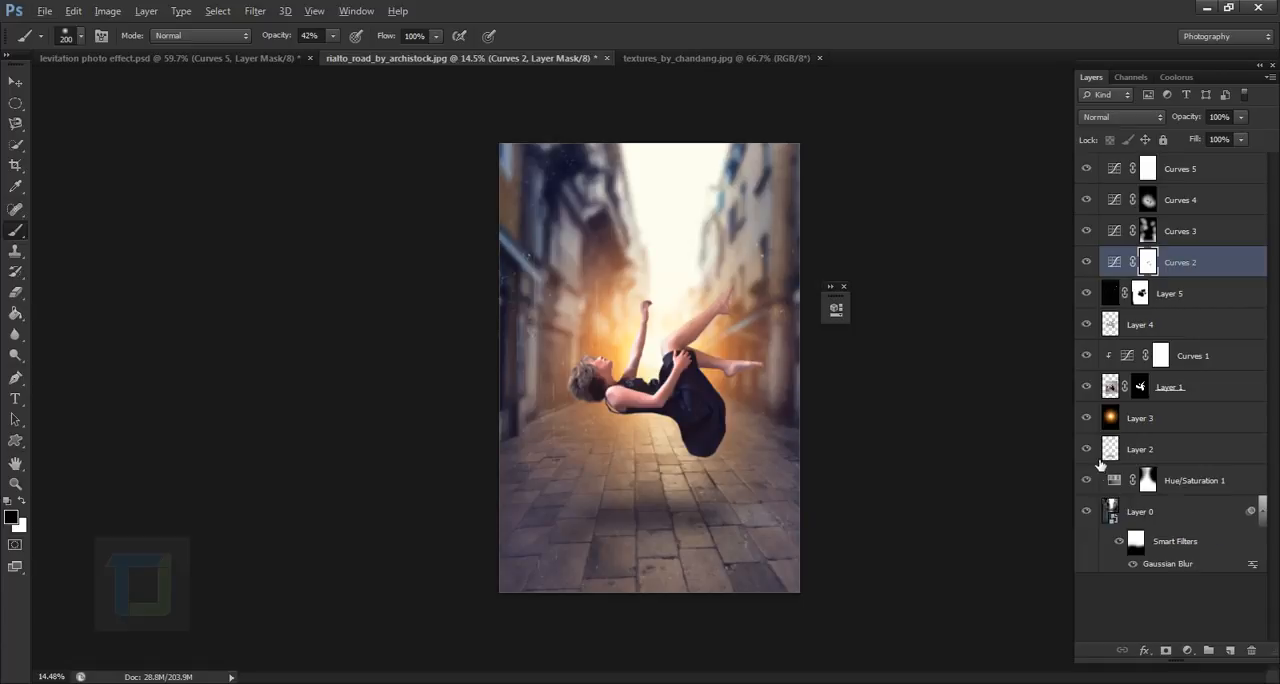
- View the woman's layer on its own with its mask disabled and re-enabled, and show all layers again
{"action": "key", "text": "alt"}
{"action": "left_click", "coordinate": [1086, 387], "text": "alt"}
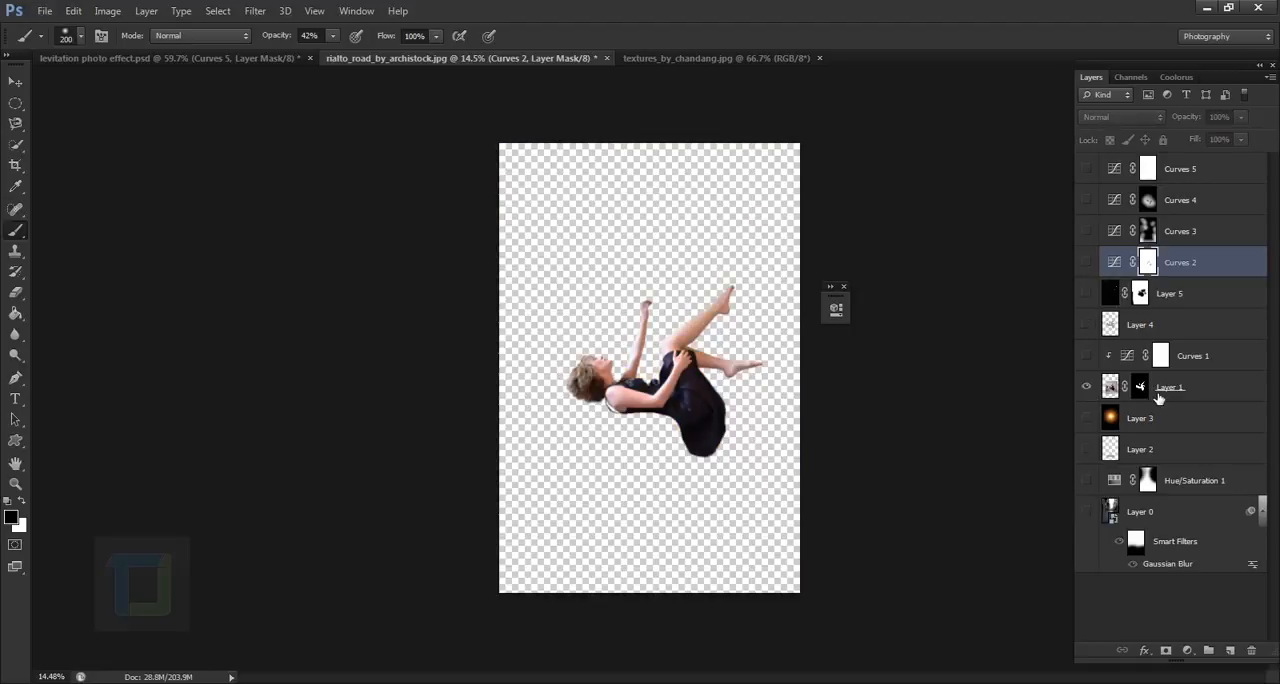
{"action": "left_click", "coordinate": [1146, 388], "text": "shift"}
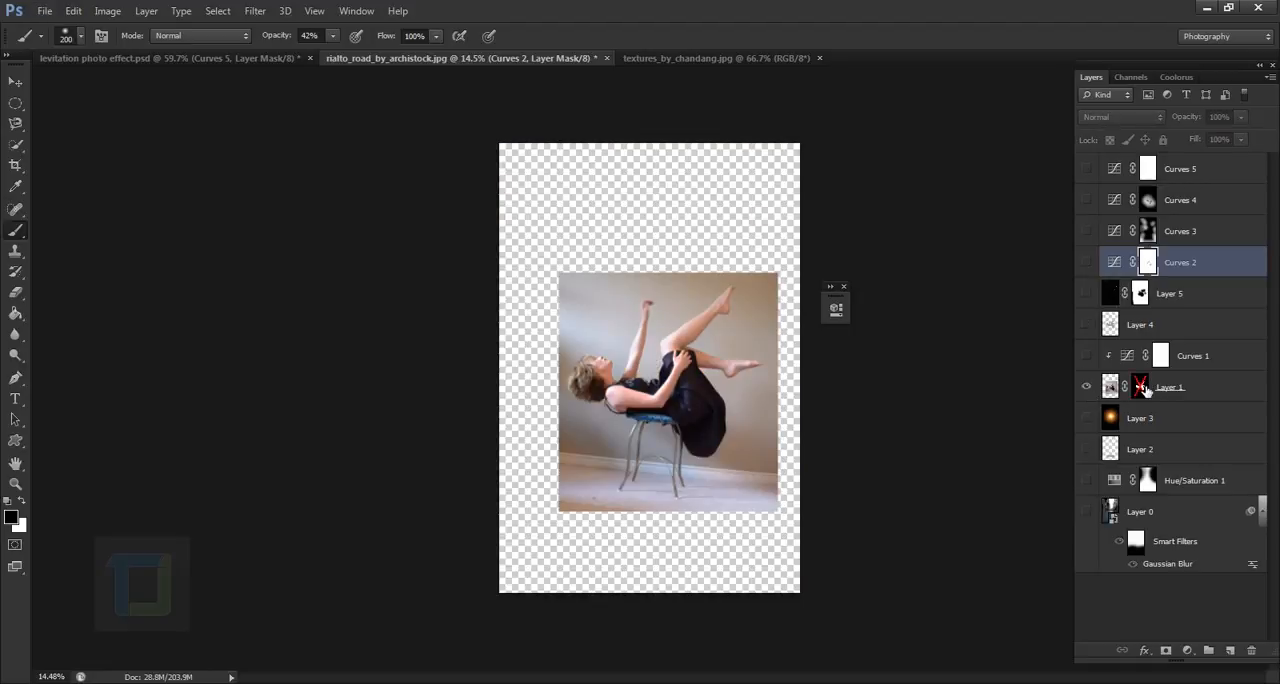
{"action": "left_click", "coordinate": [1146, 388], "text": "shift"}
{"action": "left_click", "coordinate": [1086, 387], "text": "alt"}
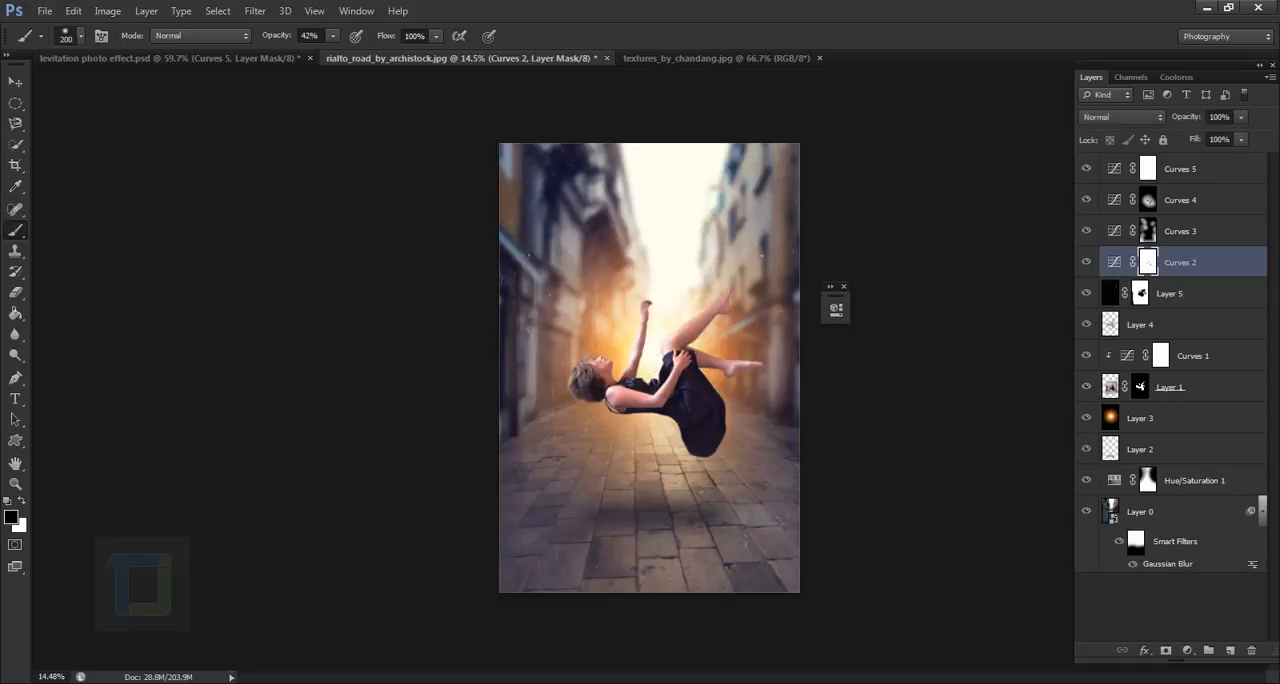